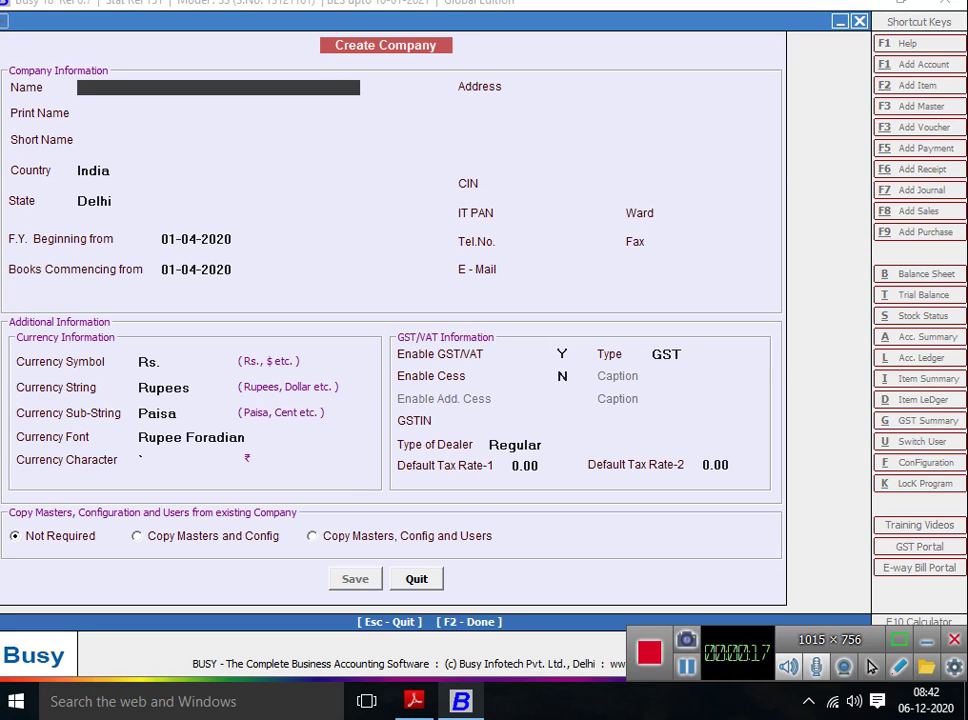
# Enter AK SOFTWARE & COM. as the company name and keep it as the Print Name.
pyautogui.hotkey('alt', 'Tab')
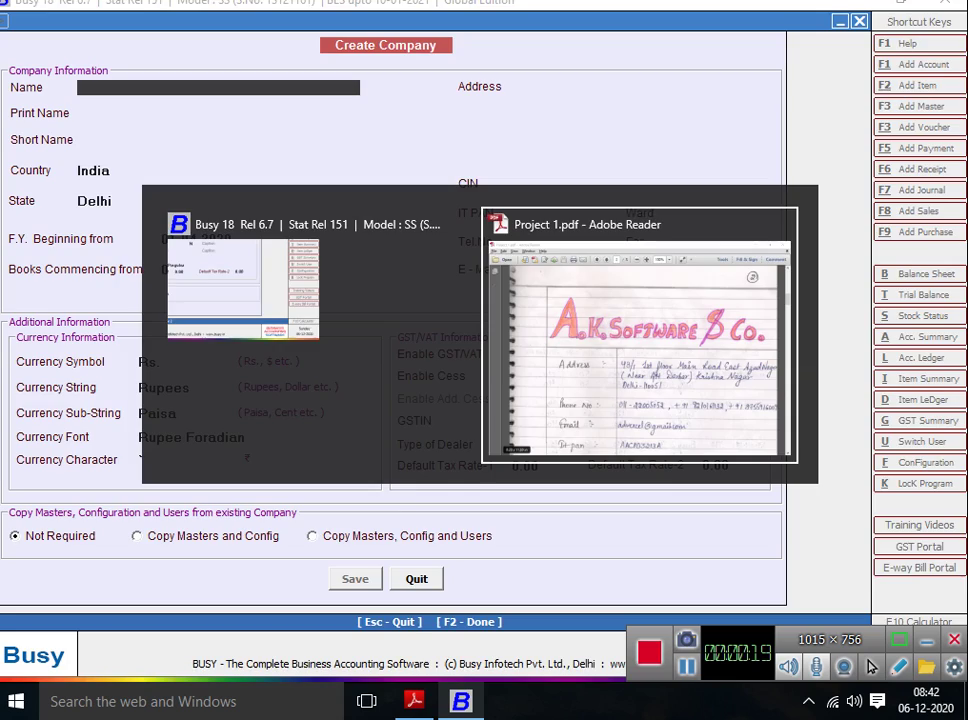
pyautogui.scroll(-2, 490, 370)
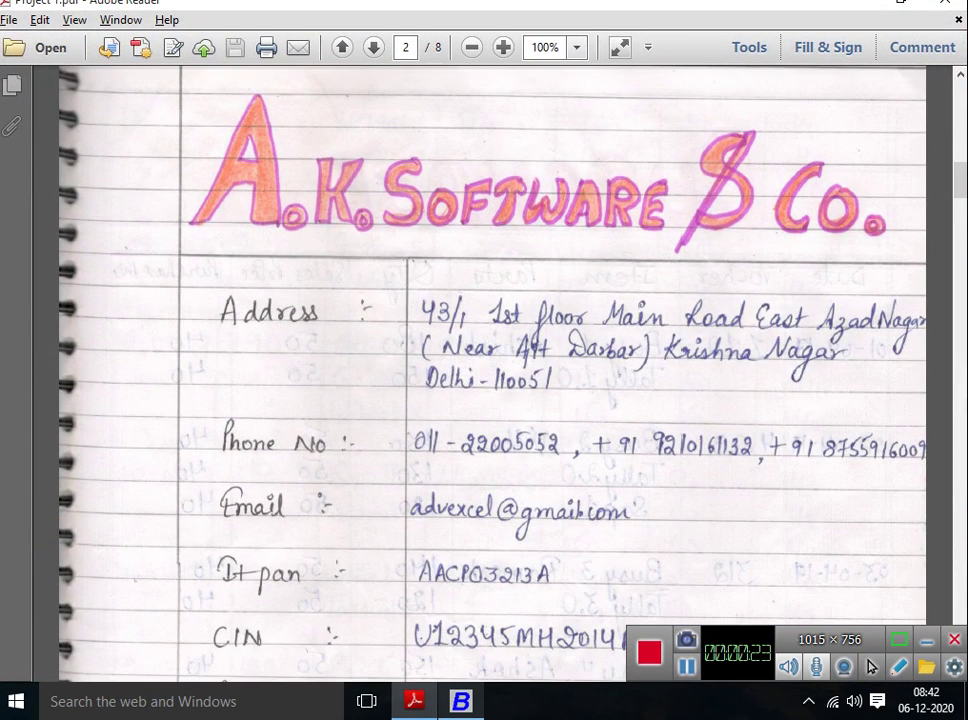
pyautogui.scroll(-2, 490, 370)
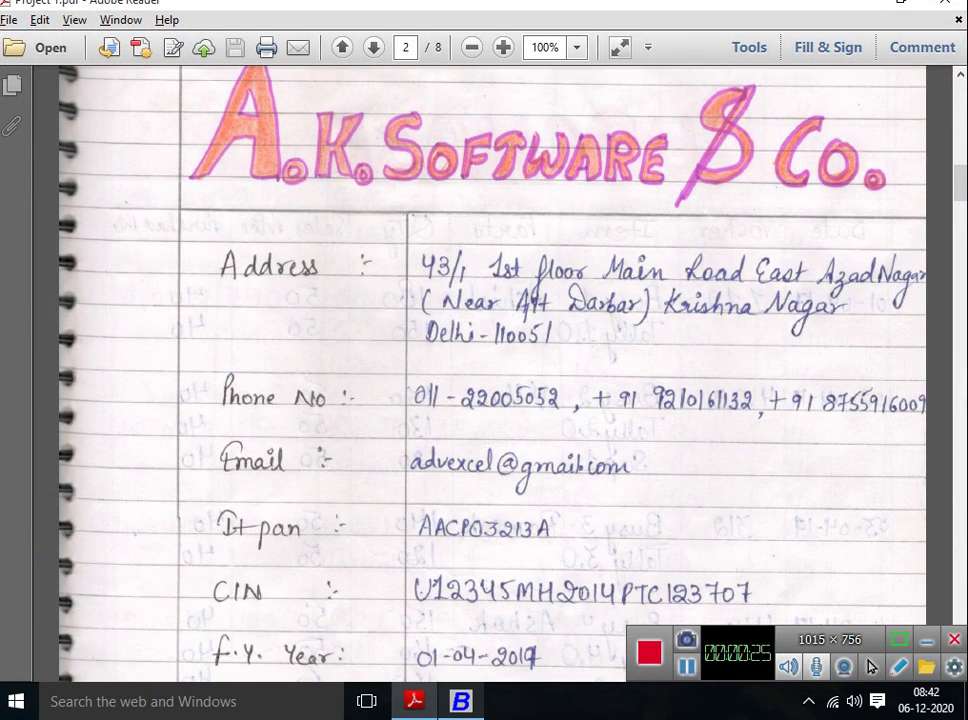
pyautogui.hotkey('alt', 'Tab')
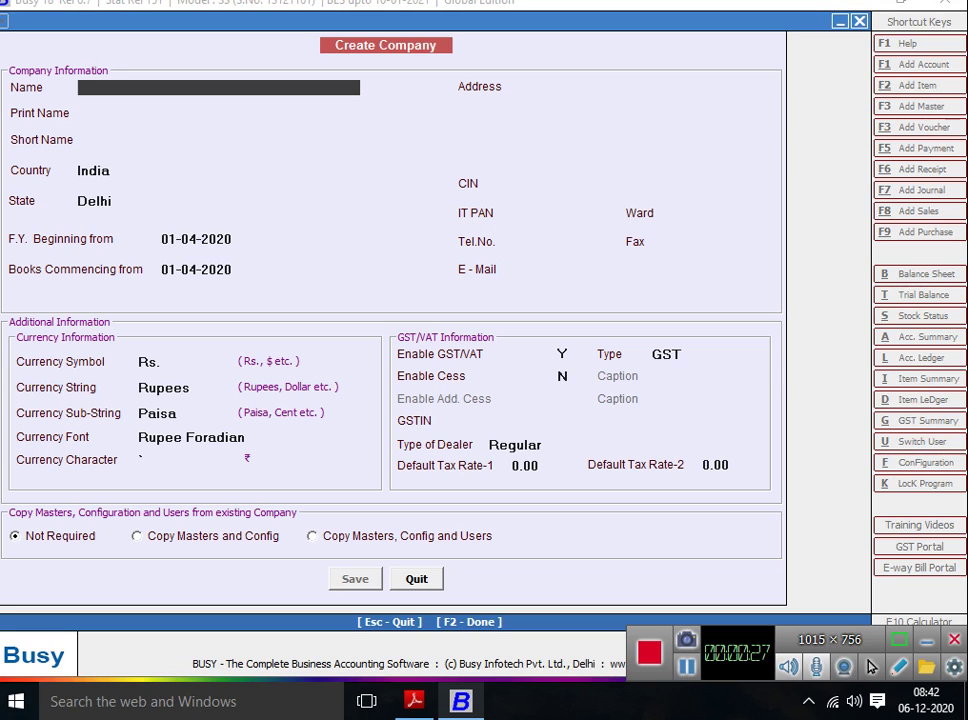
pyautogui.write('A')
pyautogui.write('K')
pyautogui.hotkey('alt', 'Tab')
pyautogui.hotkey('alt', 'Tab')
pyautogui.write('SOFTWARE')
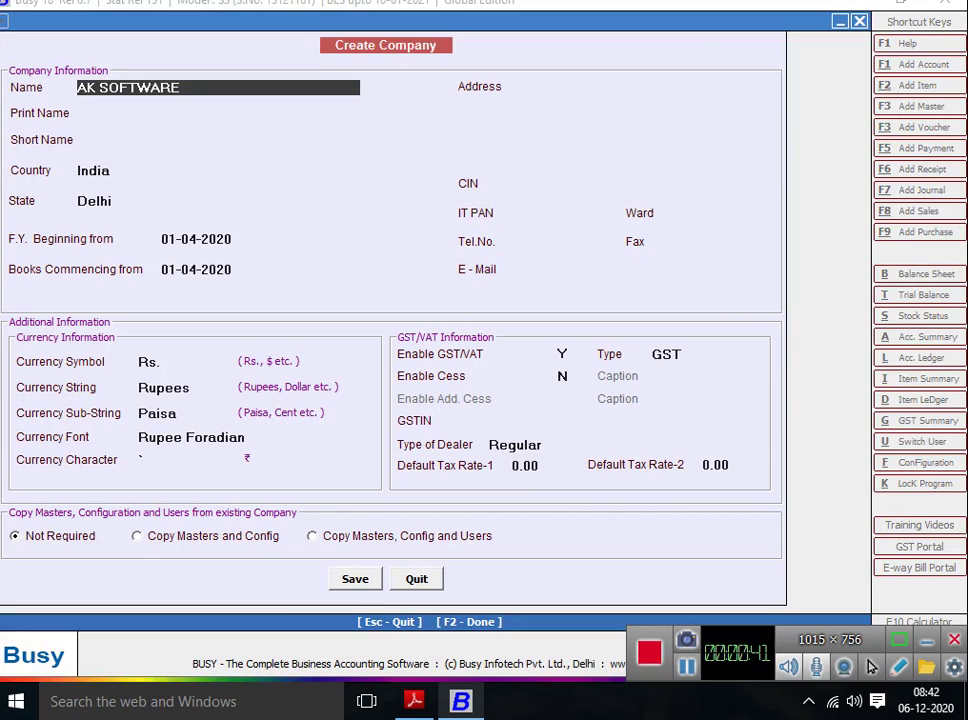
pyautogui.write(' & COM.')
pyautogui.press('Return')
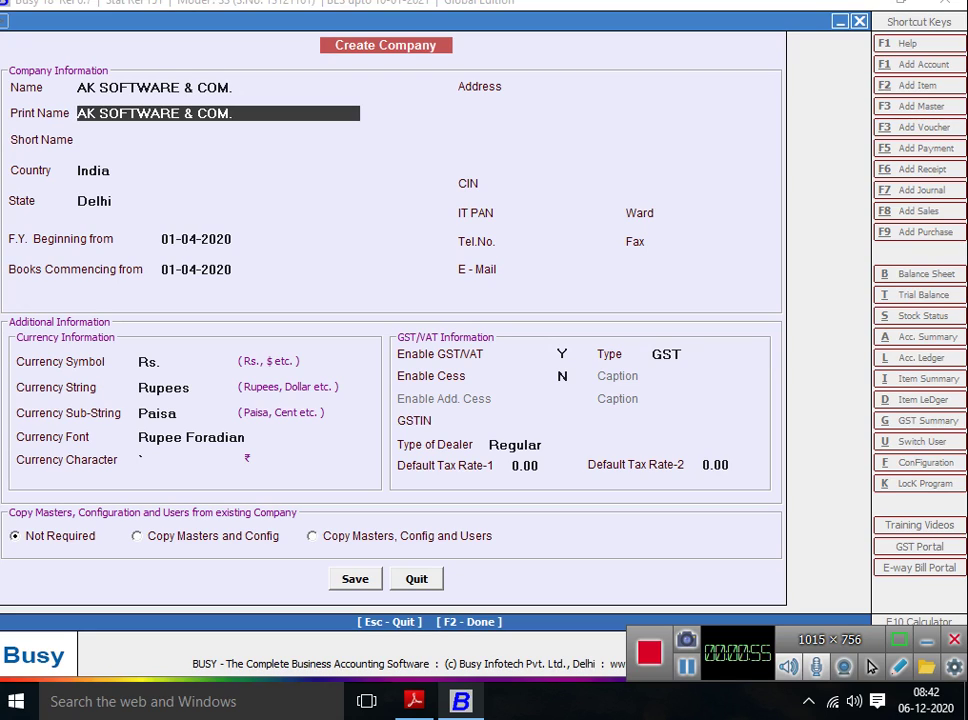
pyautogui.press('Return')
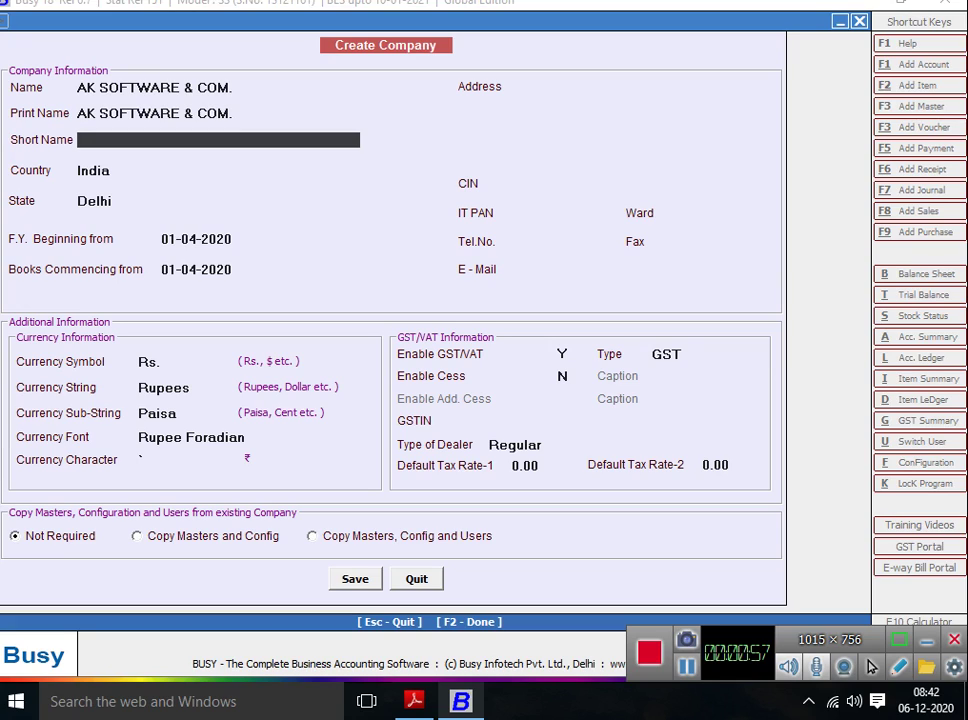
# Set Short Name AKS, keep India and Delhi, and accept the 01-04-2020 start dates.
pyautogui.write('AKS')
pyautogui.press('Return')
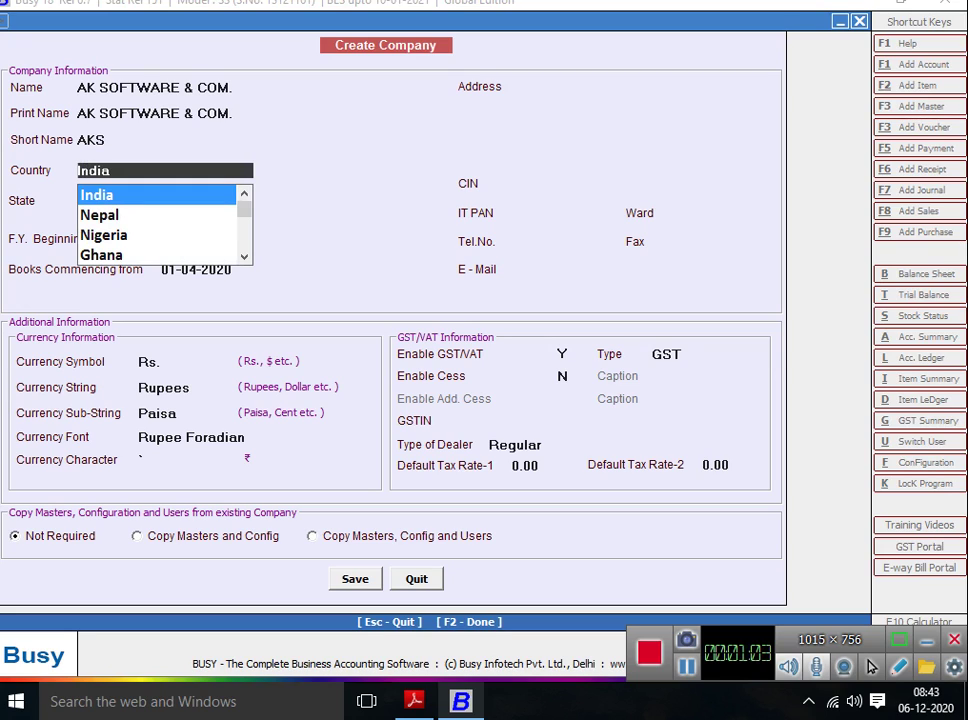
pyautogui.press('Return')
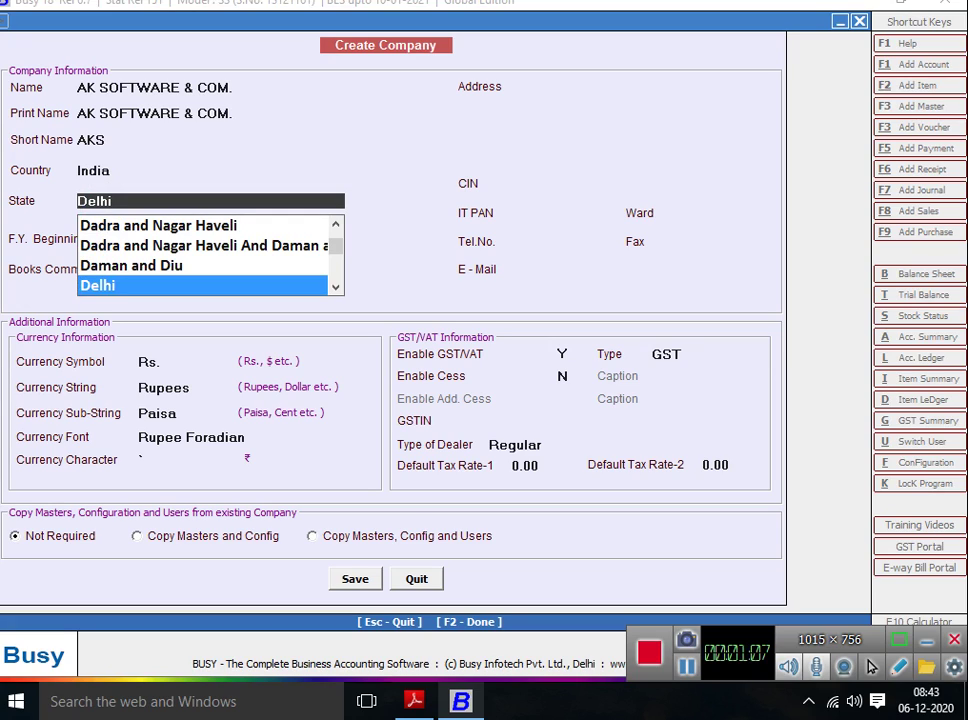
pyautogui.press('Return')
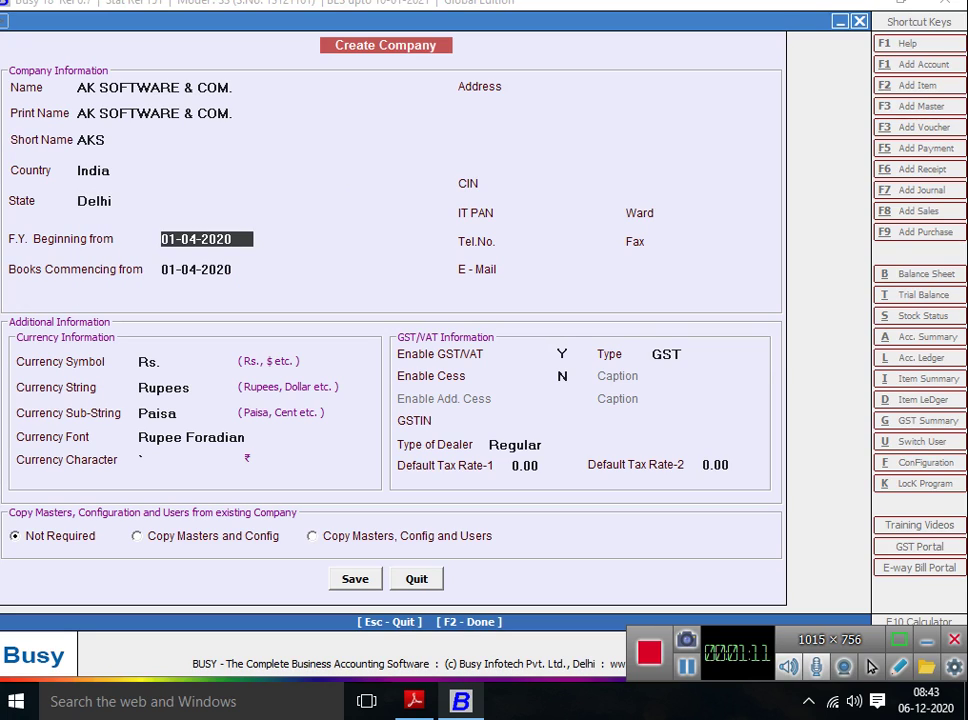
pyautogui.press('Up')
pyautogui.press('Return')
pyautogui.press('Up')
pyautogui.press('Return')
pyautogui.press('Return')
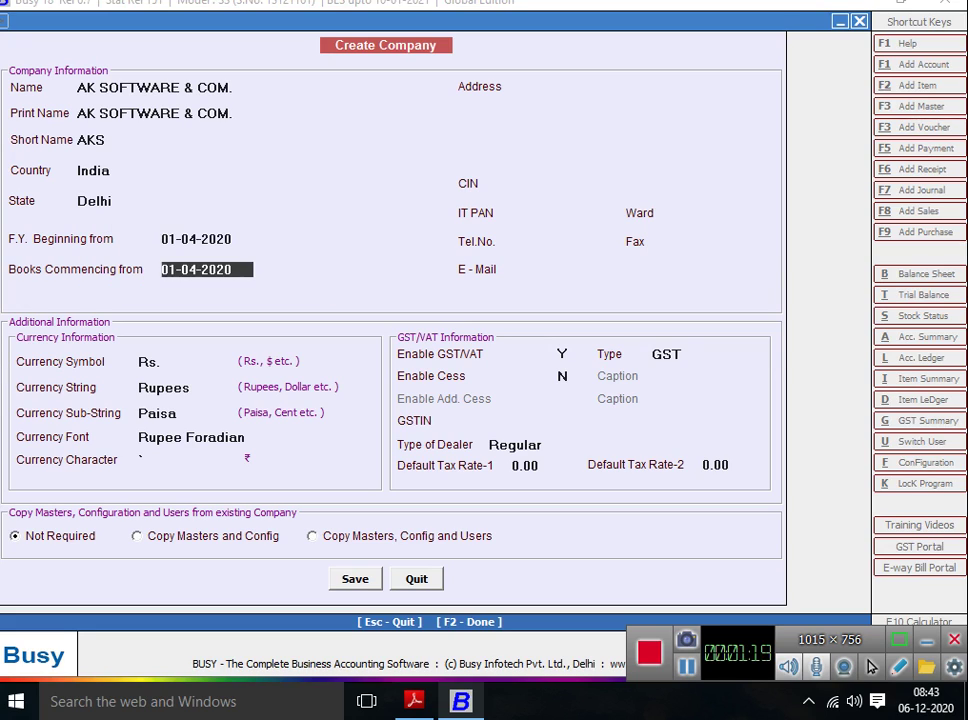
pyautogui.press('Return')
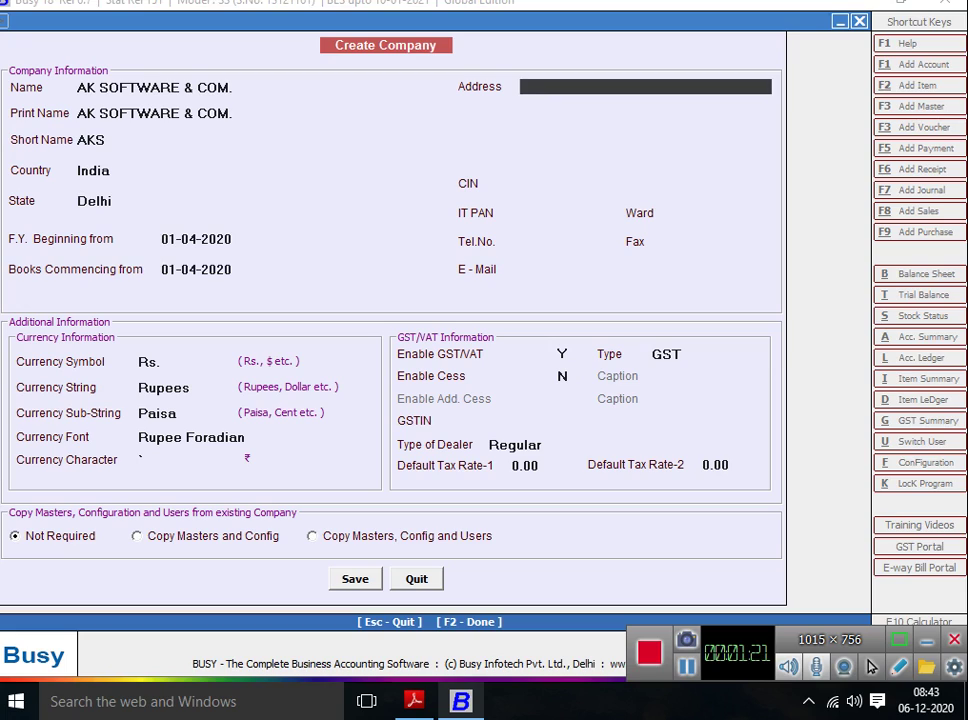
# Review the financial year and books start dates, then move into the address.
pyautogui.press('Up')
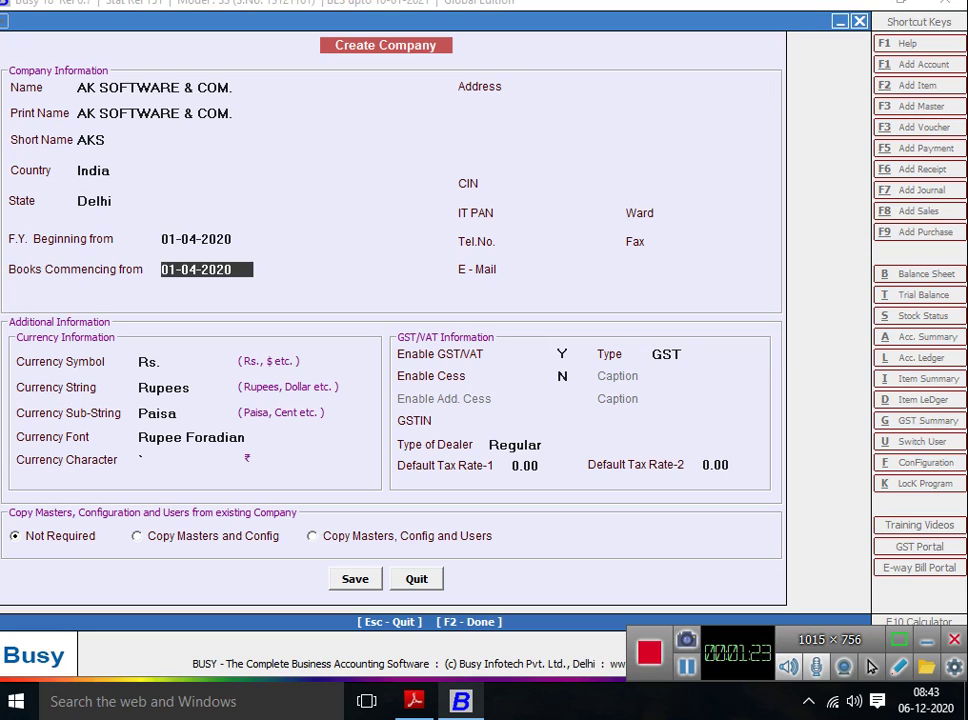
pyautogui.press('Up')
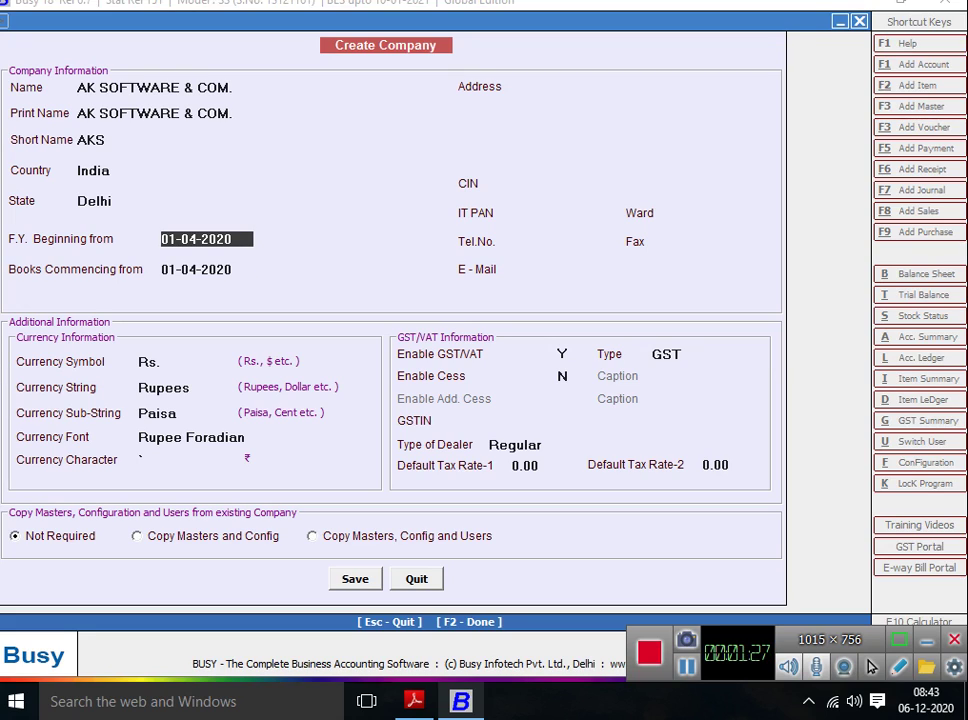
pyautogui.press('Down')
pyautogui.press('Up')
pyautogui.press('Down')
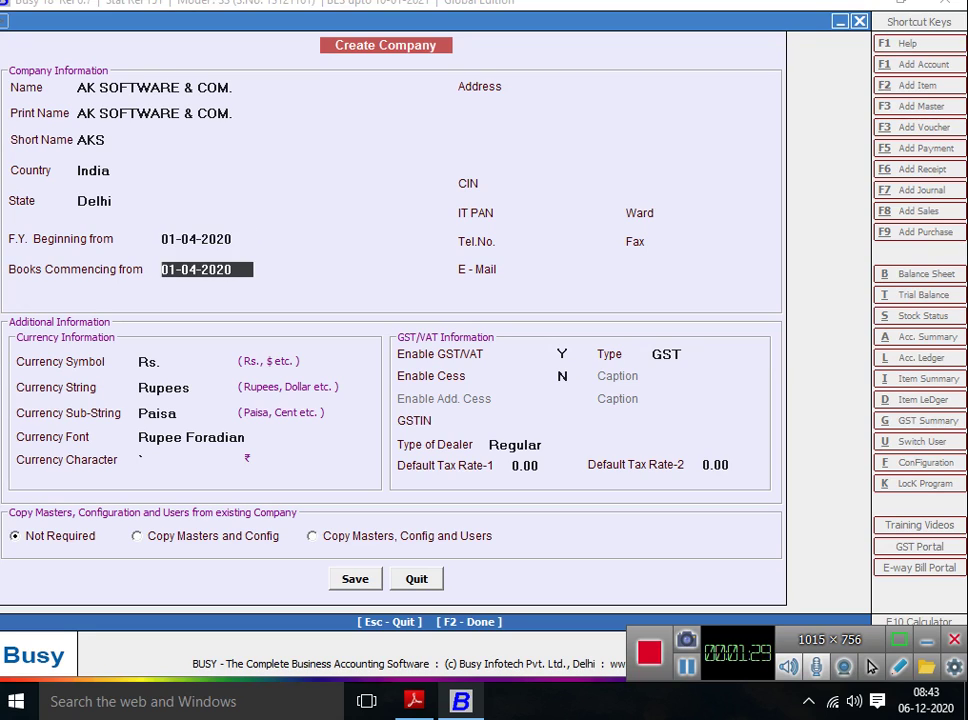
pyautogui.press('Return')
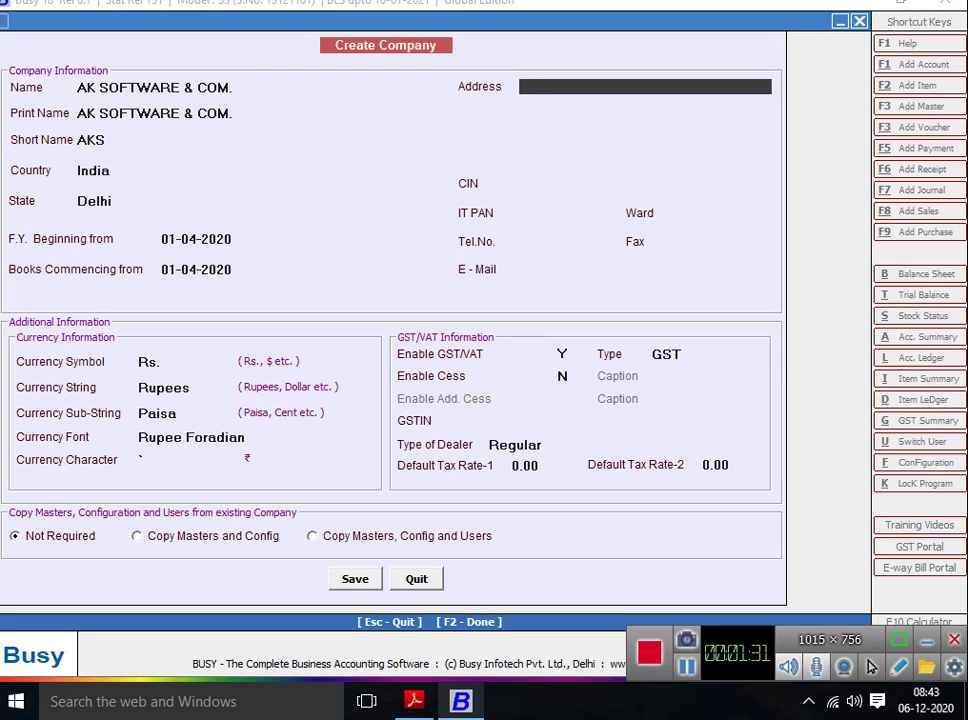
pyautogui.hotkey('alt', 'Tab')
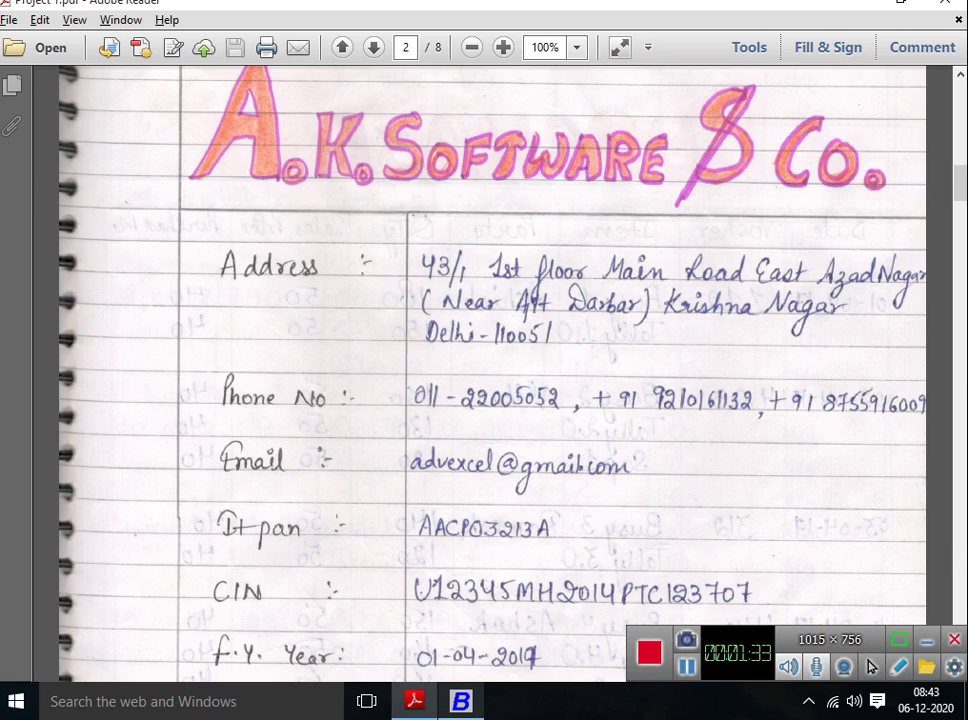
pyautogui.hotkey('alt', 'Tab')
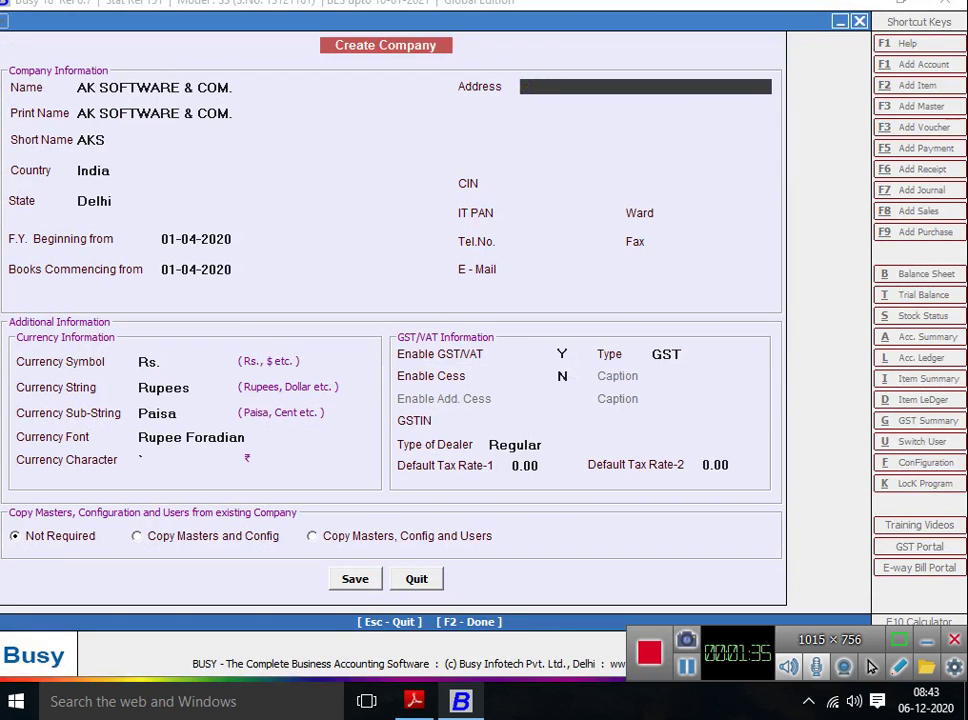
pyautogui.hotkey('alt', 'Tab')
pyautogui.hotkey('alt', 'Tab')
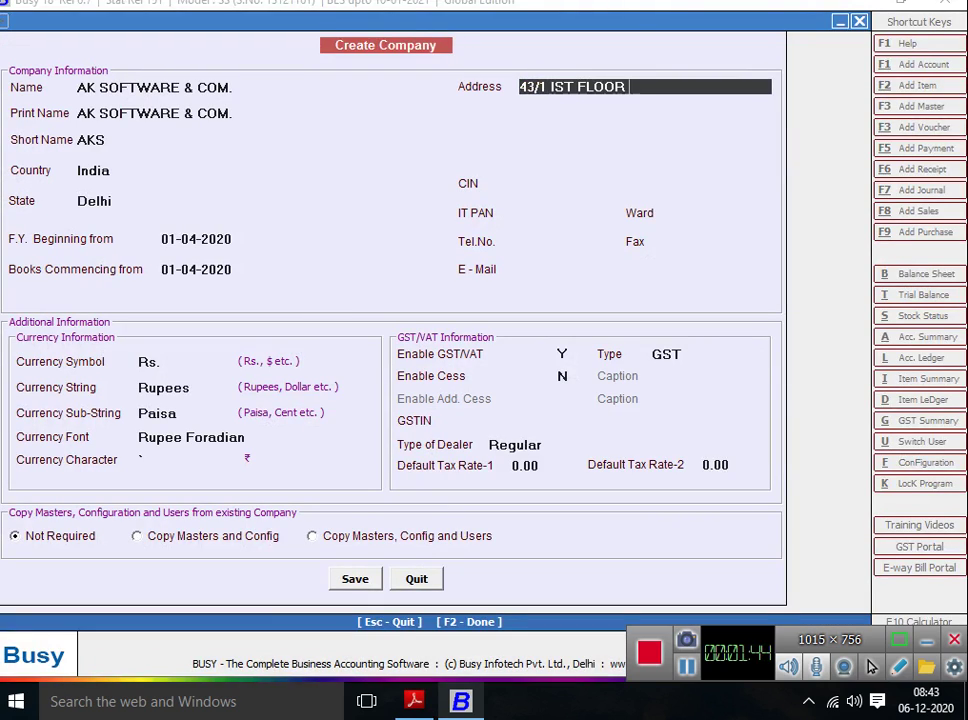
pyautogui.hotkey('alt', 'Tab')
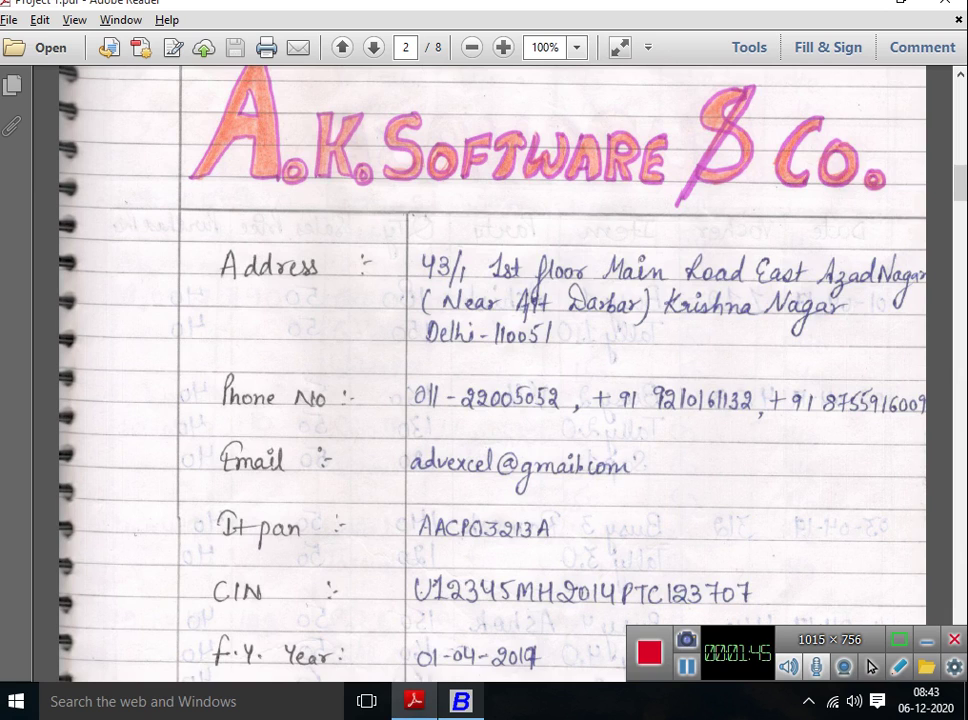
pyautogui.hotkey('alt', 'Tab')
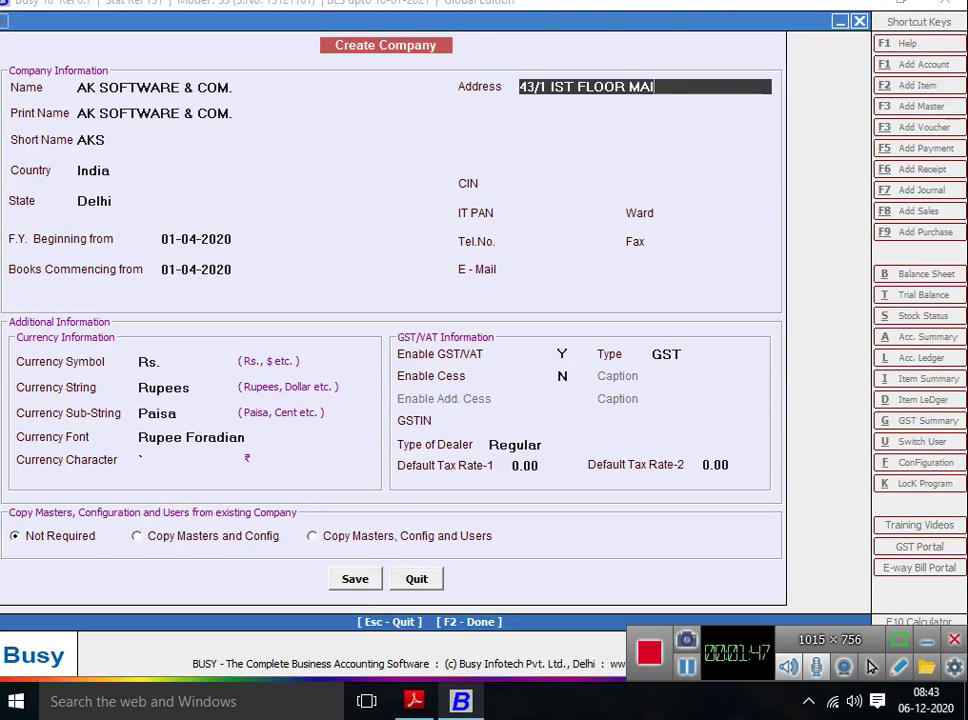
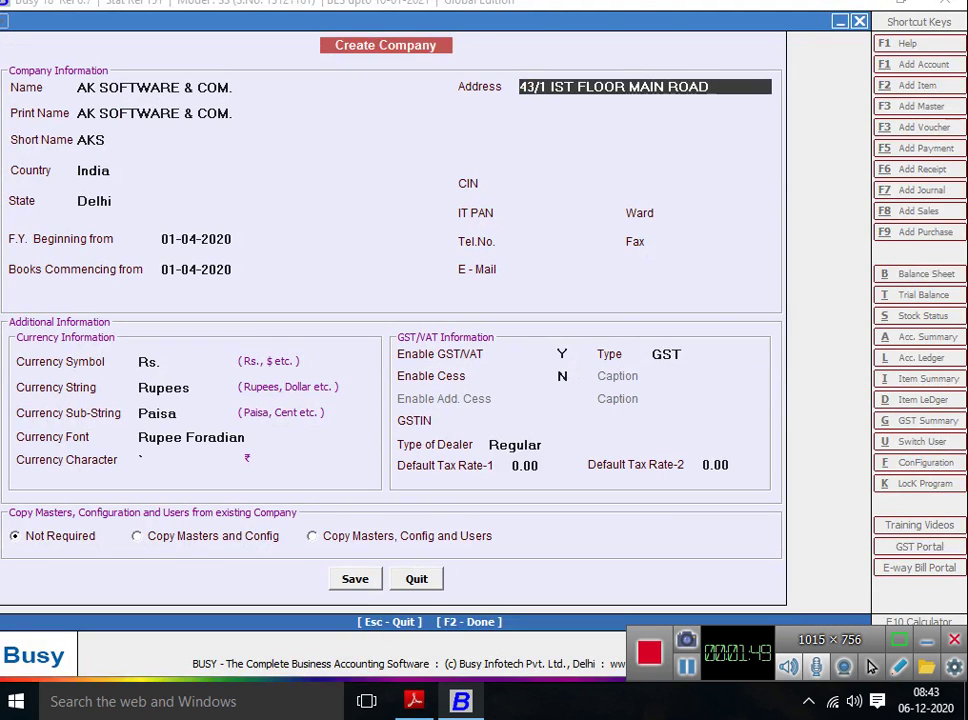
pyautogui.hotkey('alt', 'Tab')
pyautogui.hotkey('alt', 'Tab')
pyautogui.write('EAST')
pyautogui.press('Return')
pyautogui.hotkey('alt', 'Tab')
pyautogui.hotkey('alt', 'Tab')
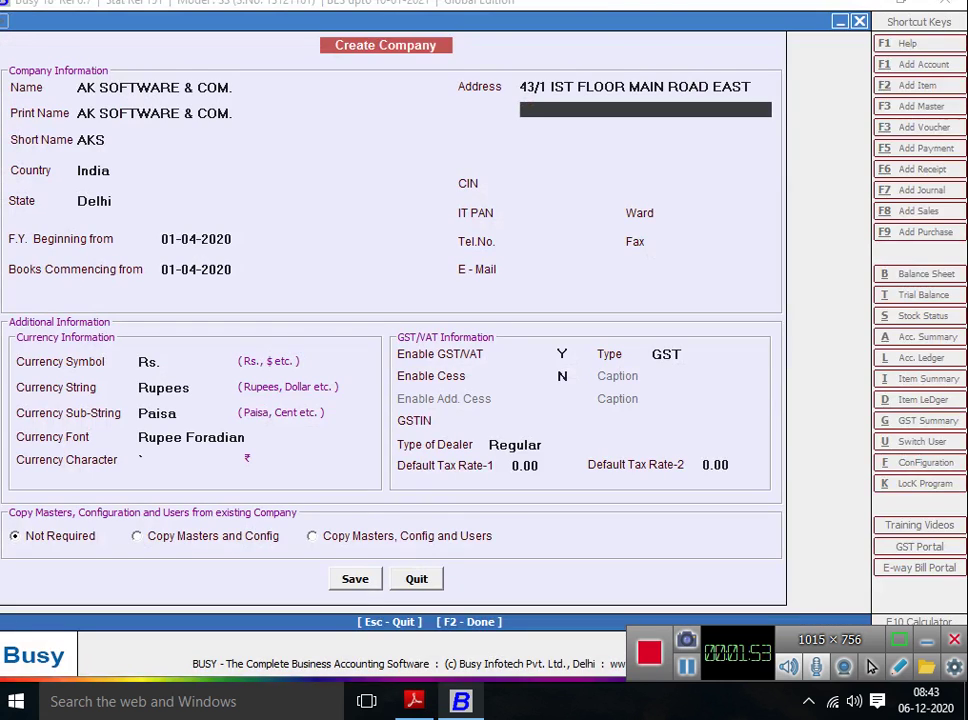
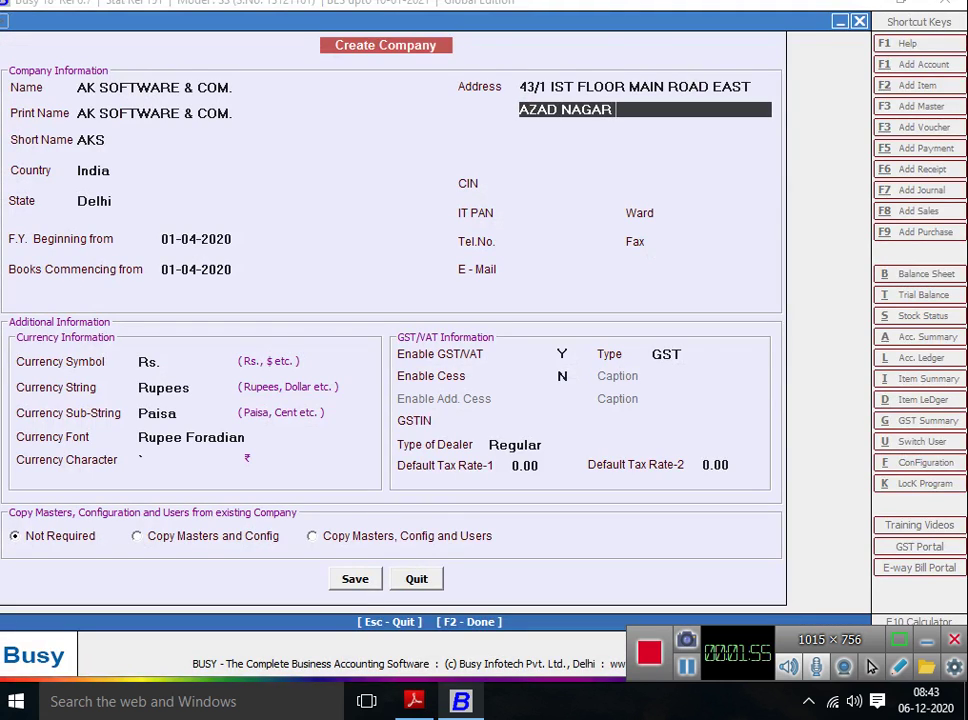
pyautogui.hotkey('alt', 'Tab')
pyautogui.hotkey('alt', 'Tab')
pyautogui.hotkey('alt', 'Tab')
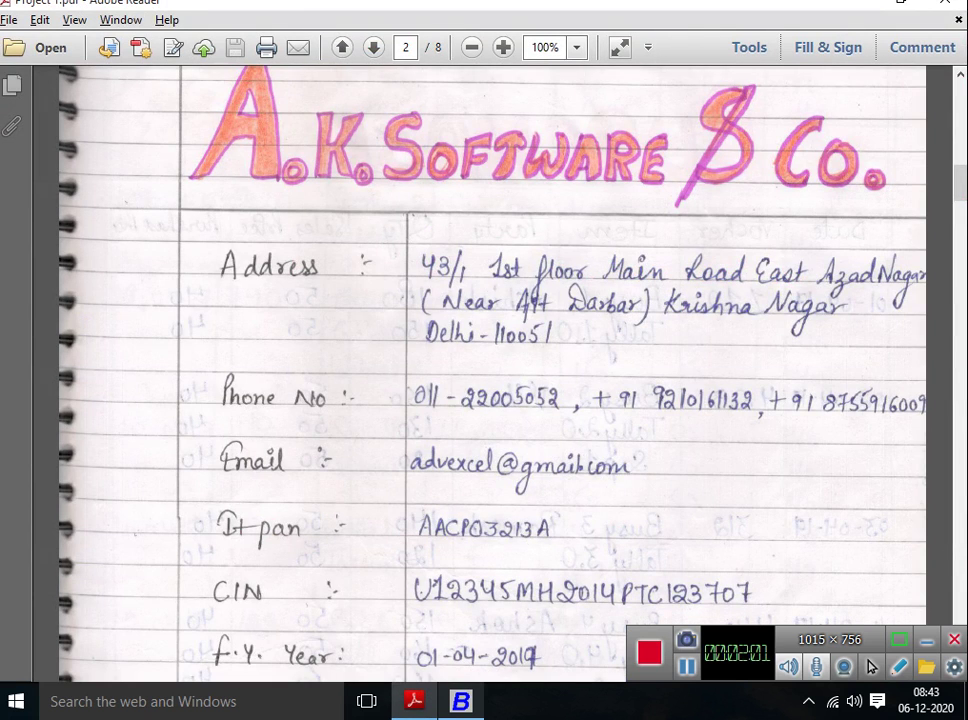
pyautogui.hotkey('alt', 'Tab')
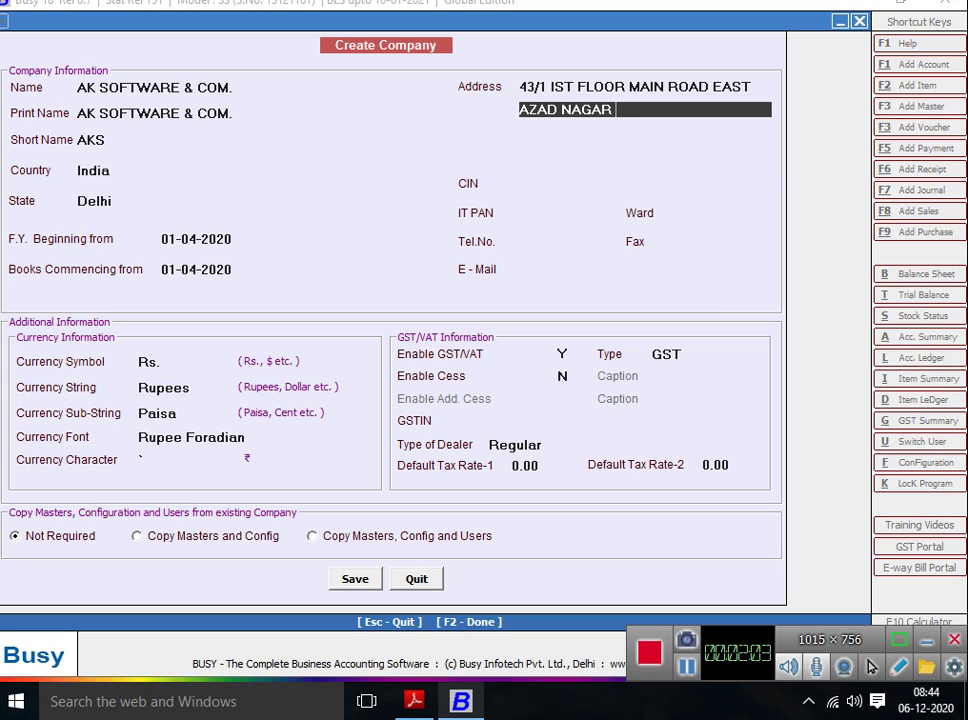
pyautogui.hotkey('alt', 'Tab')
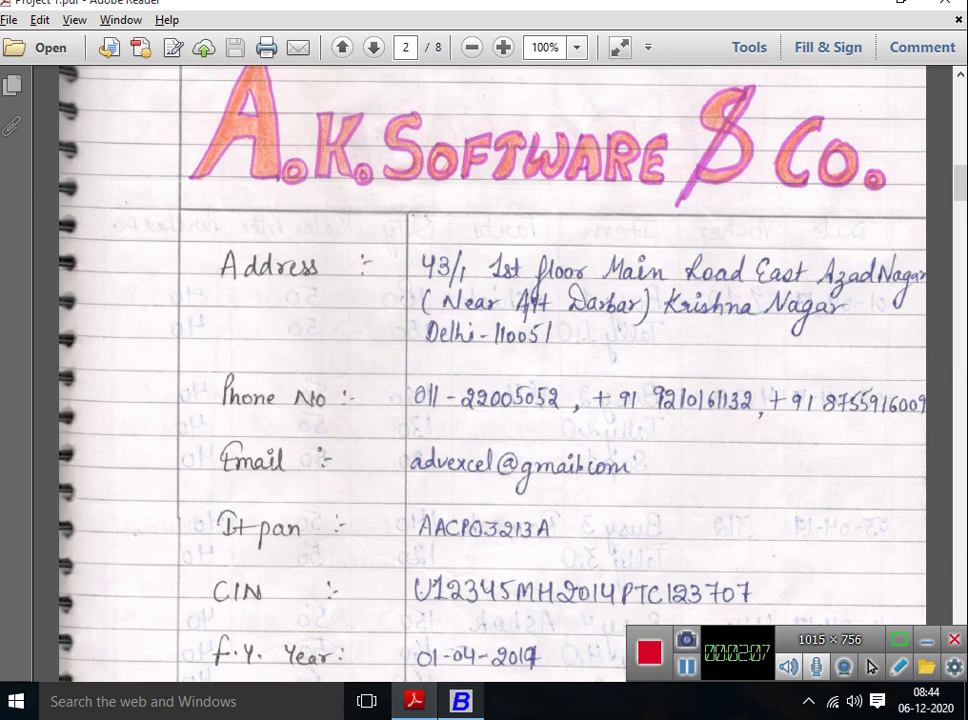
pyautogui.hotkey('alt', 'Tab')
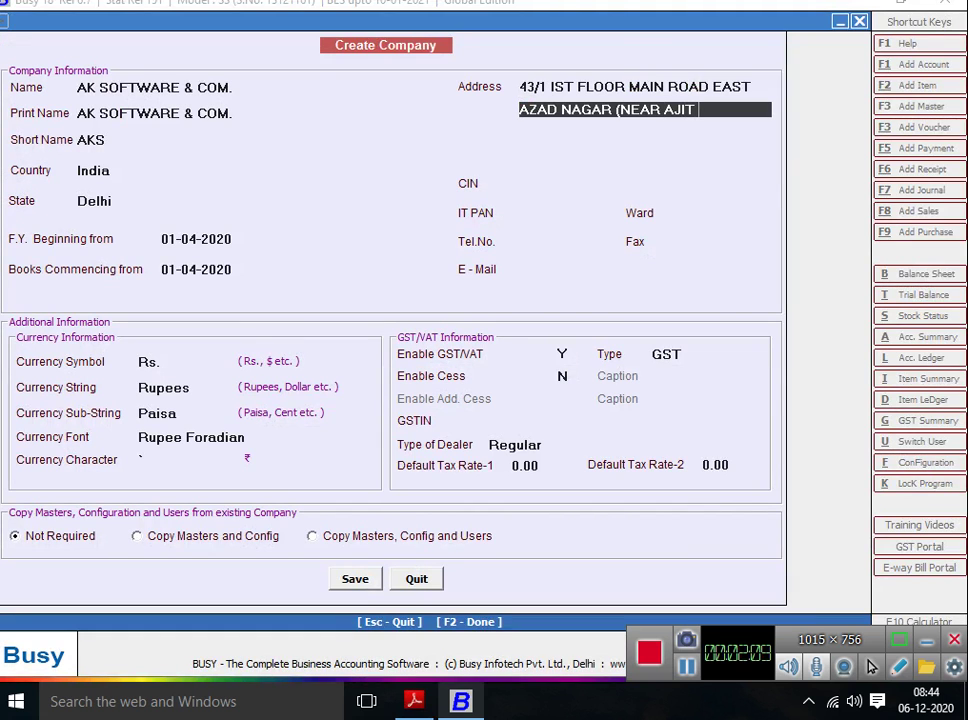
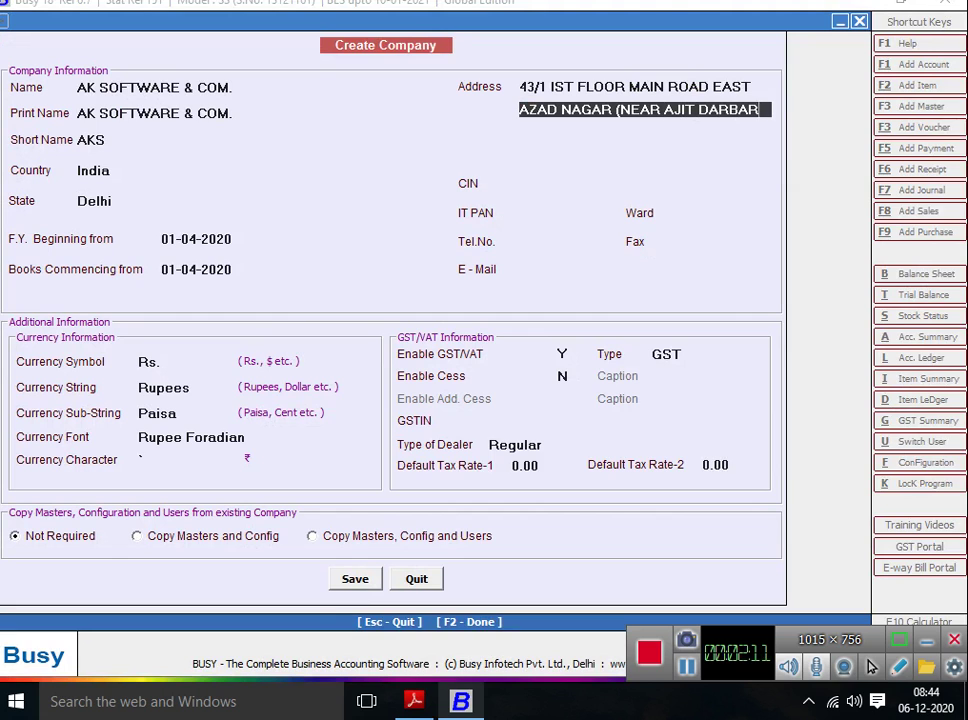
pyautogui.press('Return')
pyautogui.hotkey('alt', 'Tab')
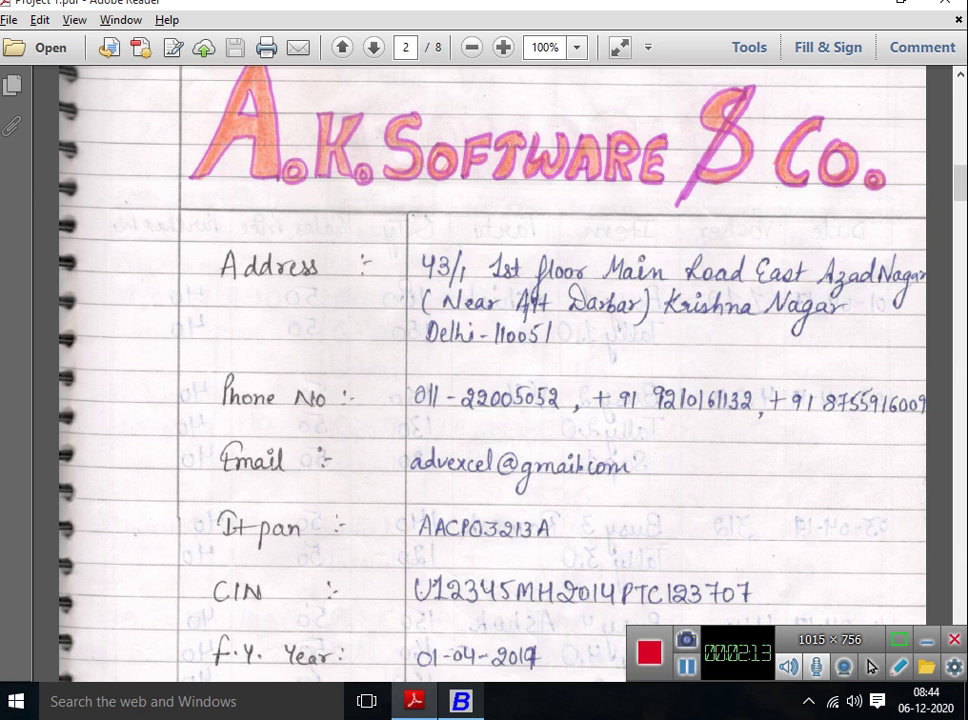
pyautogui.hotkey('alt', 'Tab')
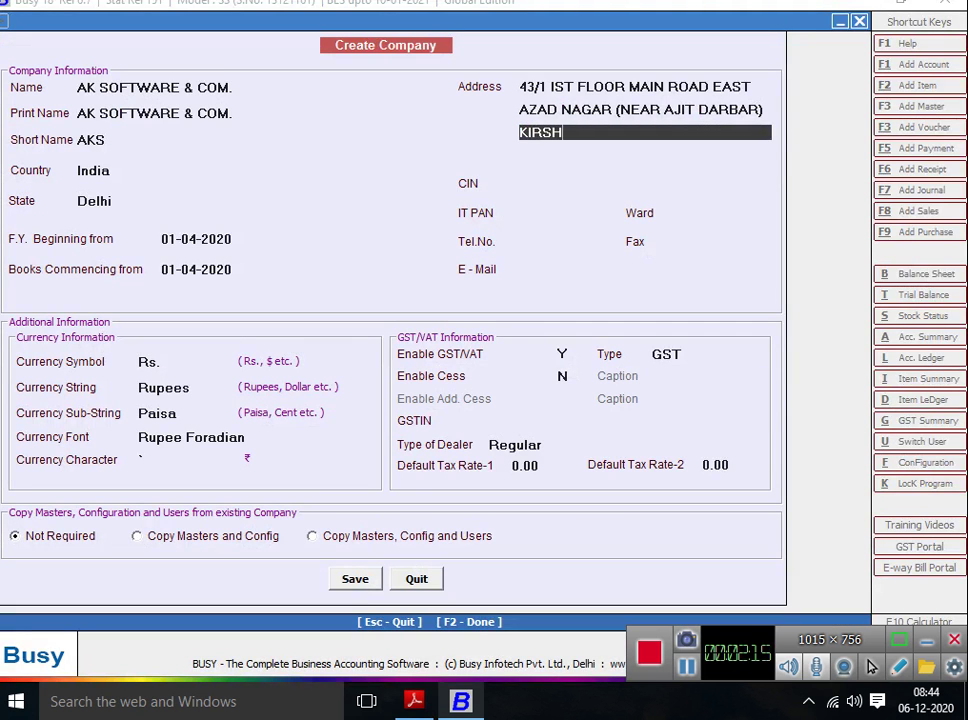
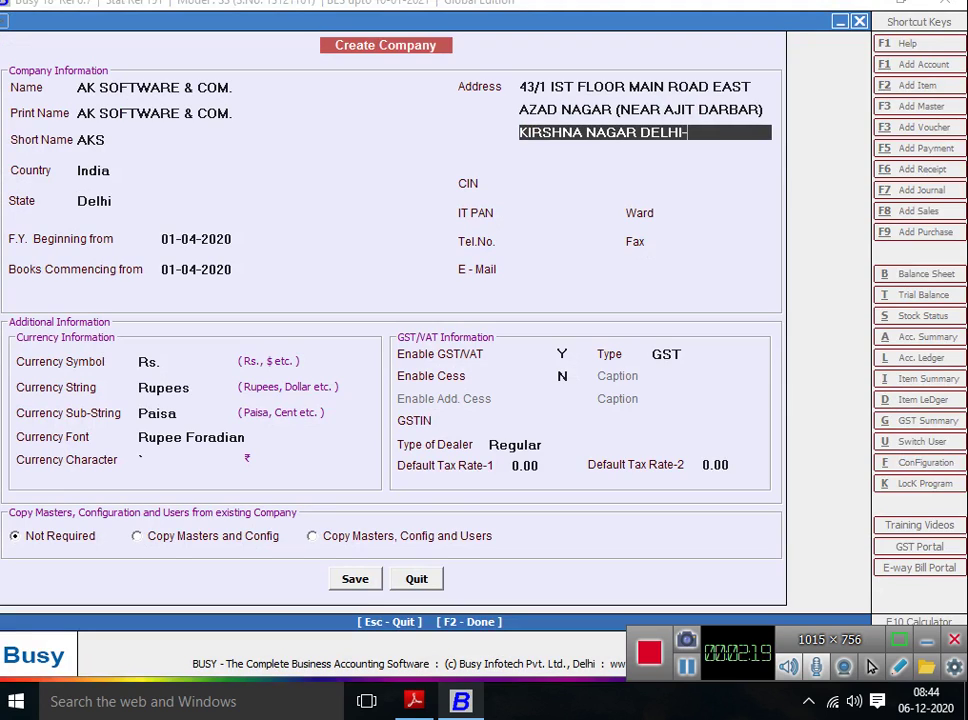
pyautogui.press('Return')
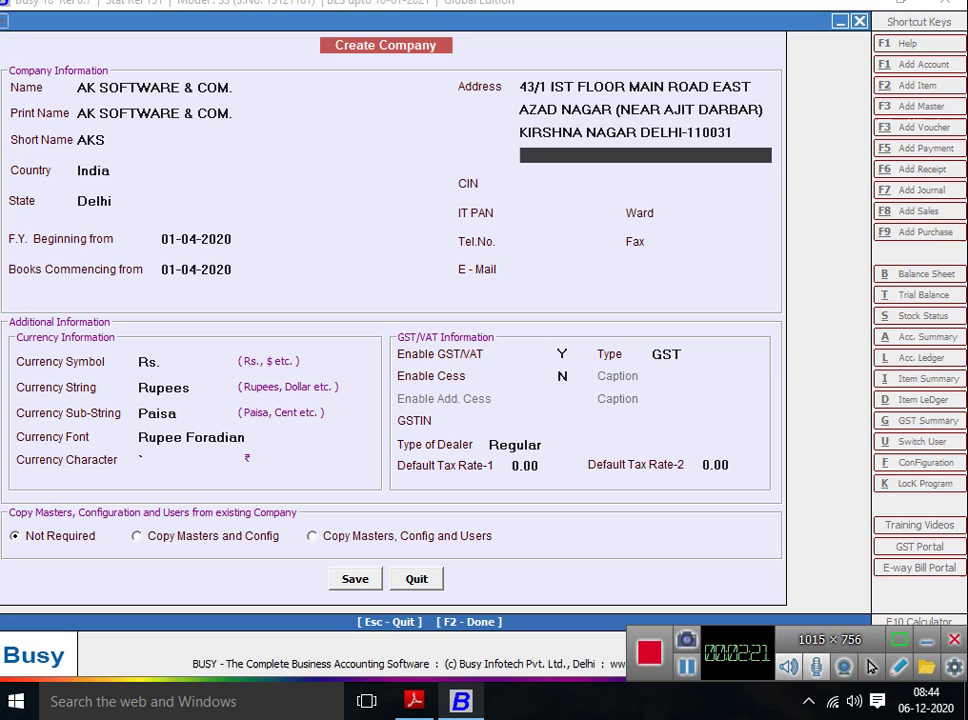
pyautogui.press('Return')
# Copy the company's CIN from the handwritten sheet into the CIN field.
pyautogui.hotkey('alt', 'Tab')
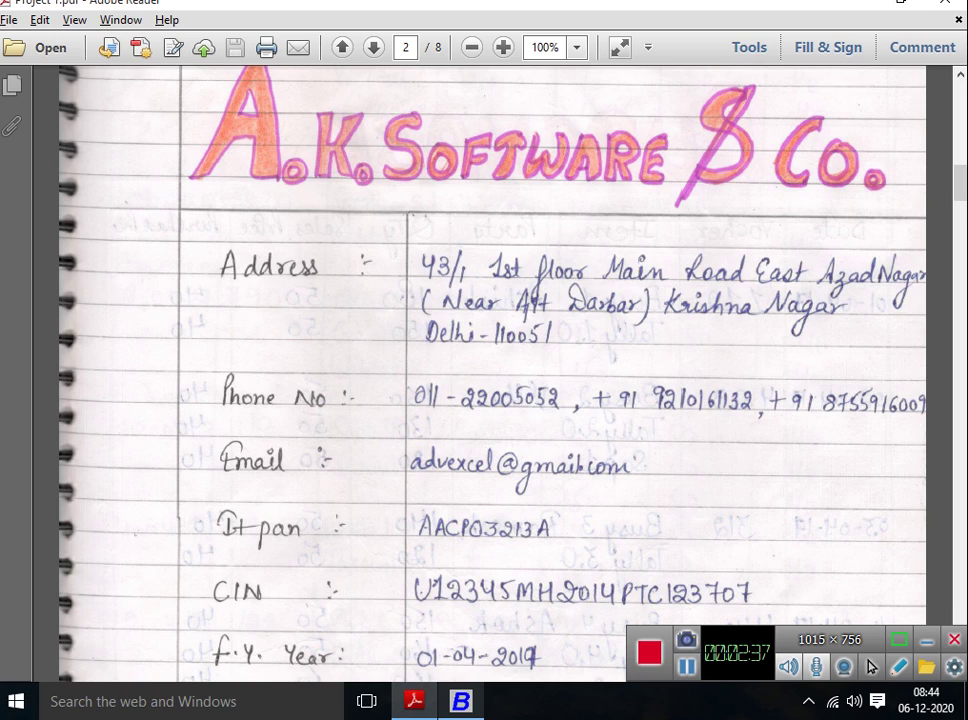
pyautogui.hotkey('alt', 'Tab')
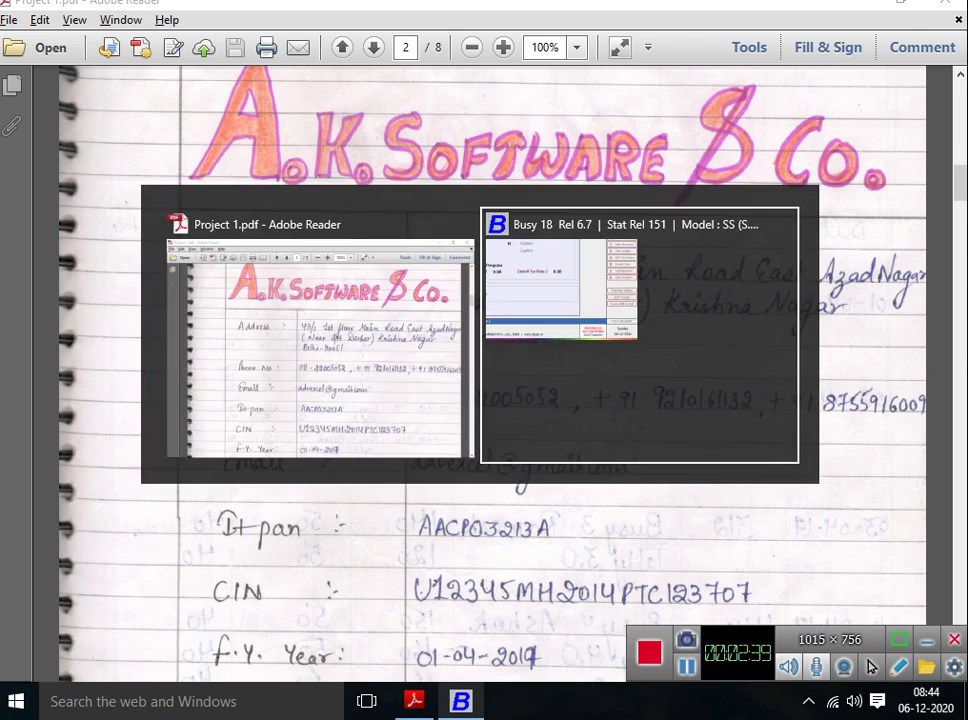
pyautogui.write('U')
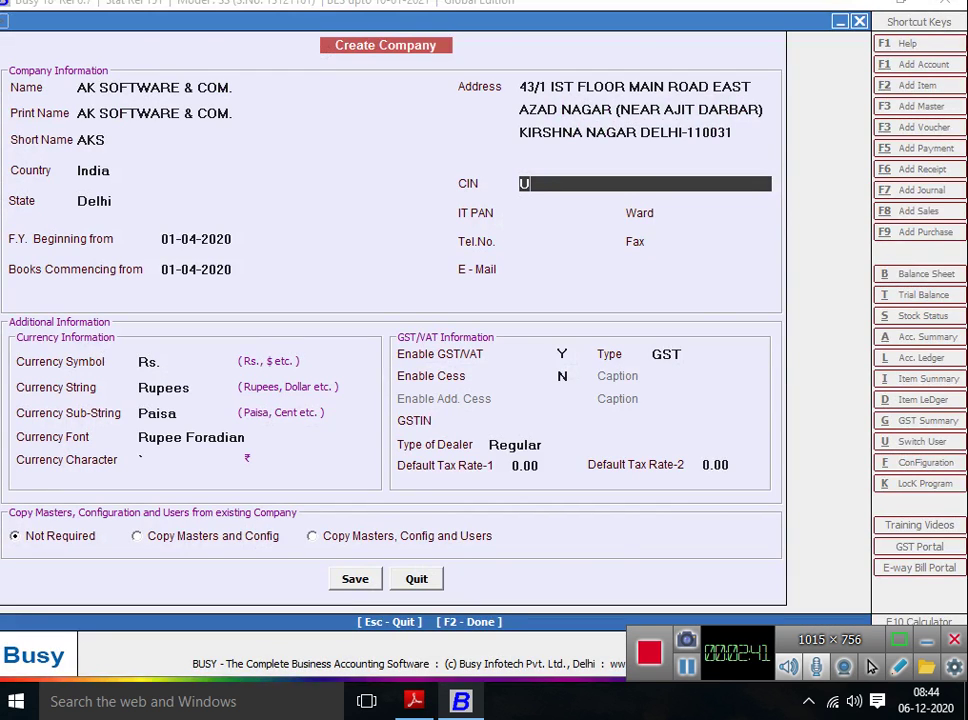
pyautogui.hotkey('alt', 'Tab')
pyautogui.hotkey('alt', 'Tab')
pyautogui.write('1234')
pyautogui.hotkey('alt', 'Tab')
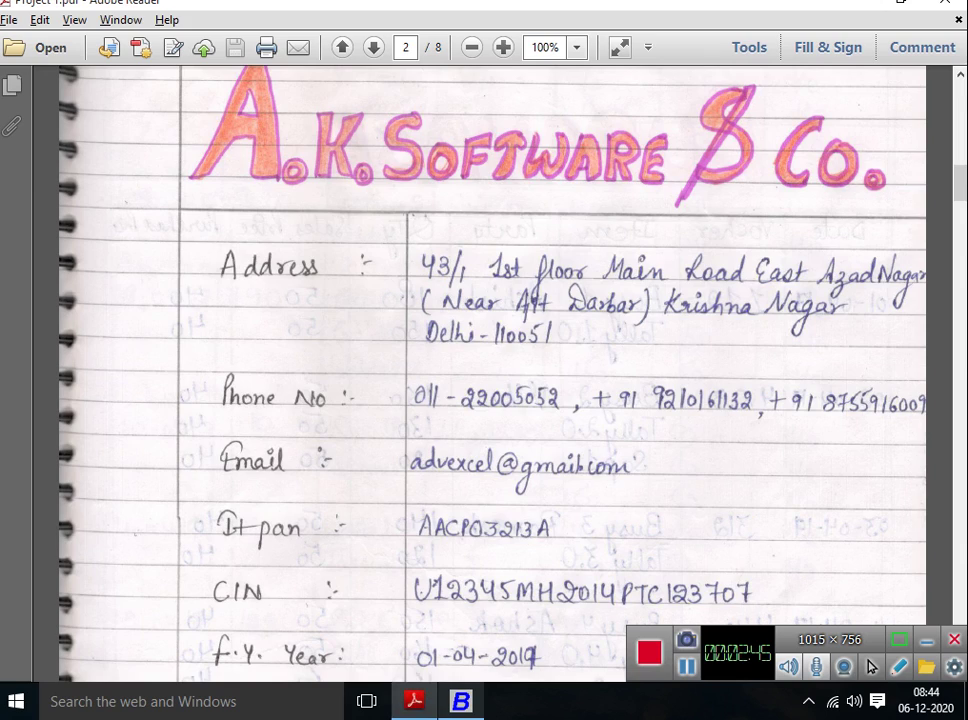
pyautogui.hotkey('alt', 'Tab')
pyautogui.write('5MH')
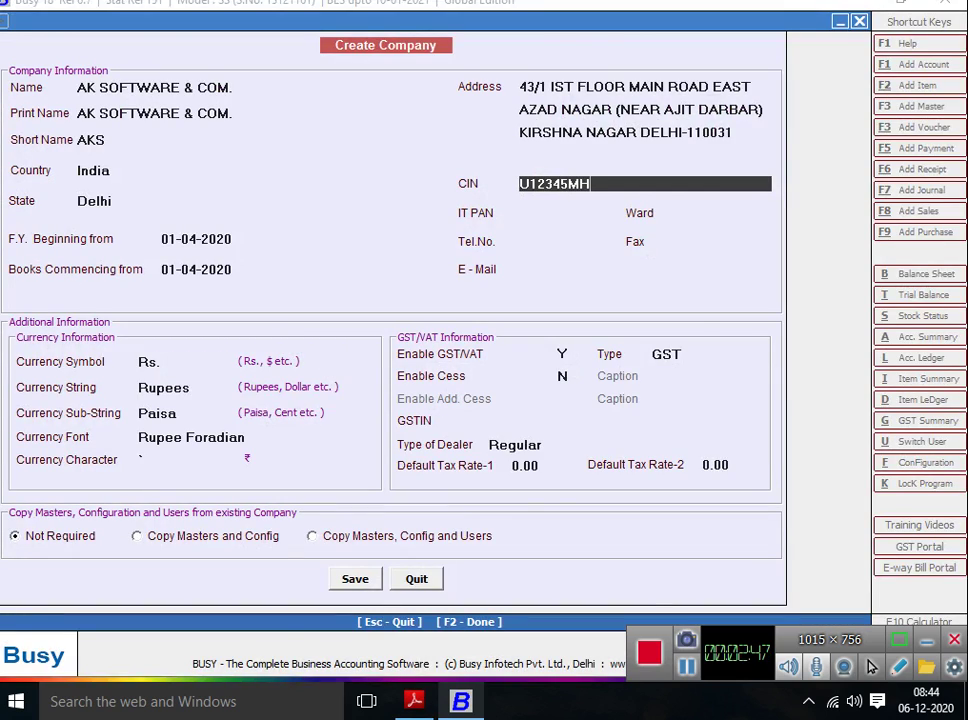
pyautogui.hotkey('alt', 'Tab')
pyautogui.hotkey('alt', 'Tab')
pyautogui.write('2014')
pyautogui.hotkey('alt', 'Tab')
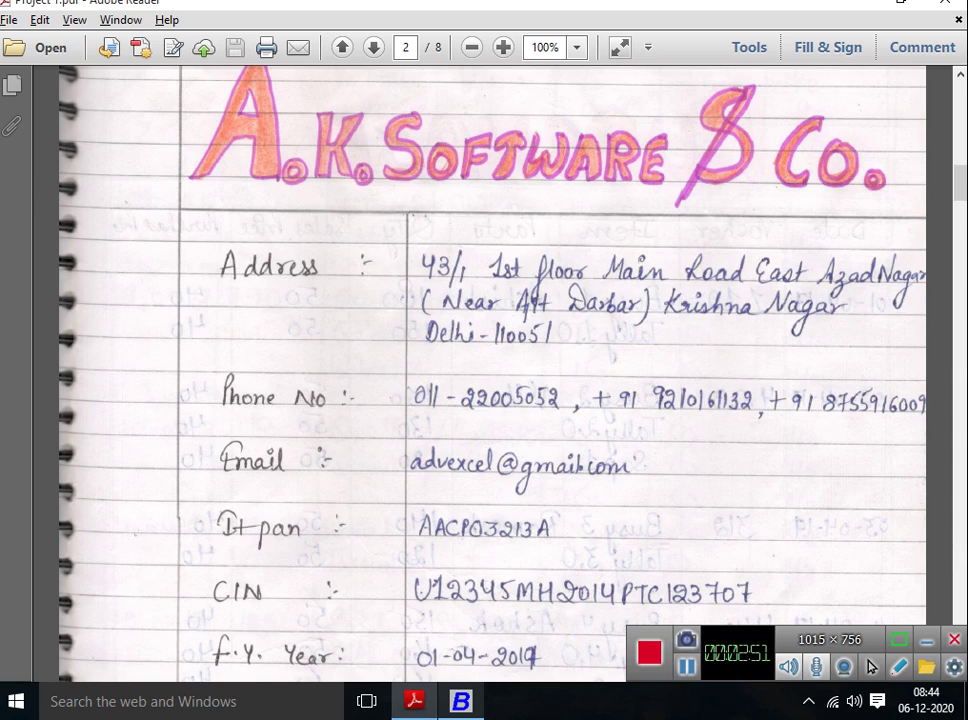
pyautogui.hotkey('alt', 'Tab')
pyautogui.write('PTC')
pyautogui.hotkey('alt', 'Tab')
pyautogui.hotkey('alt', 'Tab')
pyautogui.write('123')
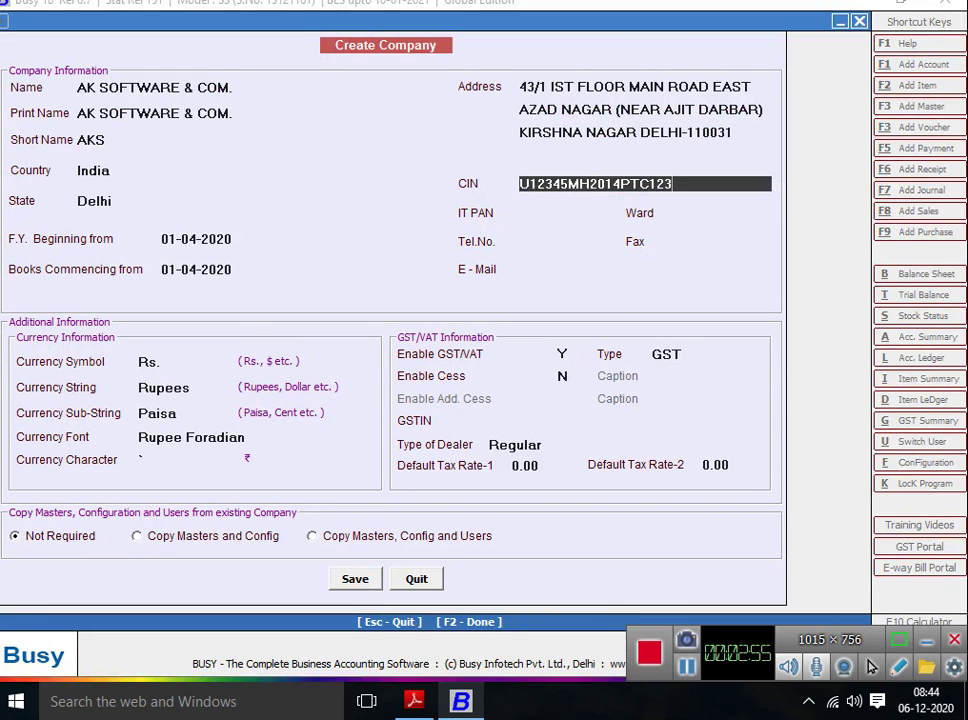
pyautogui.write('707')
pyautogui.hotkey('alt', 'Tab')
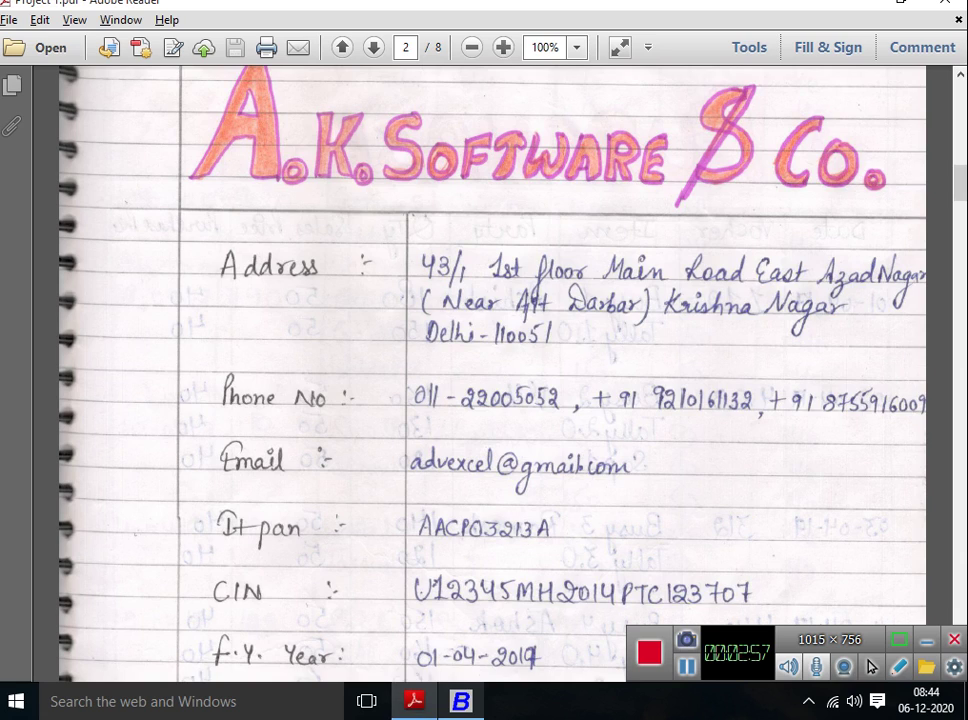
pyautogui.hotkey('alt', 'Tab')
pyautogui.press('Return')
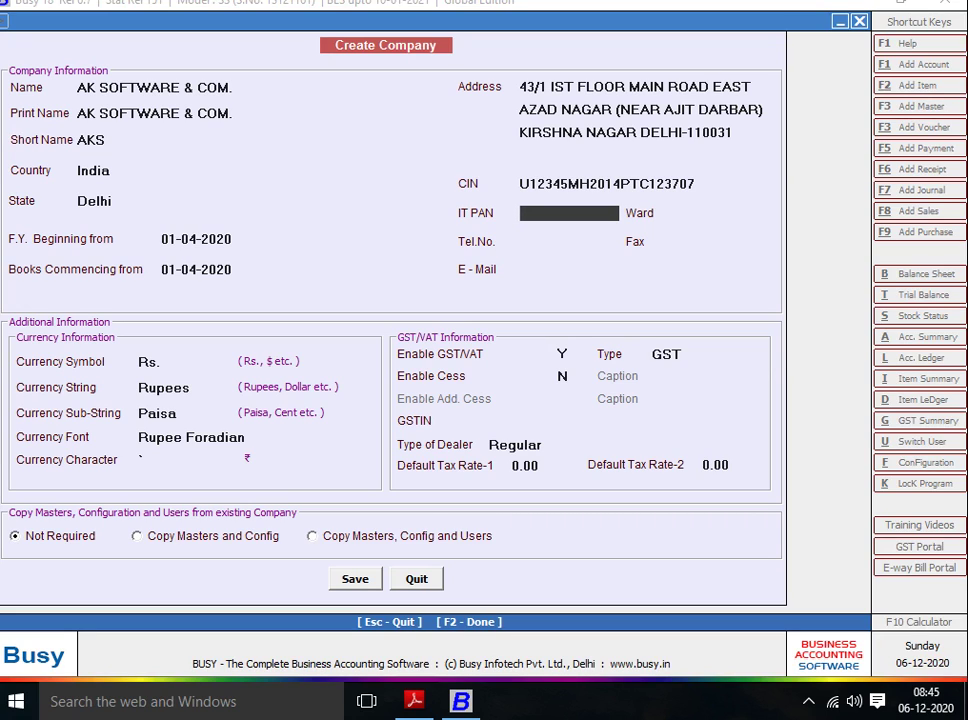
# Enter the company's IT PAN as read from the handwritten sheet.
pyautogui.hotkey('alt', 'Tab')
pyautogui.scroll(-3, 490, 370)
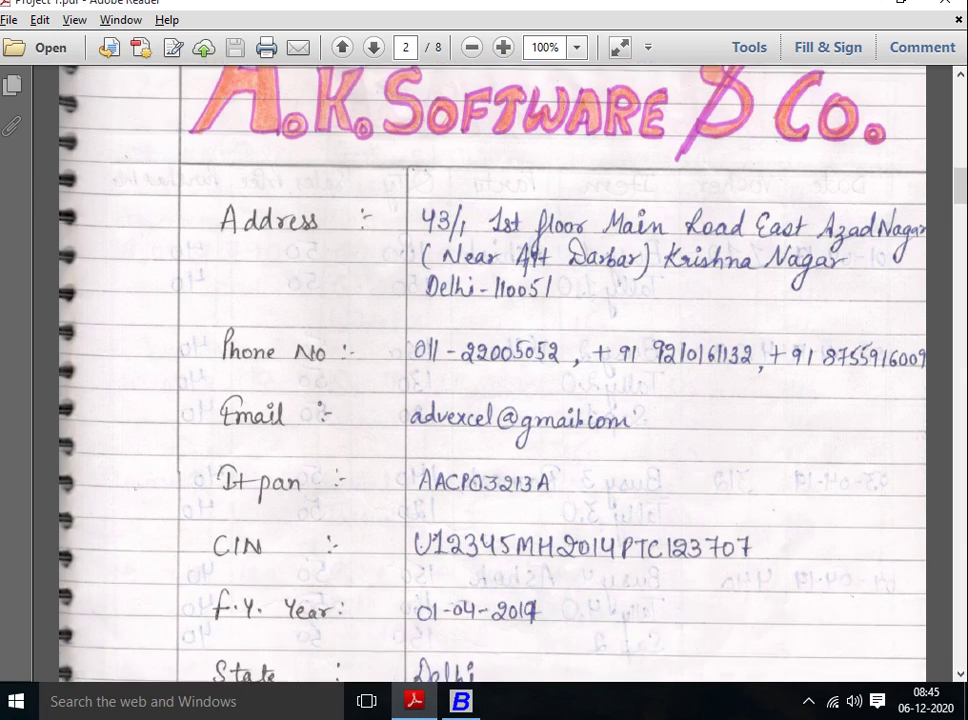
pyautogui.scroll(-2, 490, 370)
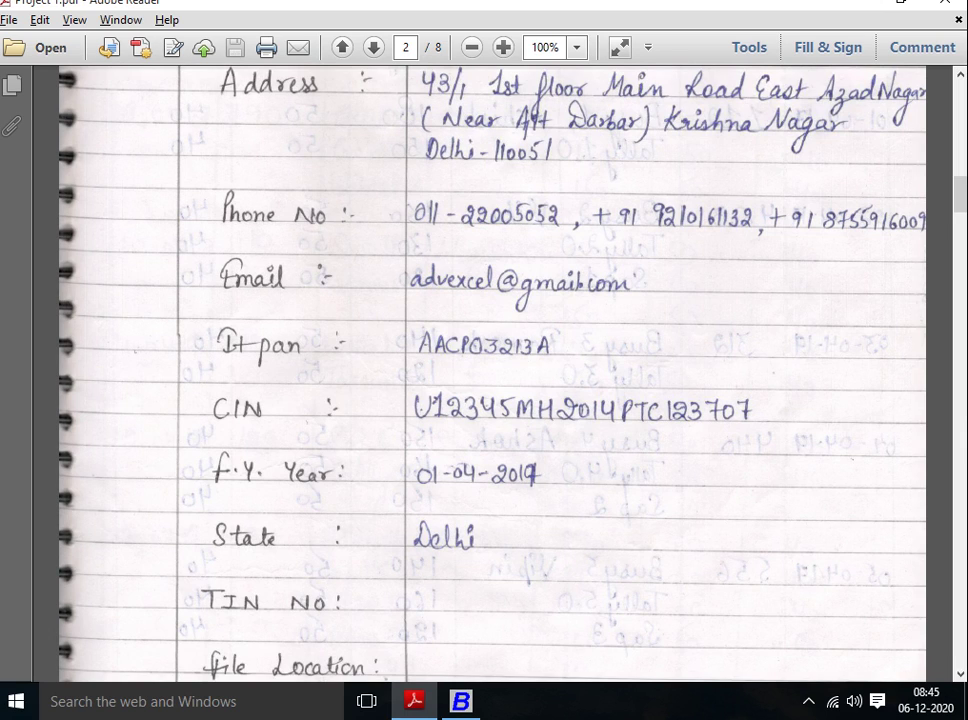
pyautogui.hotkey('alt', 'Tab')
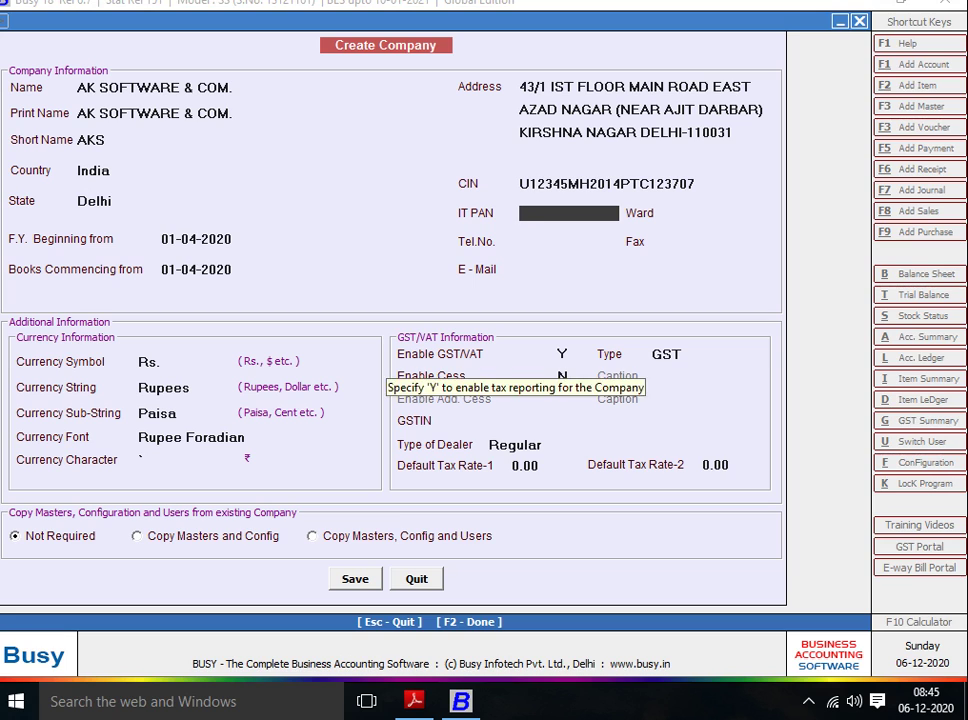
pyautogui.hotkey('alt', 'Tab')
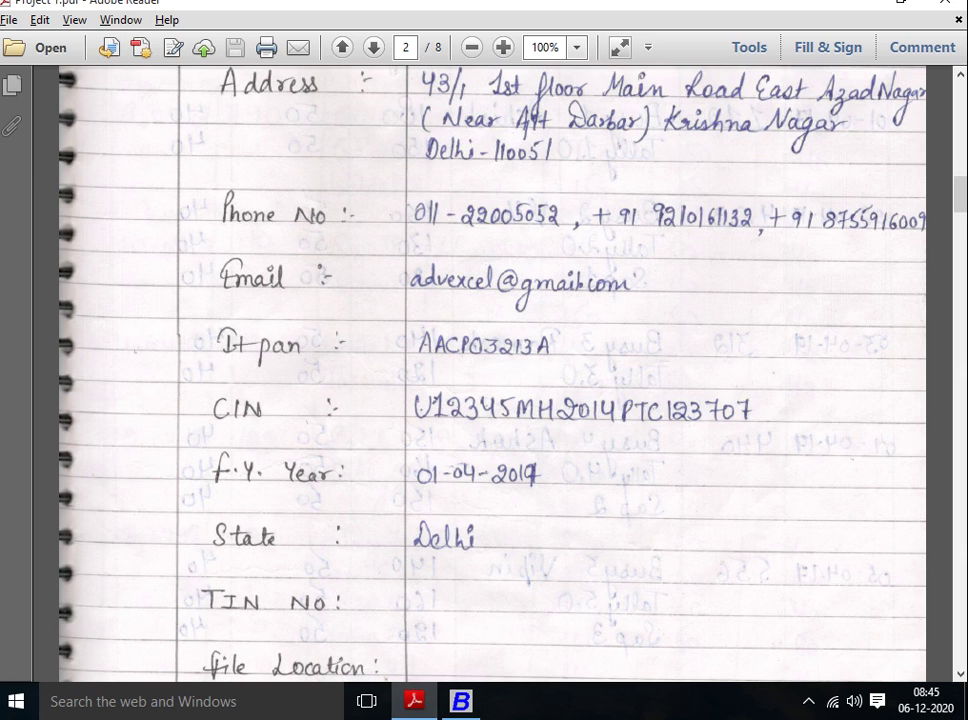
pyautogui.hotkey('alt', 'Tab')
pyautogui.hotkey('alt', 'Tab')
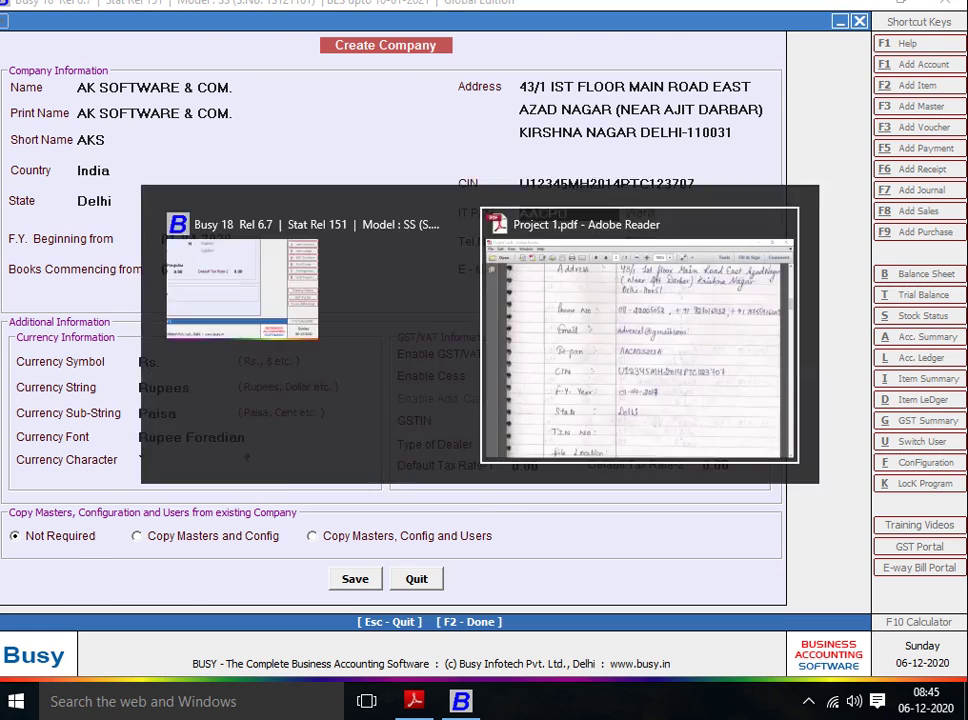
pyautogui.hotkey('alt', 'Tab')
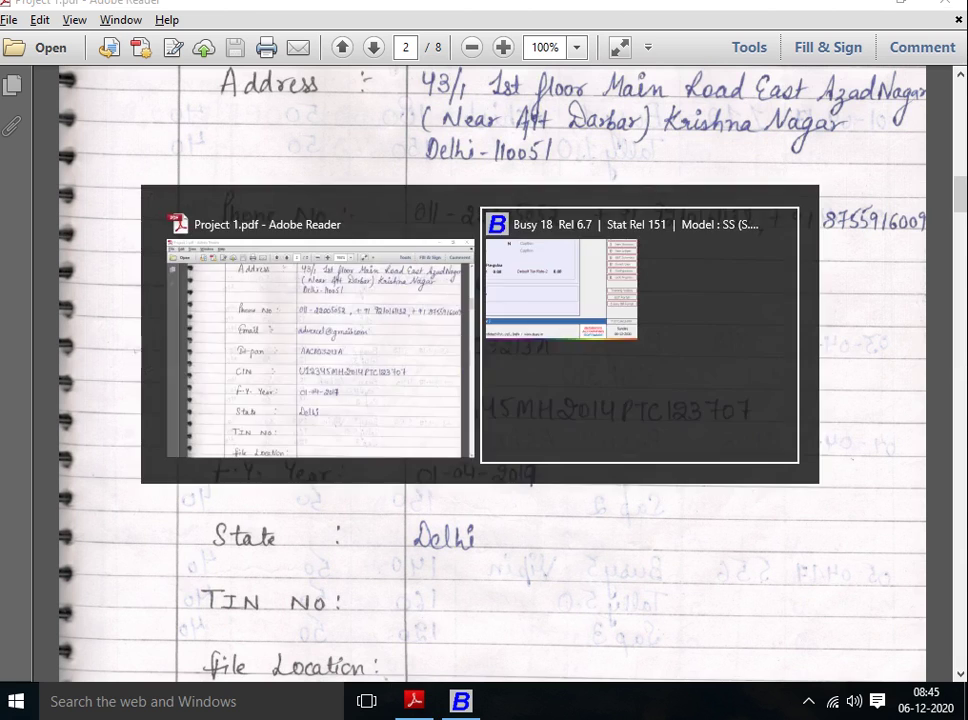
pyautogui.press('Return')
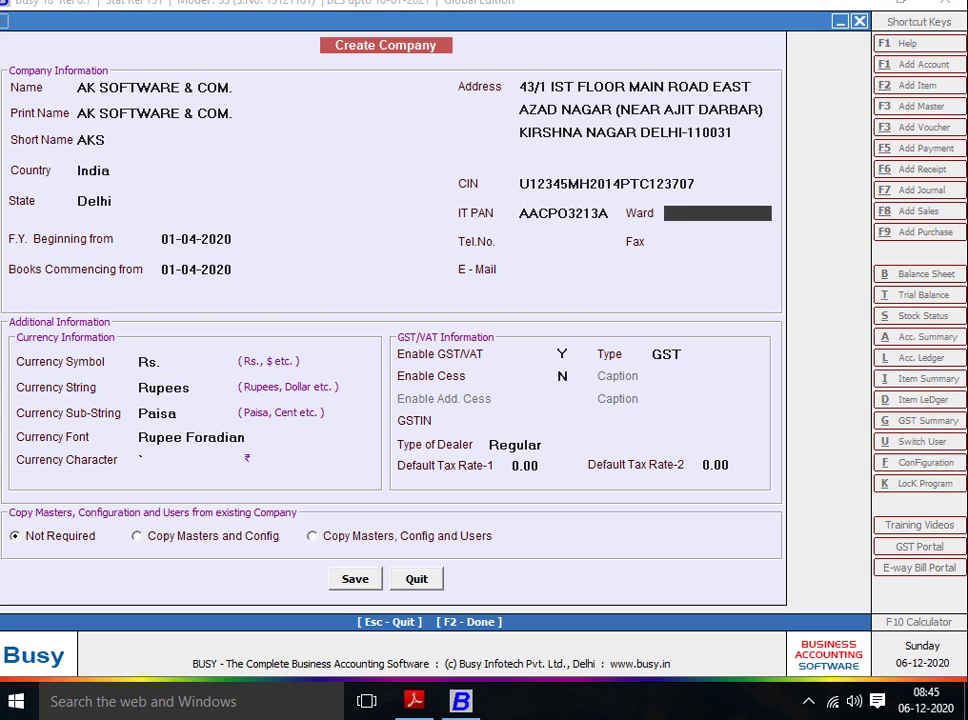
# Fill in the company telephone number, skip e-mail, and keep the Rupee/Paisa currency settings.
pyautogui.press('Return')
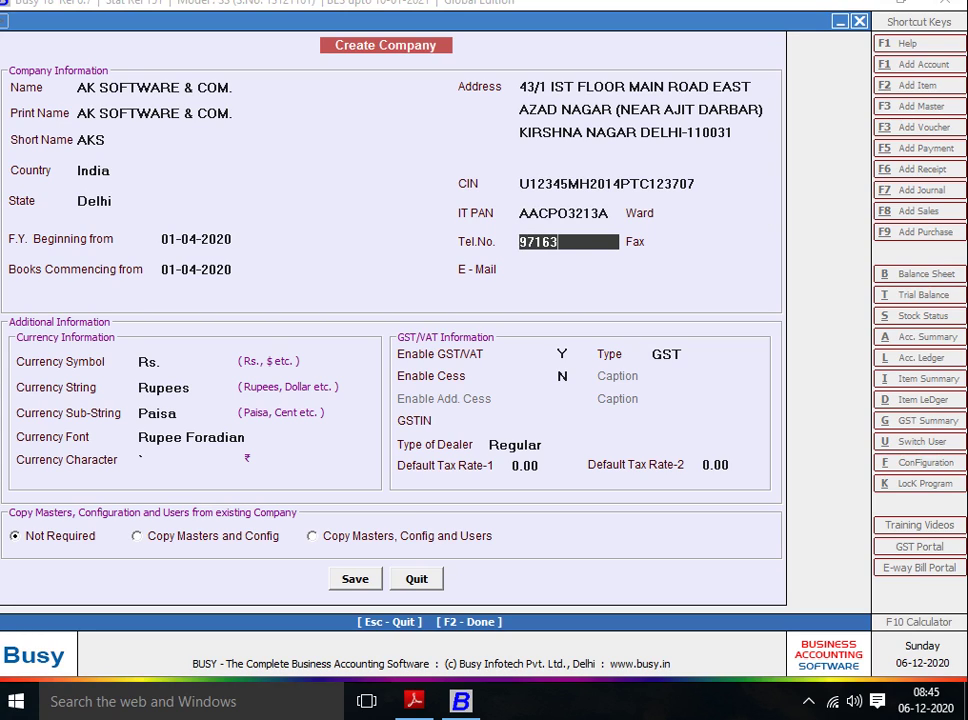
pyautogui.press('Return')
pyautogui.press('Return')
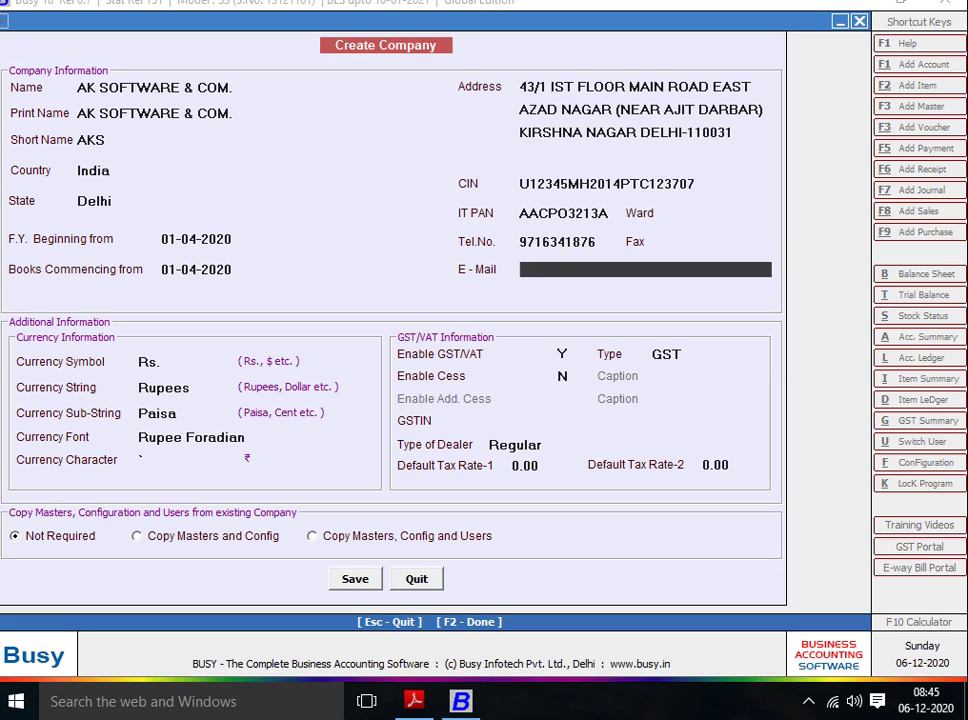
pyautogui.press('Return')
pyautogui.press('Return')
pyautogui.press('Return')
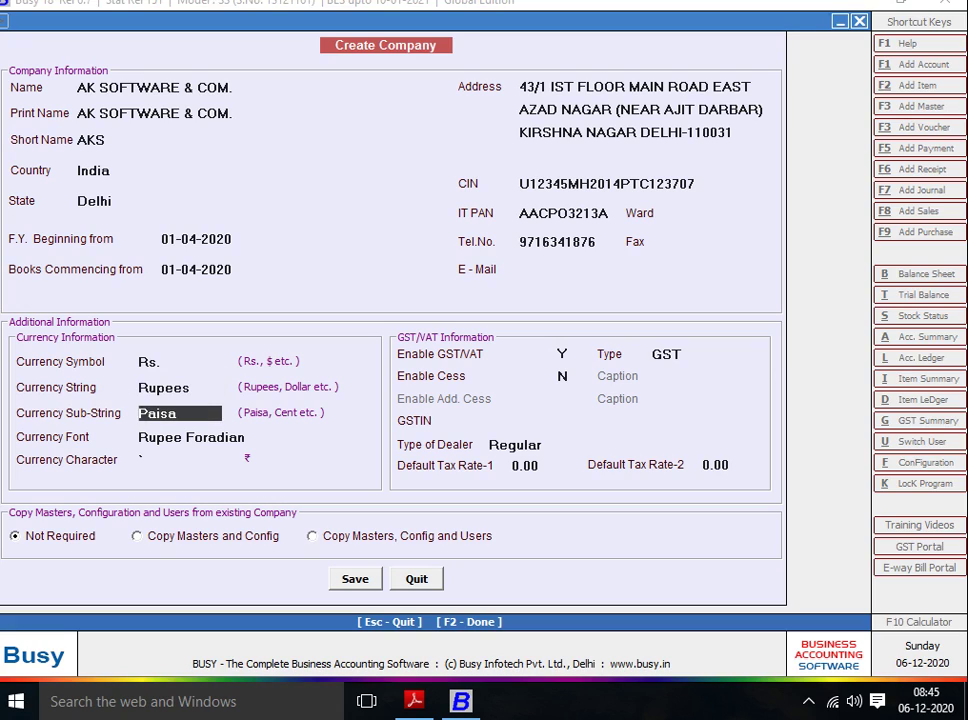
pyautogui.press('Return')
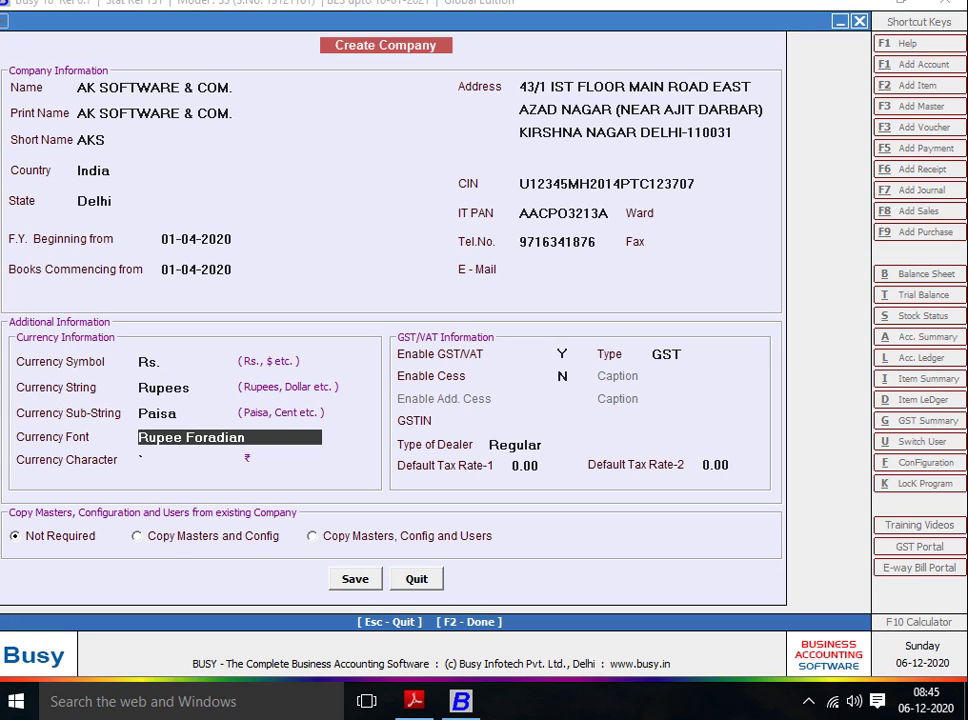
pyautogui.press('Return')
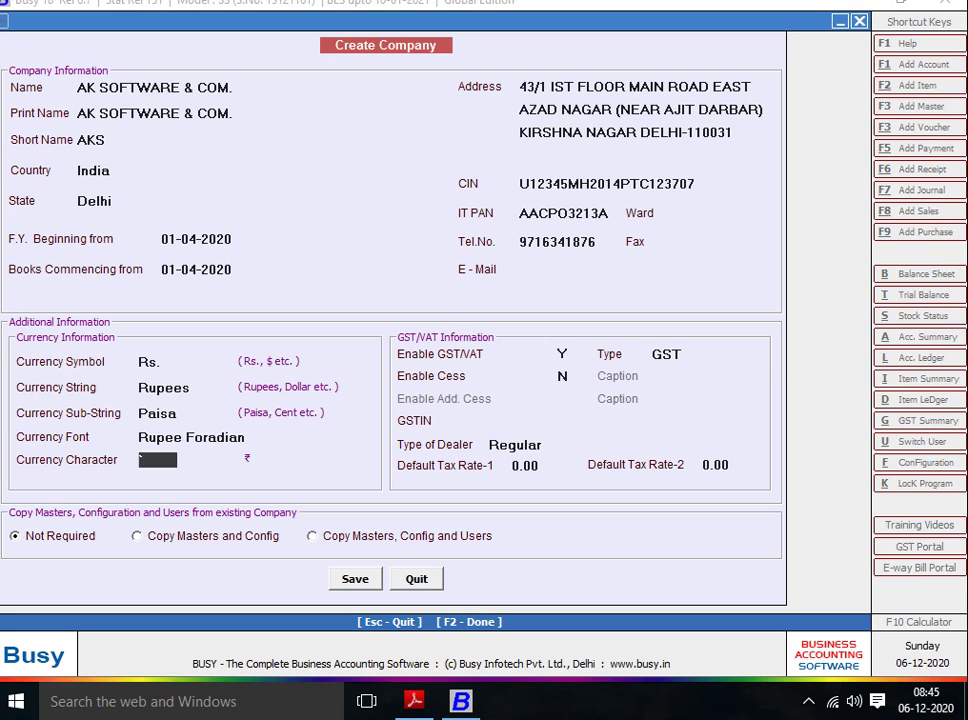
pyautogui.press('Return')
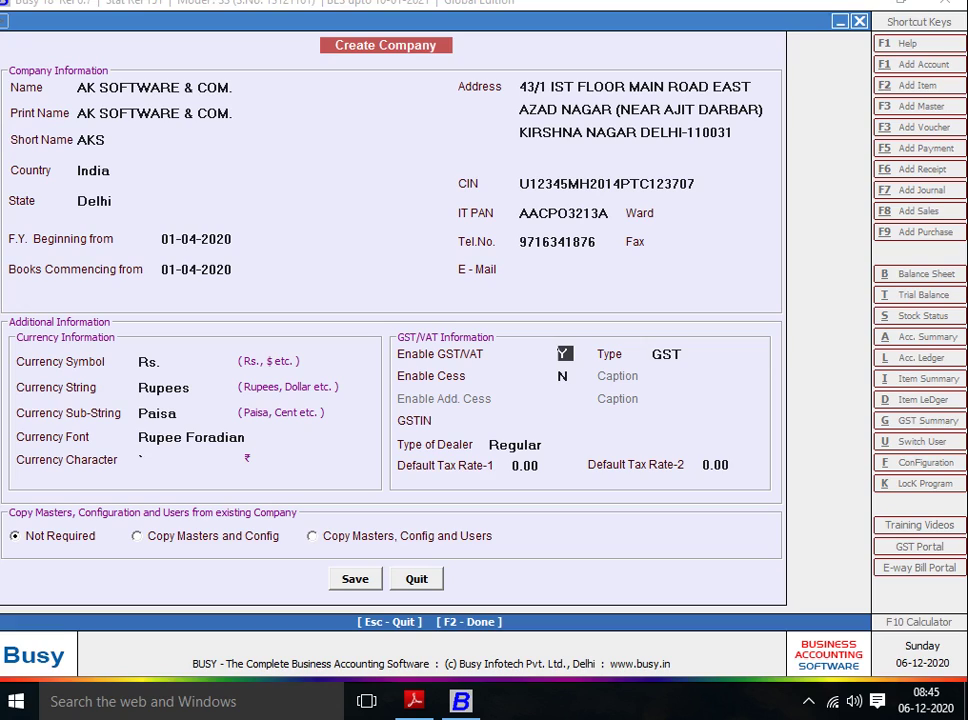
# Set Enable GST/VAT to N, save and confirm the company, and dismiss the Congratulations message.
pyautogui.press('Return')
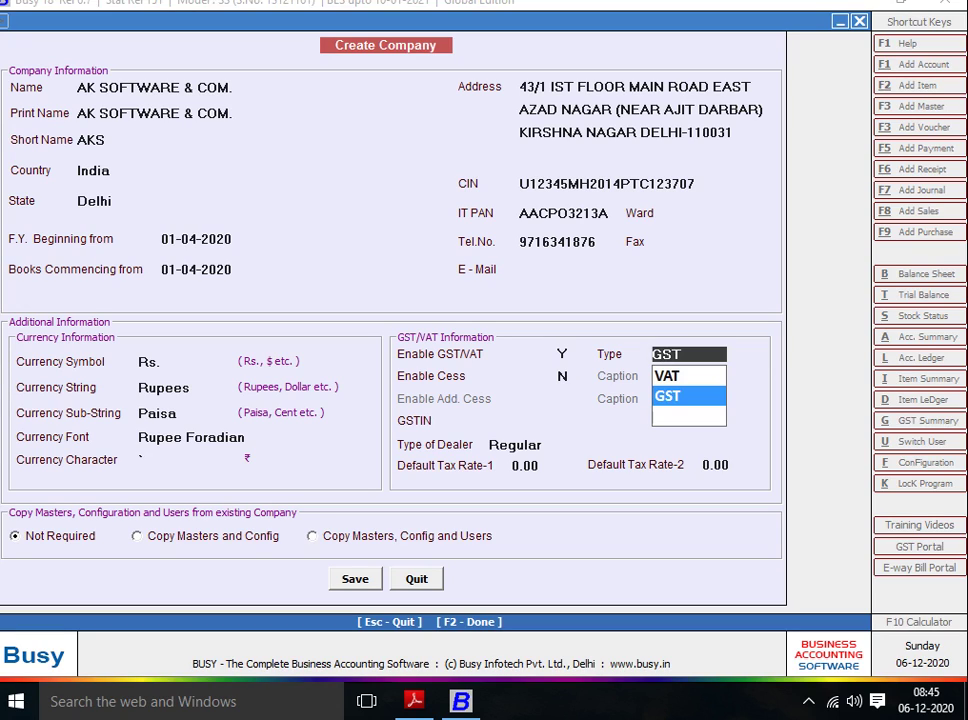
pyautogui.press('Escape')
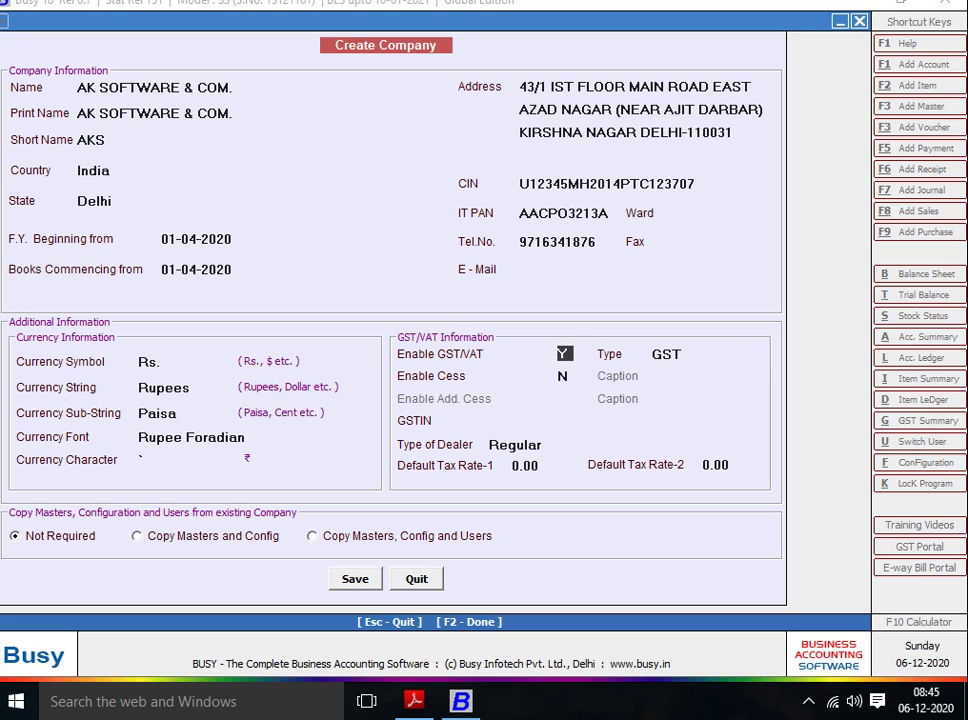
pyautogui.press('n')
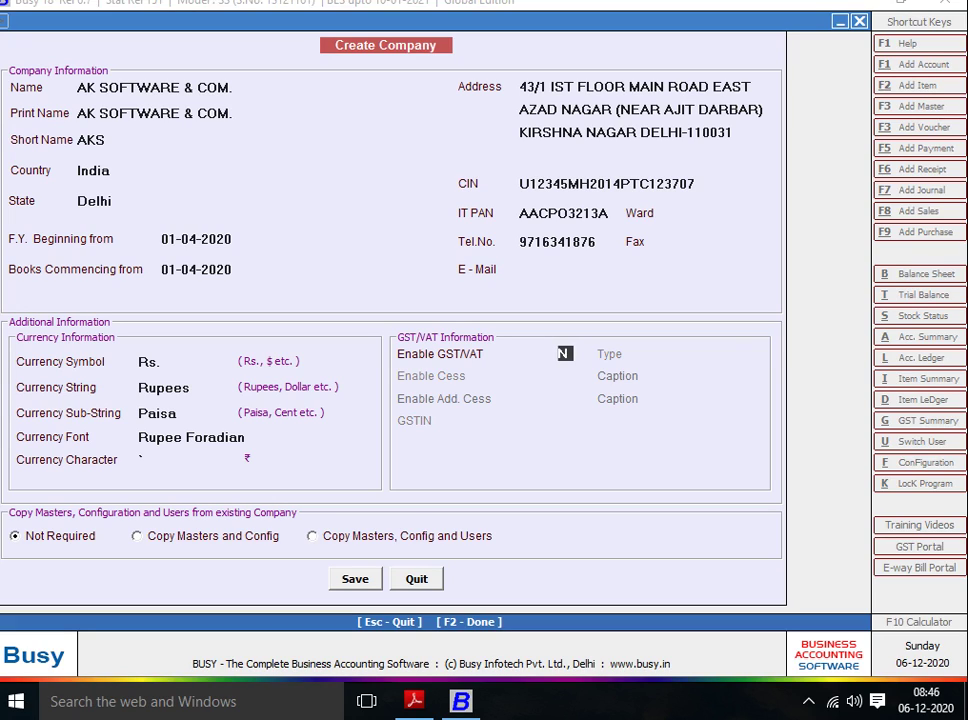
pyautogui.press('Return')
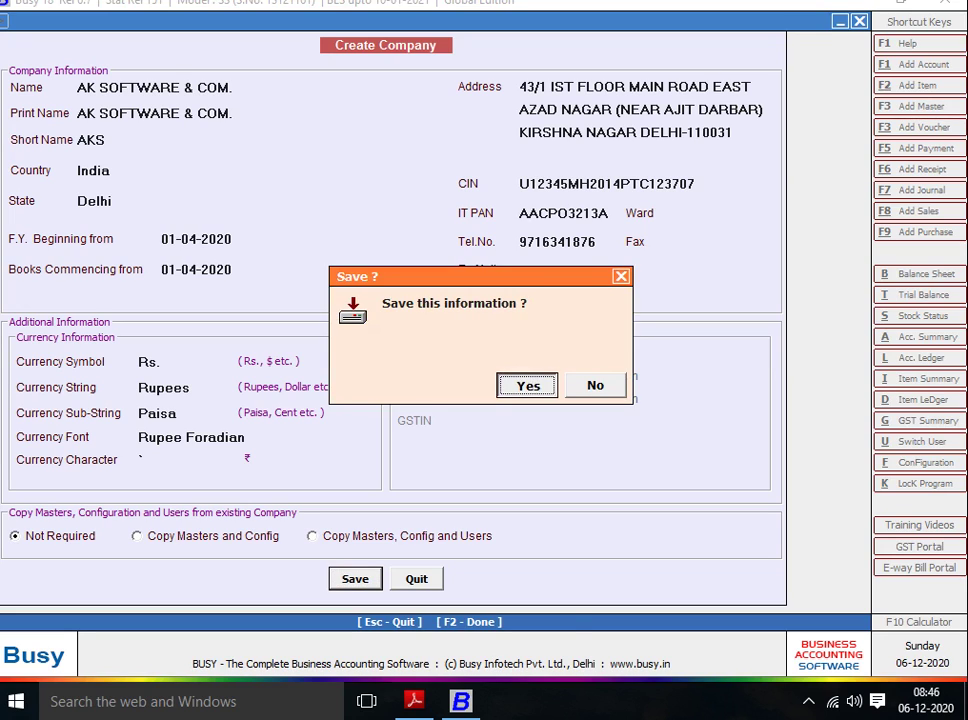
pyautogui.press('Return')
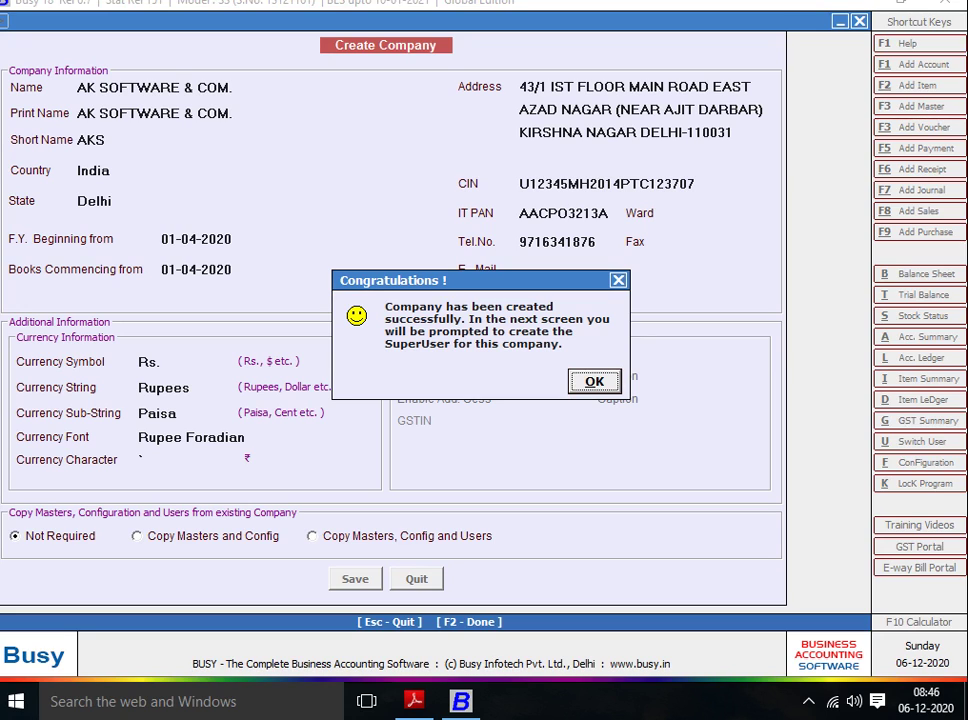
pyautogui.press('Return')
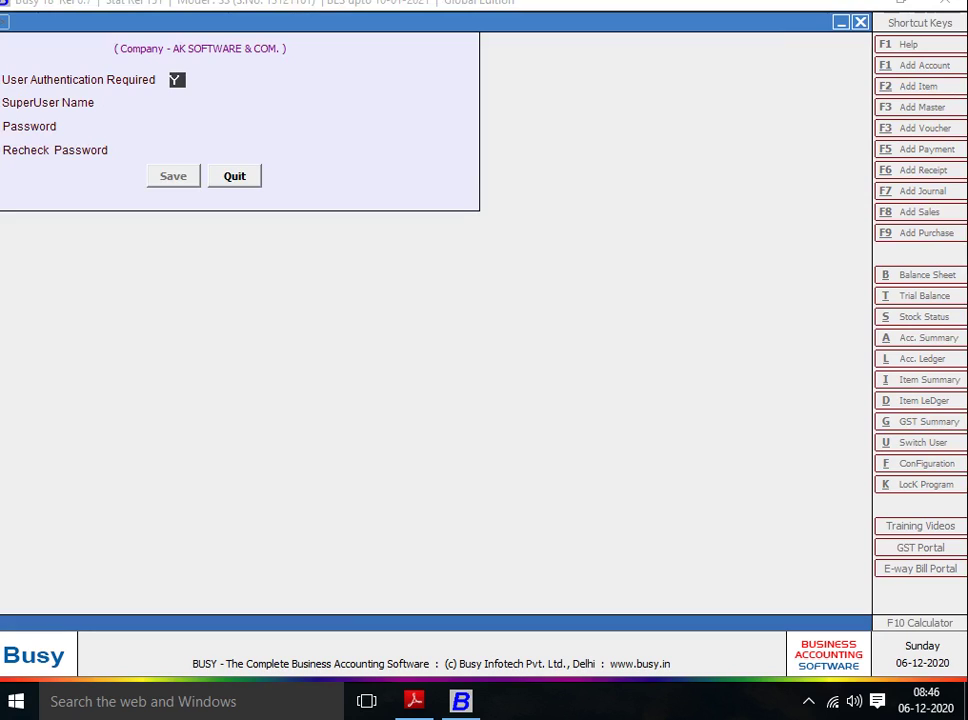
# Set User Authentication Required to N and save the SuperUser setup.
pyautogui.press('Return')
pyautogui.press('Up')
pyautogui.press('Return')
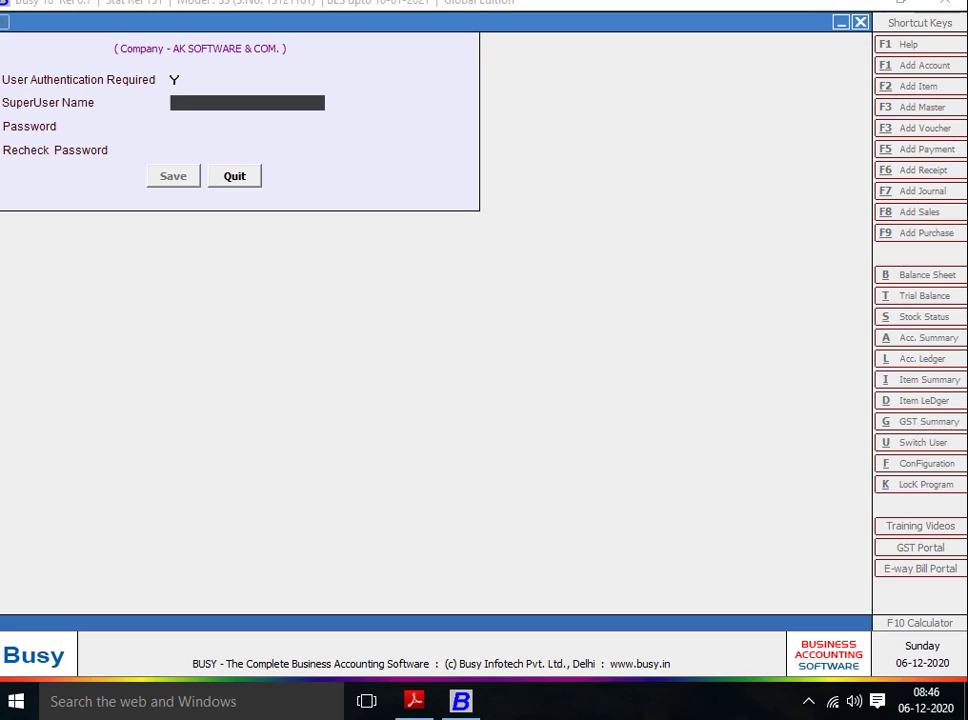
pyautogui.press('Up')
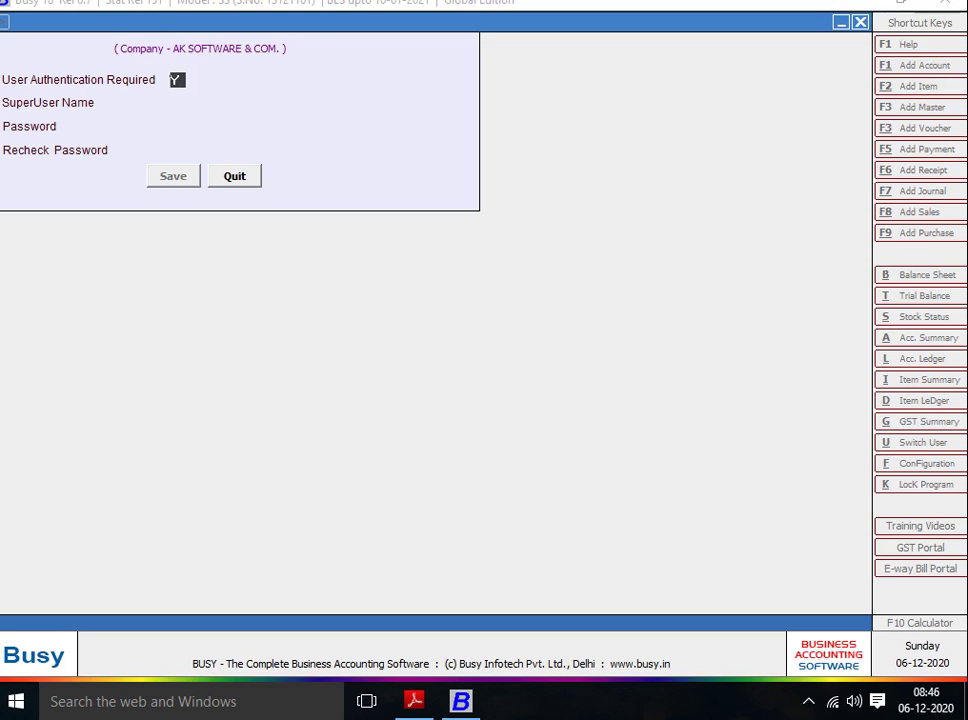
pyautogui.press('Return')
pyautogui.press('Up')
pyautogui.write('N')
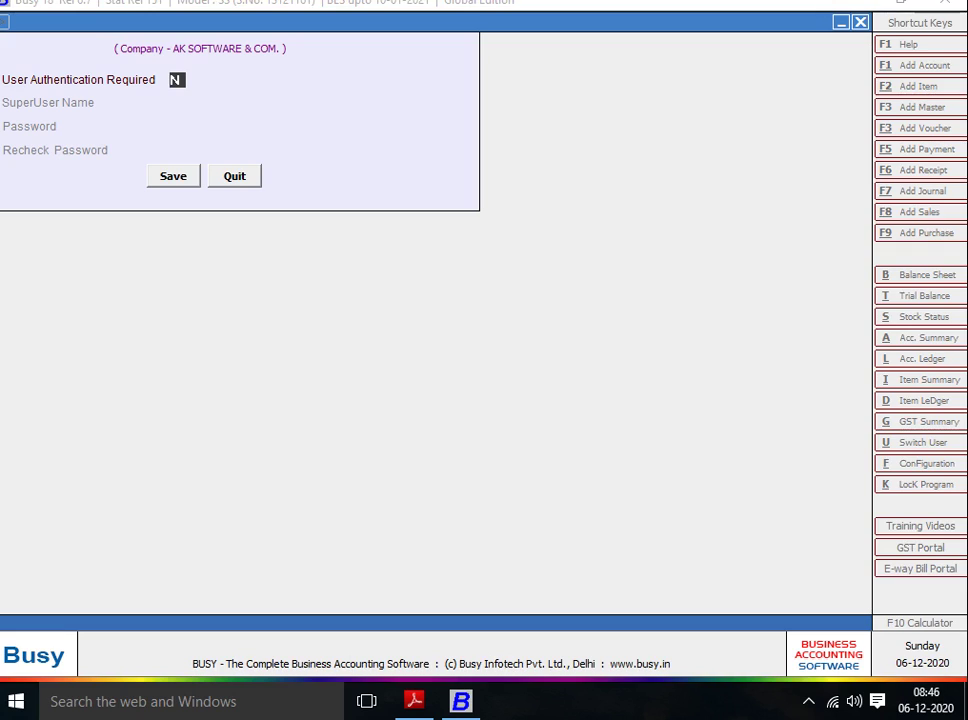
pyautogui.press('Return')
pyautogui.press('Up')
pyautogui.press('Return')
pyautogui.press('Return')
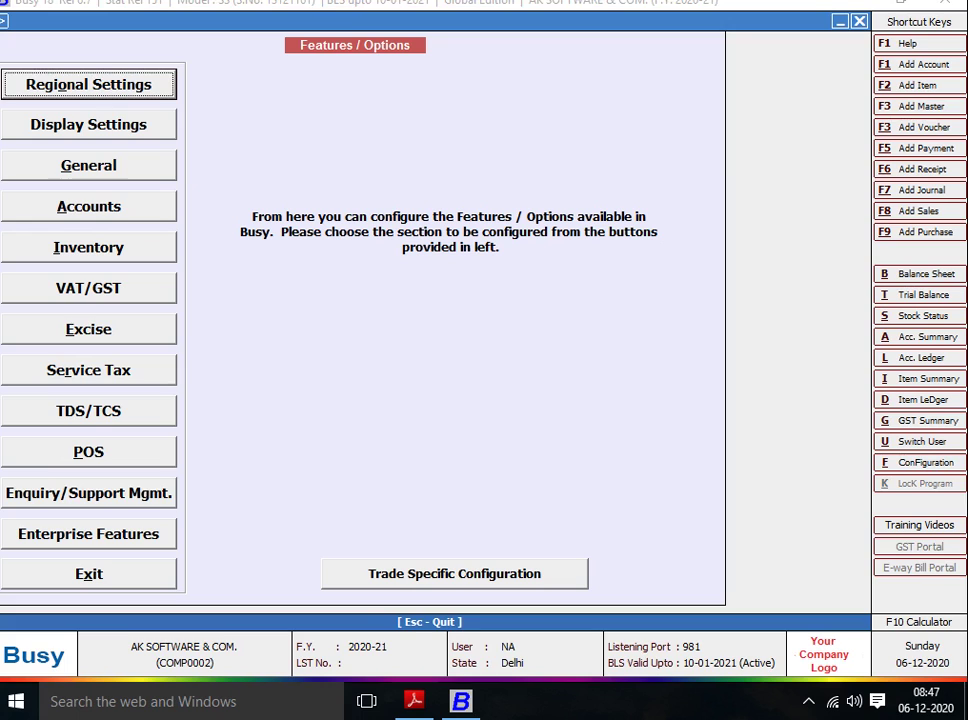
# In Accounts options, turn off Bill-by-bill Details, enable Bank Reconciliation and Bank Instrument Details, and save.
pyautogui.press('a')
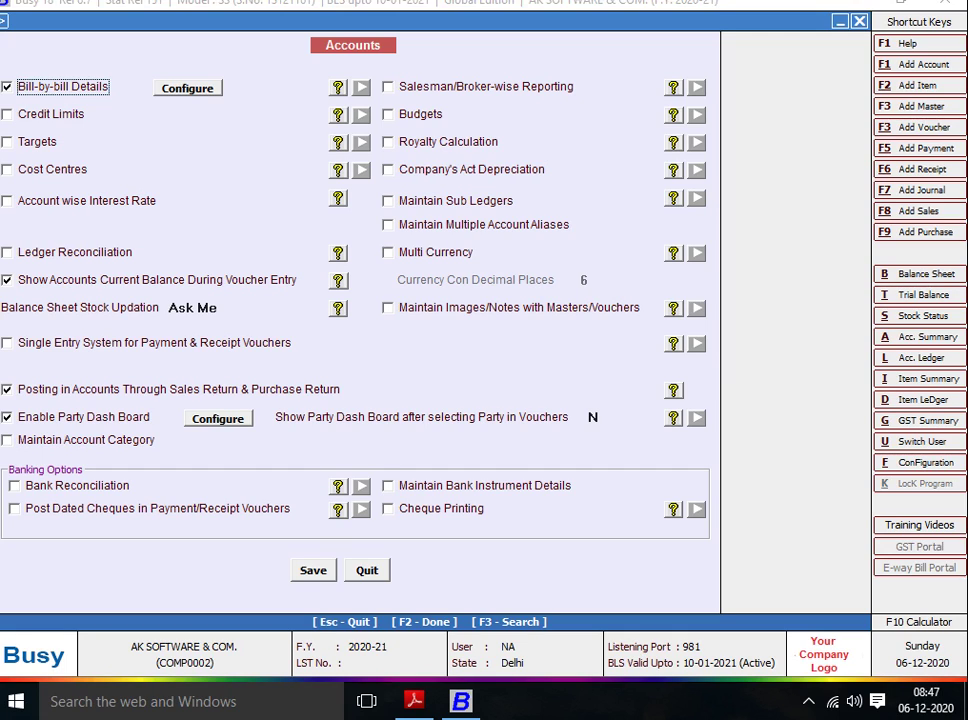
pyautogui.press('space')
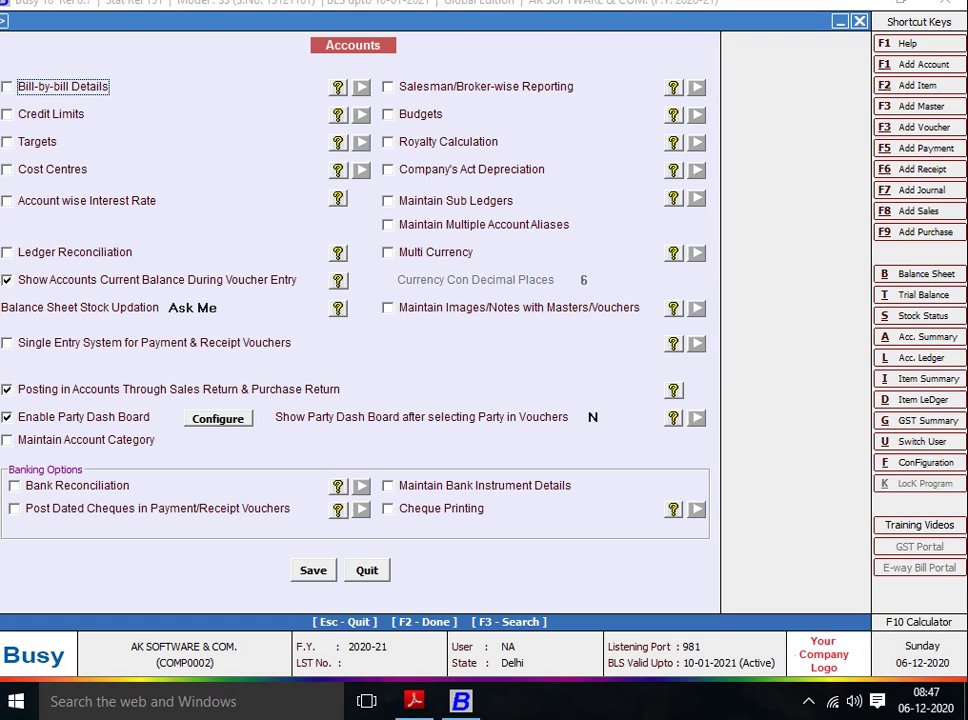
pyautogui.click(15, 486)
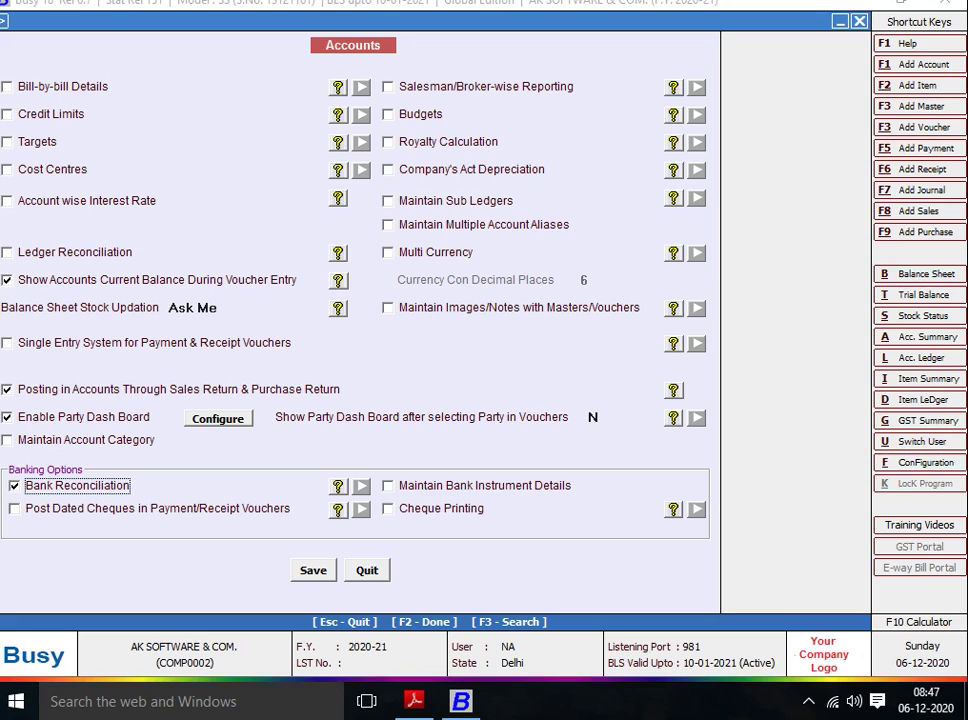
pyautogui.click(388, 486)
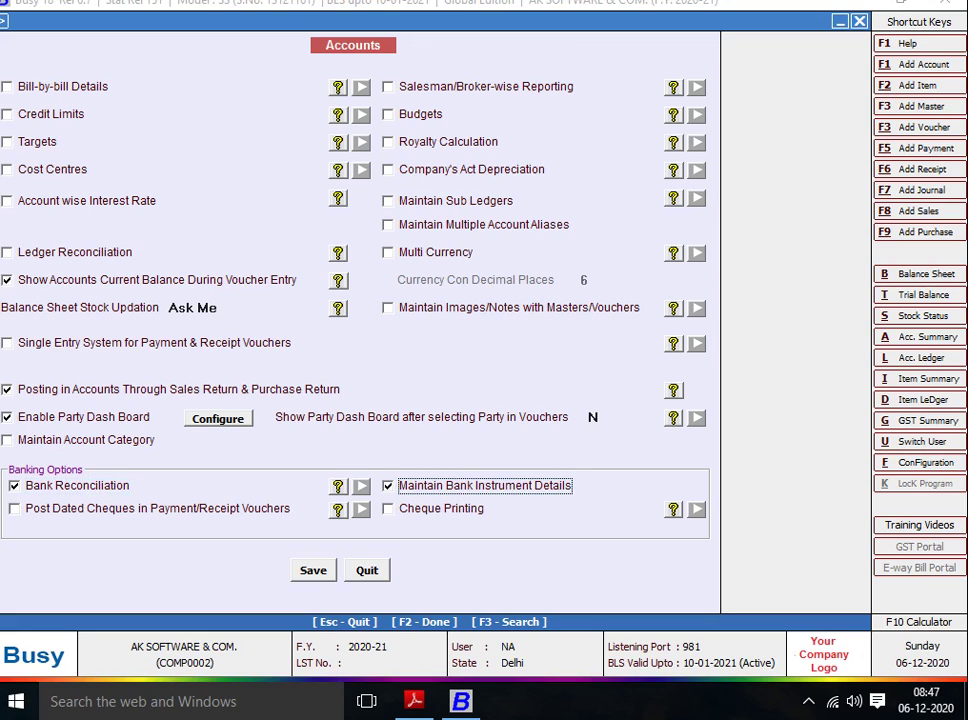
pyautogui.click(313, 570)
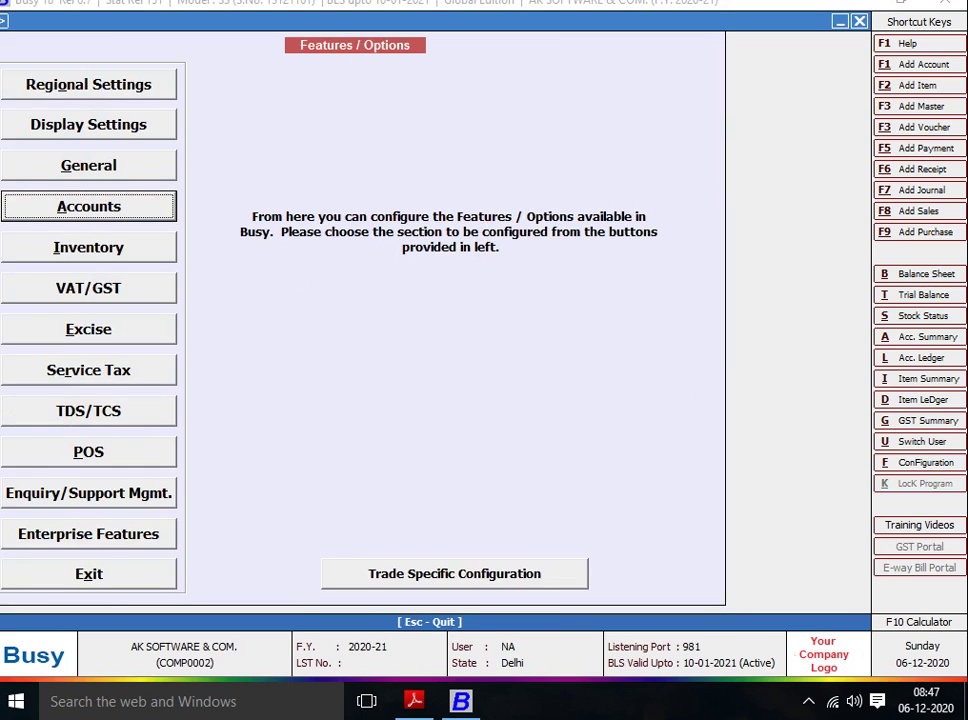
# Set Stock Valuation Method to FIFO with Maintain MC-wise on, save, and close Features / Options.
pyautogui.click(88, 247)
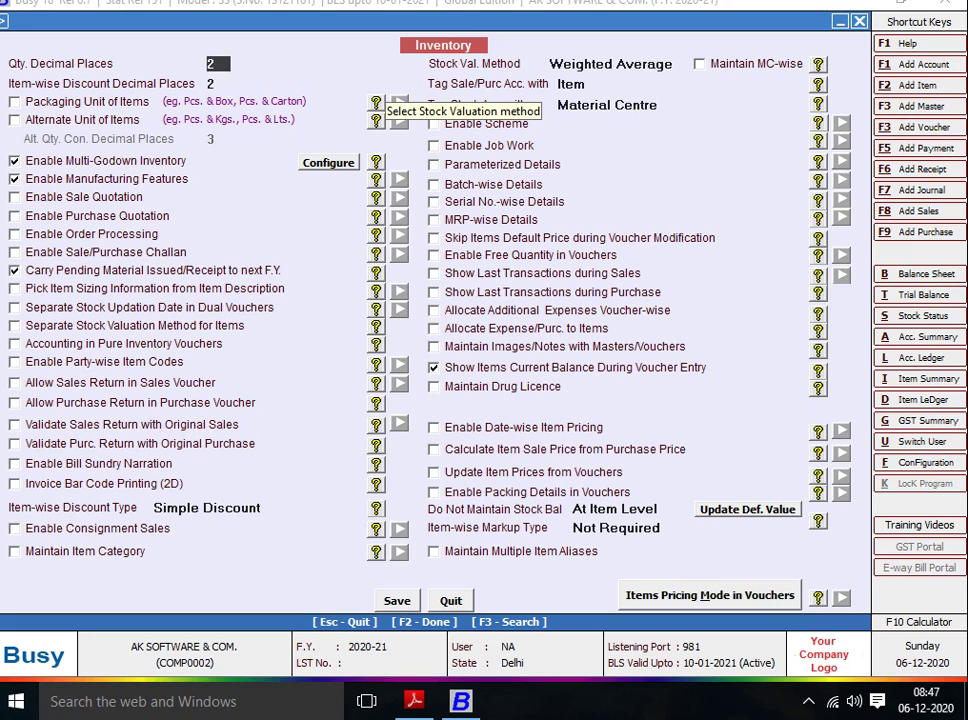
pyautogui.click(576, 64)
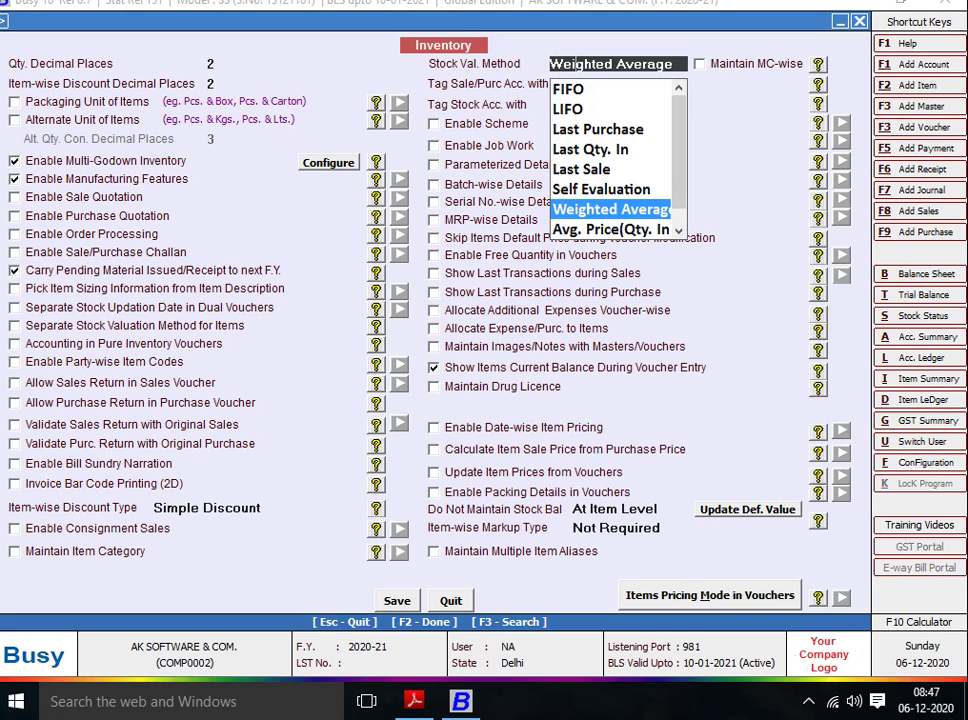
pyautogui.click(568, 89)
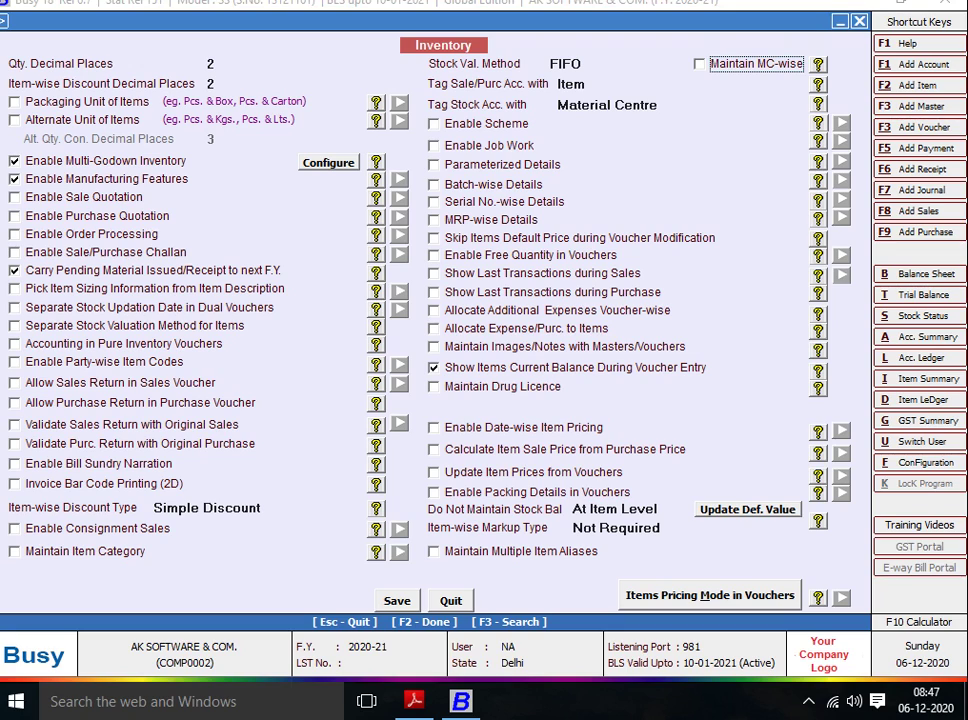
pyautogui.press('space')
pyautogui.press('F2')
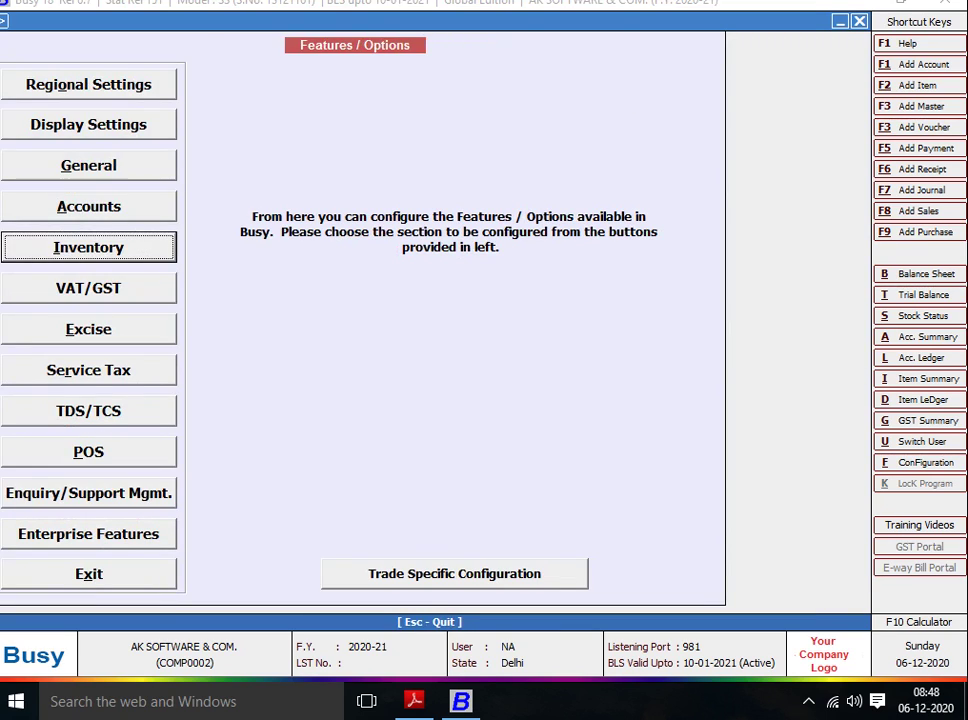
pyautogui.press('Escape')
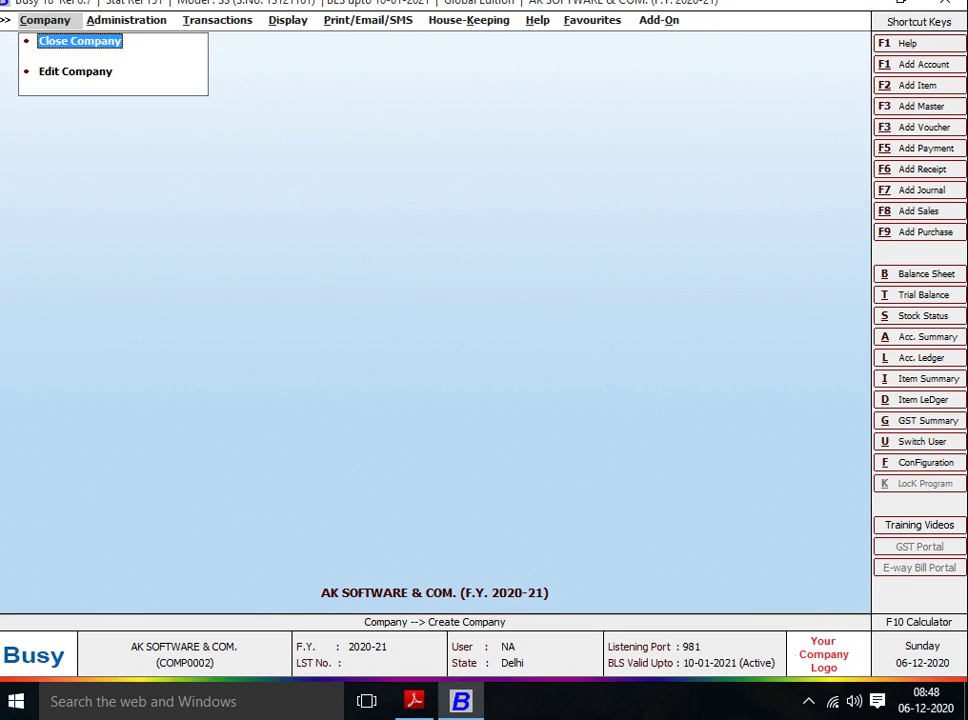
pyautogui.press('Right')
pyautogui.press('Right')
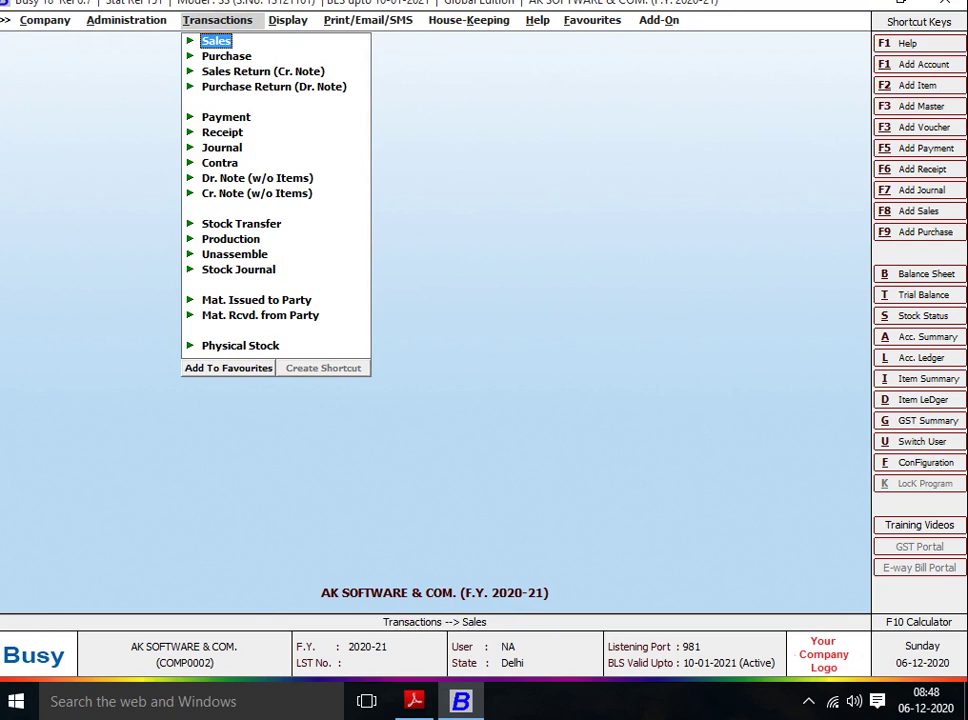
pyautogui.hotkey('alt', 'Tab')
# Scroll to page 3's PURCHASE table and box the 01-04-17 voucher 112 row.
pyautogui.scroll(-6, 490, 300)
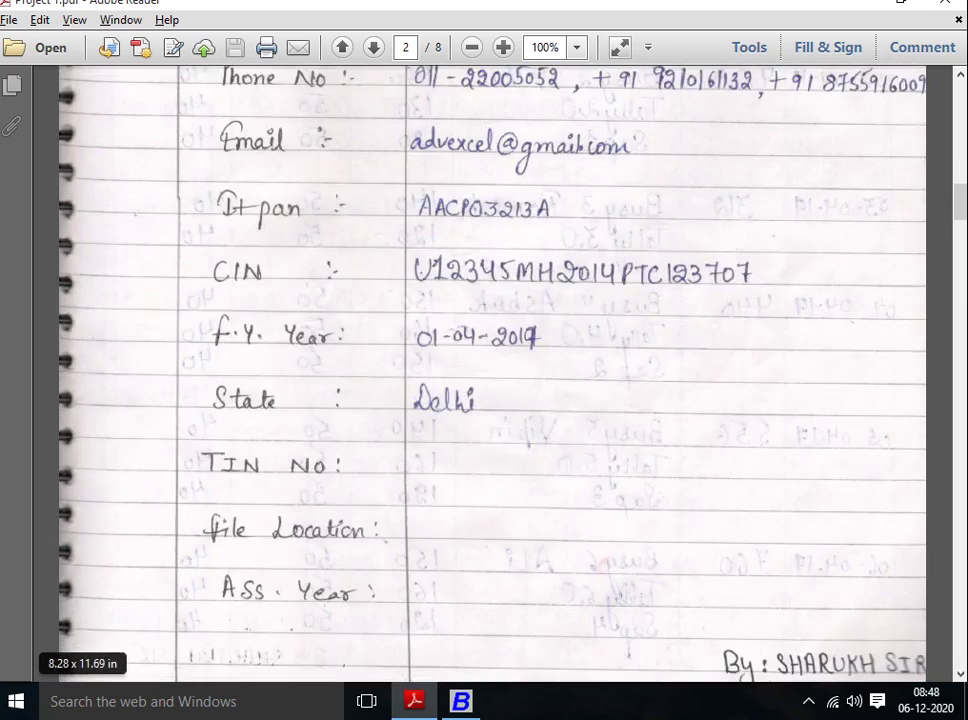
pyautogui.scroll(-10, 490, 300)
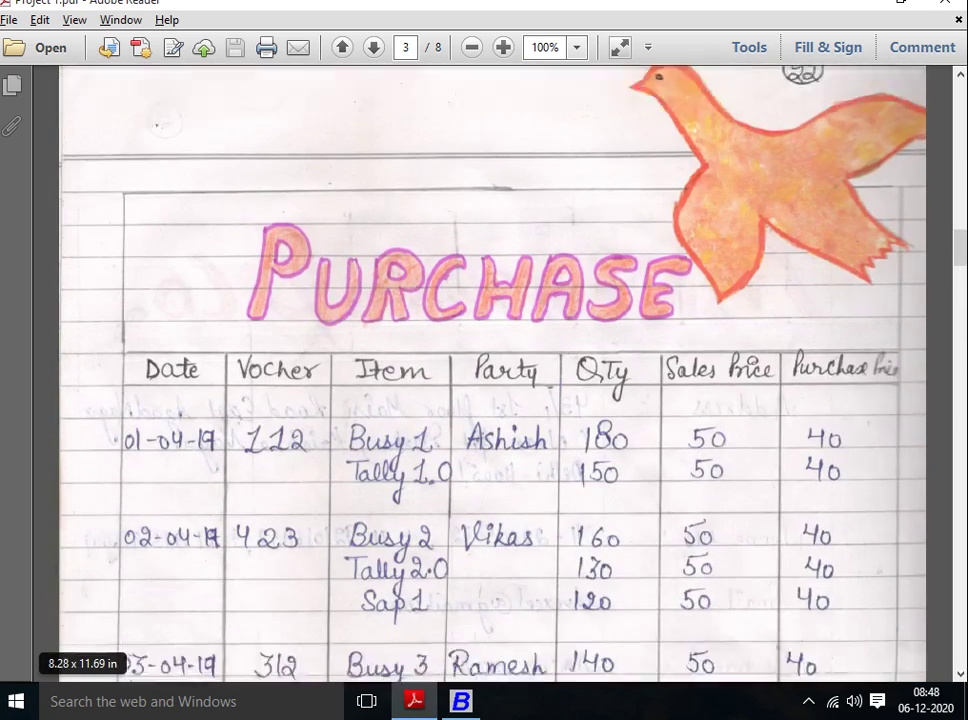
pyautogui.scroll(-2, 490, 370)
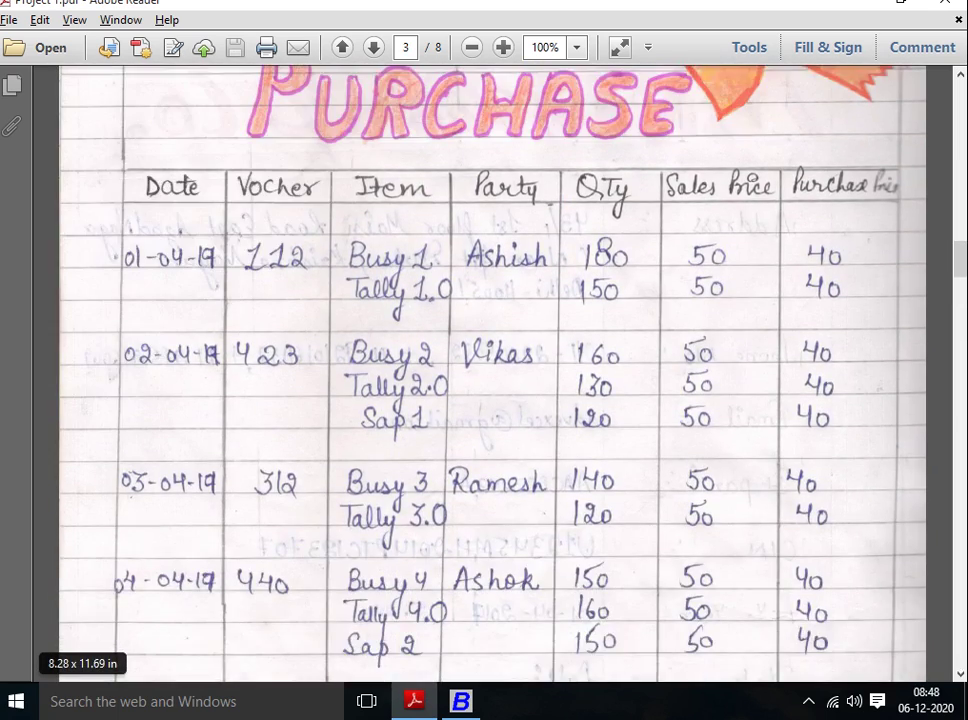
pyautogui.scroll(-1, 490, 375)
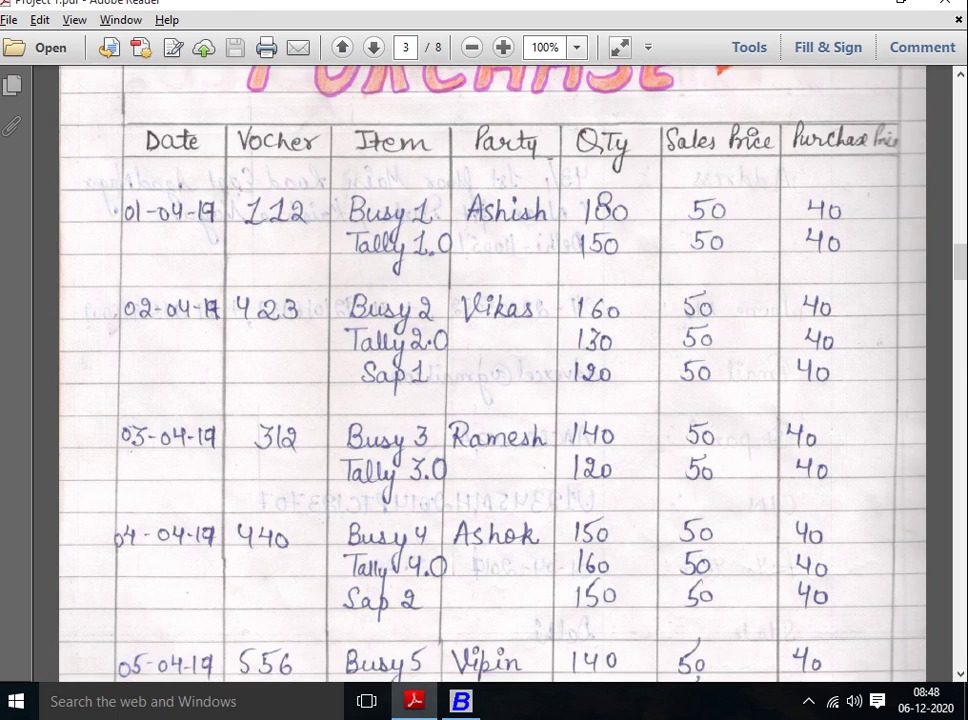
pyautogui.scroll(2, 490, 370)
pyautogui.moveTo(108, 248); pyautogui.dragTo(918, 381)
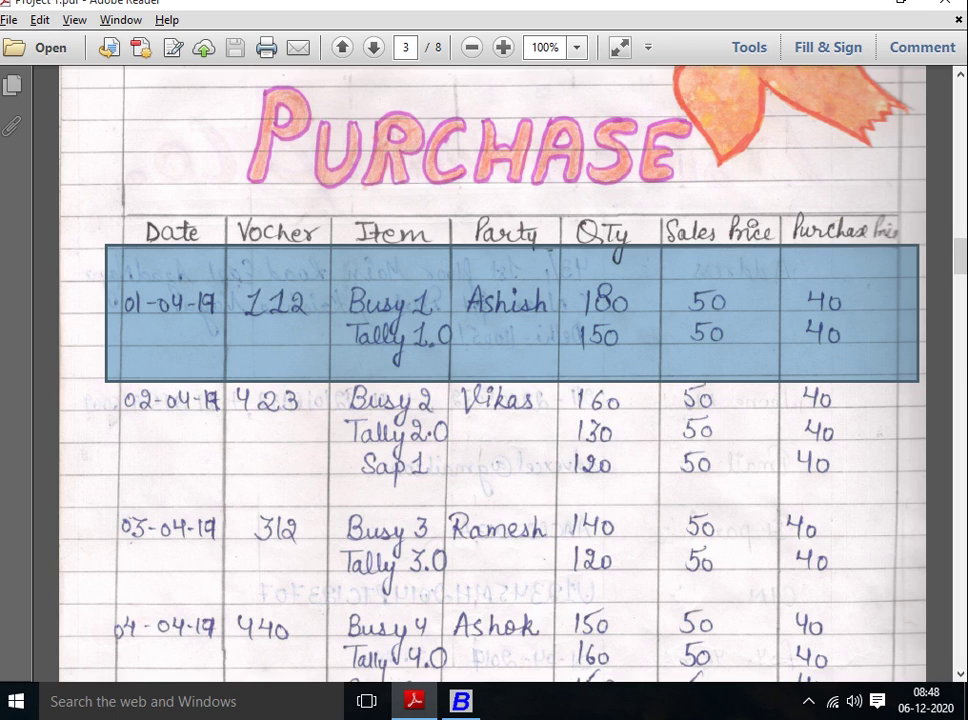
pyautogui.hotkey('alt', 'Tab')
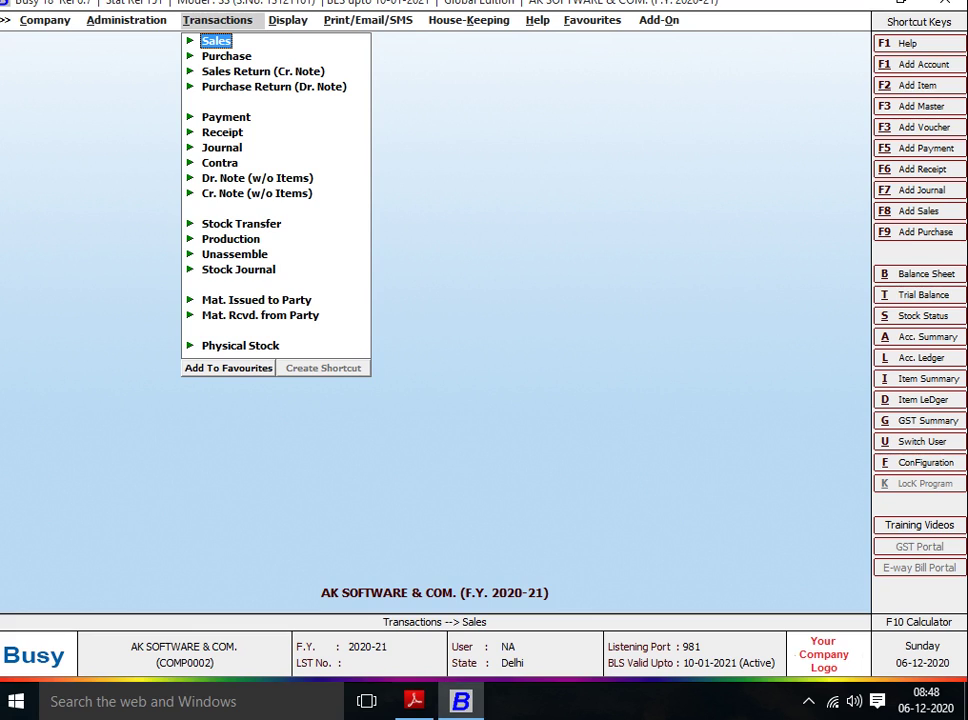
# Choose Transactions > Purchase > Add to start a blank purchase voucher dated 01-04-2020.
pyautogui.press('Down')
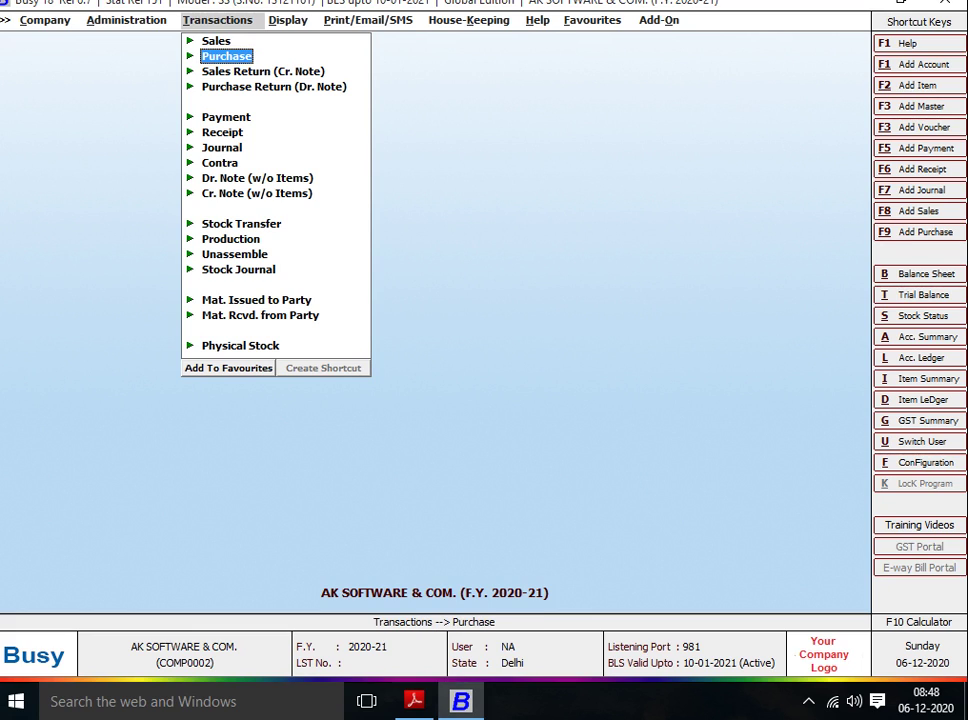
pyautogui.press('Return')
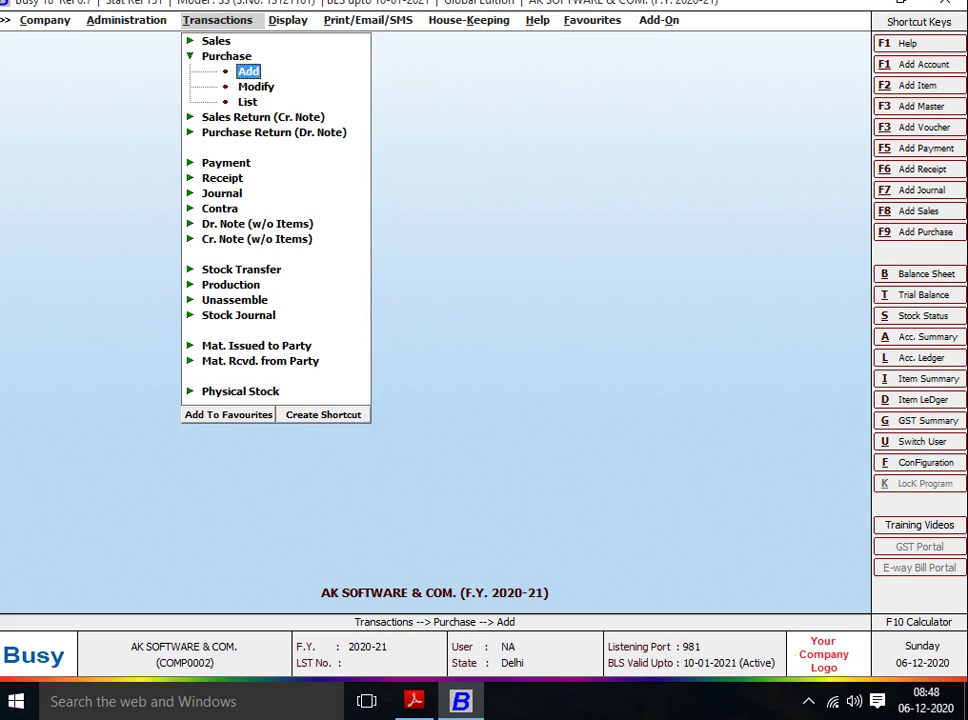
pyautogui.press('Down')
pyautogui.press('Up')
pyautogui.press('Down')
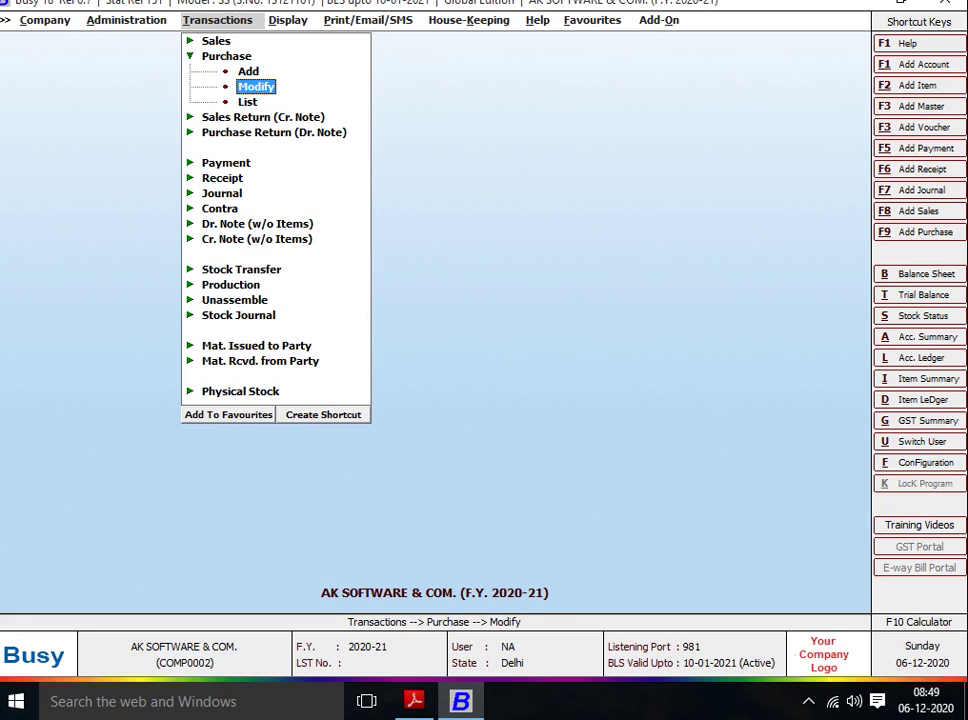
pyautogui.press('Down')
pyautogui.press('Down')
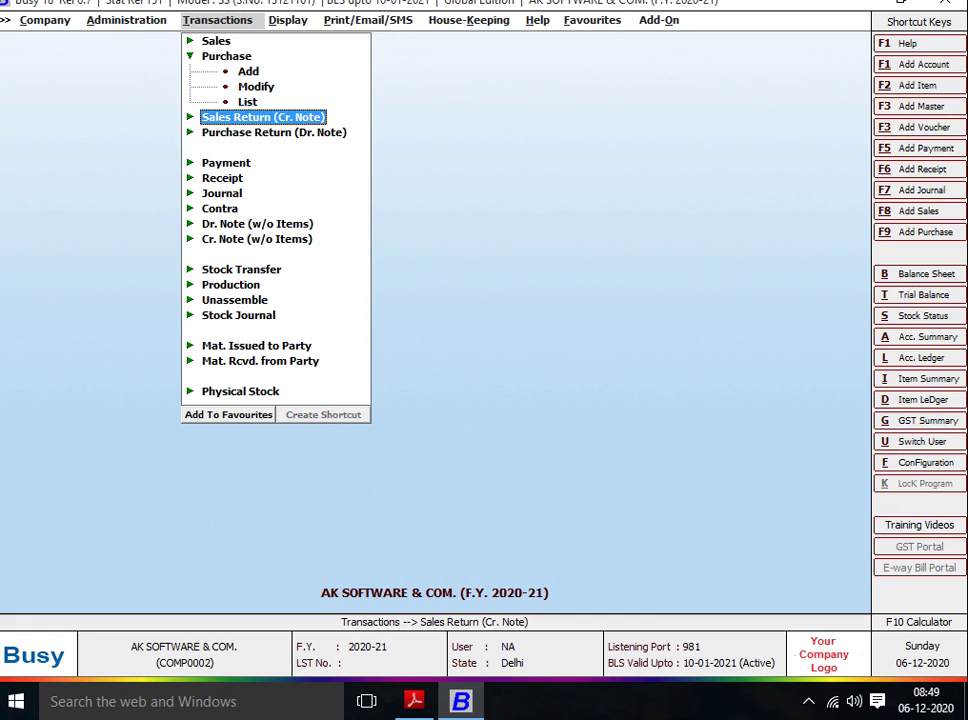
pyautogui.press('Up')
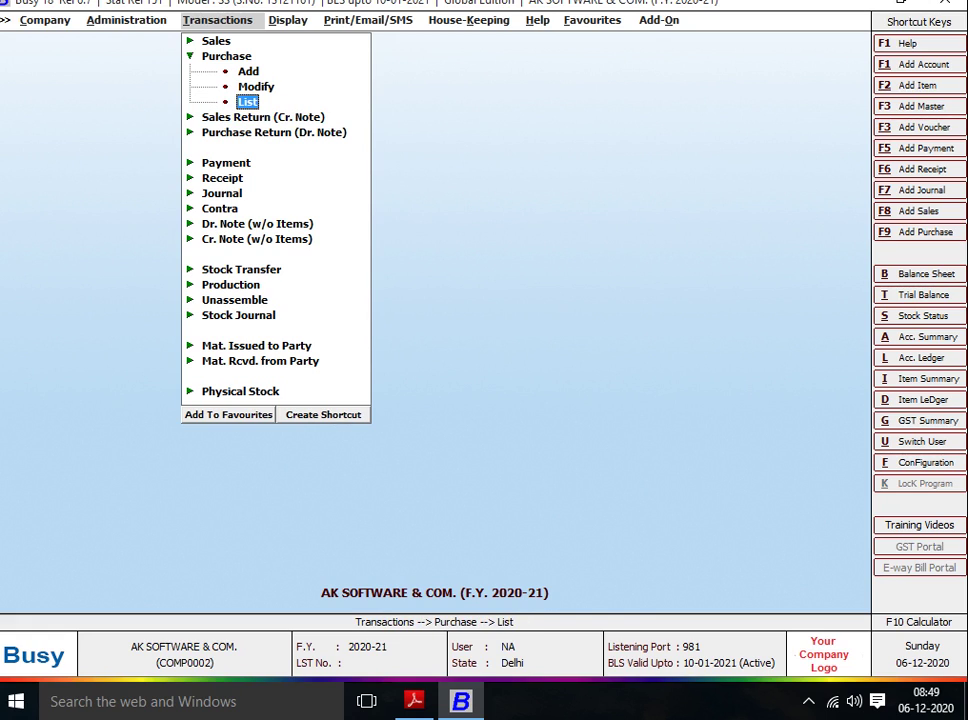
pyautogui.press('Down')
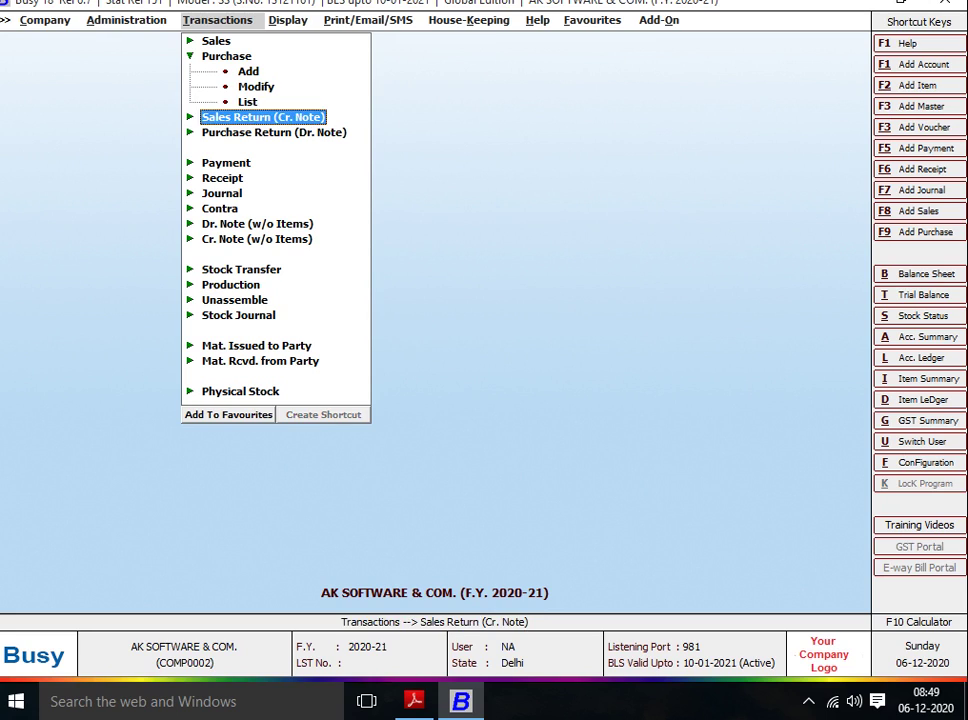
pyautogui.press('Up')
pyautogui.press('Up')
pyautogui.press('Up')
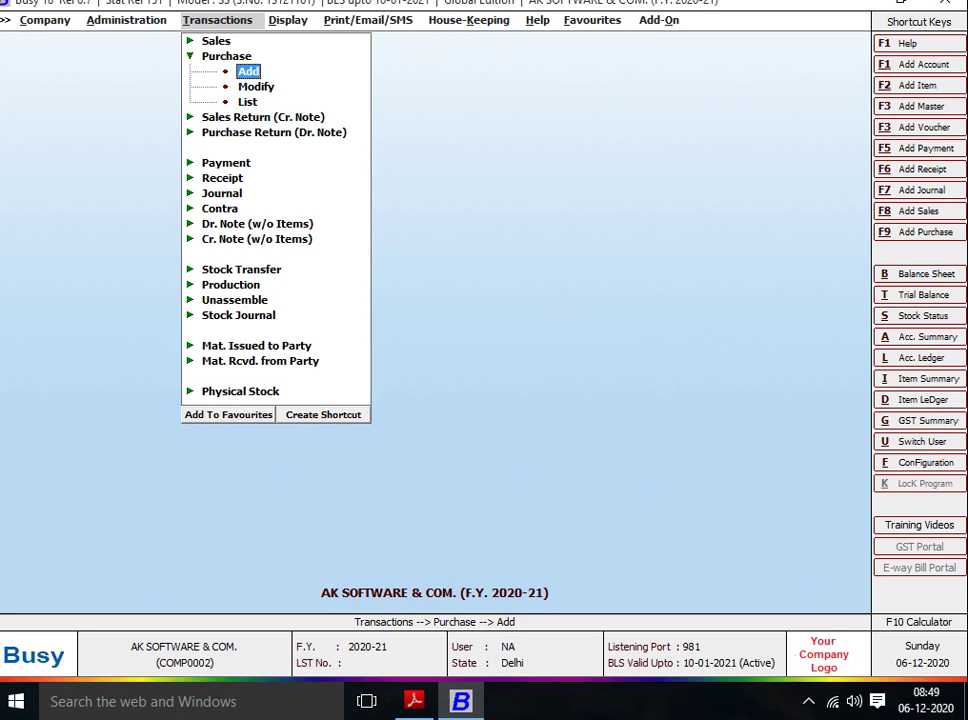
pyautogui.press('Up')
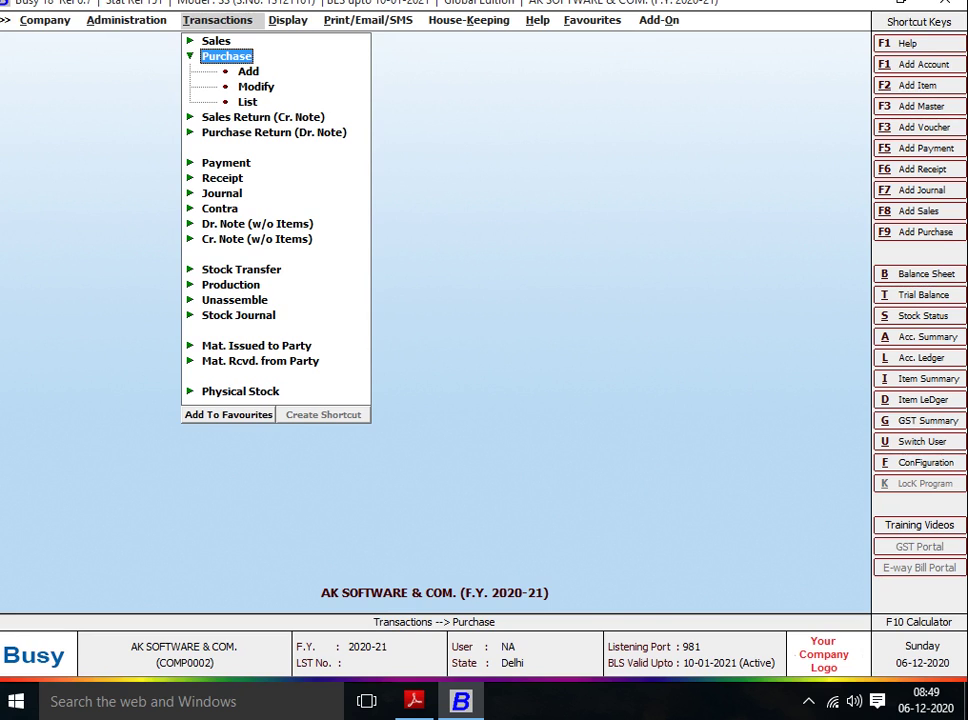
pyautogui.press('Down')
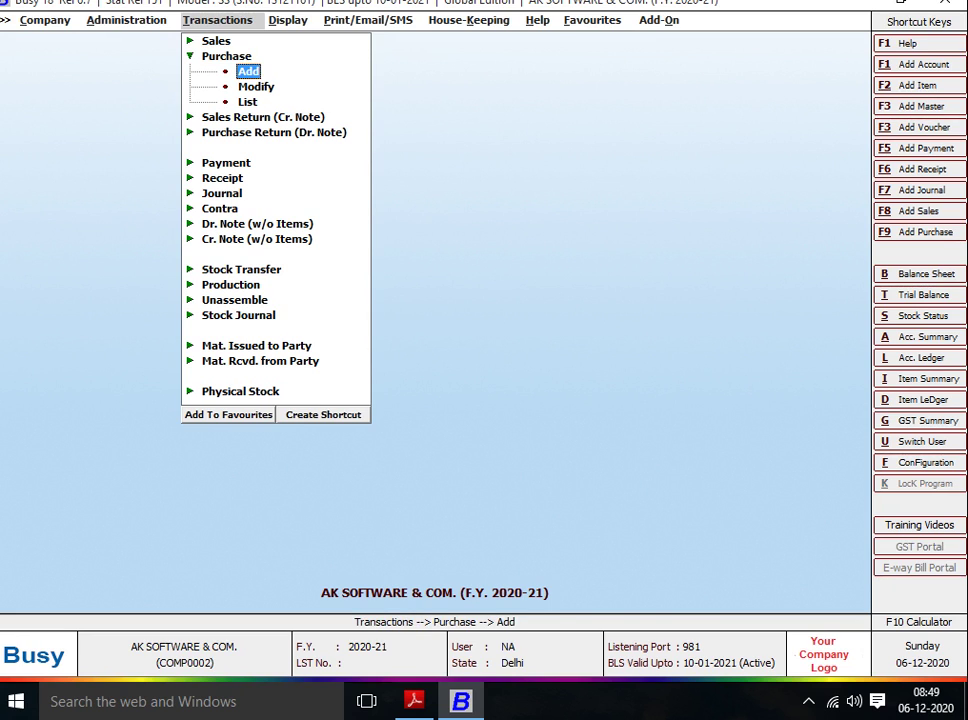
pyautogui.press('Return')
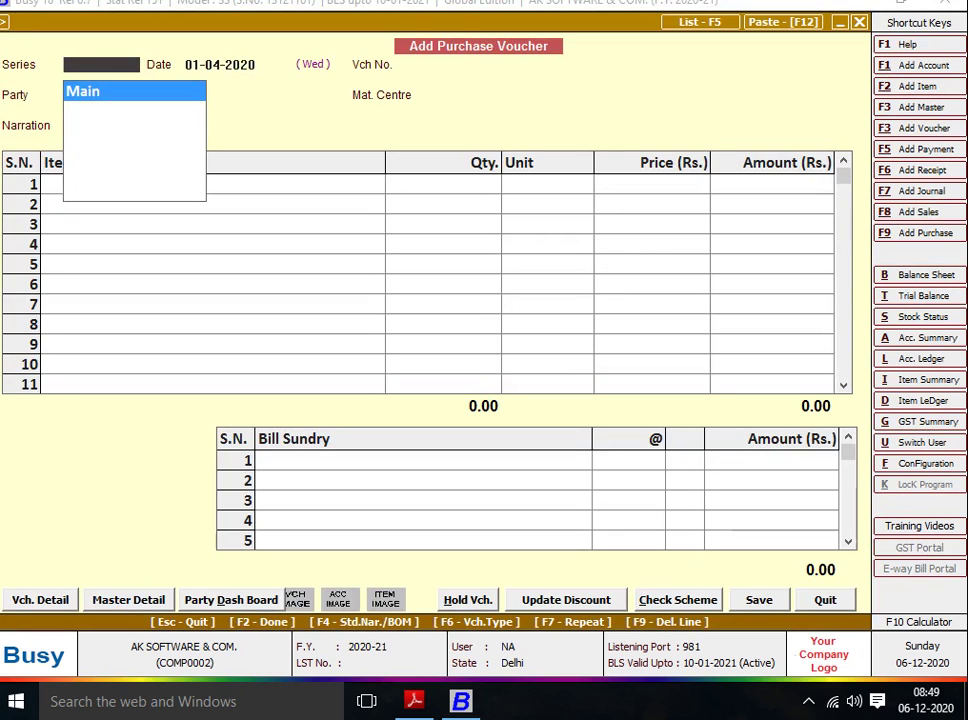
# Keep series Main and date 01-04-2020, and enter voucher number 112 from the handwritten table.
pyautogui.press('Return')
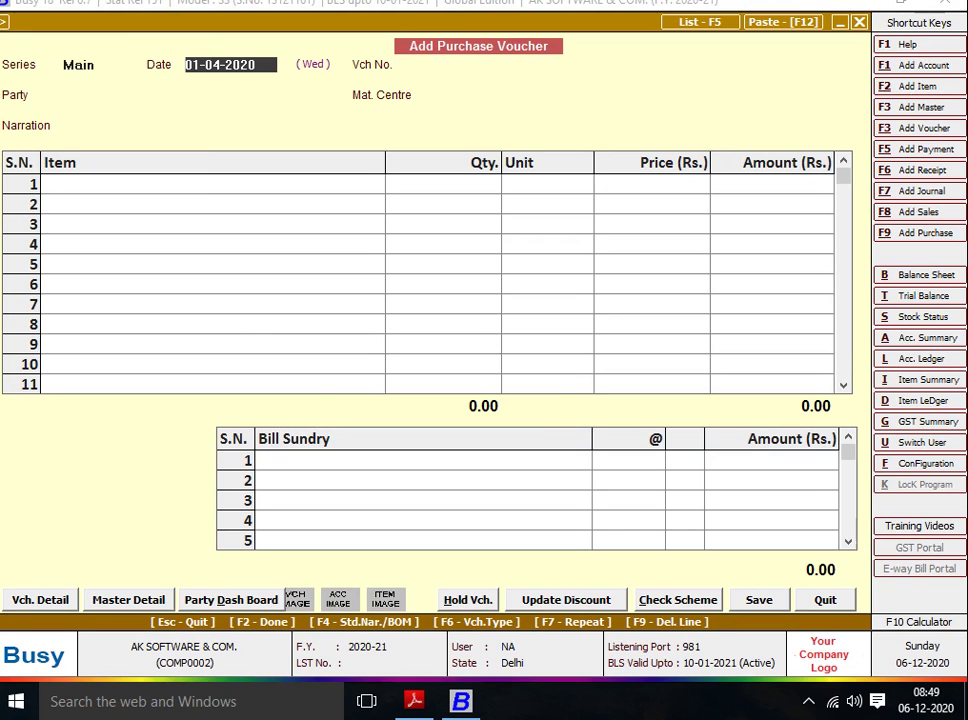
pyautogui.hotkey('alt', 'Tab')
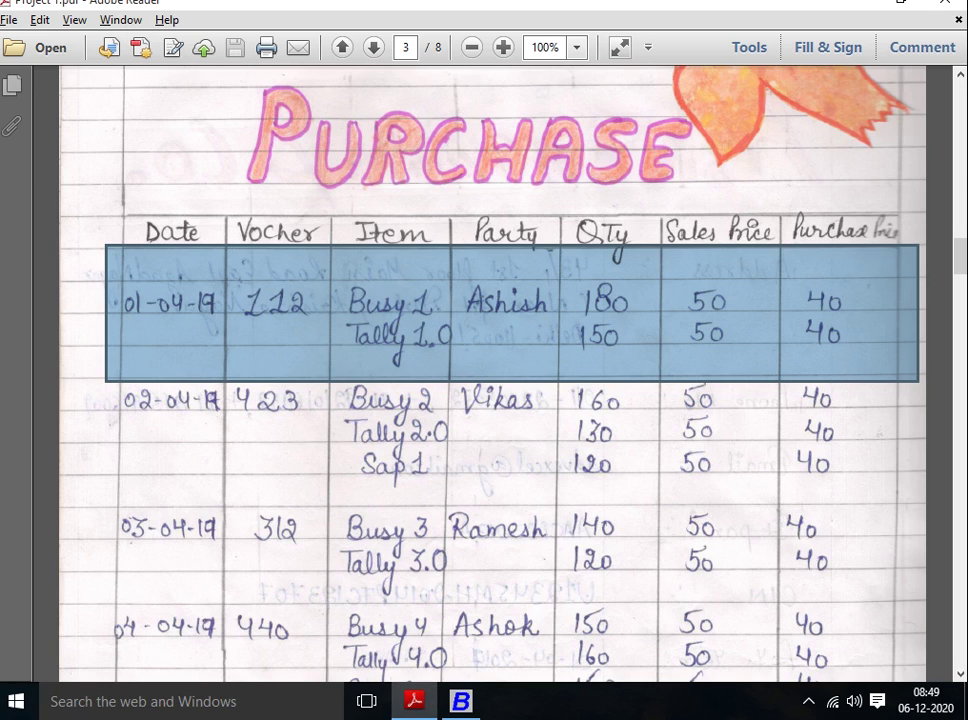
pyautogui.hotkey('alt', 'Tab')
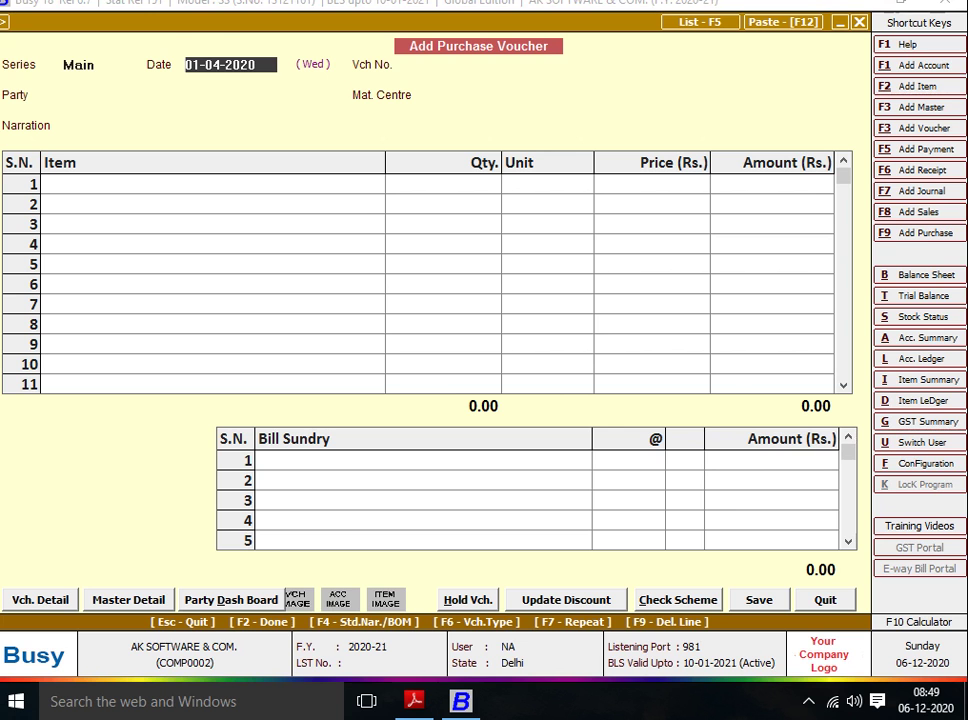
pyautogui.press('Return')
pyautogui.hotkey('alt', 'Tab')
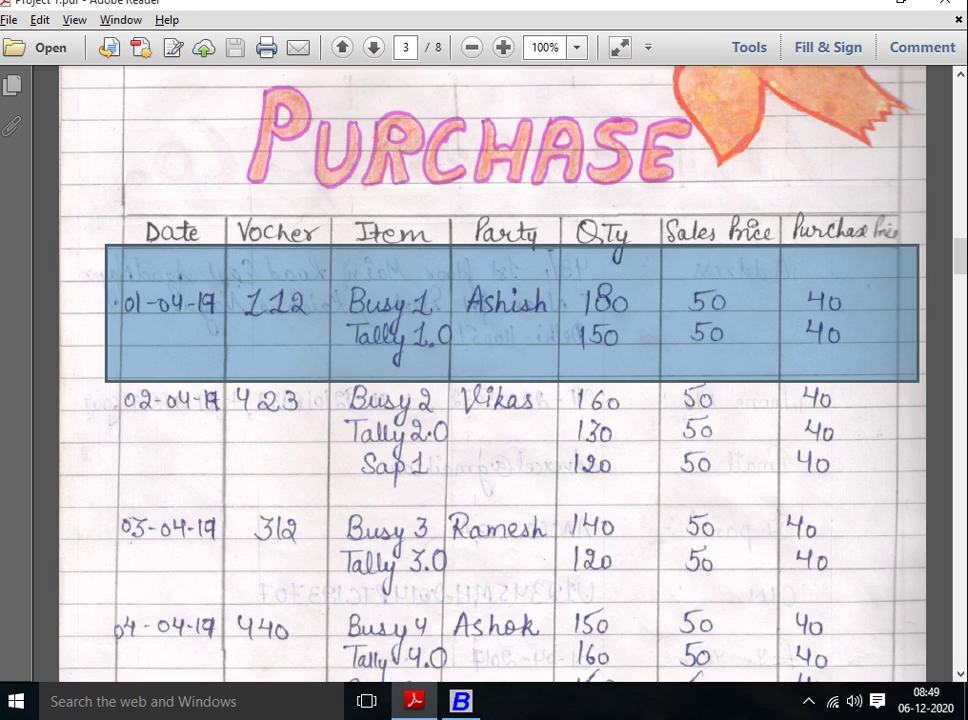
pyautogui.hotkey('alt', 'Tab')
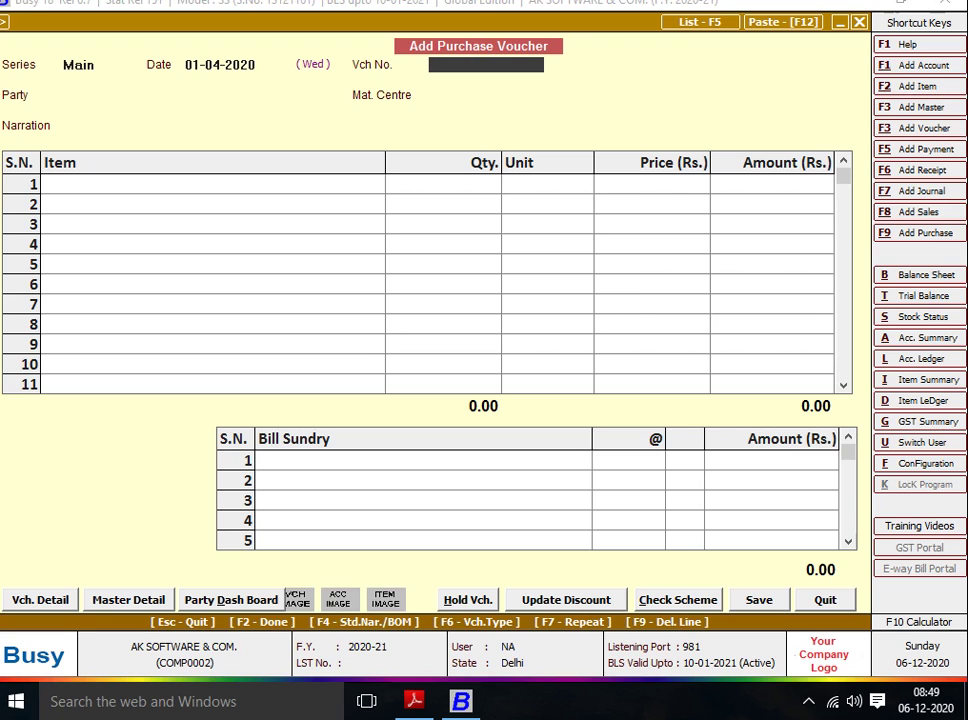
pyautogui.hotkey('alt', 'Tab')
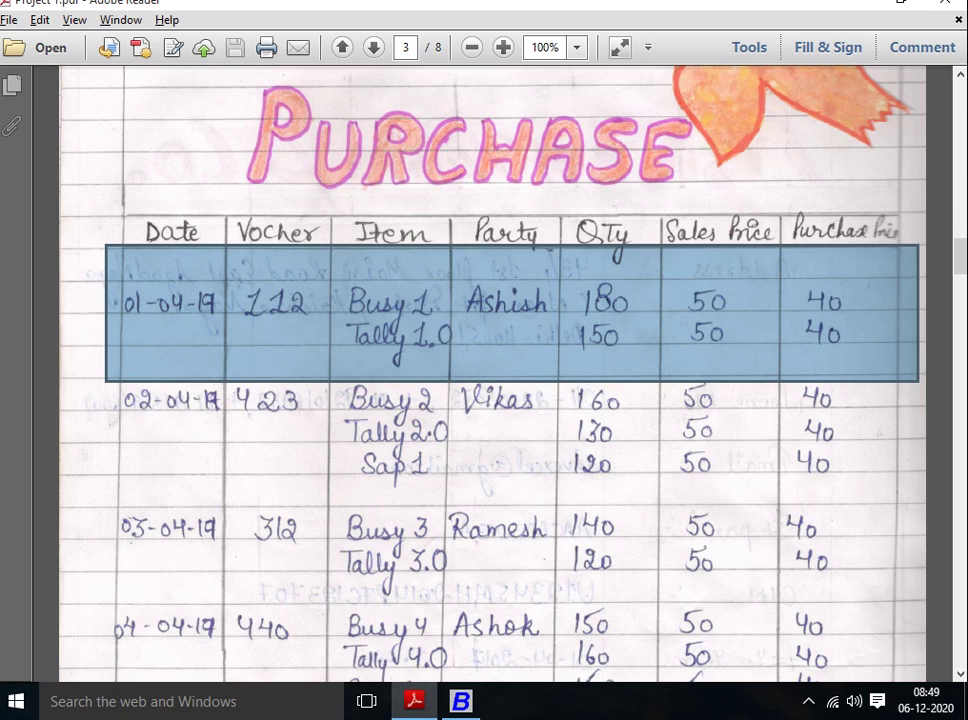
pyautogui.hotkey('alt', 'Tab')
pyautogui.write('112')
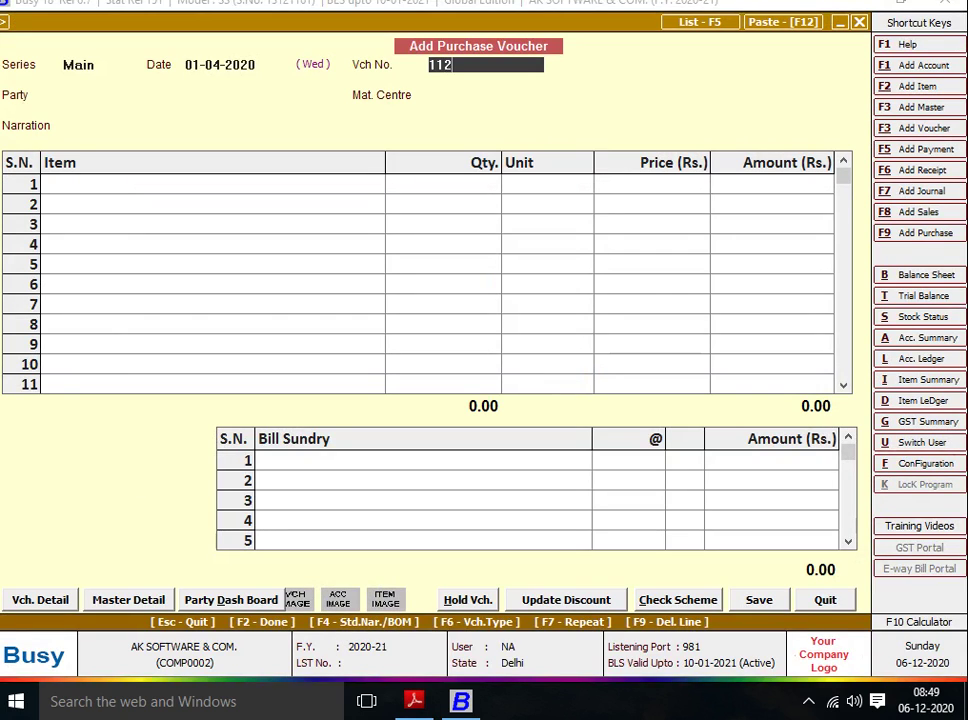
pyautogui.press('Return')
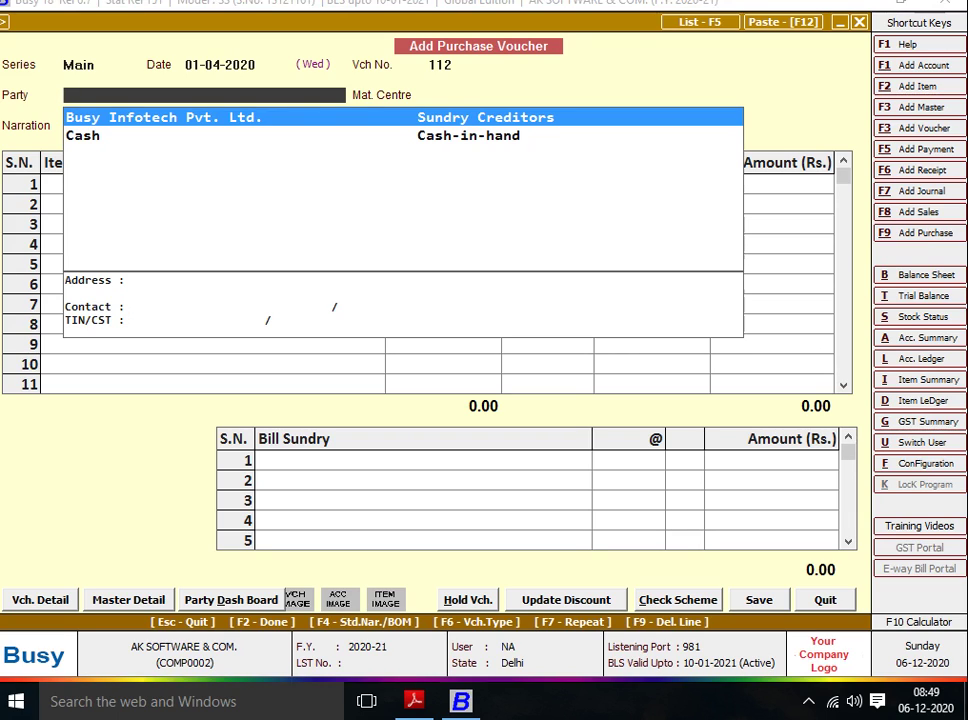
# Start a new party account, correcting typos, with the supplier's name as name and print name.
pyautogui.write('ASH')
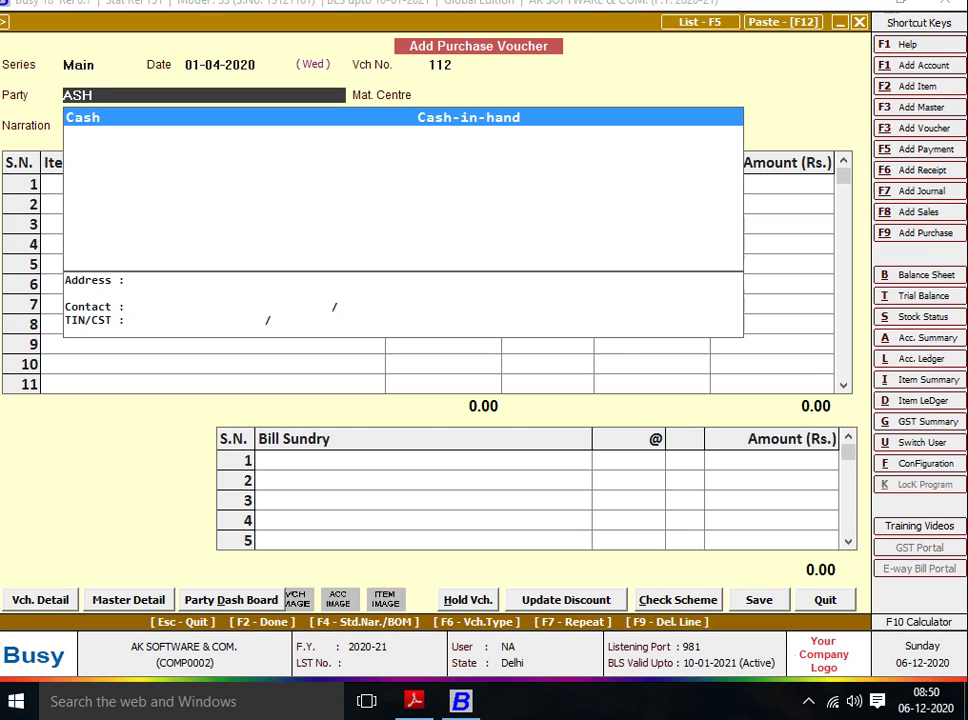
pyautogui.press('F3')
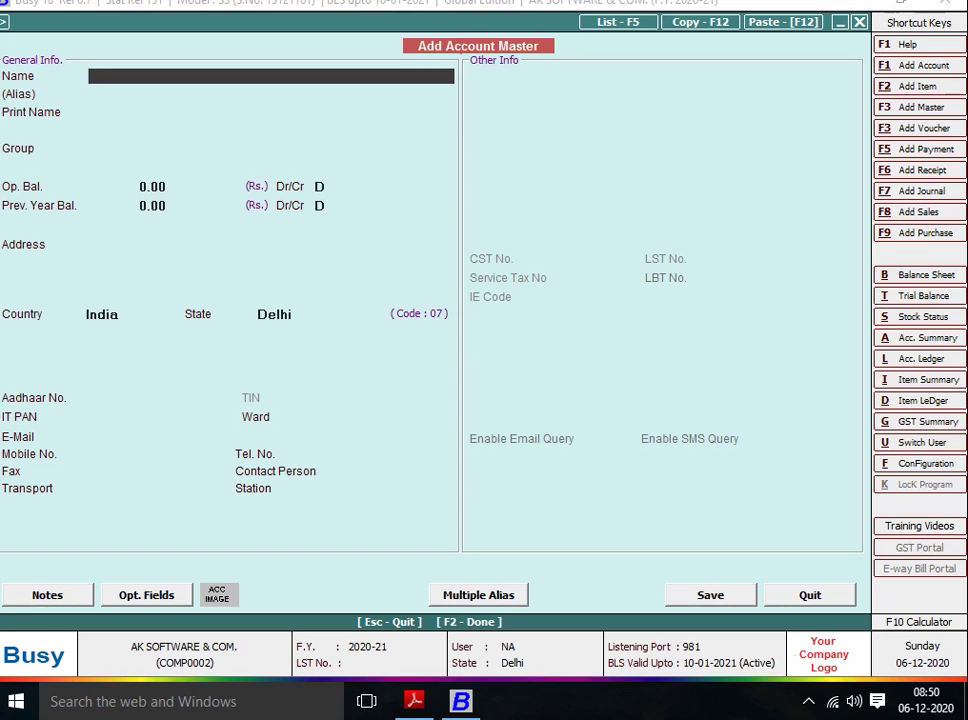
pyautogui.write('AHSI')
pyautogui.press('BackSpace')
pyautogui.press('BackSpace')
pyautogui.press('BackSpace')
pyautogui.hotkey('alt', 'Tab')
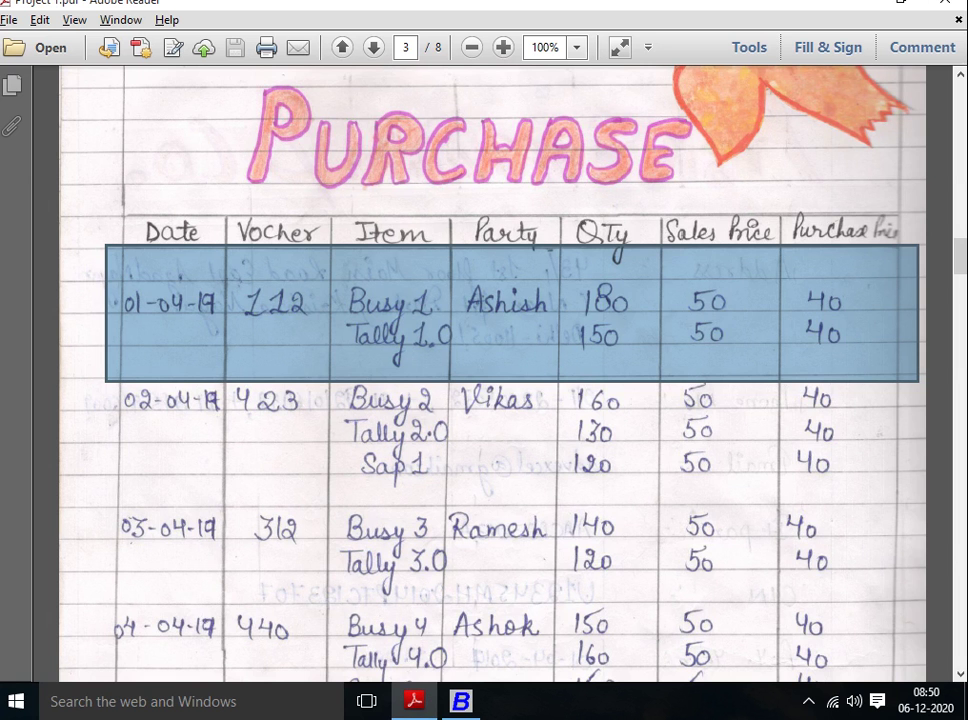
pyautogui.hotkey('alt', 'Tab')
pyautogui.write('SHIHS')
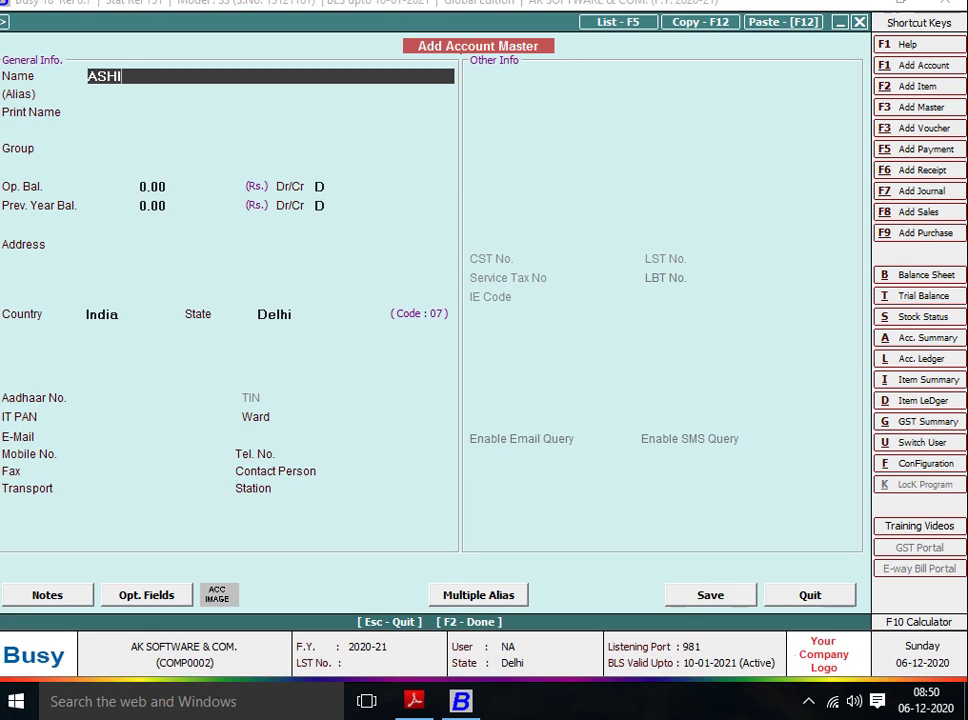
pyautogui.press('BackSpace')
pyautogui.press('BackSpace')
pyautogui.write('SH')
pyautogui.press('Return')
pyautogui.press('Return')
pyautogui.press('Return')
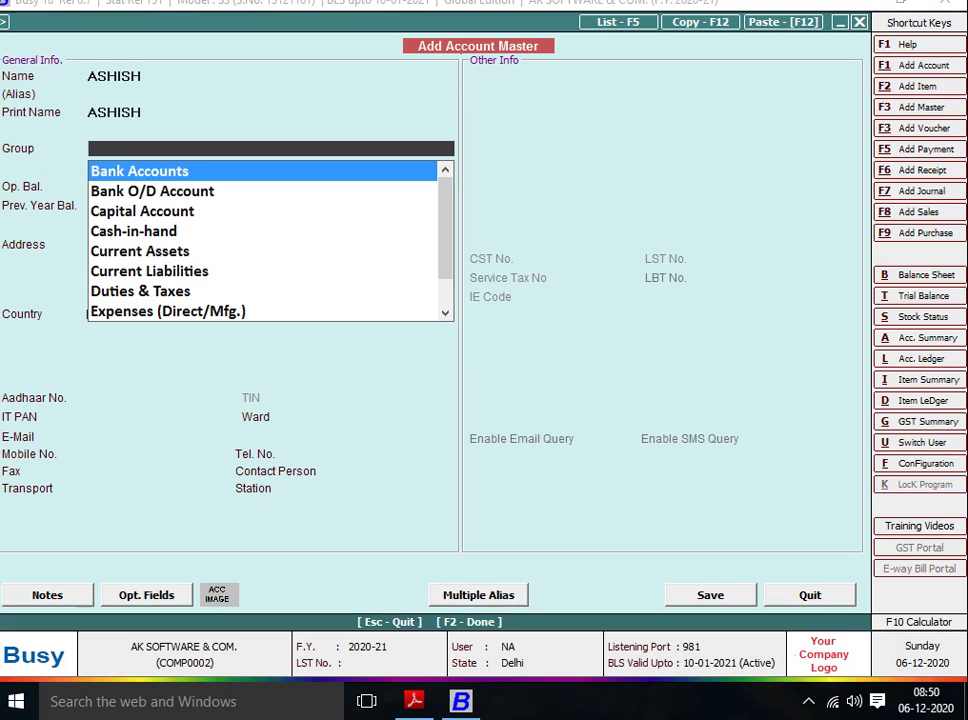
# Put the new account in the Sundry Creditors group, leaving opening balances at 0.00.
pyautogui.write('SUN')
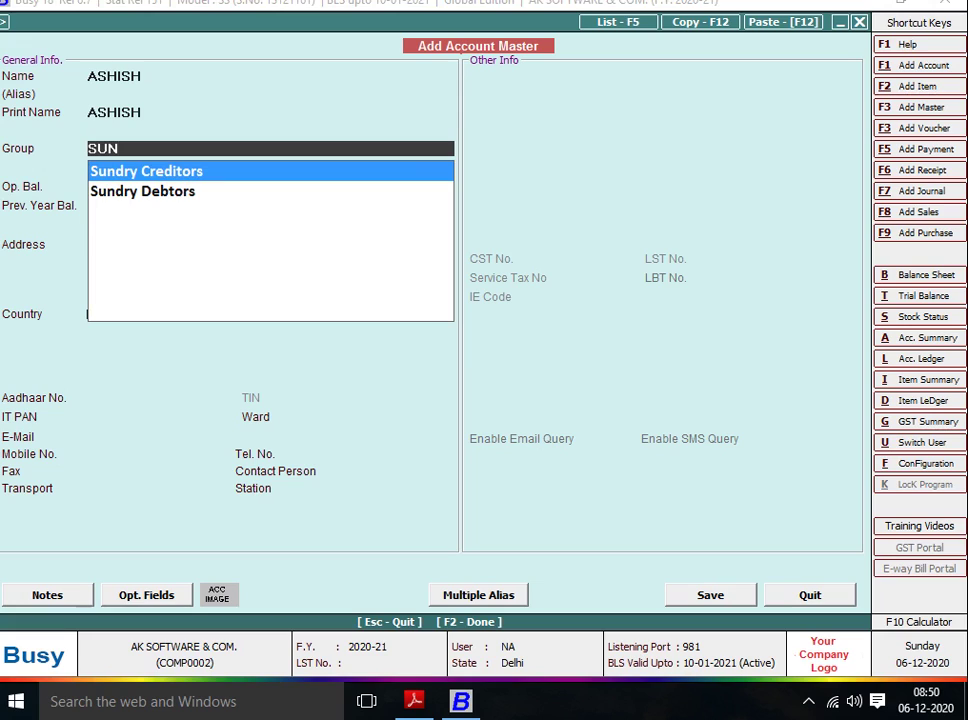
pyautogui.press('Down')
pyautogui.press('Up')
pyautogui.press('Down')
pyautogui.press('Up')
pyautogui.press('Down')
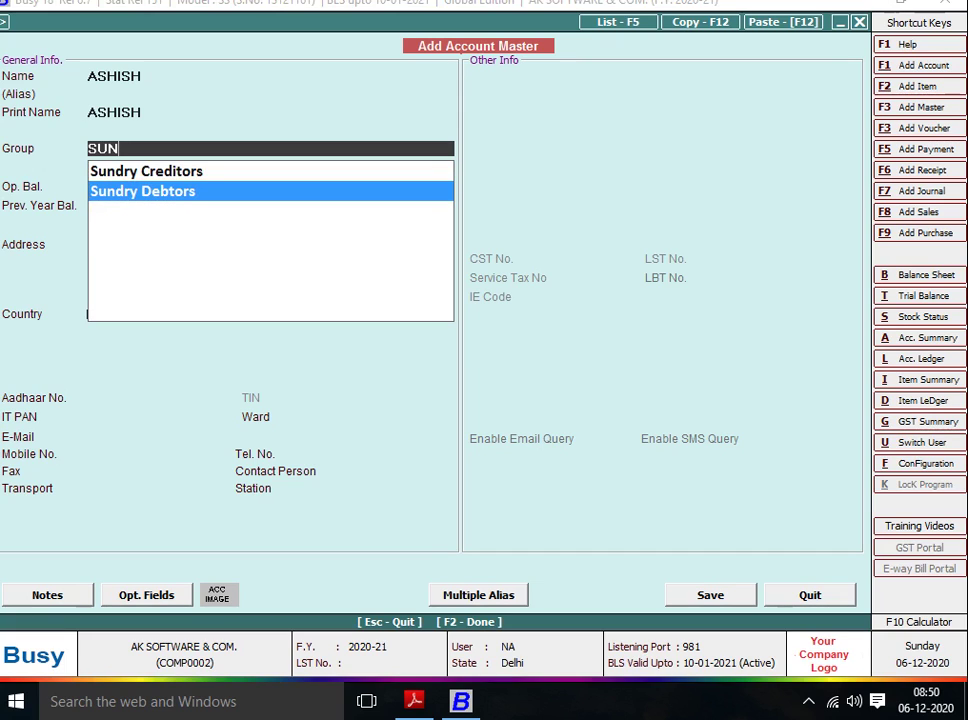
pyautogui.press('Up')
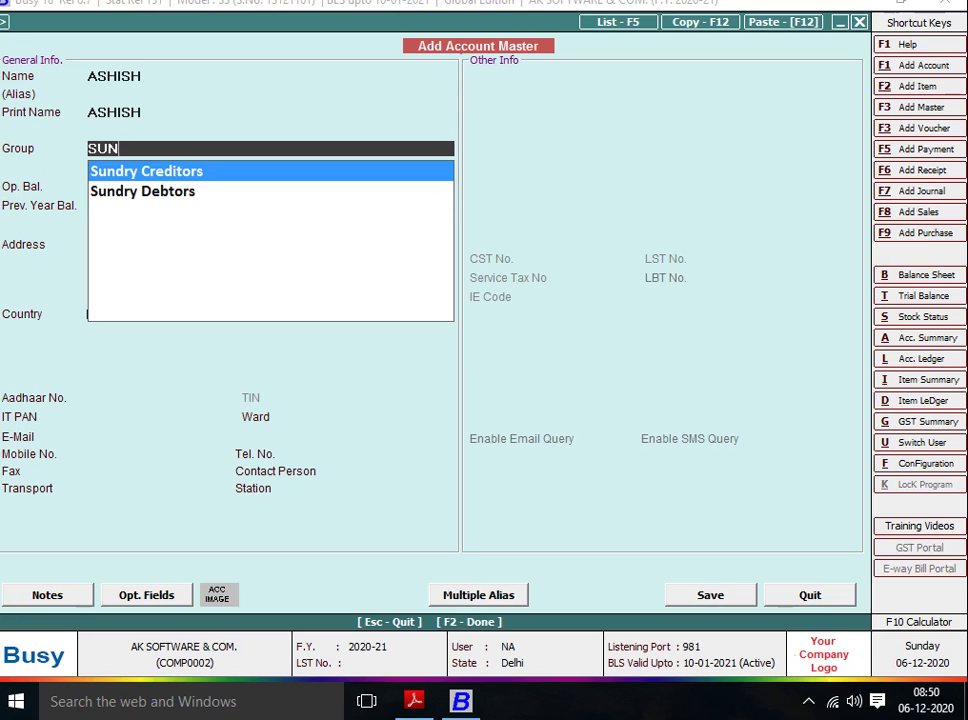
pyautogui.press('Down')
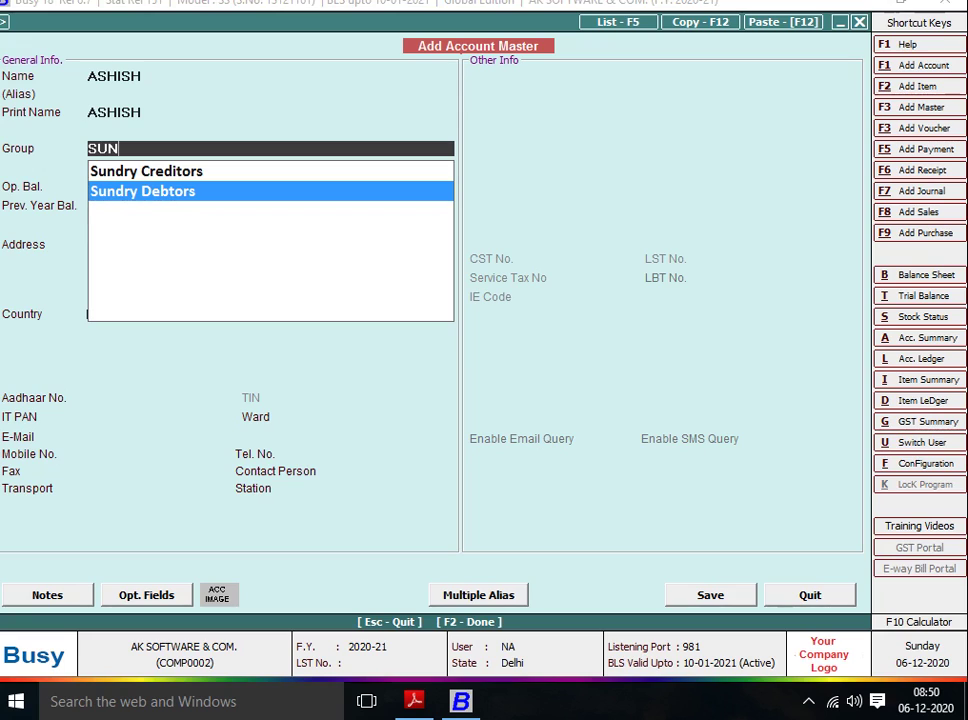
pyautogui.press('Up')
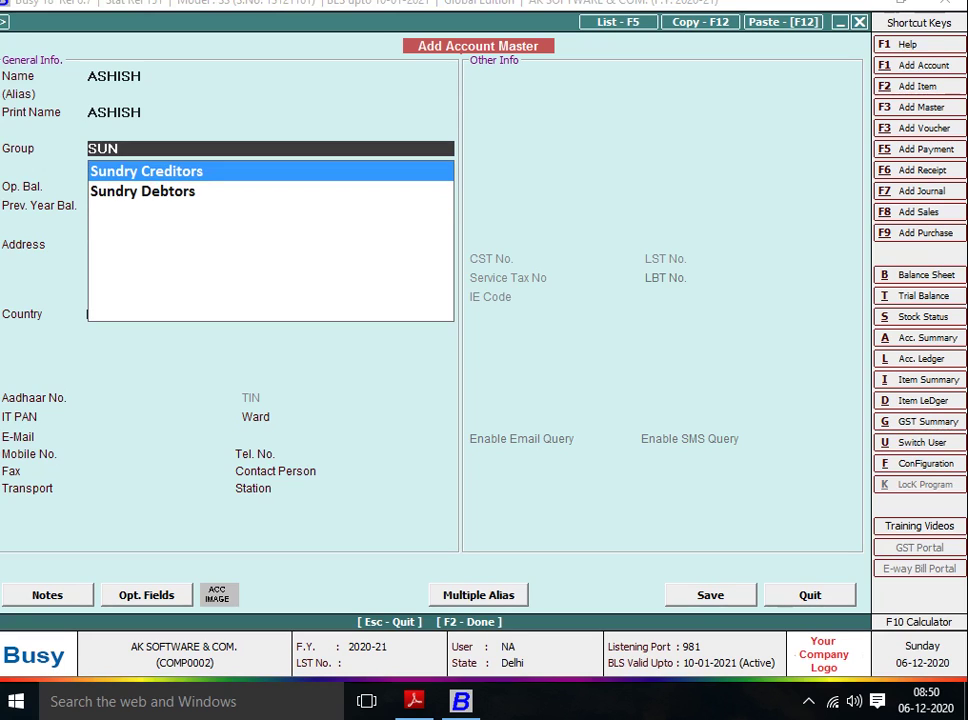
pyautogui.press('Down')
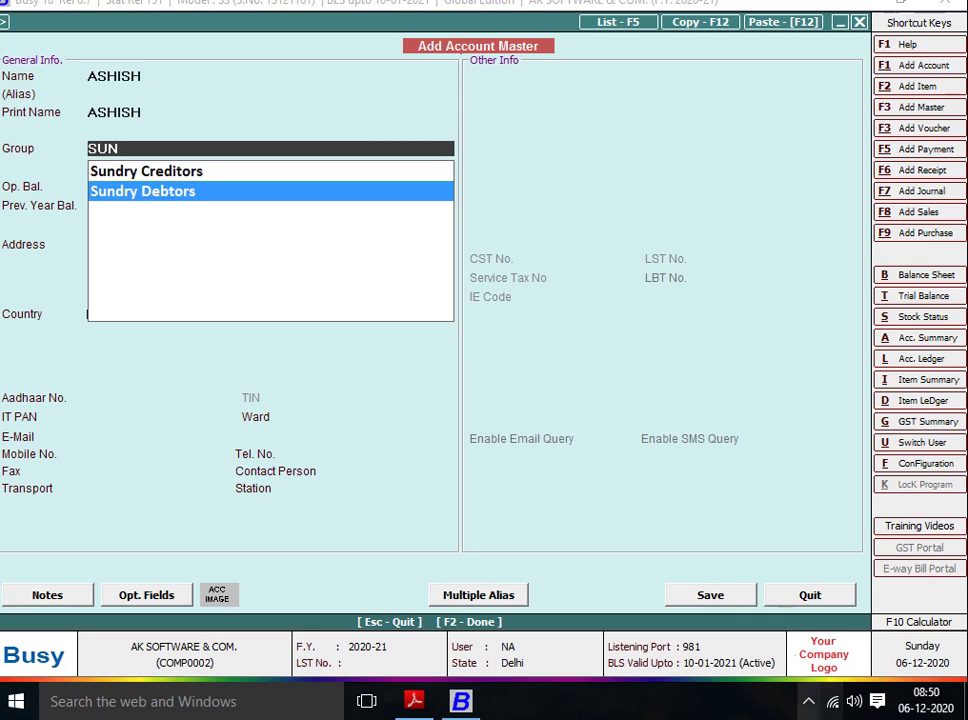
pyautogui.click(809, 701)
pyautogui.click(809, 701)
pyautogui.click(809, 701)
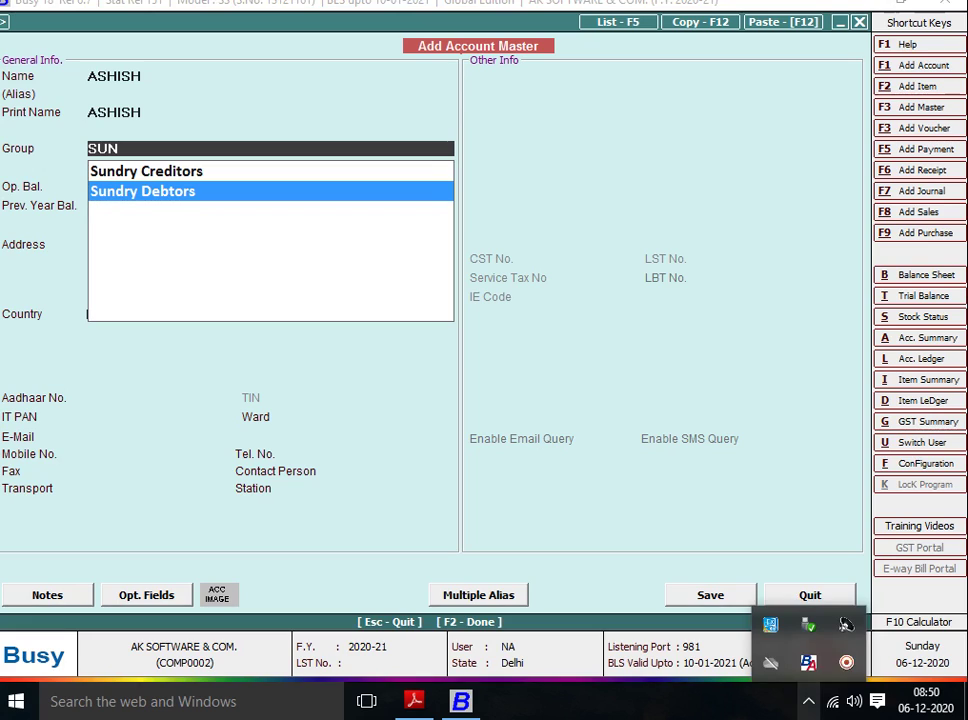
pyautogui.click(845, 663)
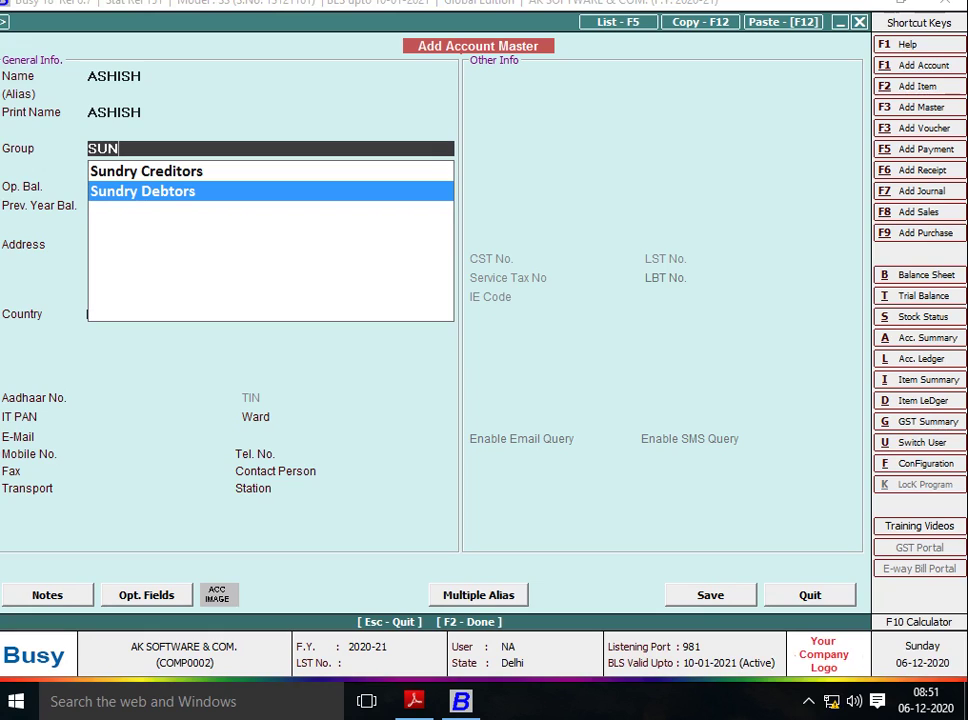
pyautogui.press('Up')
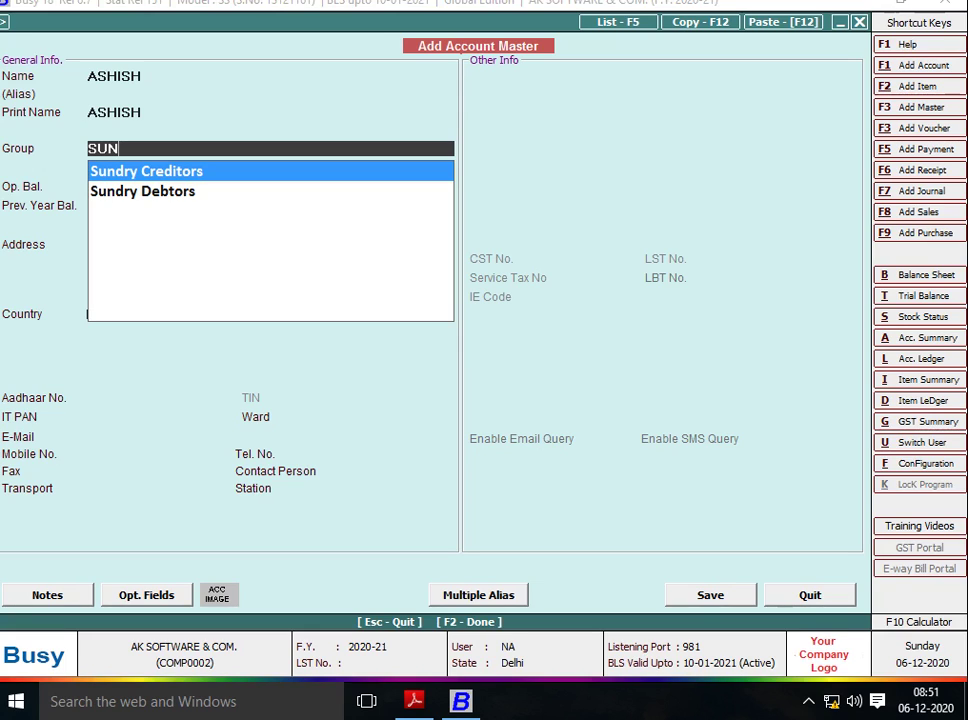
pyautogui.press('Down')
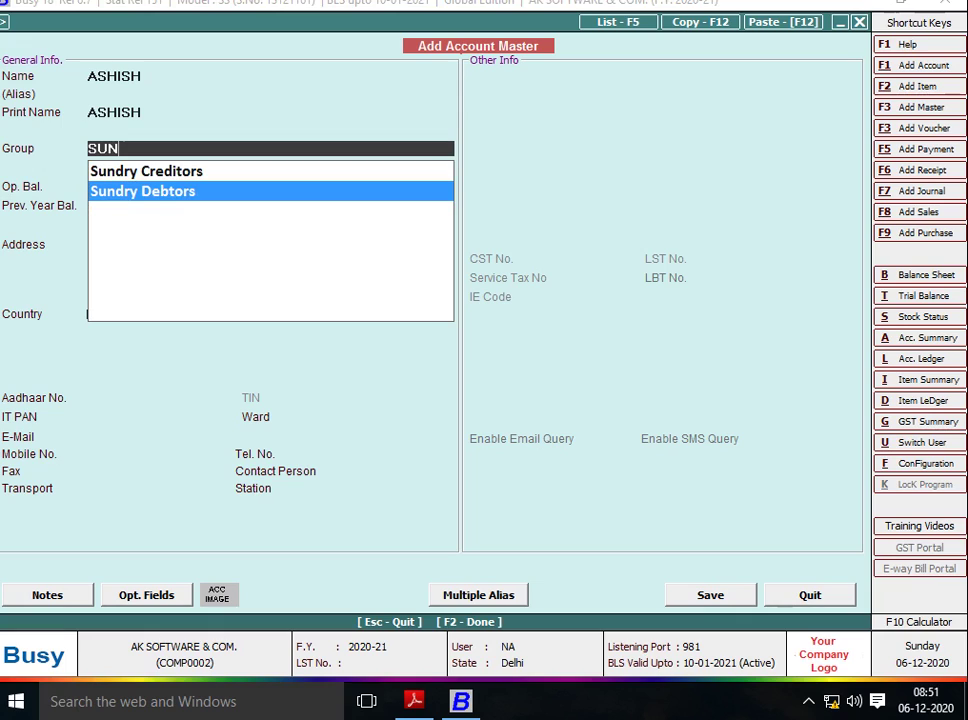
pyautogui.press('Up')
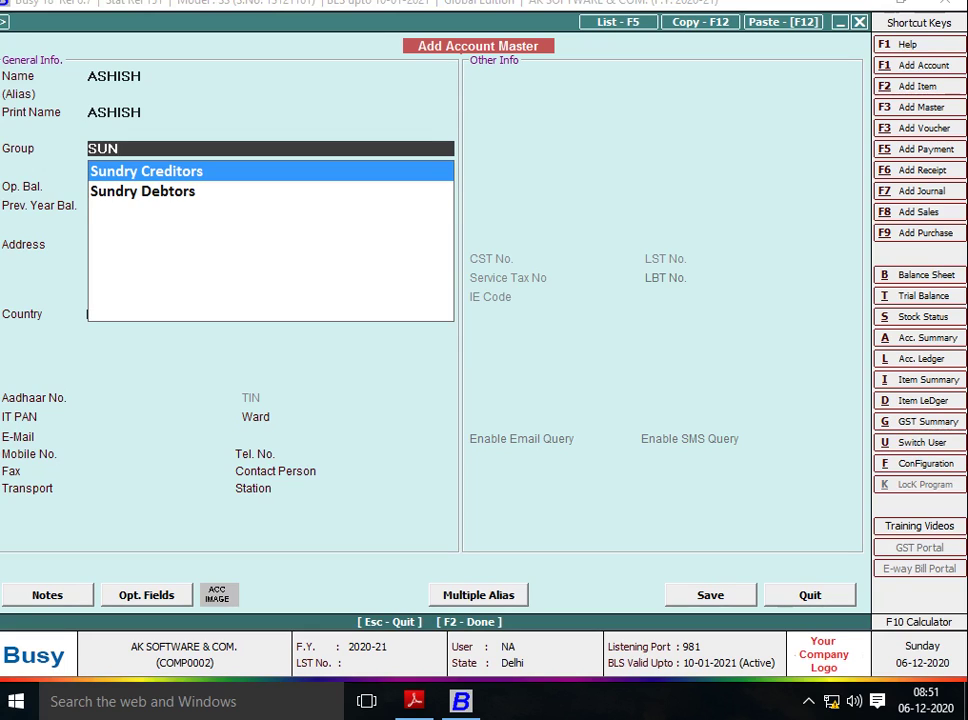
pyautogui.press('Down')
pyautogui.press('Up')
pyautogui.press('Down')
pyautogui.press('Up')
pyautogui.press('Down')
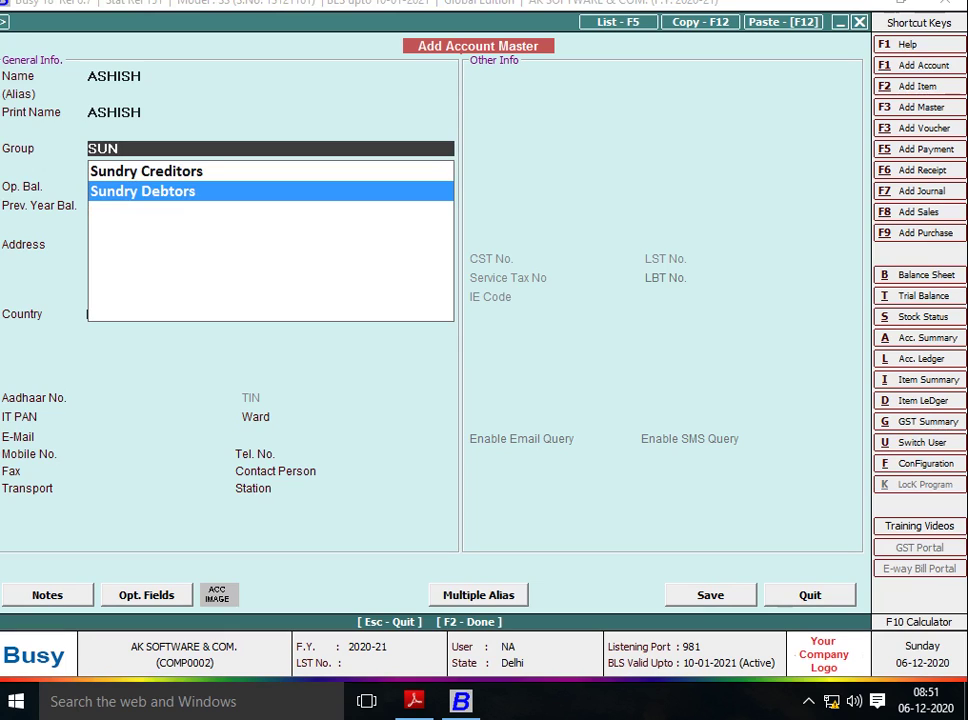
pyautogui.press('Up')
# Skip the balance, address, country (India), Aadhaar and contact fields, then save the account.
pyautogui.press('Return')
pyautogui.press('Return')
pyautogui.press('Return')
pyautogui.press('Return')
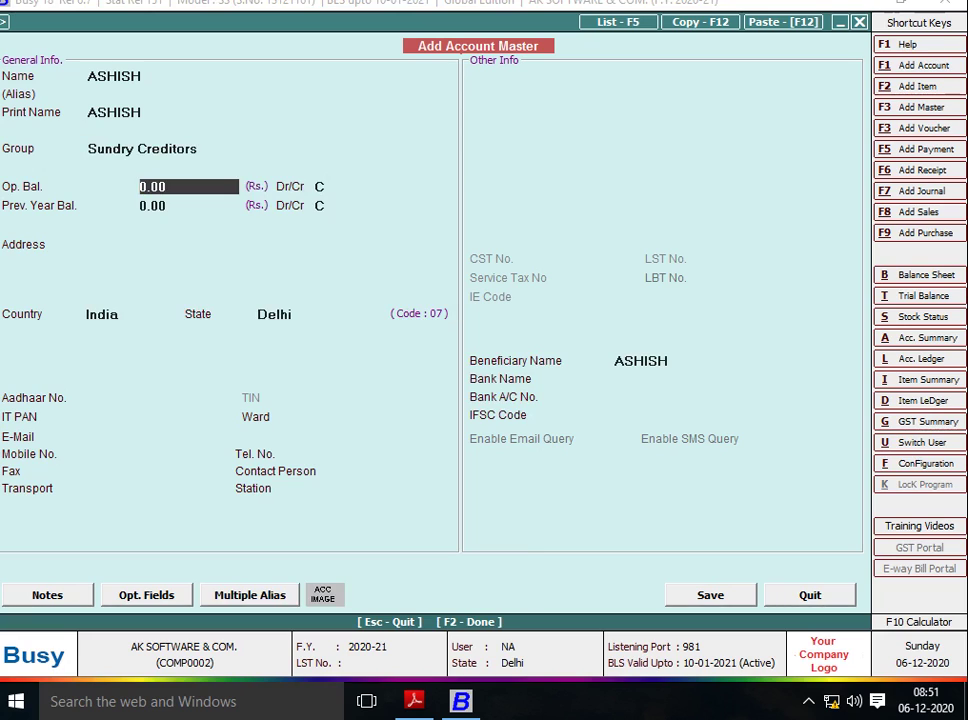
pyautogui.press('Return')
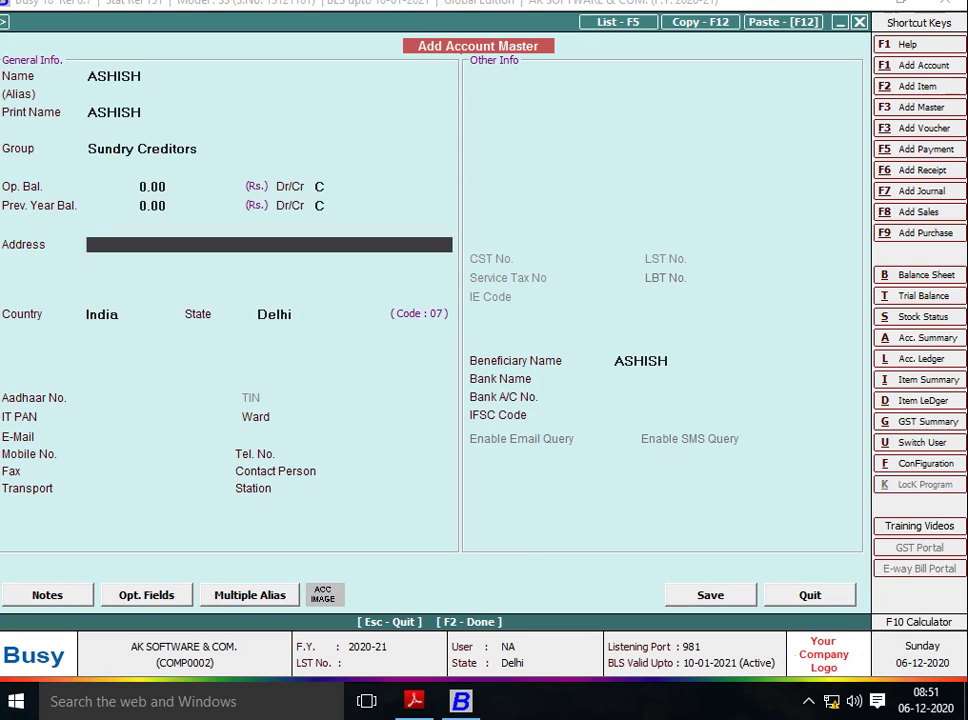
pyautogui.press('Return')
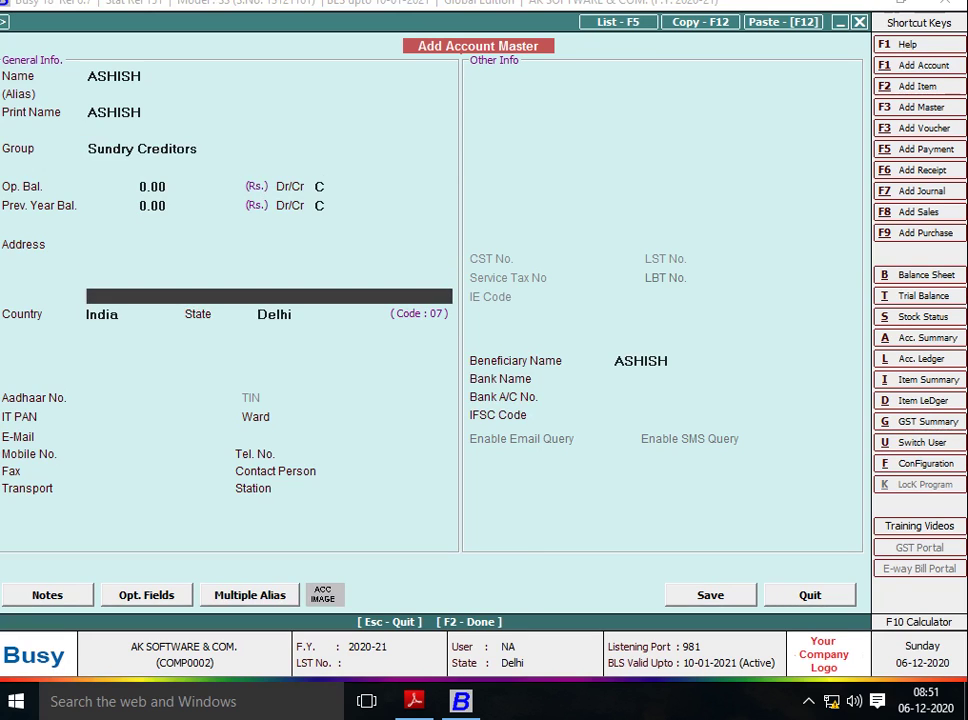
pyautogui.press('Return')
pyautogui.press('Return')
pyautogui.press('Return')
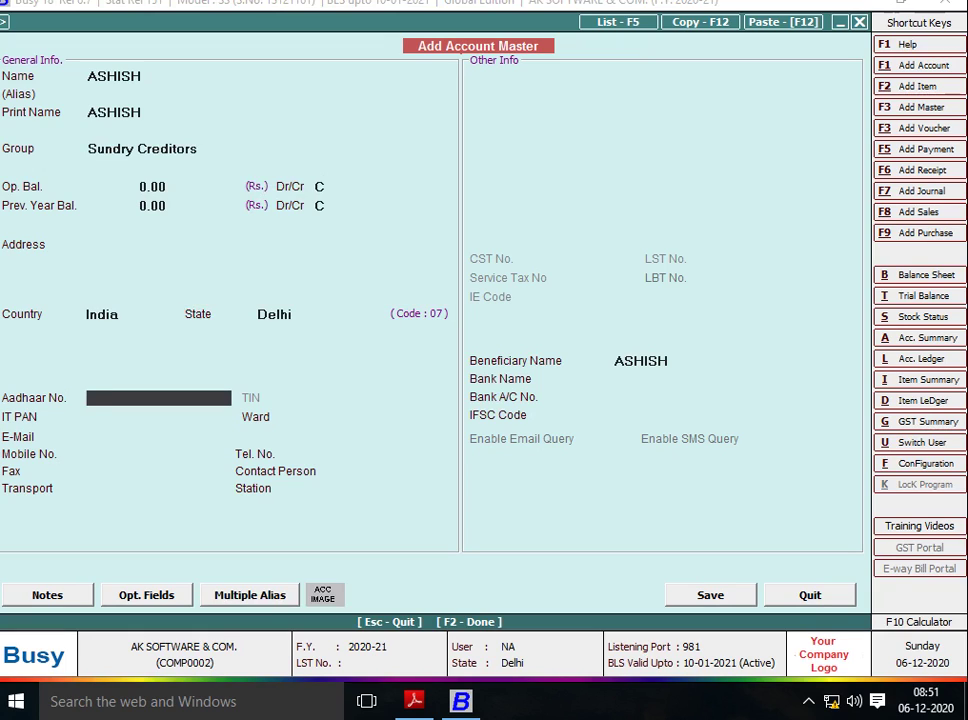
pyautogui.press('Return')
pyautogui.press('Return')
pyautogui.press('Return')
pyautogui.press('Return')
pyautogui.press('Return')
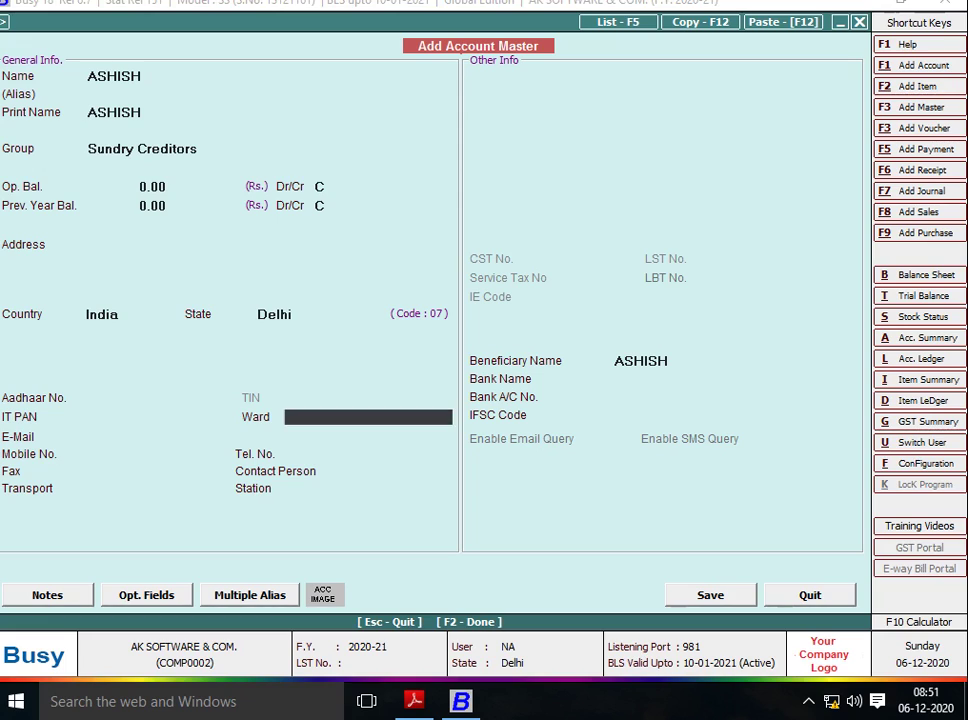
pyautogui.press('Return')
pyautogui.press('Return')
pyautogui.press('Return')
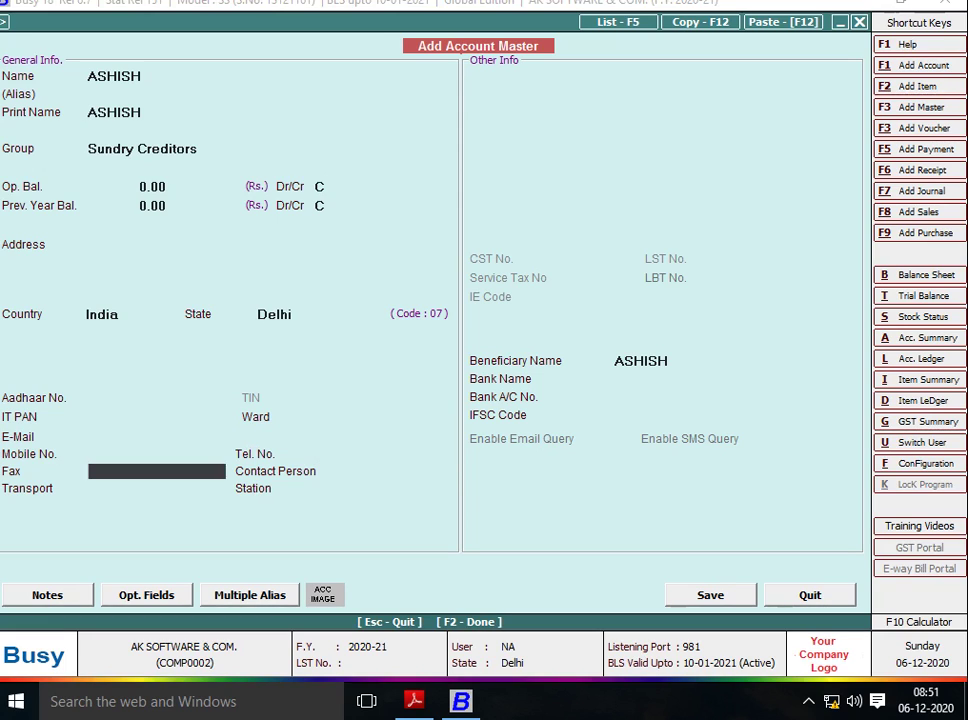
pyautogui.press('Return')
pyautogui.press('Return')
pyautogui.press('Return')
pyautogui.press('Return')
pyautogui.press('Return')
pyautogui.press('Return')
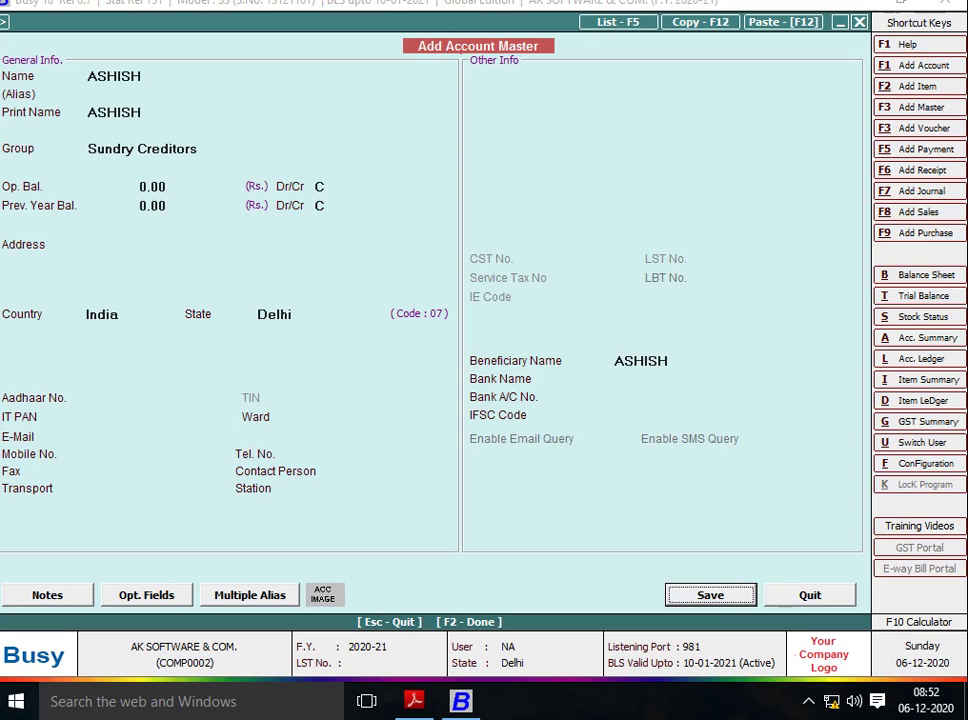
pyautogui.press('Return')
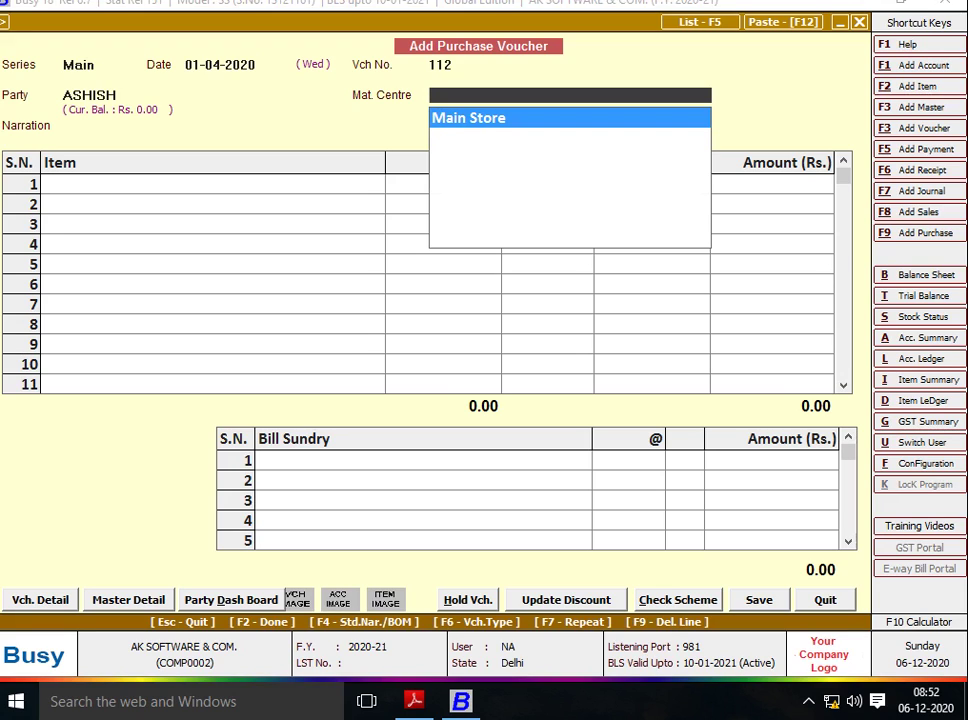
# Keep Main Store as the material centre and call up the new-master list from the Item field.
pyautogui.press('Return')
pyautogui.press('Return')
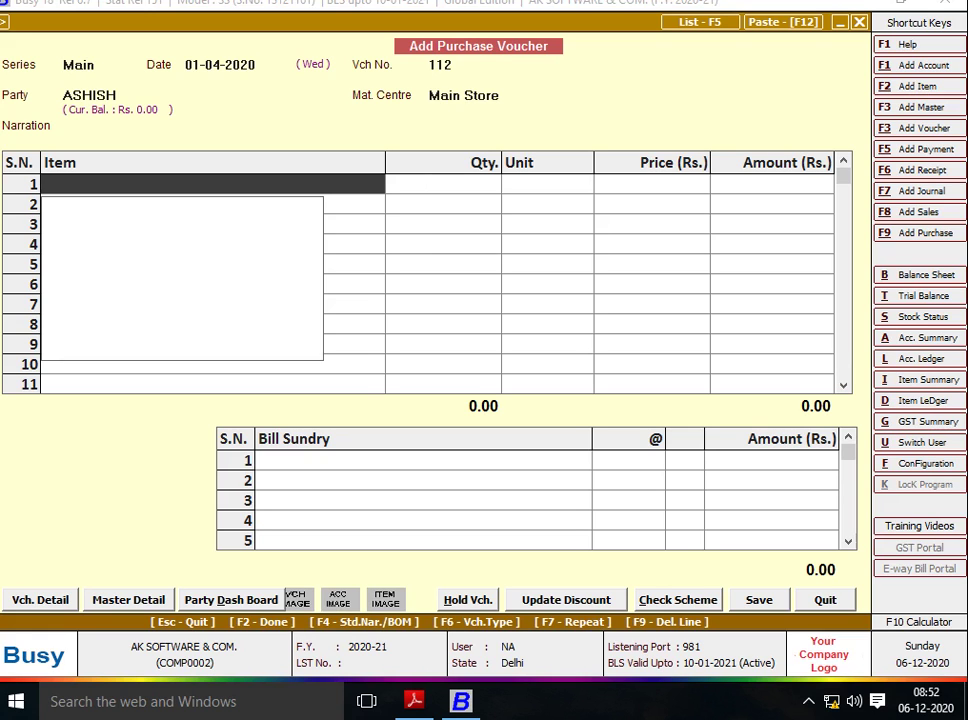
pyautogui.hotkey('alt', 'Tab')
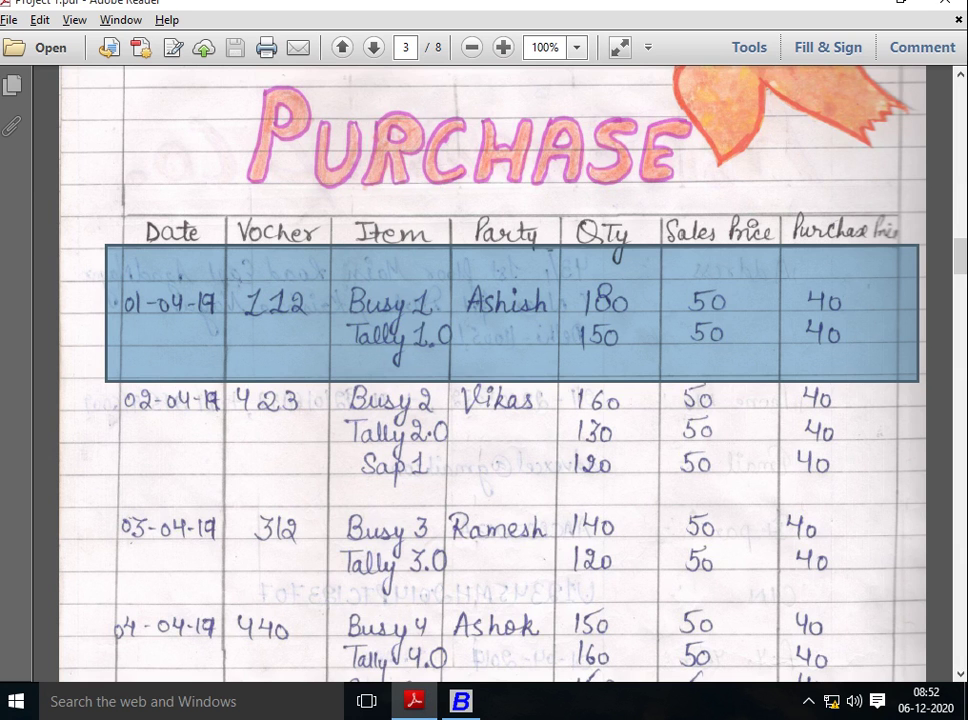
pyautogui.hotkey('alt', 'Tab')
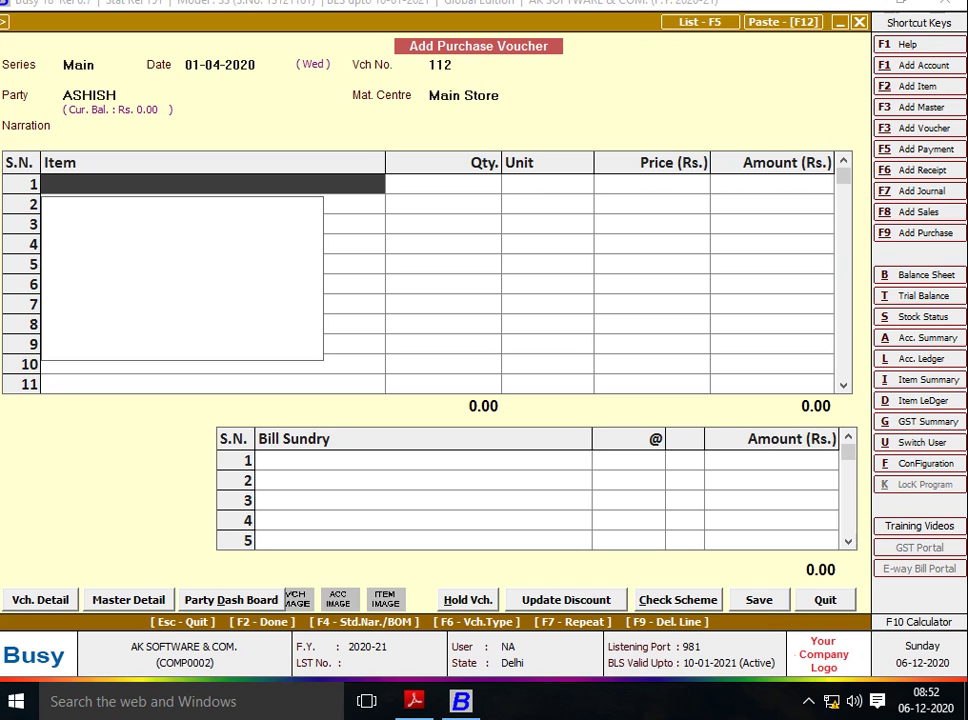
pyautogui.press('F3')
pyautogui.press('F3')
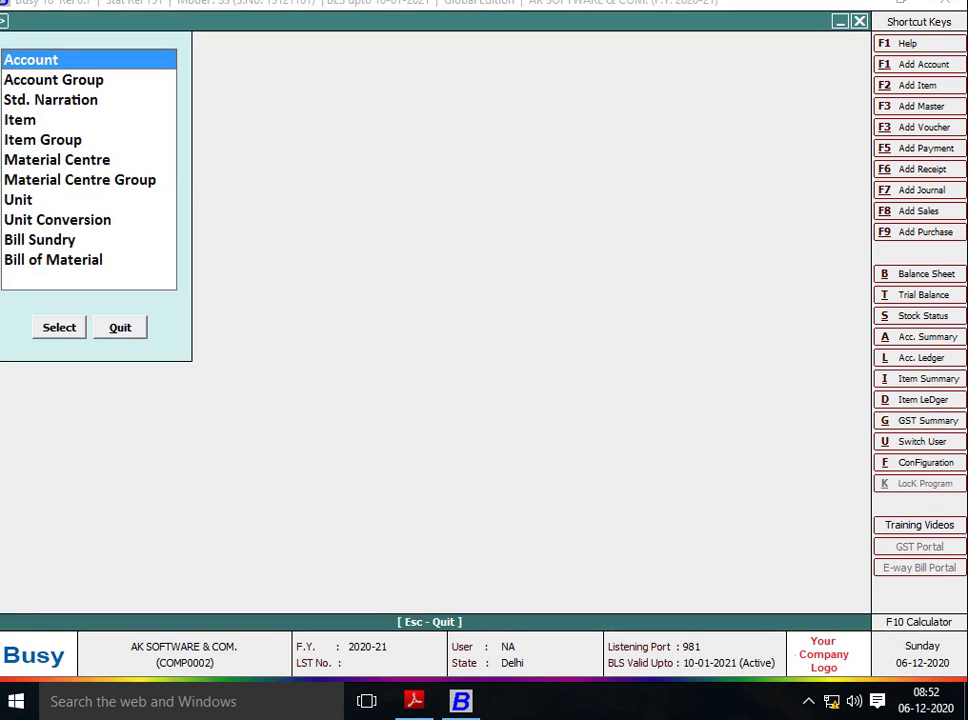
# Create item BUSY-1 in the General group with unit Pcs.
pyautogui.press('Escape')
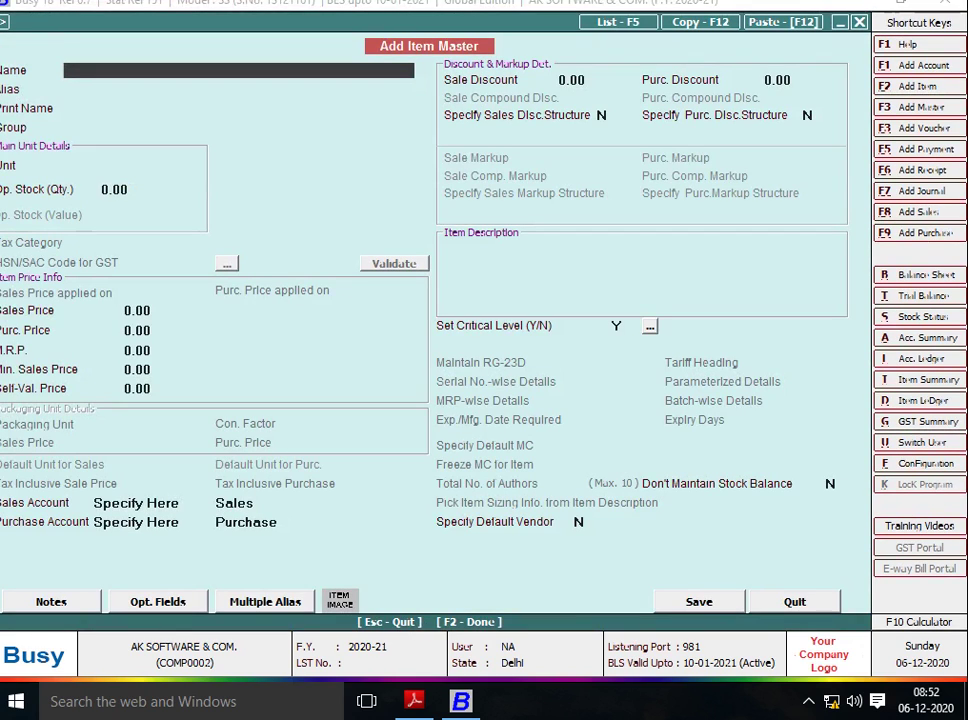
pyautogui.write('B')
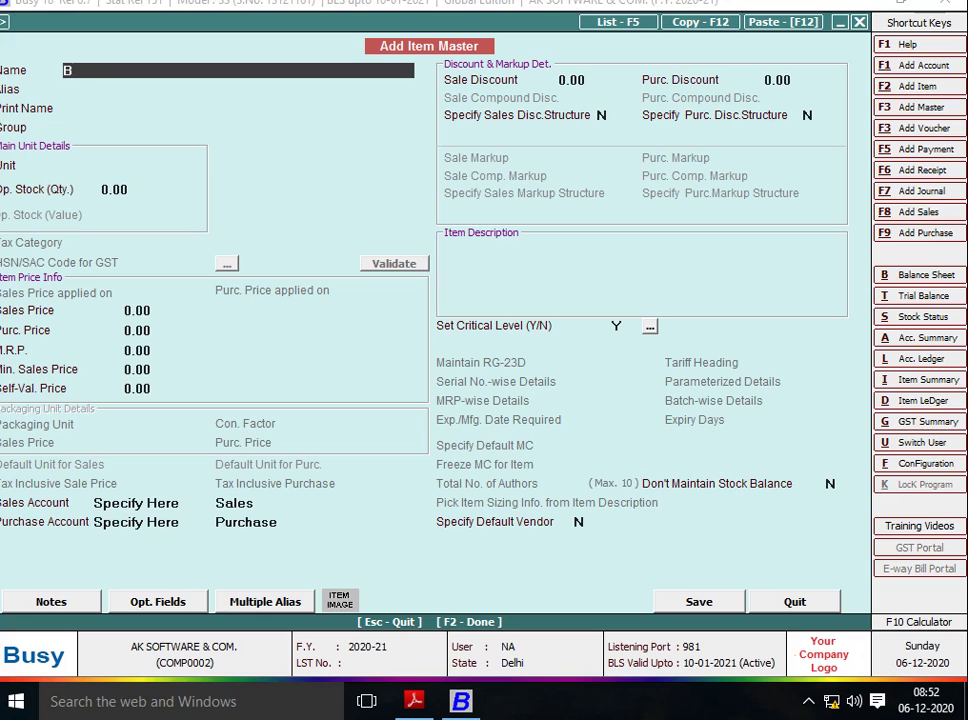
pyautogui.write('USY-1')
pyautogui.press('Return')
pyautogui.press('Return')
pyautogui.press('Return')
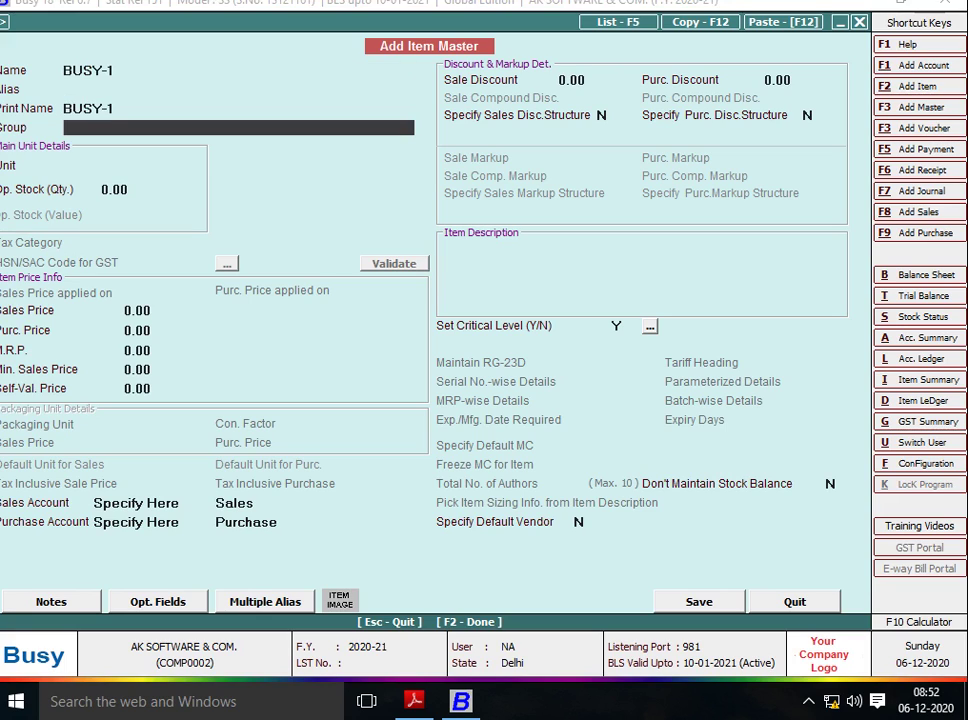
pyautogui.press('Return')
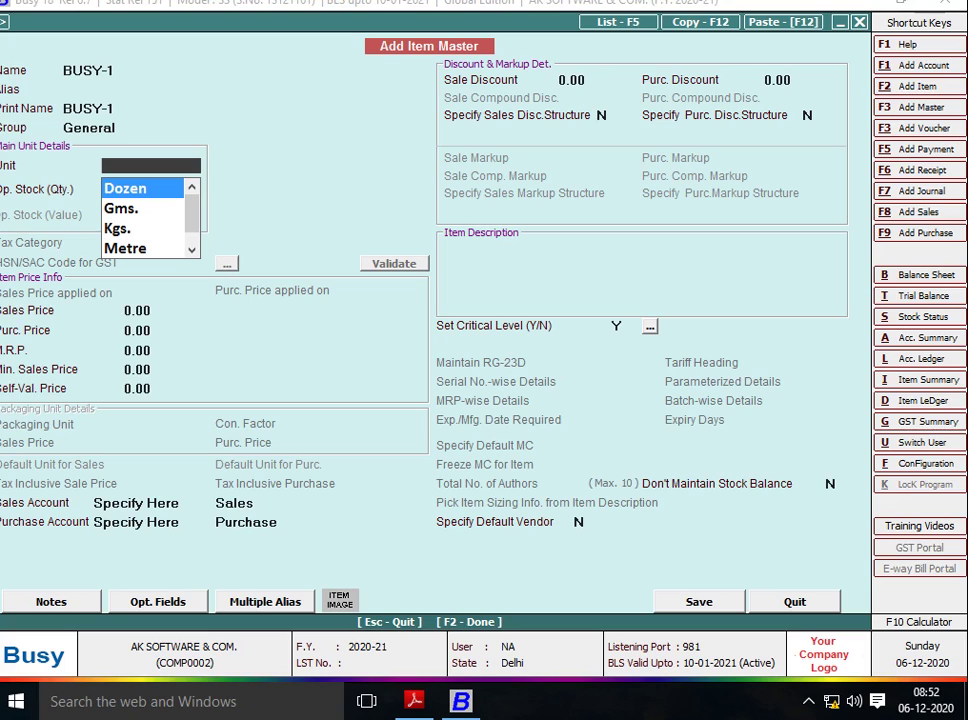
pyautogui.press('Down')
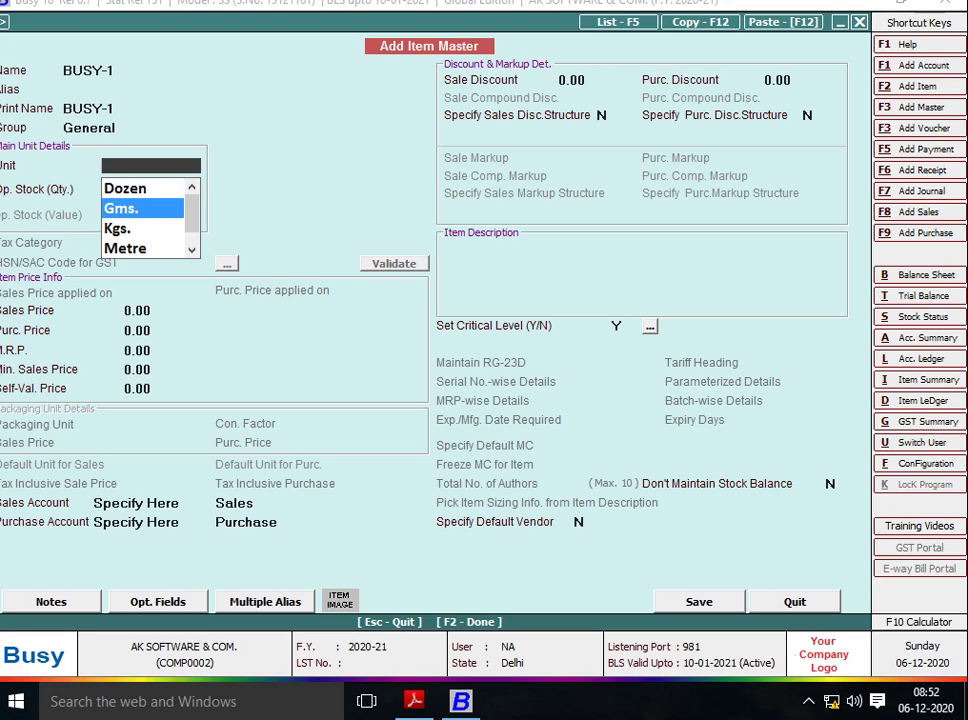
pyautogui.press('Down')
pyautogui.press('Down')
pyautogui.press('Down')
pyautogui.press('Down')
pyautogui.press('Down')
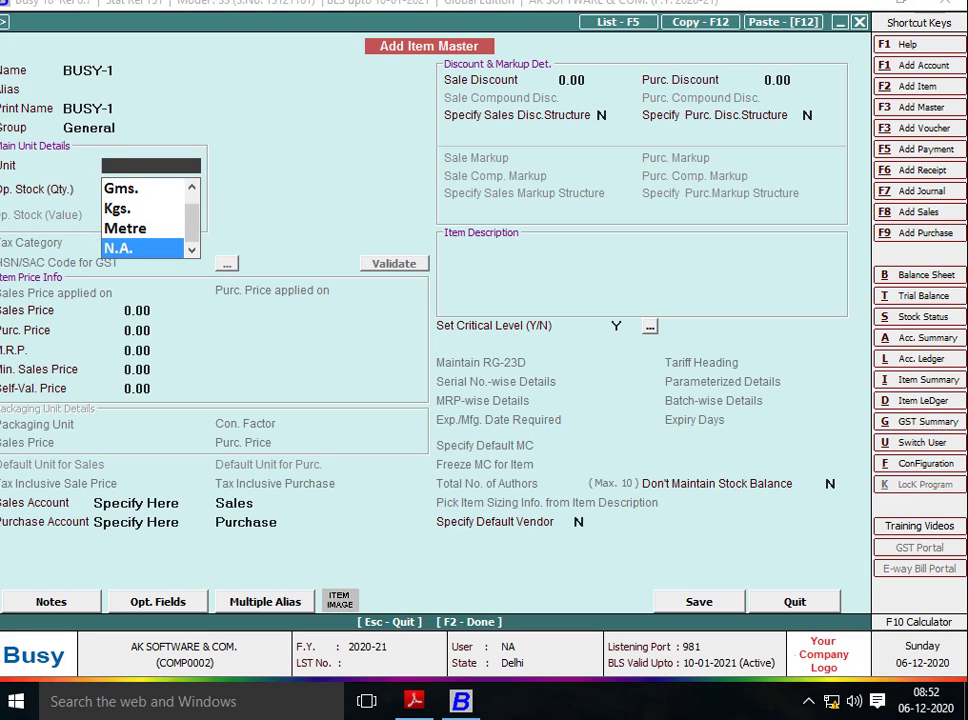
pyautogui.press('Down')
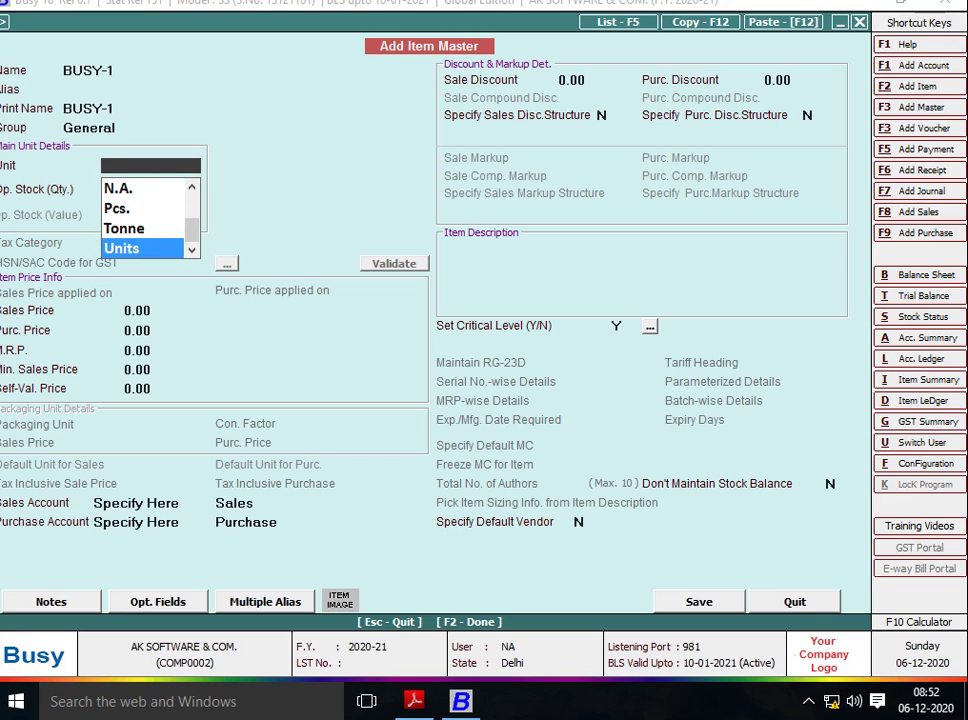
pyautogui.press('Up')
pyautogui.press('Up')
pyautogui.press('Up')
pyautogui.press('Up')
pyautogui.press('Up')
pyautogui.press('Up')
pyautogui.press('Up')
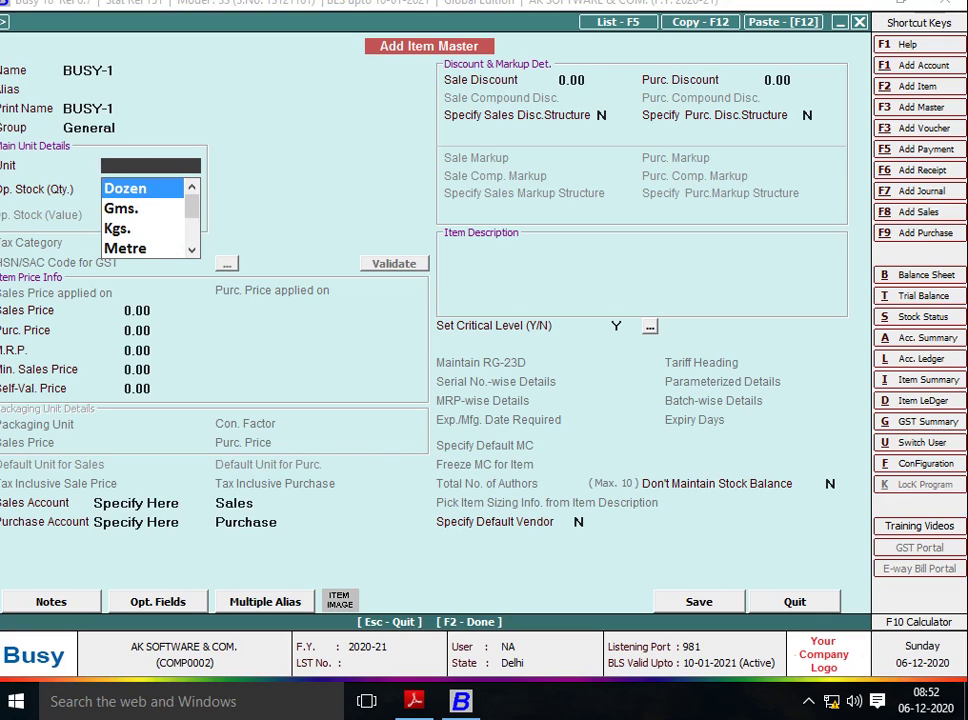
pyautogui.write('PC')
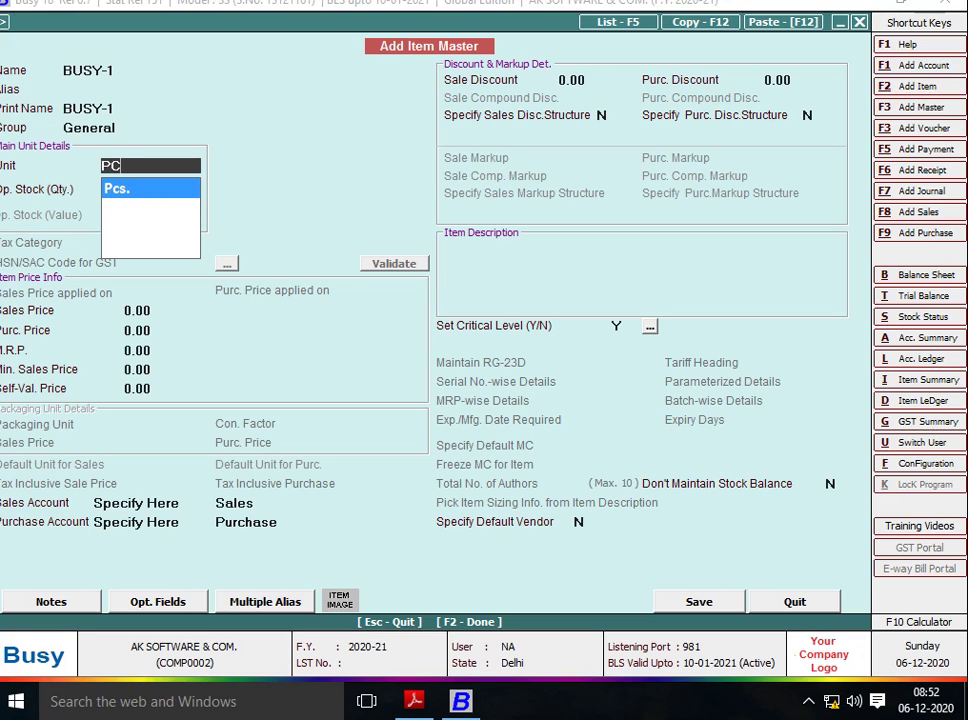
pyautogui.press('Return')
# Give BUSY-1 sales price 50 and purchase price 40, then save it.
pyautogui.press('Return')
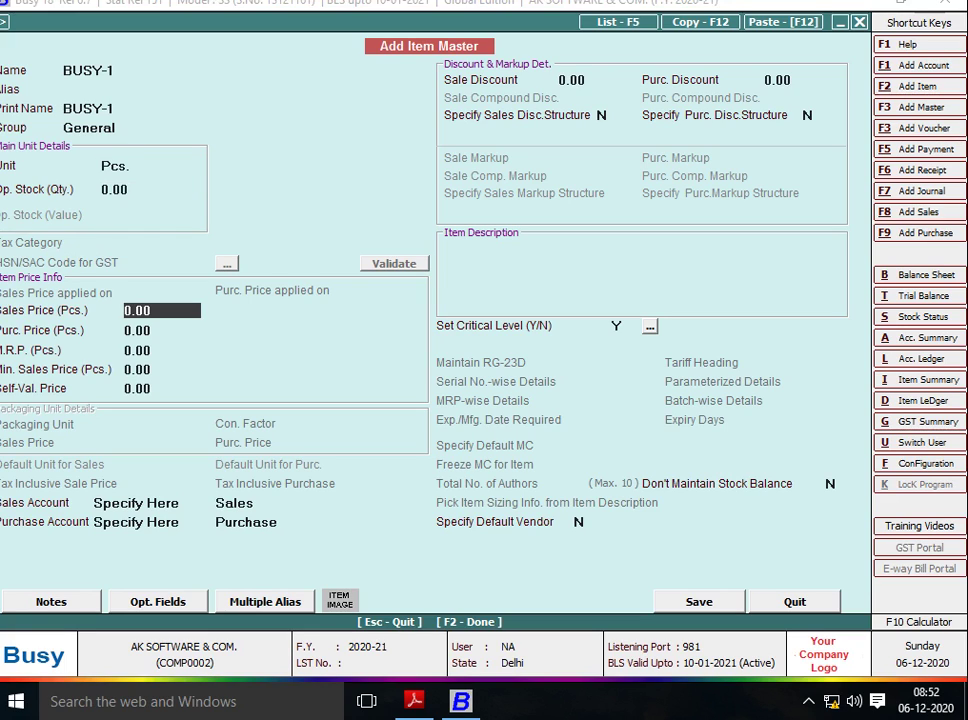
pyautogui.write('50')
pyautogui.press('Return')
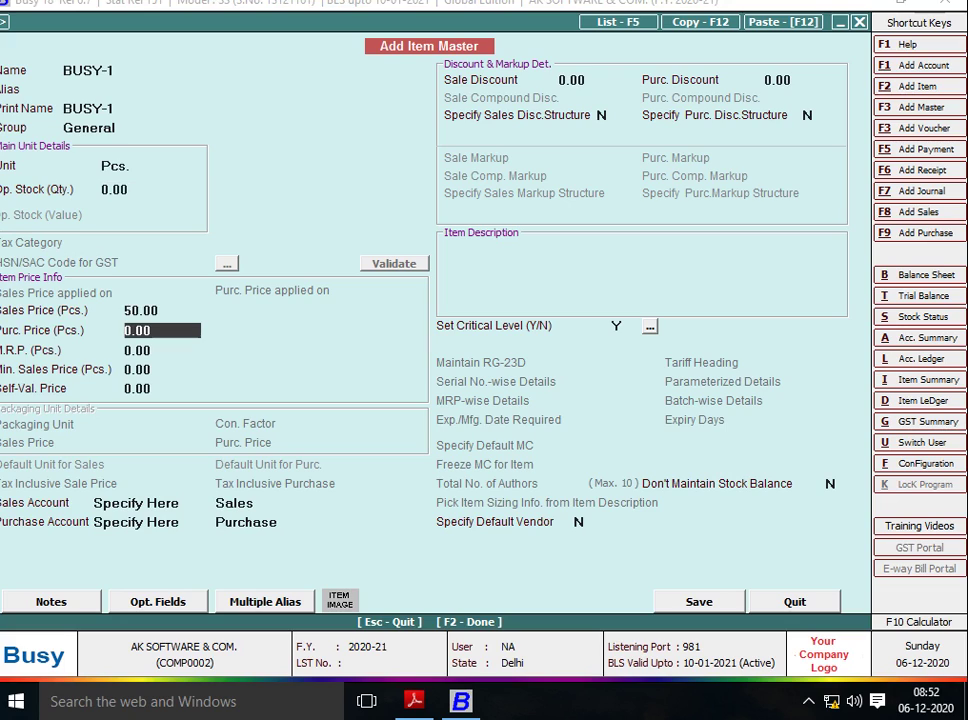
pyautogui.write('40')
pyautogui.press('Return')
pyautogui.press('Return')
pyautogui.press('Return')
pyautogui.press('Return')
pyautogui.press('Return')
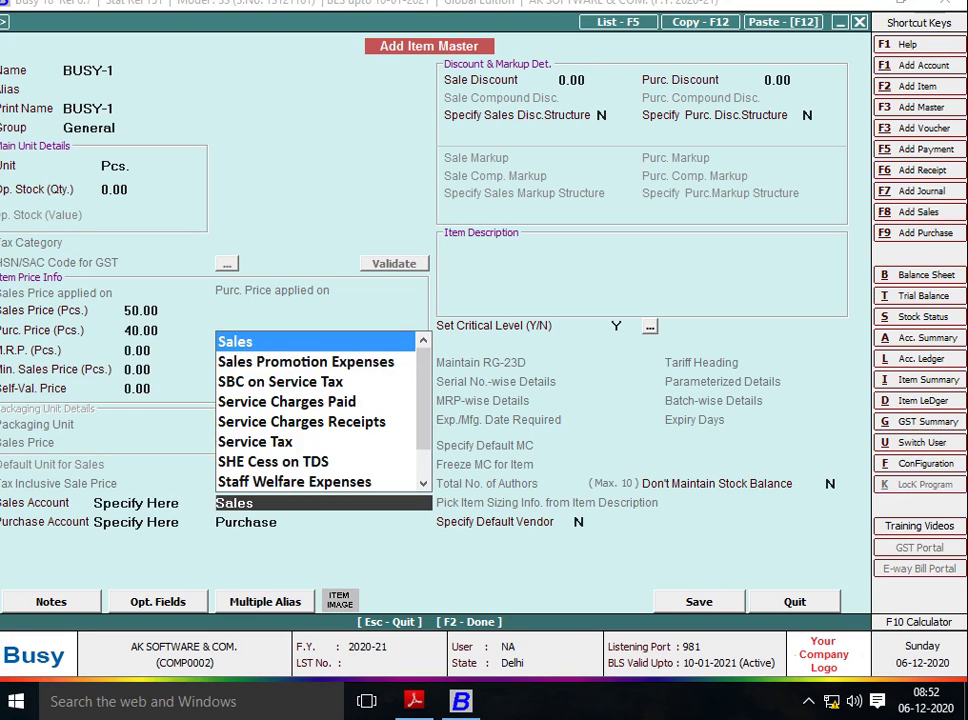
pyautogui.press('Return')
pyautogui.press('Return')
pyautogui.press('Return')
pyautogui.press('Return')
pyautogui.press('Return')
pyautogui.press('Return')
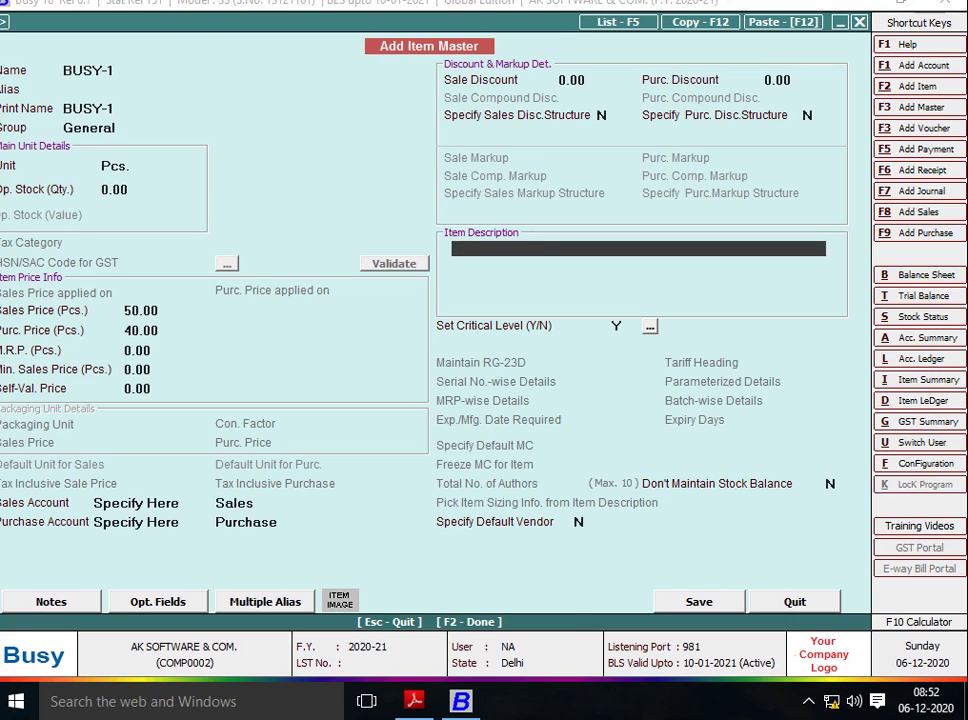
pyautogui.press('F2')
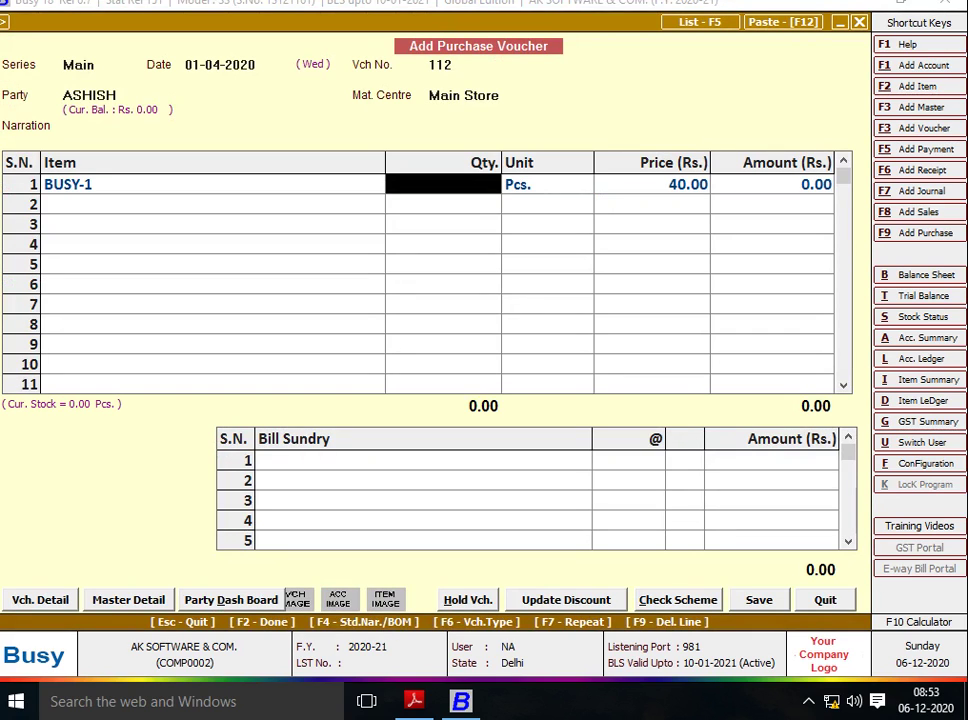
# Enter quantity 180 Pcs. of BUSY-1 on line 1, totalling 7,200.00.
pyautogui.write('180')
pyautogui.press('Return')
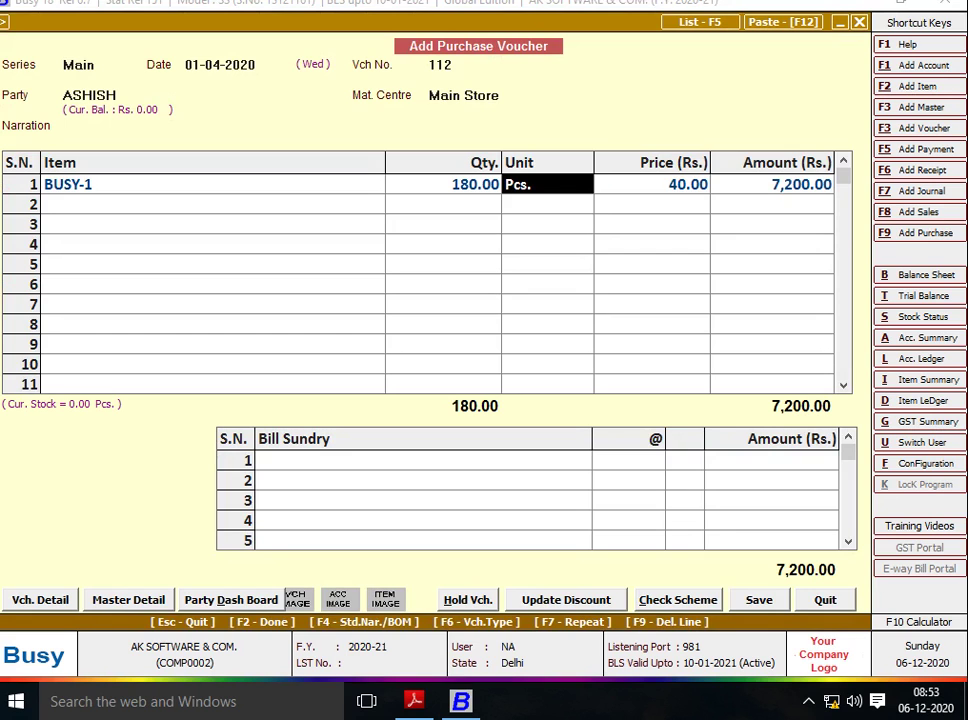
pyautogui.press('Return')
pyautogui.press('Return')
pyautogui.press('Return')
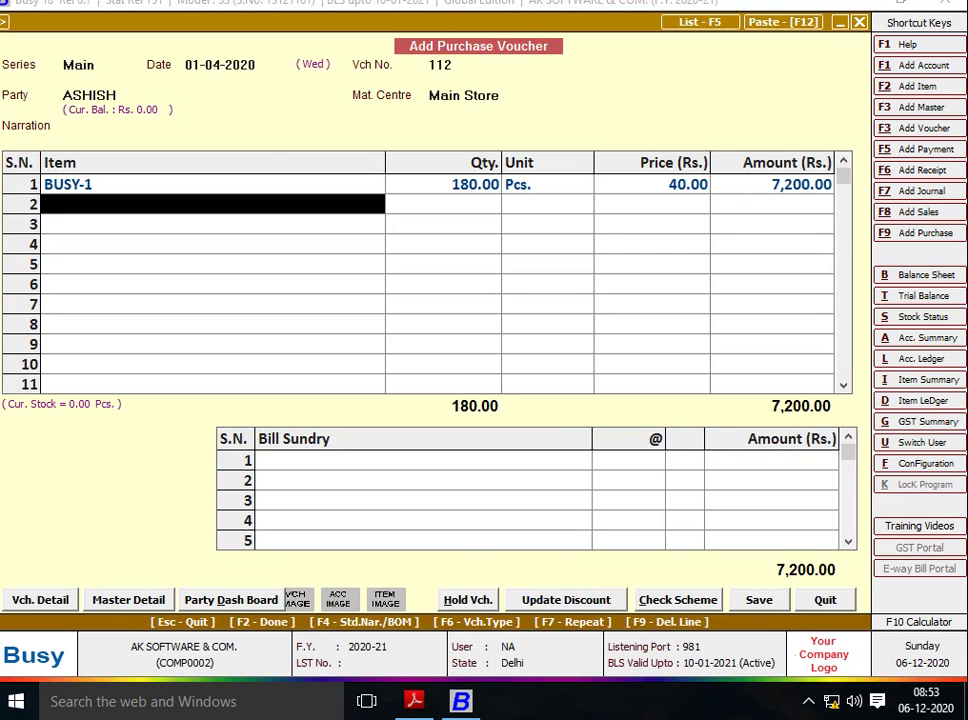
pyautogui.hotkey('alt', 'Tab')
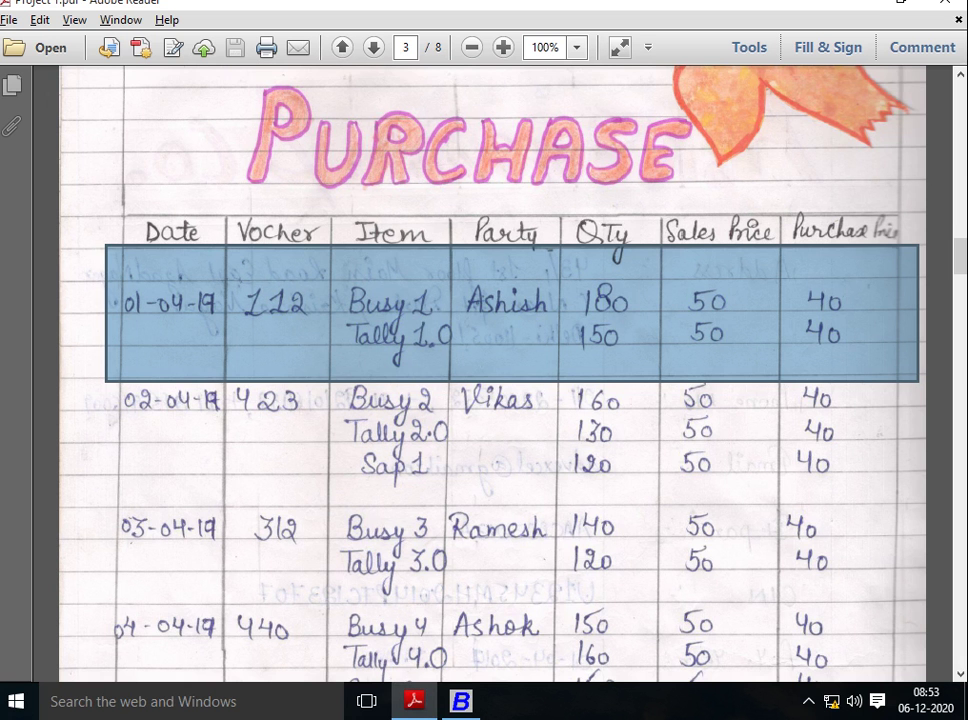
pyautogui.hotkey('alt', 'Tab')
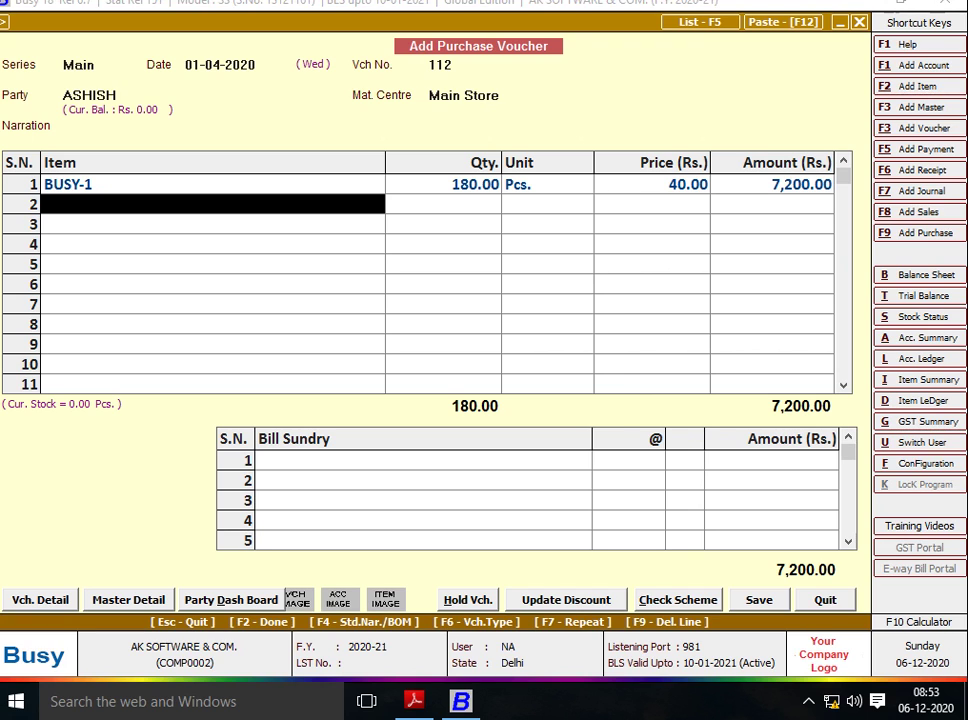
# Create and save item TALLY-1 (General, Pcs., sales 50, purchase 40) for line 2.
pyautogui.hotkey('alt', 'F2')
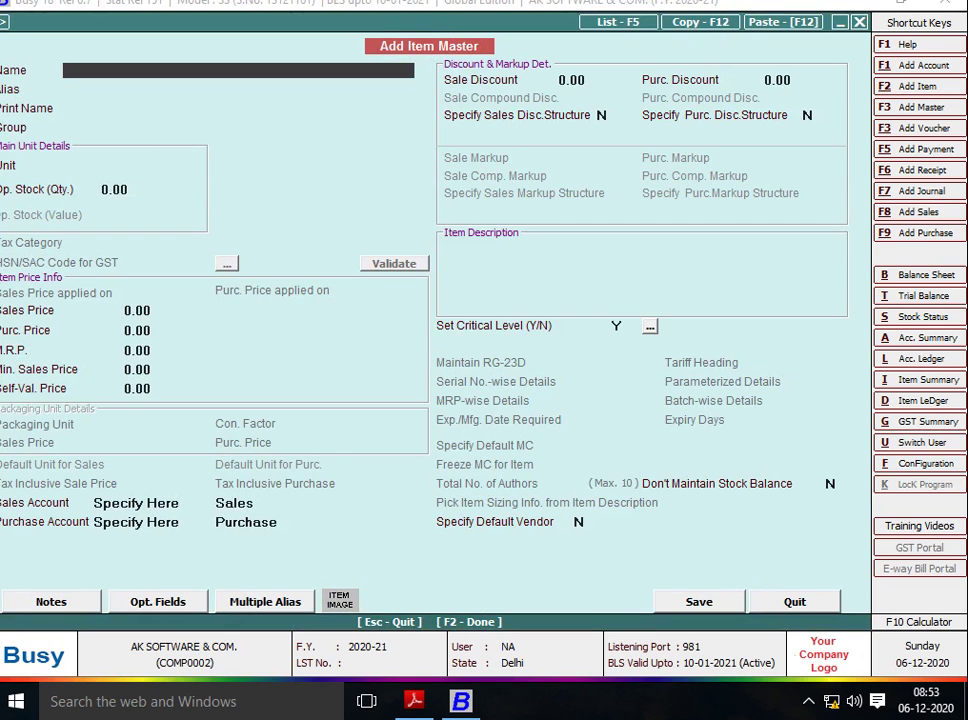
pyautogui.write('TALLY-1')
pyautogui.press('Return')
pyautogui.press('Return')
pyautogui.press('Return')
pyautogui.press('Return')
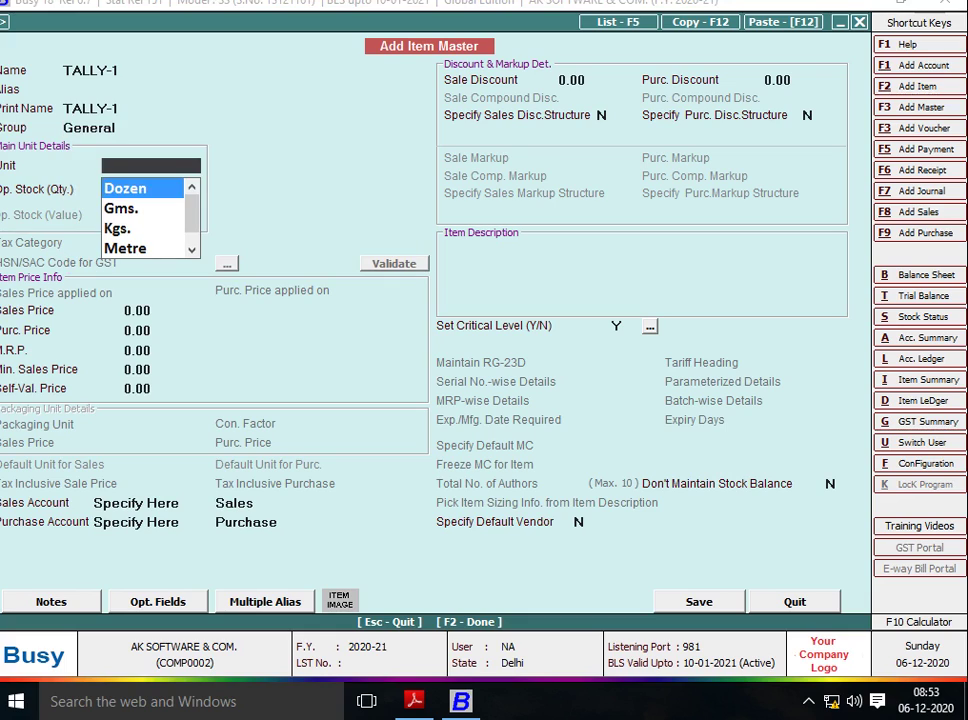
pyautogui.write('P')
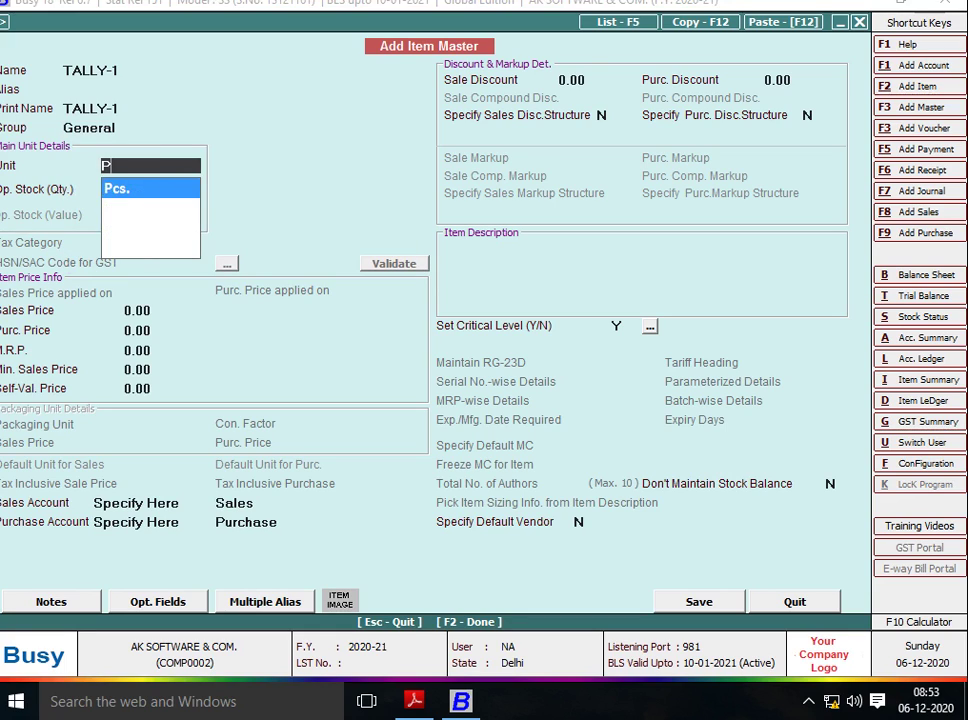
pyautogui.press('Return')
pyautogui.press('Return')
pyautogui.write('50')
pyautogui.press('Return')
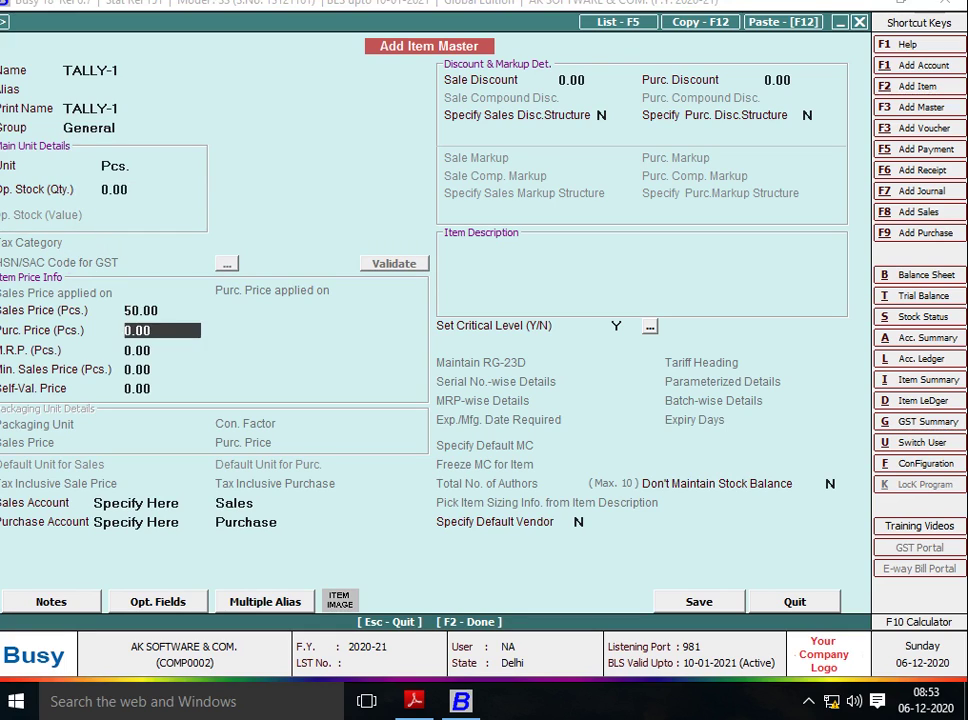
pyautogui.write('40')
pyautogui.press('Return')
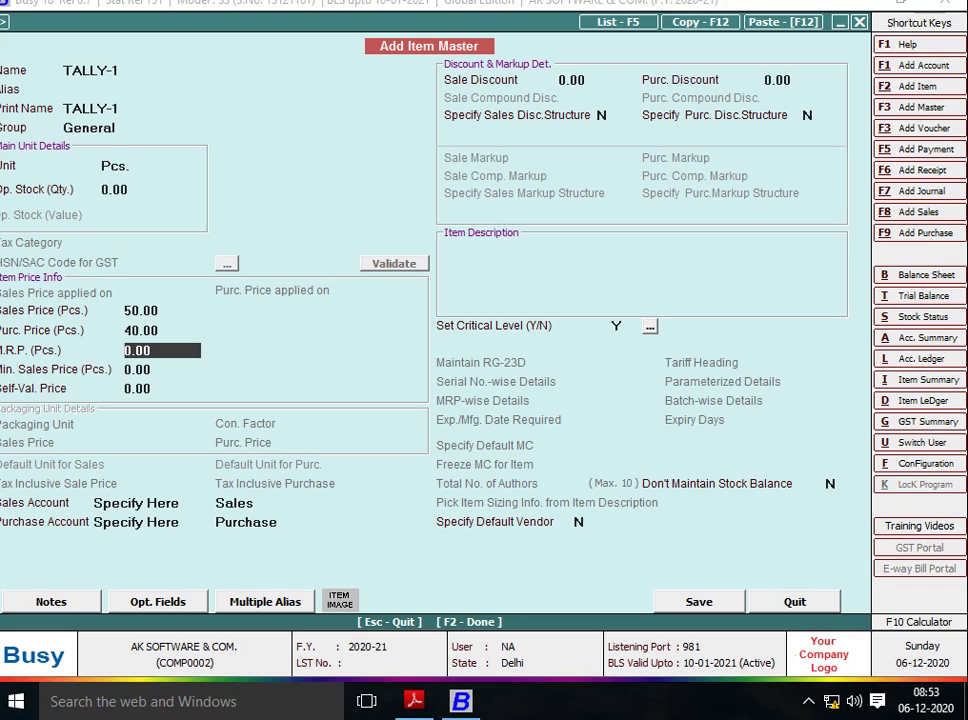
pyautogui.press('Up')
pyautogui.press('Return')
pyautogui.press('Return')
pyautogui.press('Return')
pyautogui.press('Return')
pyautogui.press('Return')
pyautogui.press('Return')
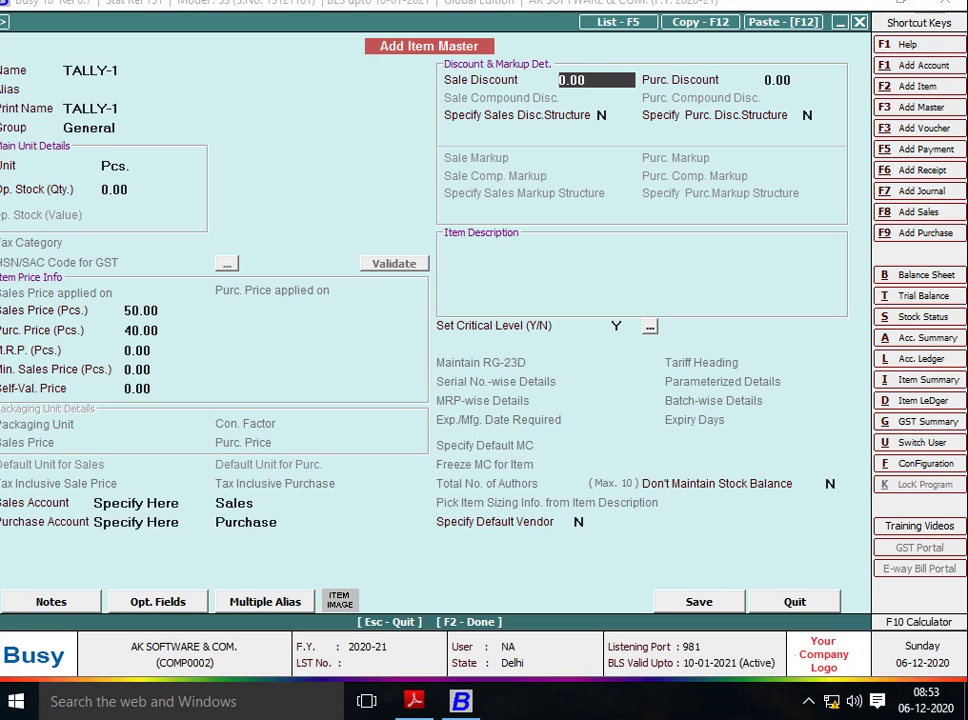
pyautogui.press('F2')
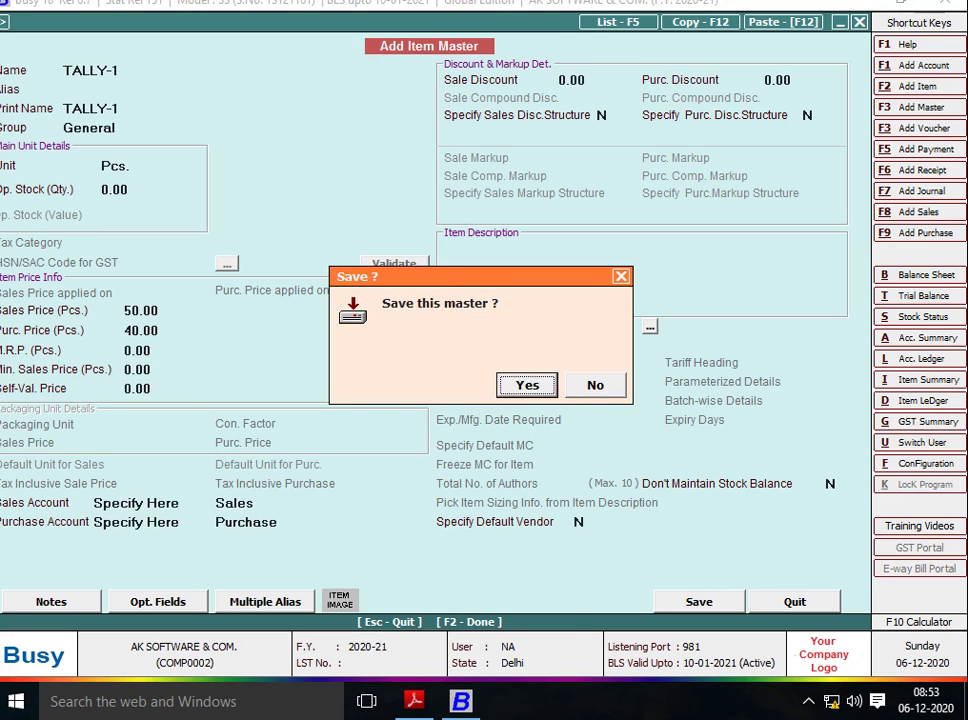
pyautogui.press('Return')
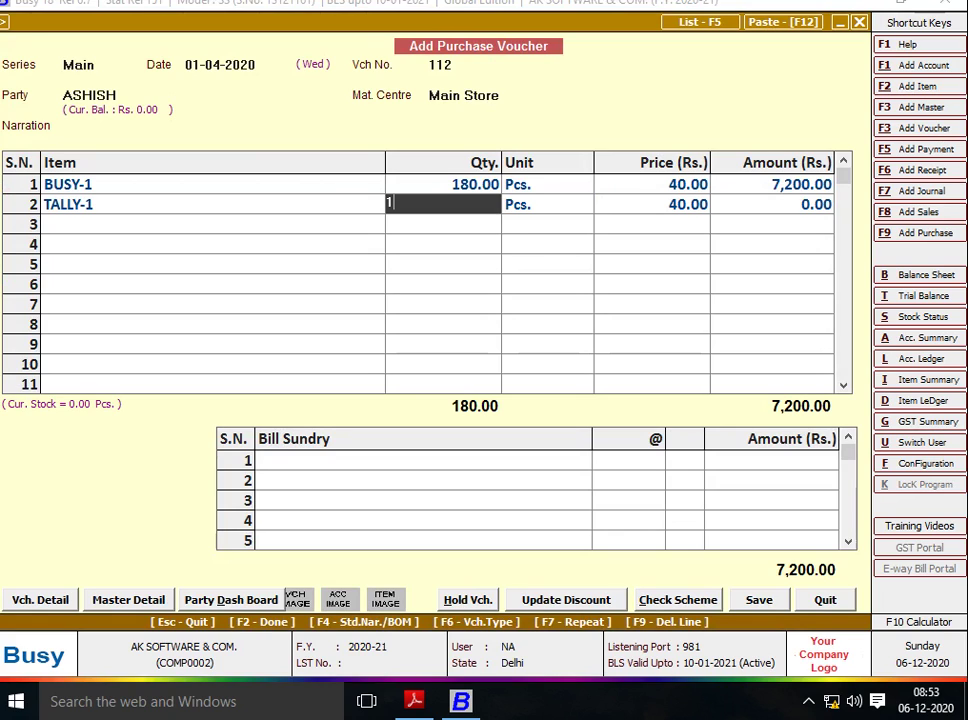
# Enter quantity 150 for TALLY-1 on line 2, checked against the handwritten sheet.
pyautogui.hotkey('alt', 'Tab')
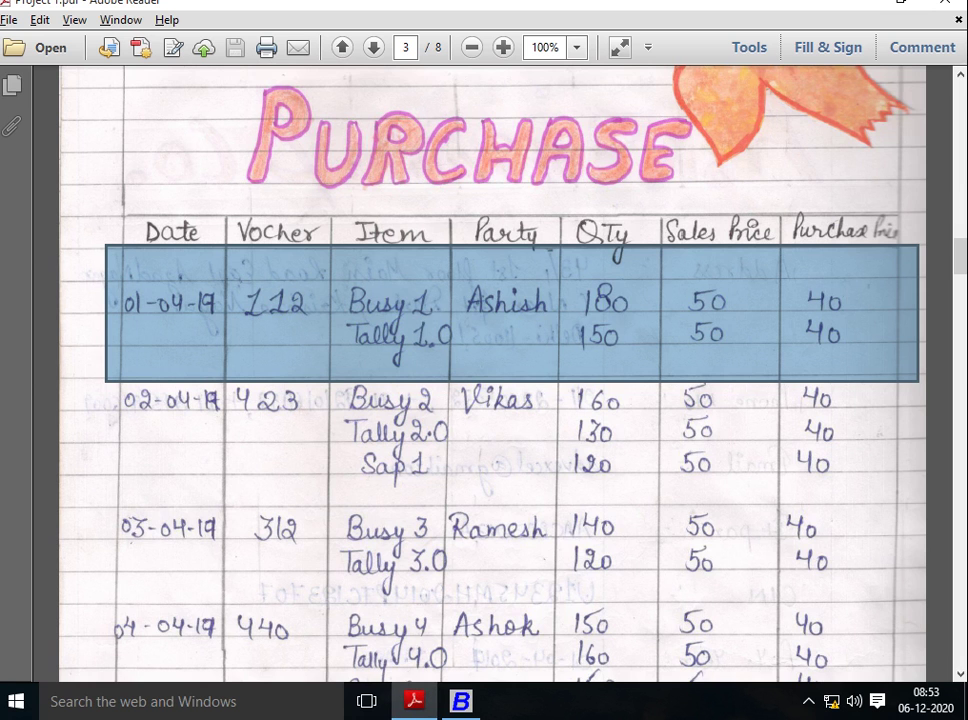
pyautogui.hotkey('alt', 'Tab')
pyautogui.write('1')
pyautogui.hotkey('alt', 'Tab')
pyautogui.hotkey('alt', 'Tab')
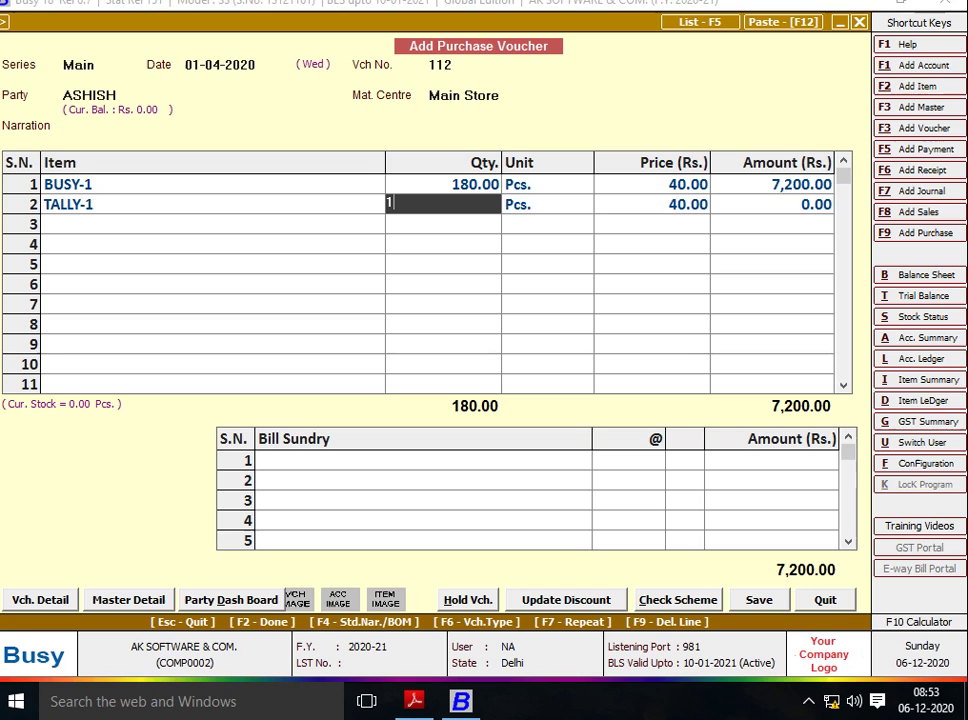
pyautogui.write('50')
pyautogui.press('Return')
pyautogui.press('Return')
pyautogui.press('Return')
pyautogui.press('Return')
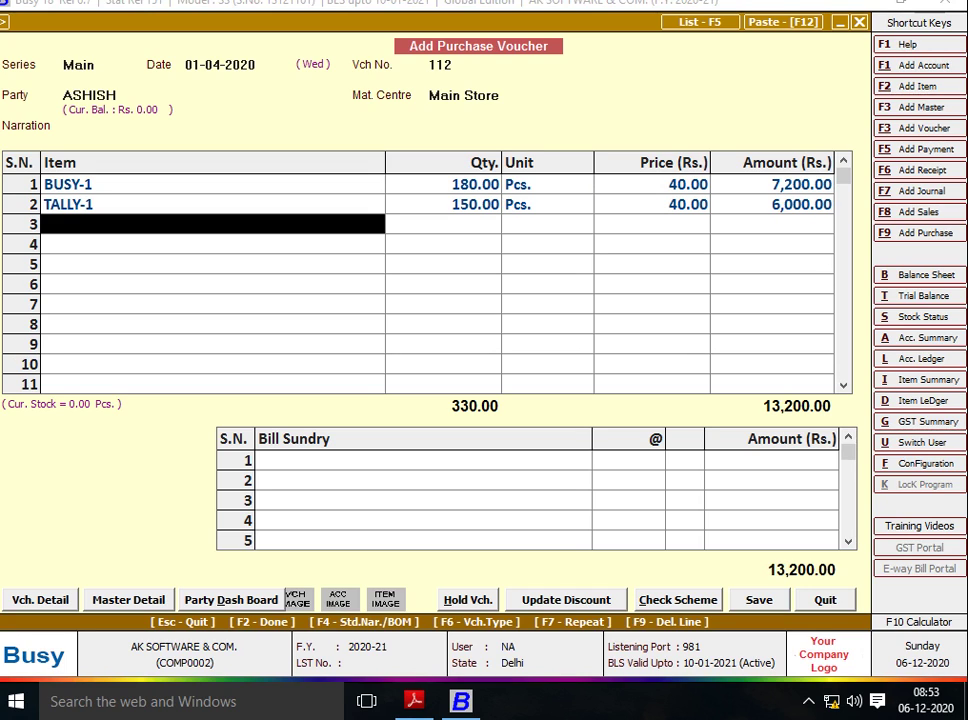
# Pass bill sundries and transport details and save voucher 112 totalling 13,200.00.
pyautogui.hotkey('alt', 'Tab')
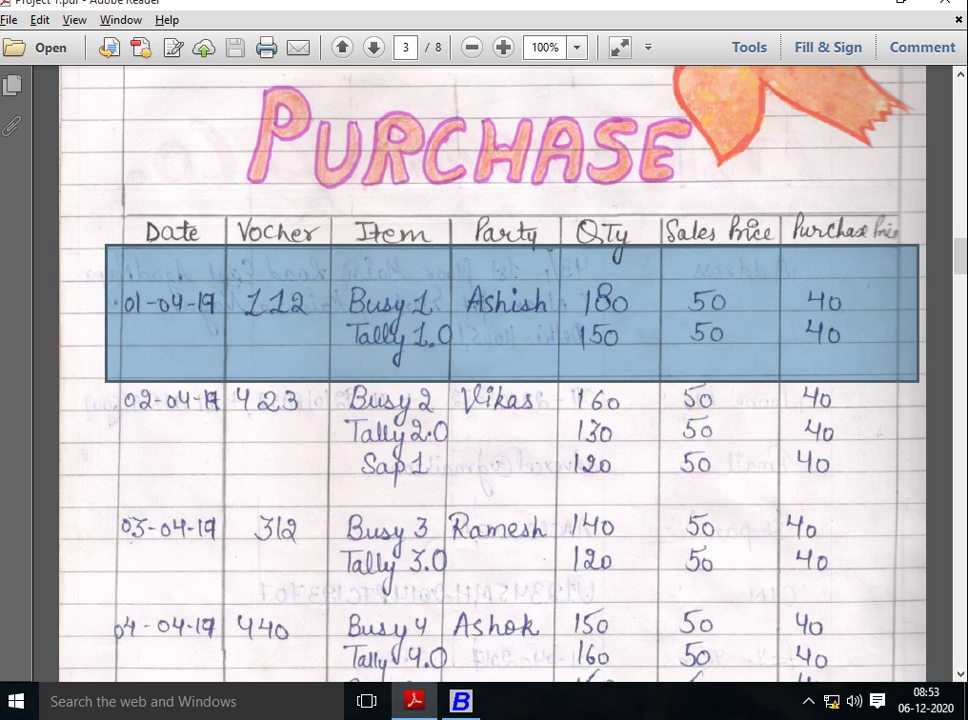
pyautogui.hotkey('alt', 'Tab')
pyautogui.press('Return')
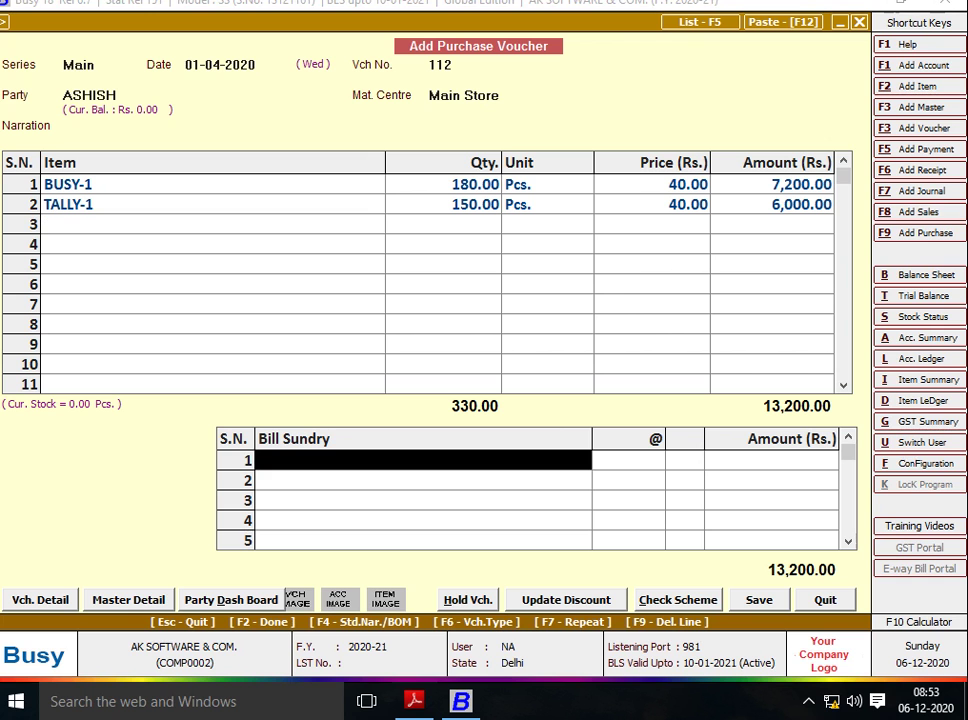
pyautogui.press('Return')
pyautogui.press('F2')
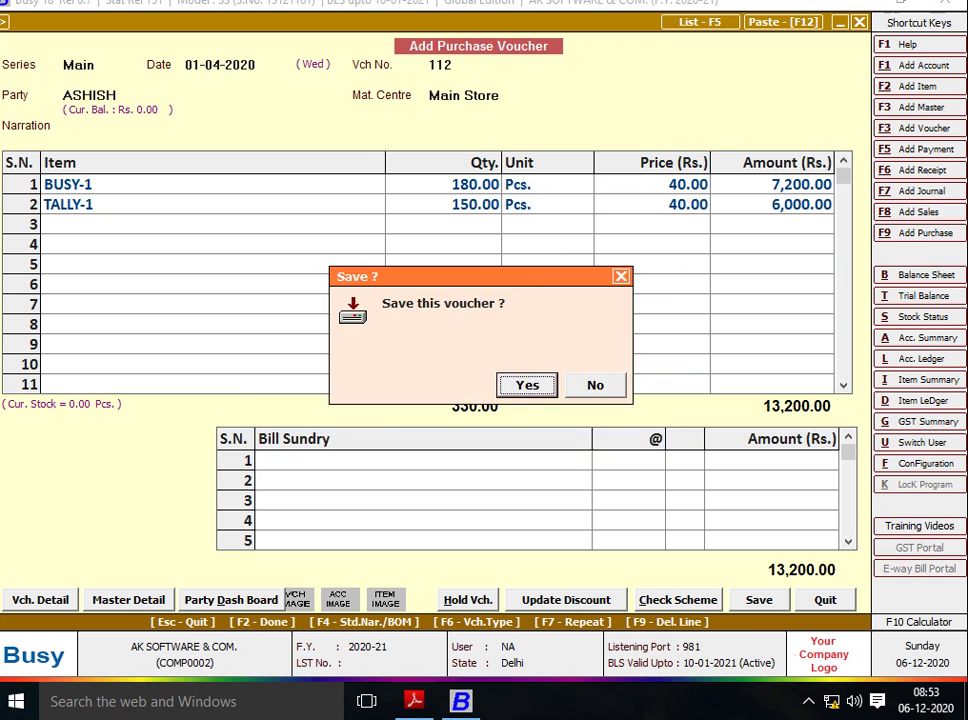
pyautogui.press('Escape')
pyautogui.press('Return')
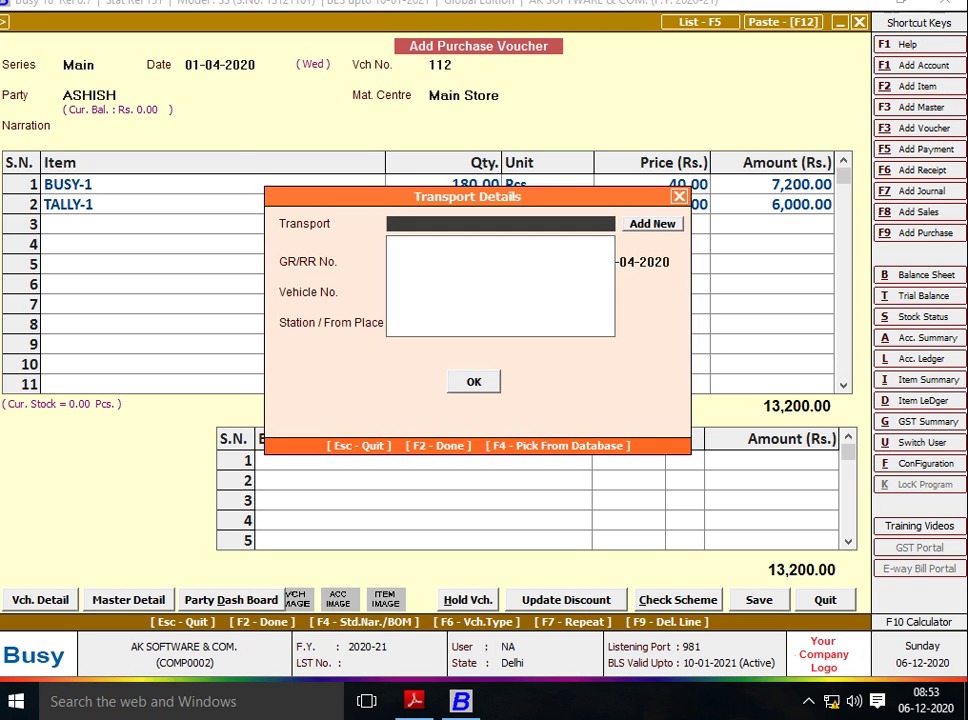
pyautogui.press('F2')
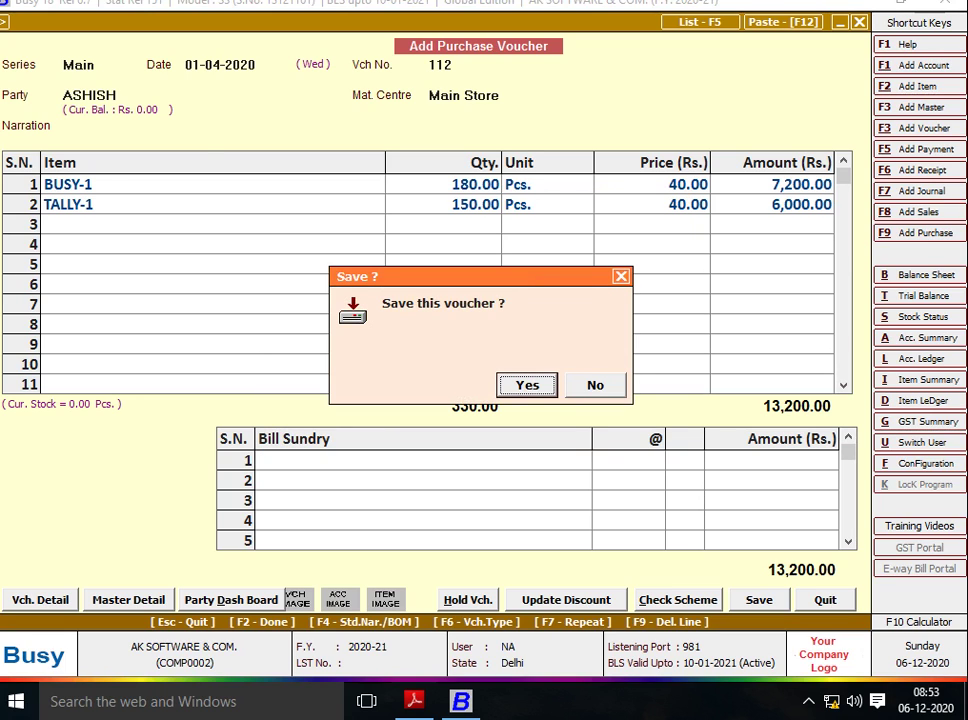
pyautogui.press('Return')
pyautogui.hotkey('alt', 'Tab')
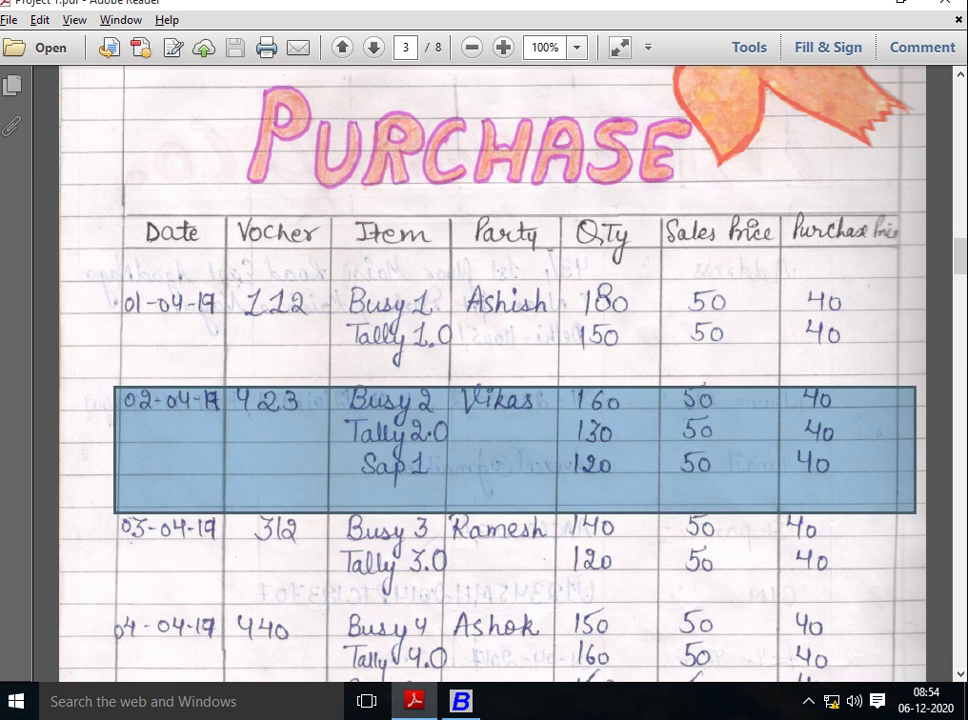
# Start the next voucher dated 02-04-2020 as number 423 and begin typing the party name.
pyautogui.hotkey('alt', 'Tab')
pyautogui.press('Return')
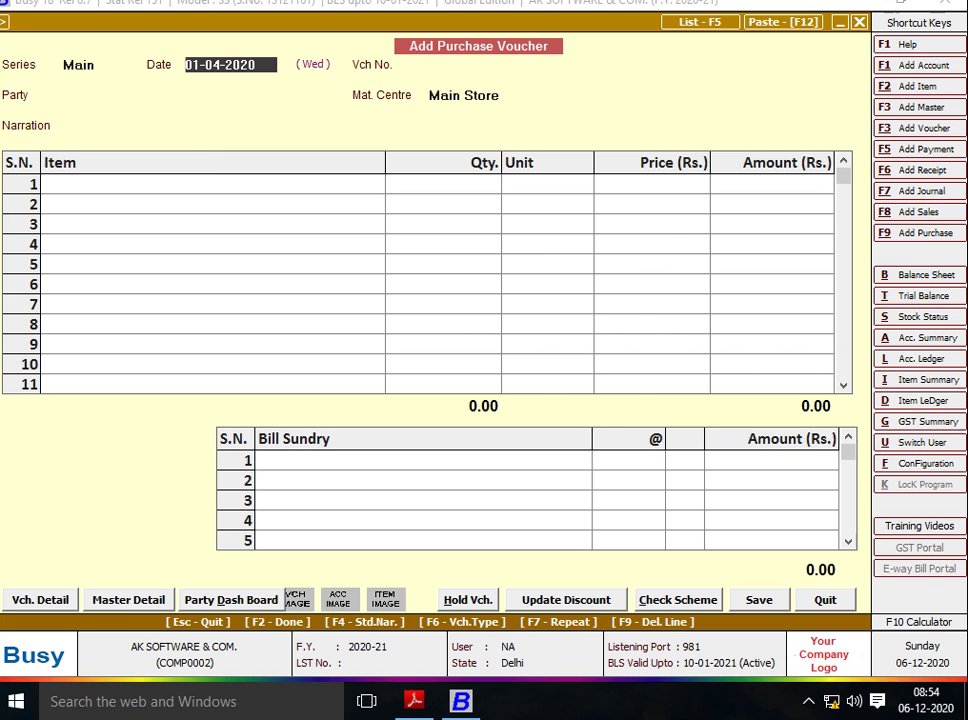
pyautogui.write('02')
pyautogui.press('Return')
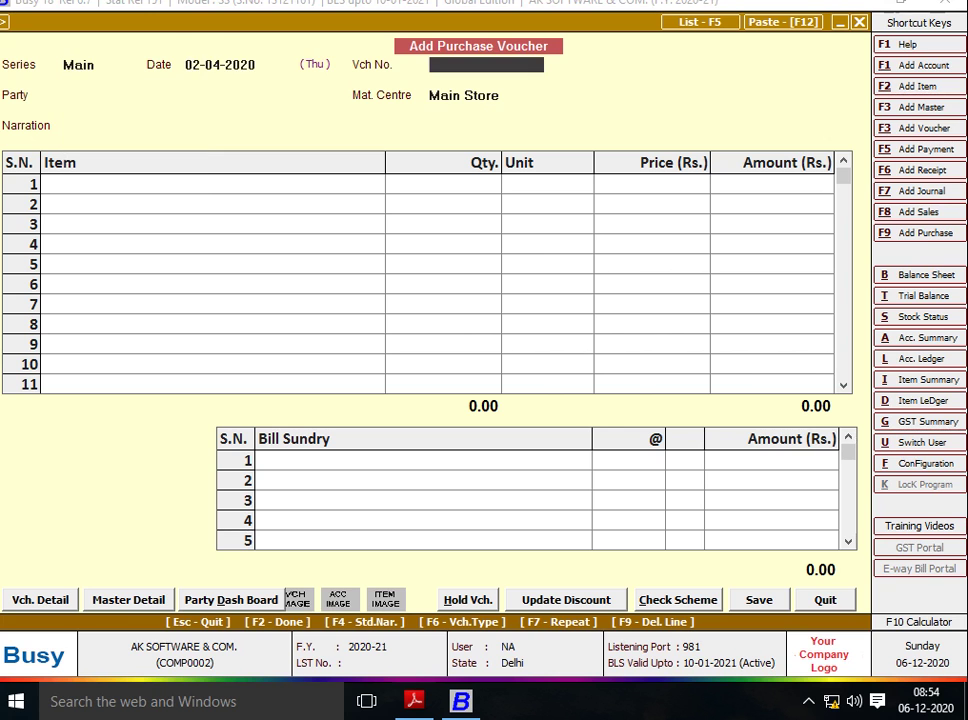
pyautogui.hotkey('alt', 'Tab')
pyautogui.hotkey('alt', 'Tab')
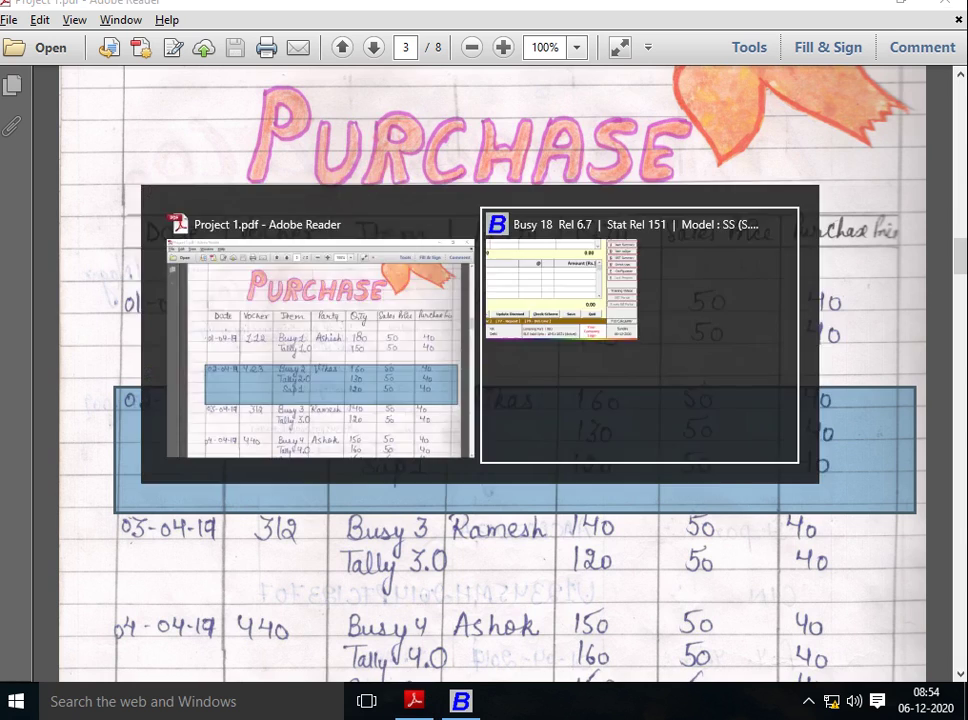
pyautogui.write('423')
pyautogui.press('Return')
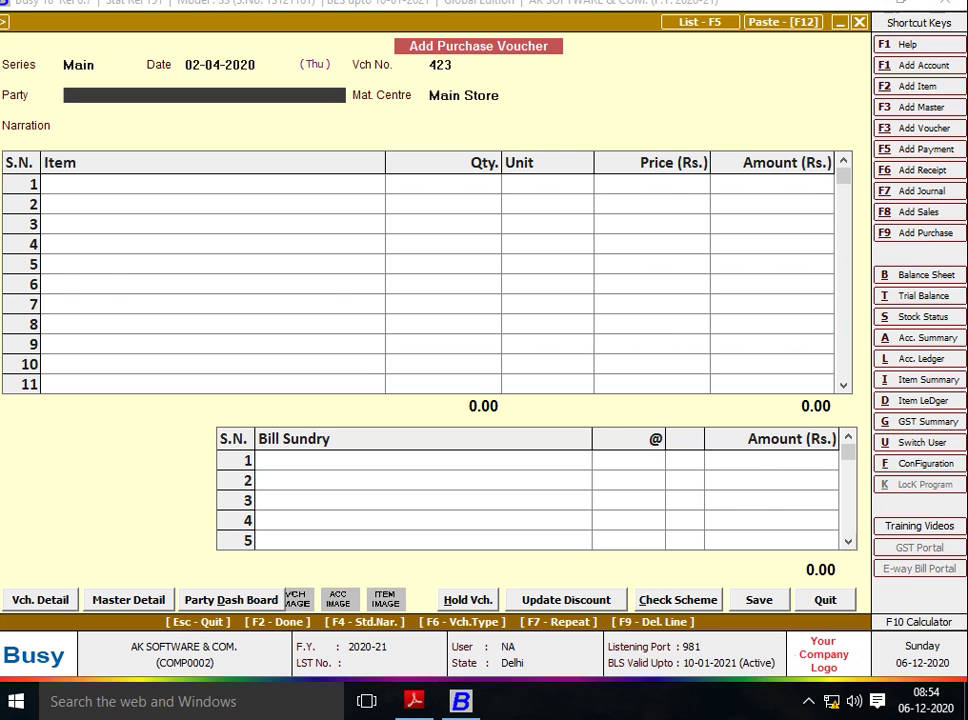
pyautogui.hotkey('alt', 'Tab')
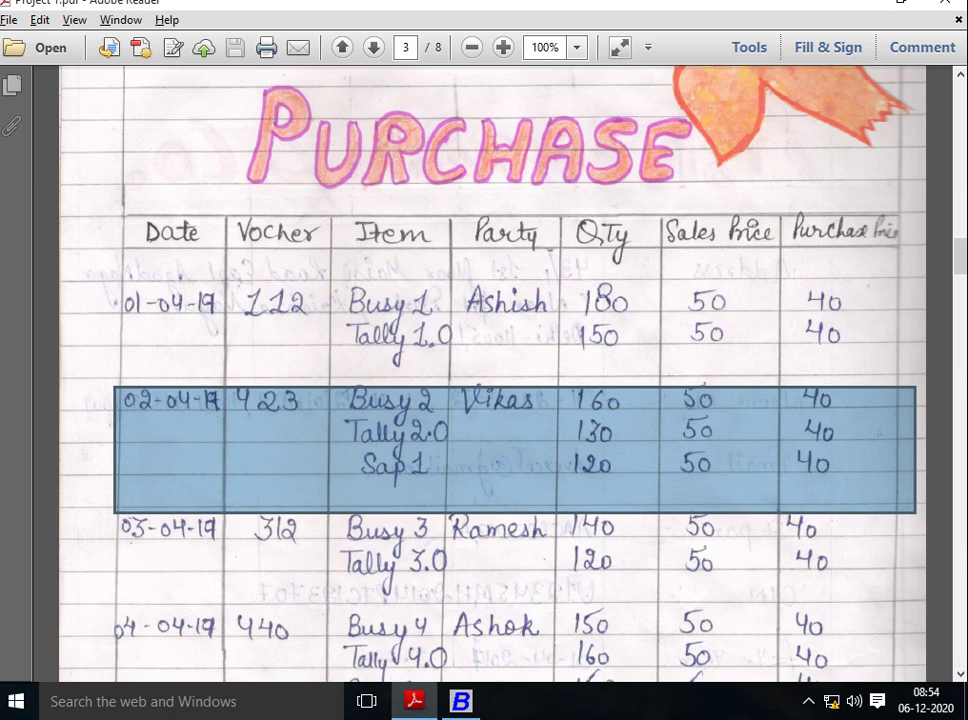
pyautogui.hotkey('alt', 'Tab')
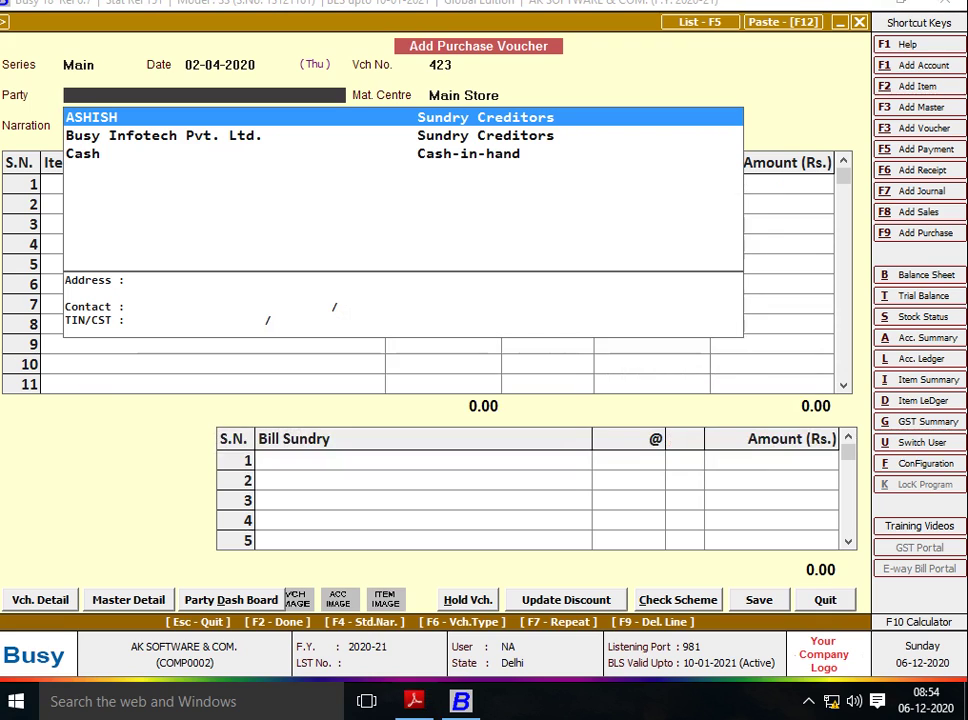
pyautogui.write('V')
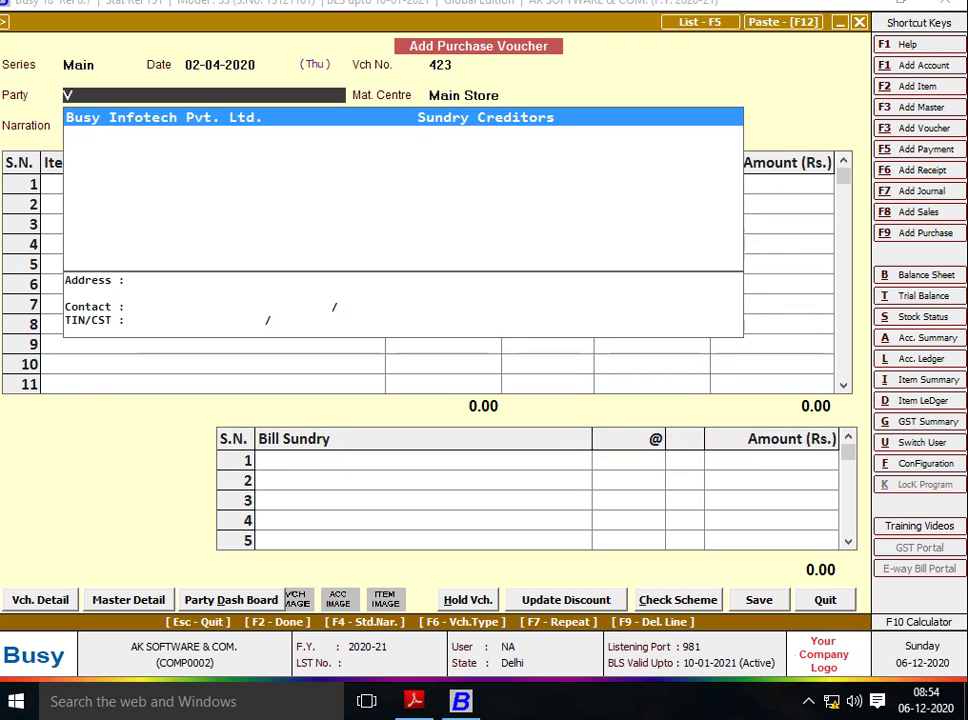
# Create the new supplier account under Sundry Creditors and save it as voucher 423's party.
pyautogui.press('F3')
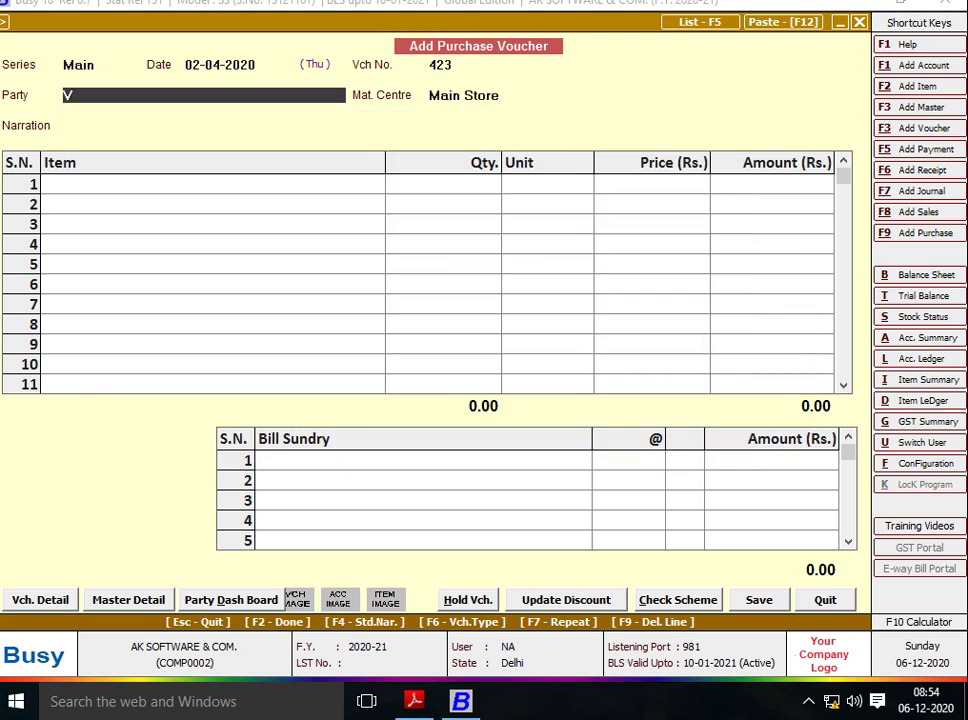
pyautogui.write('VIKASH')
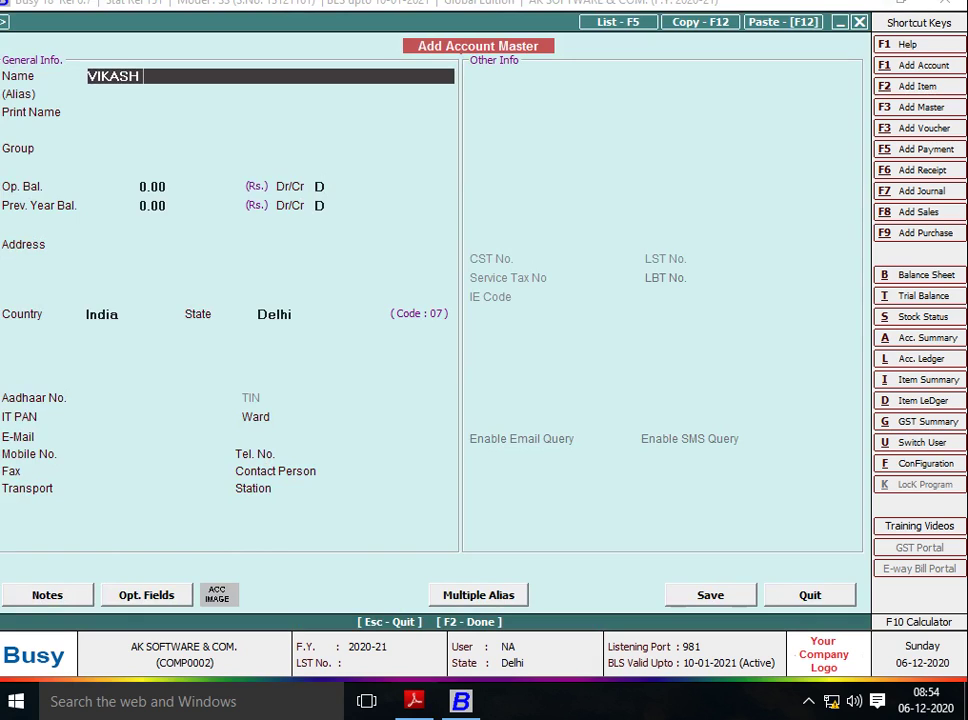
pyautogui.press('Return')
pyautogui.press('Return')
pyautogui.press('Return')
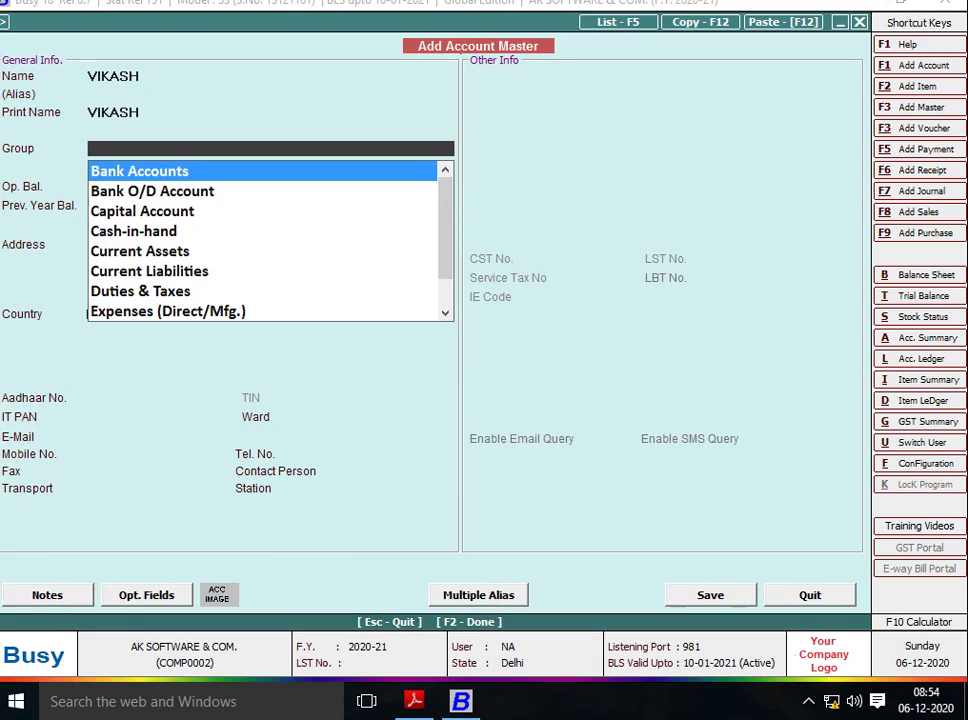
pyautogui.write('SUN')
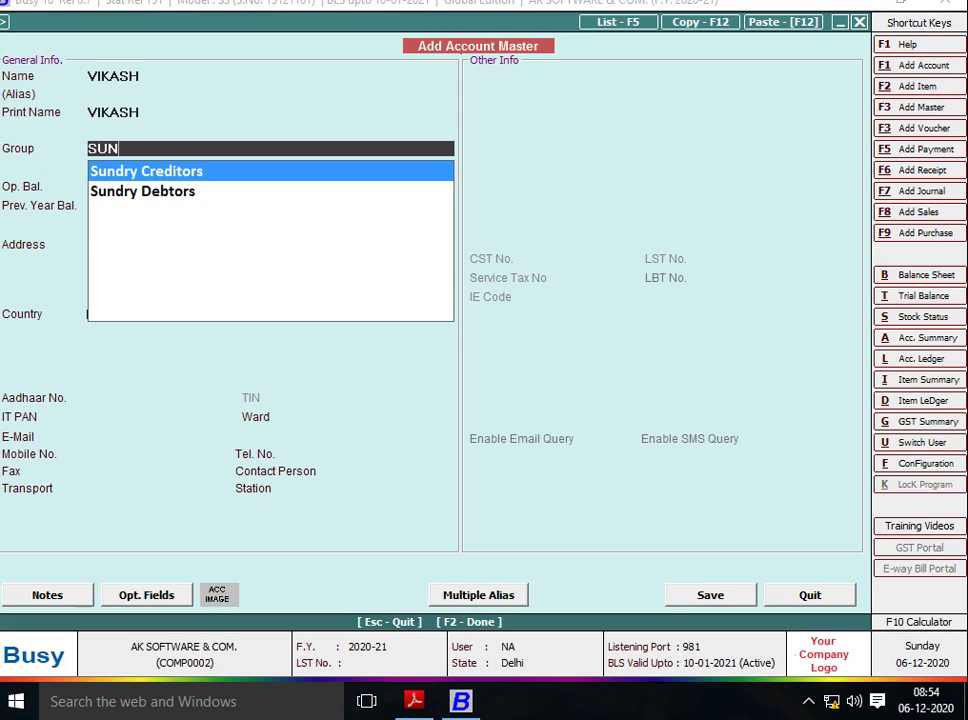
pyautogui.press('Return')
pyautogui.press('Return')
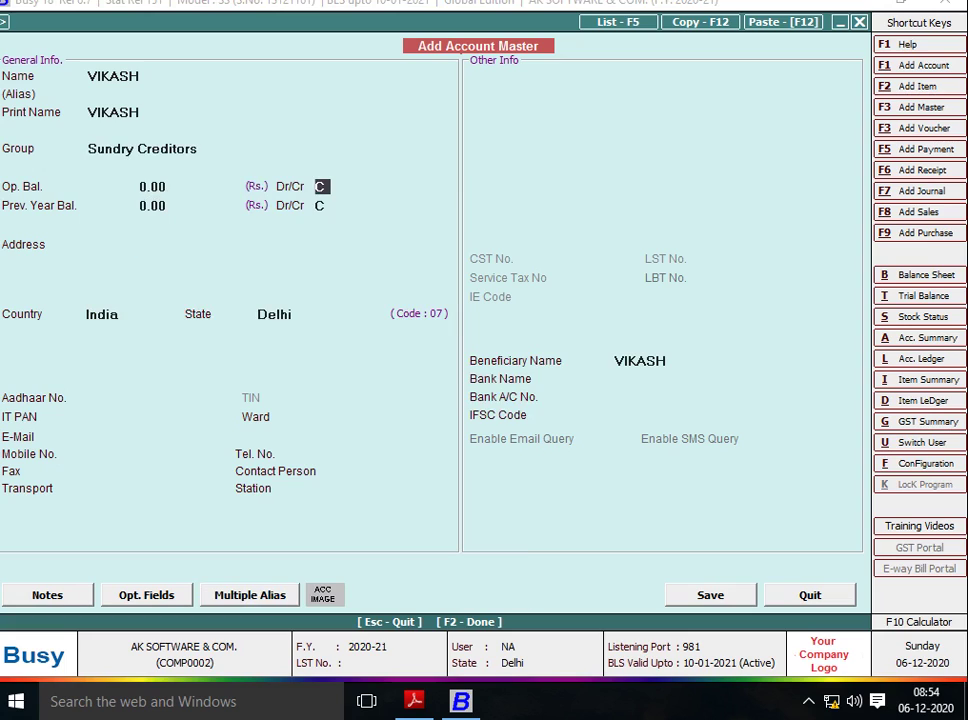
pyautogui.press('Return')
pyautogui.press('Return')
pyautogui.press('Return')
pyautogui.press('Return')
pyautogui.press('Return')
pyautogui.press('Return')
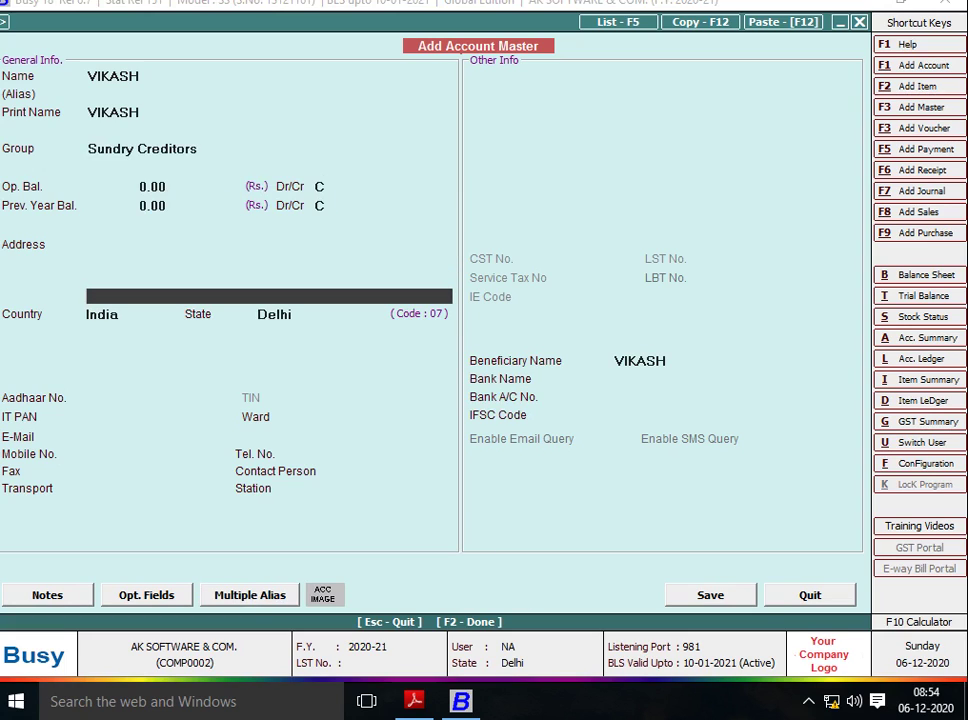
pyautogui.press('F2')
pyautogui.press('Return')
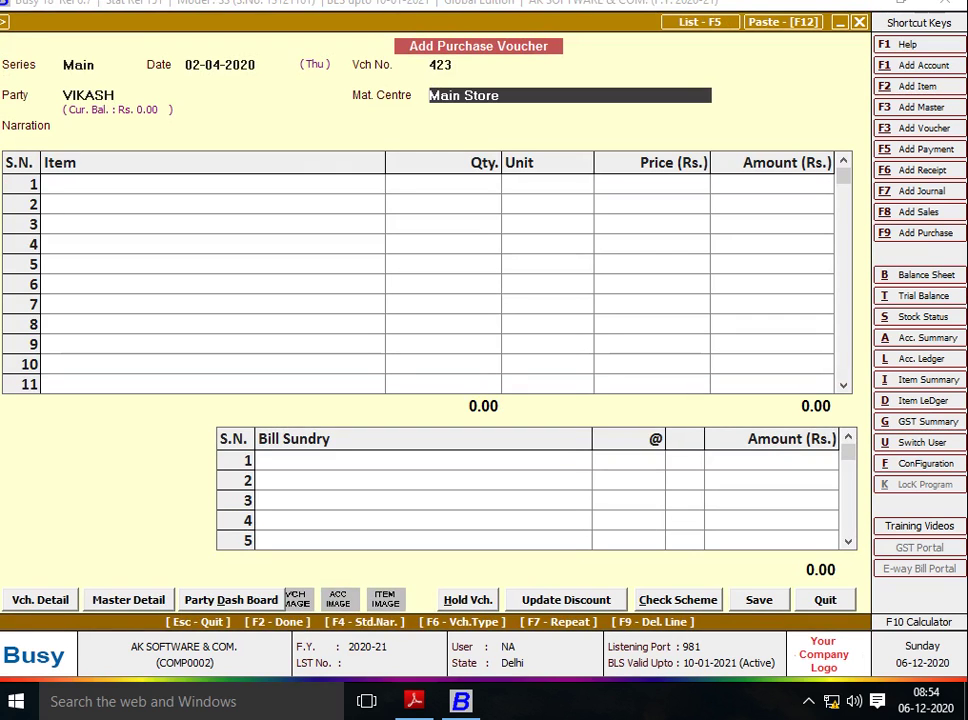
pyautogui.press('Return')
pyautogui.press('Return')
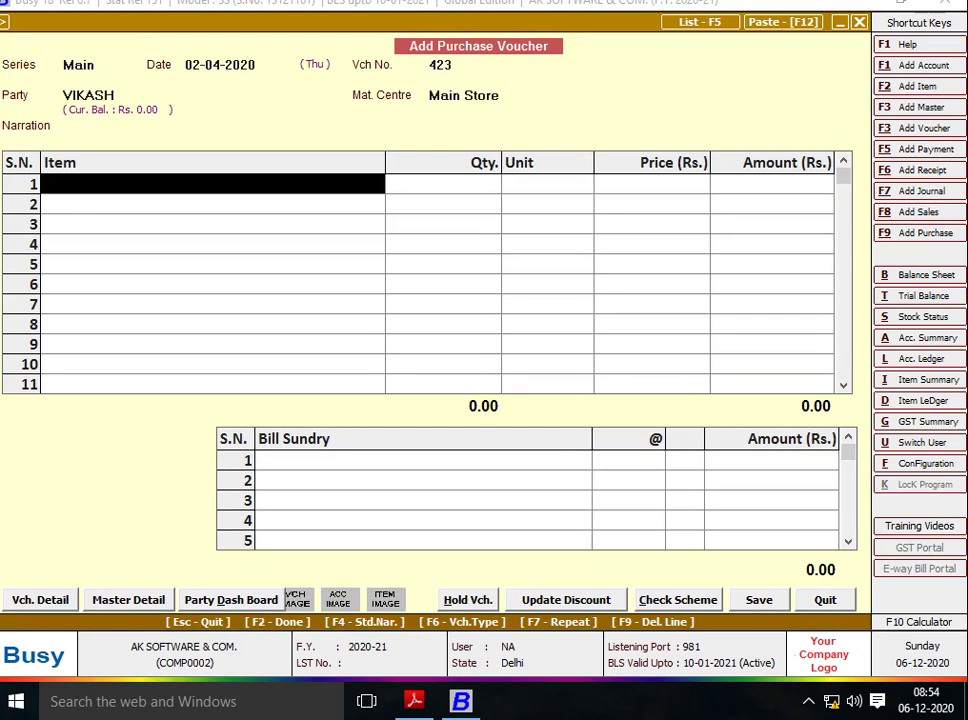
# Start a new item named BUSY-2 with unit Pcs., checking the name against the purchase sheet.
pyautogui.hotkey('alt', 'Tab')
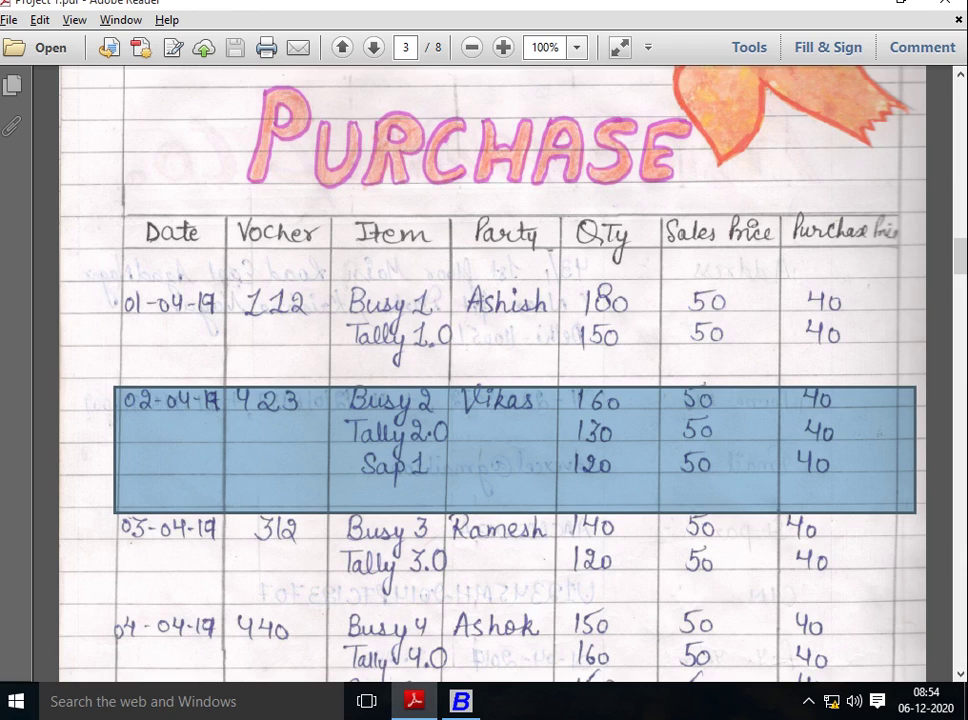
pyautogui.hotkey('alt', 'Tab')
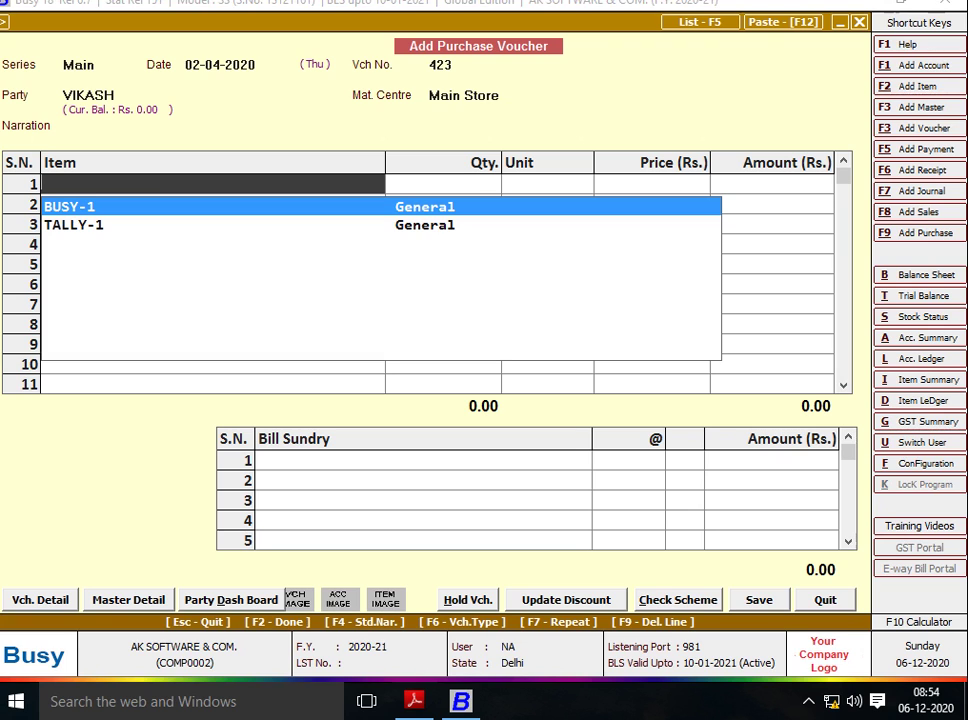
pyautogui.press('F3')
pyautogui.write('B')
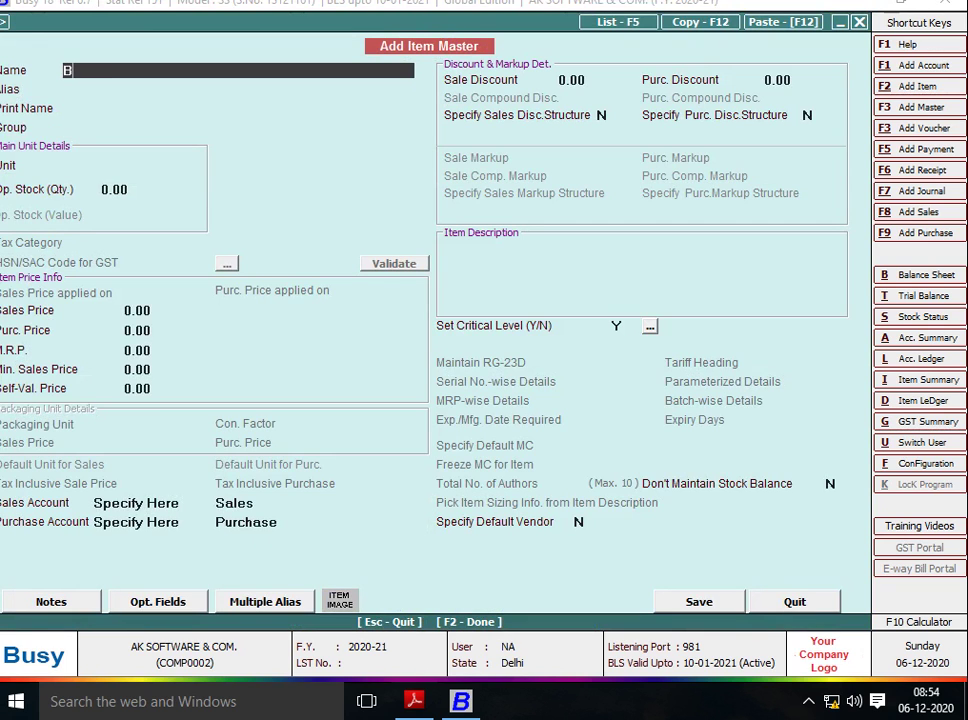
pyautogui.write('USY-')
pyautogui.hotkey('alt', 'Tab')
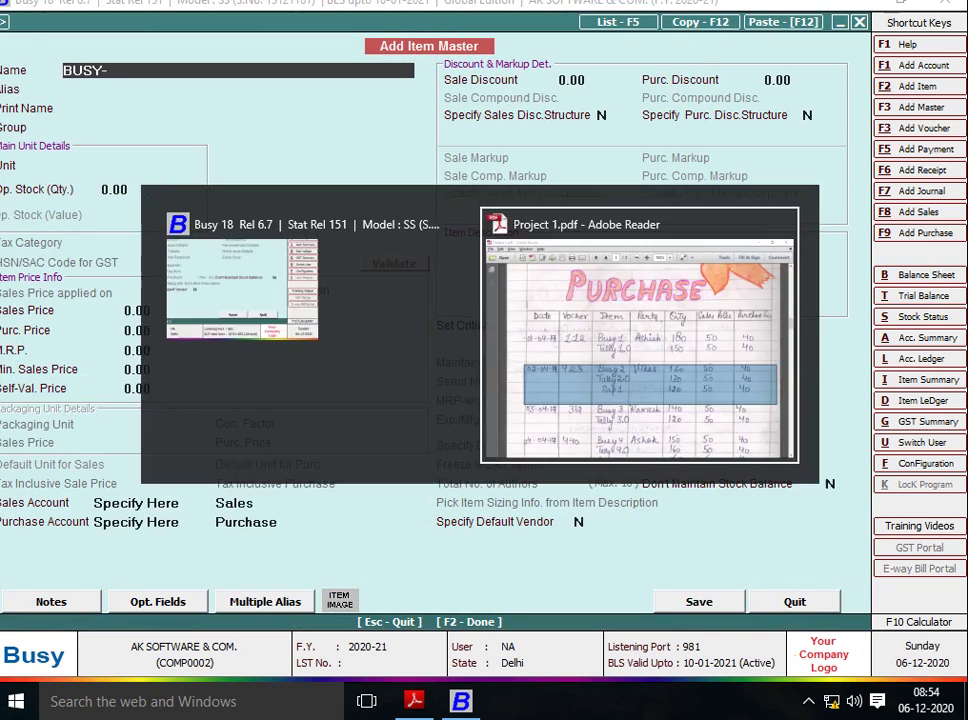
pyautogui.hotkey('alt', 'Tab')
pyautogui.write('2')
pyautogui.press('Return')
pyautogui.press('Return')
pyautogui.press('Return')
pyautogui.press('Return')
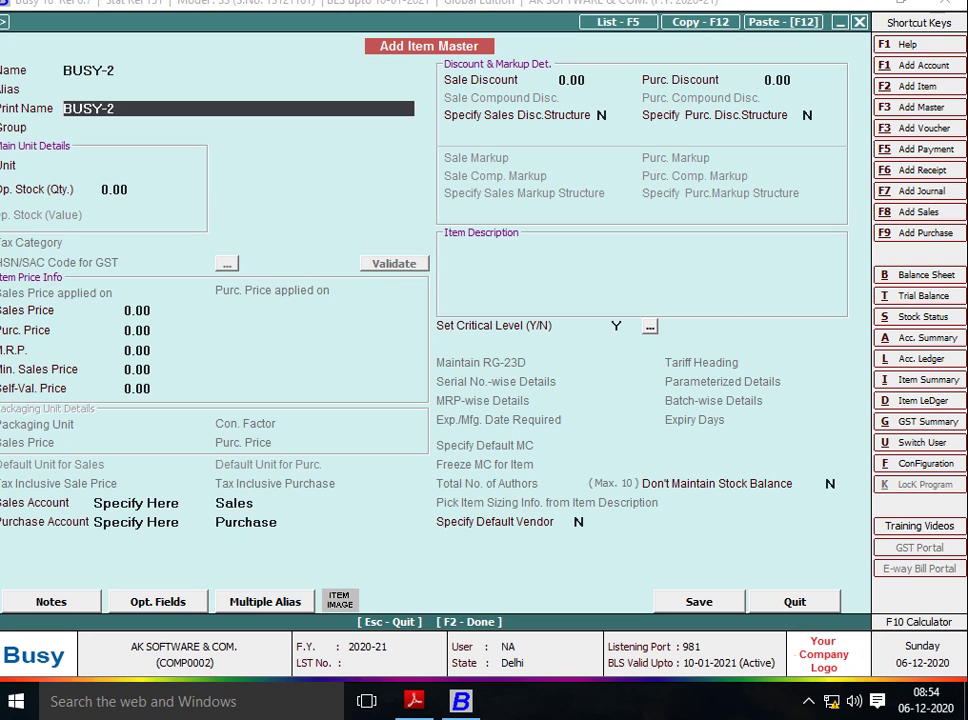
pyautogui.write('PC')
pyautogui.press('Return')
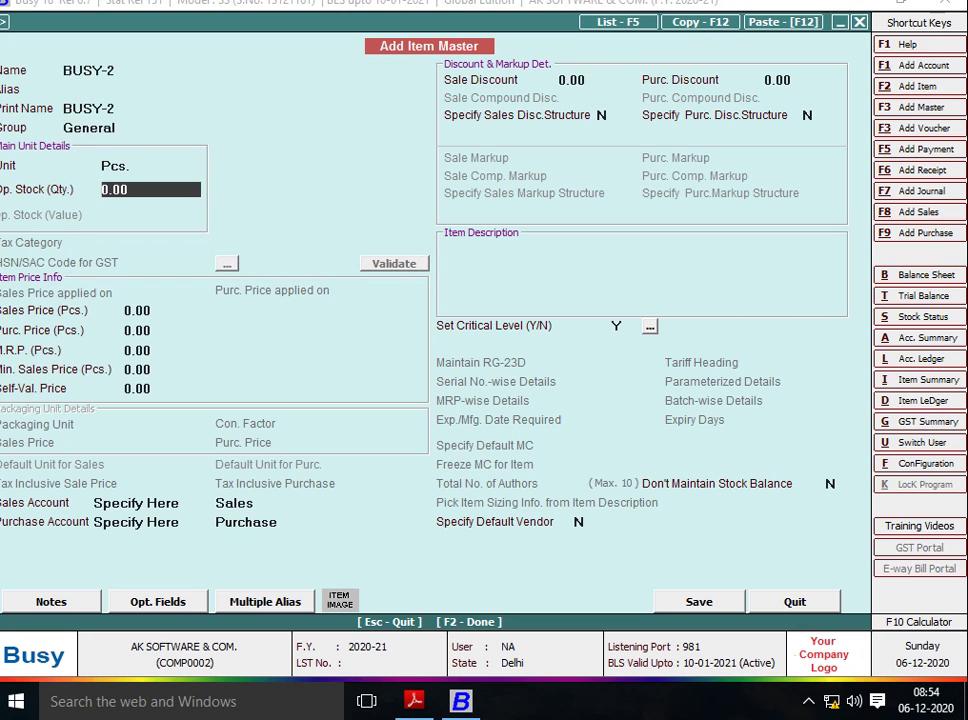
# Give BUSY-2 sales price 50 and purchase price 40, then save the item.
pyautogui.press('Return')
pyautogui.hotkey('alt', 'Tab')
pyautogui.hotkey('alt', 'Tab')
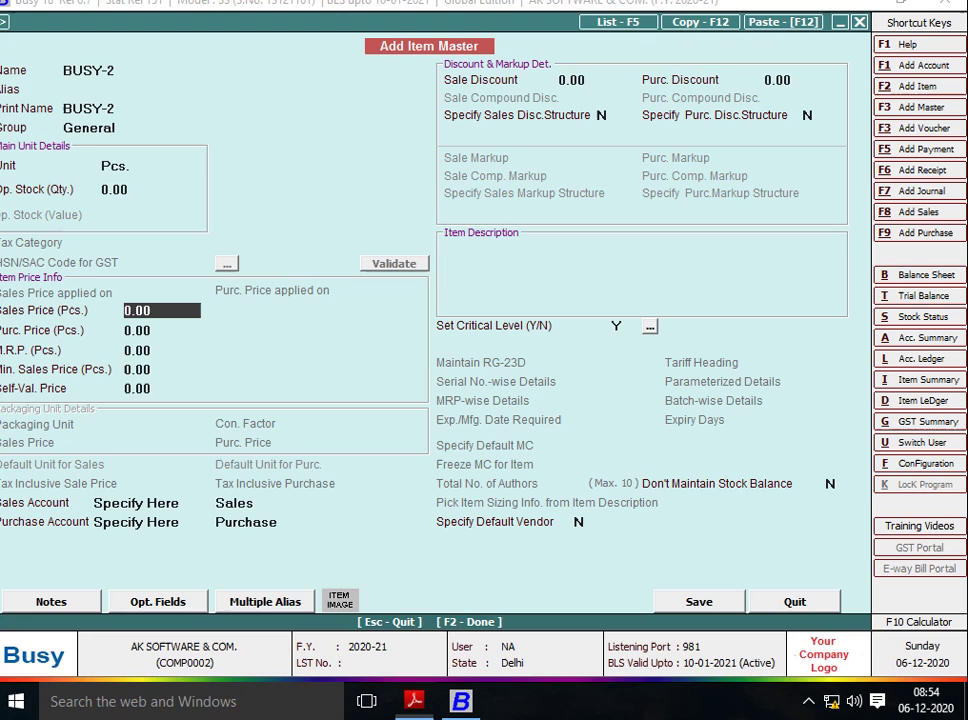
pyautogui.write('5')
pyautogui.hotkey('alt', 'Tab')
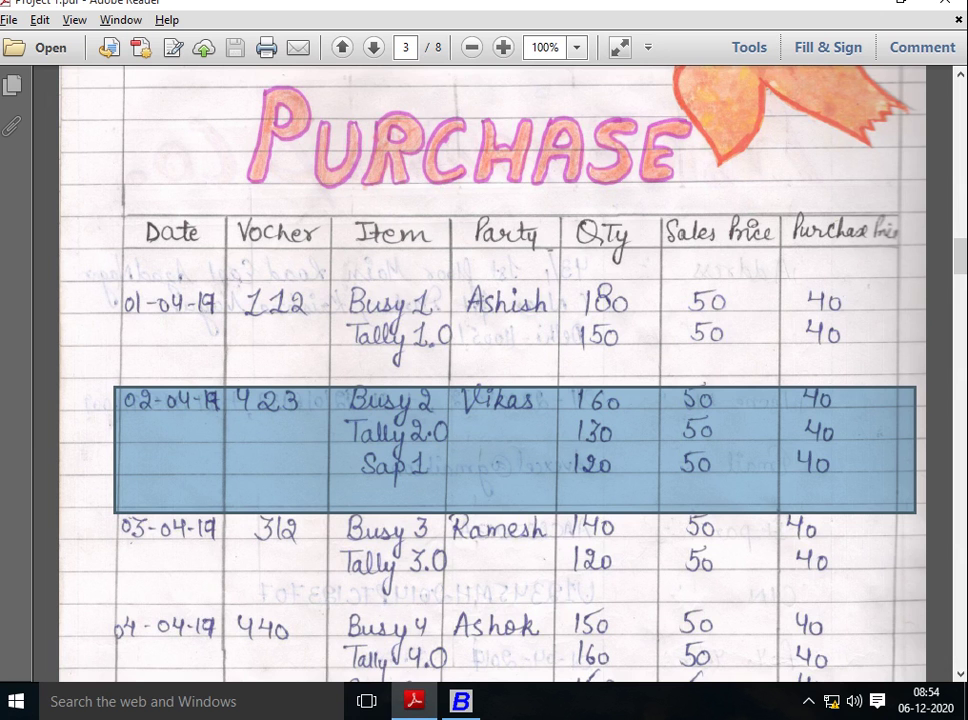
pyautogui.hotkey('alt', 'Tab')
pyautogui.write('0')
pyautogui.press('Return')
pyautogui.write('40')
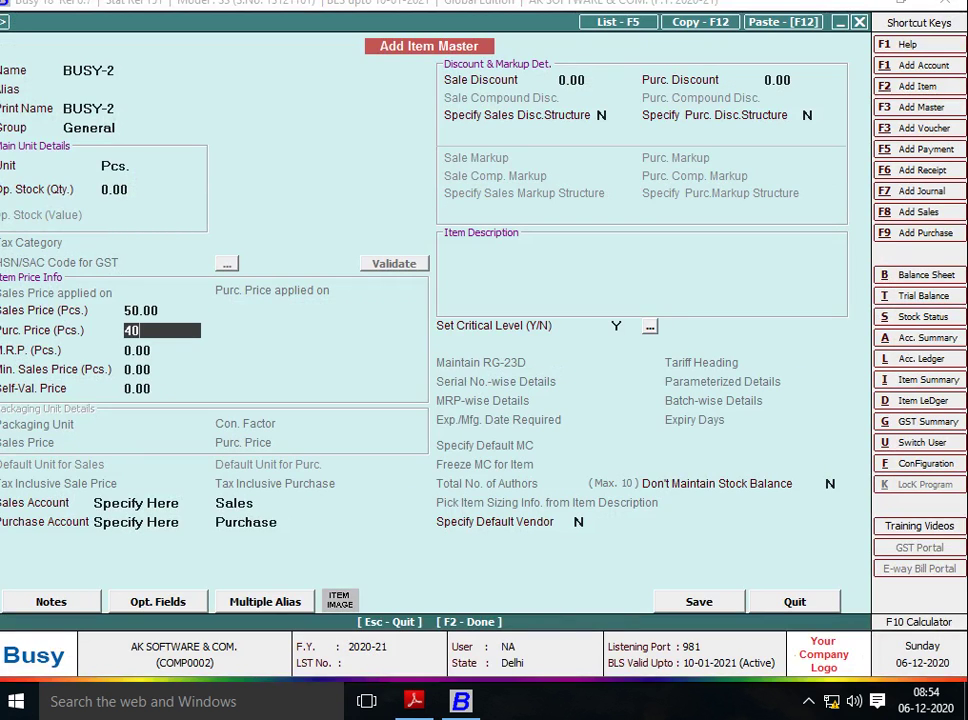
pyautogui.press('Return')
pyautogui.press('Return')
pyautogui.press('Return')
pyautogui.press('Return')
pyautogui.press('Return')
pyautogui.press('Return')
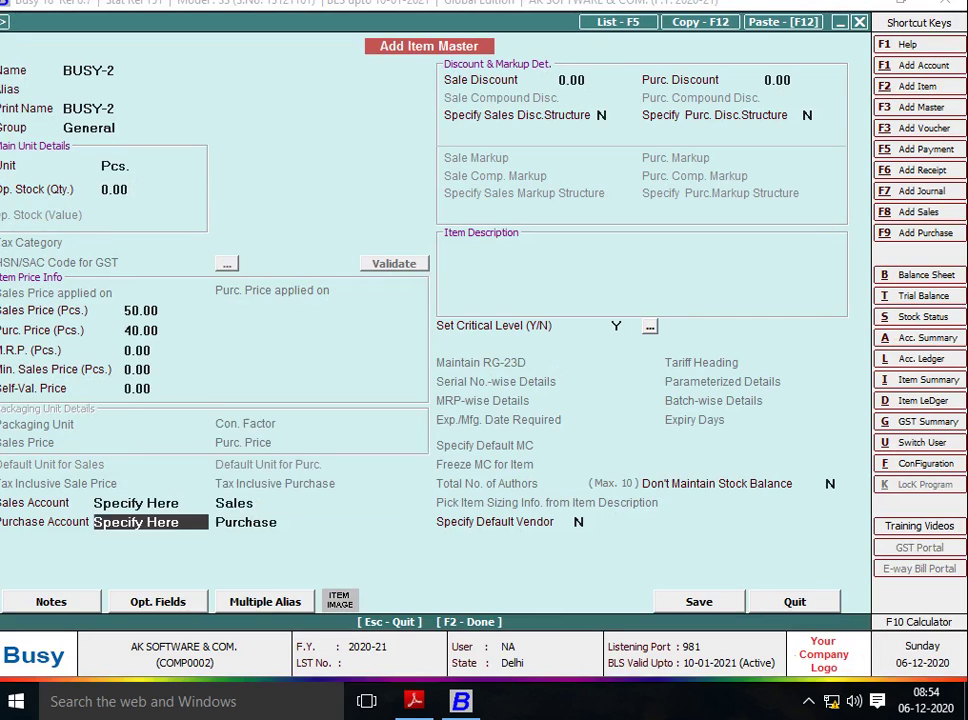
pyautogui.press('Return')
pyautogui.press('Return')
pyautogui.press('Return')
pyautogui.press('Return')
pyautogui.press('Return')
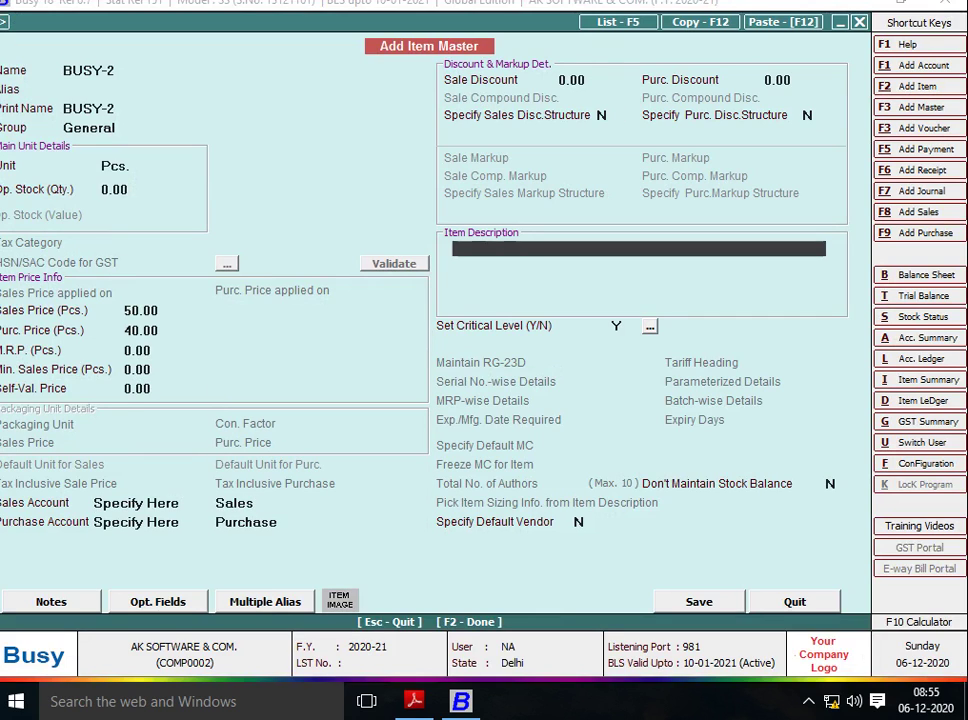
pyautogui.press('Return')
pyautogui.press('Return')
pyautogui.press('Return')
pyautogui.hotkey('alt', 'Tab')
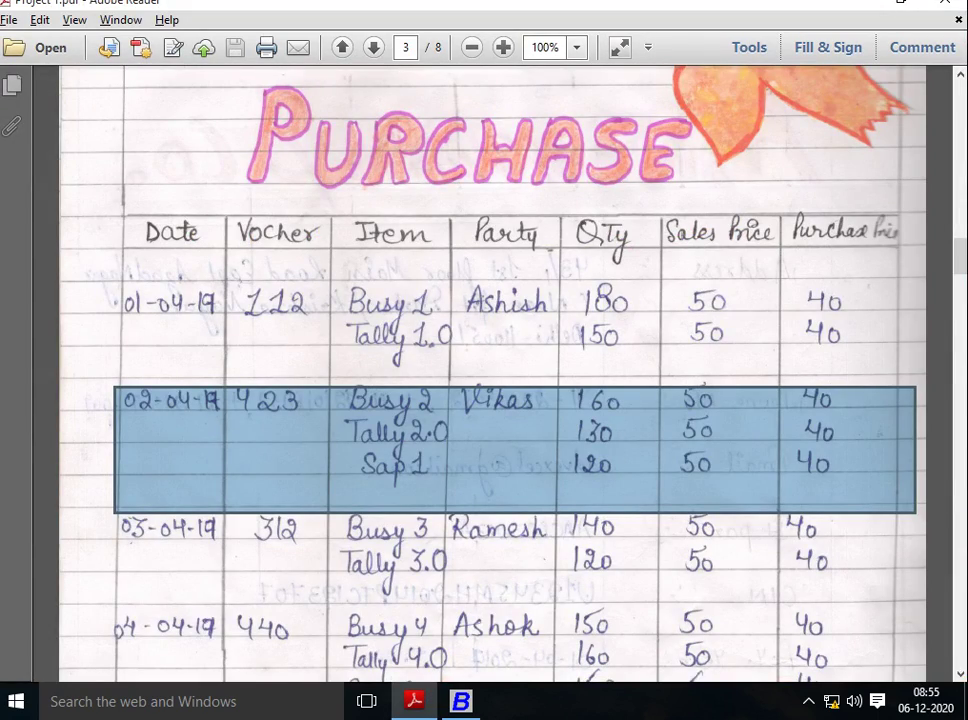
# Enter quantity 160 for BUSY-2 on the voucher.
pyautogui.hotkey('alt', 'Tab')
pyautogui.hotkey('alt', 'Tab')
pyautogui.hotkey('alt', 'Tab')
pyautogui.write('160')
pyautogui.press('Return')
# Finish the BUSY-2 row and start a new item named TALLY-2 for row 2.
pyautogui.press('Return')
pyautogui.press('Return')
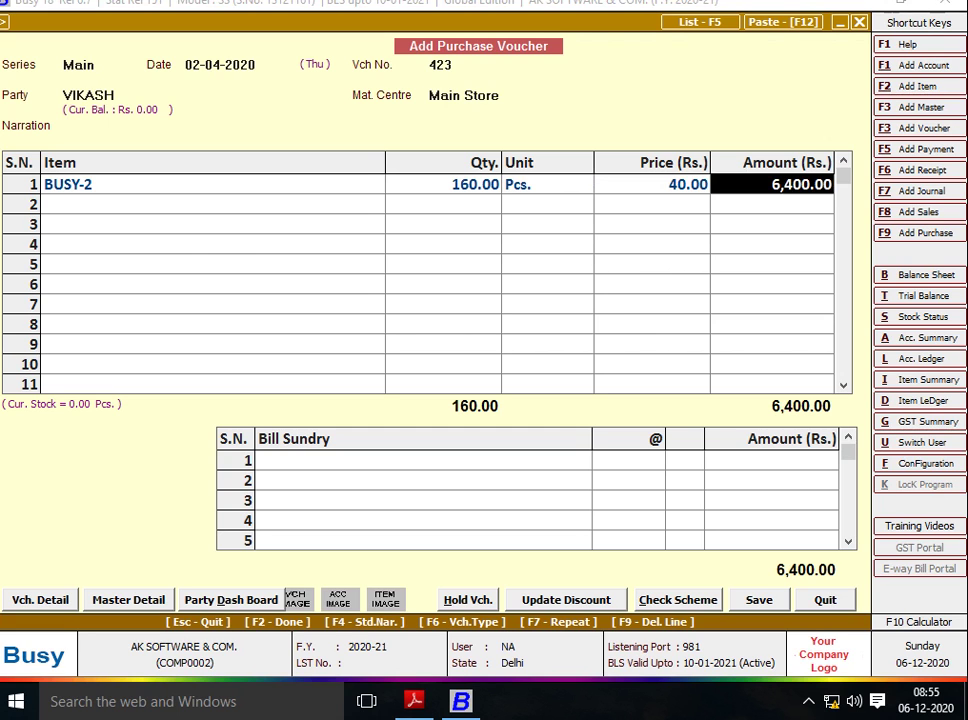
pyautogui.press('Return')
pyautogui.press('F3')
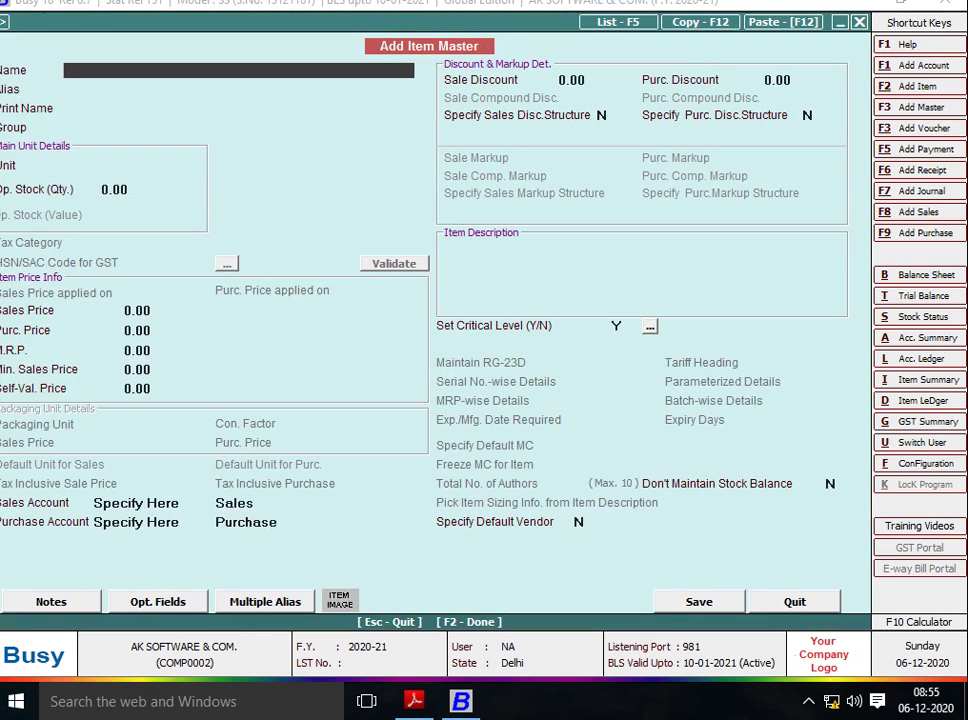
pyautogui.hotkey('alt', 'Tab')
pyautogui.hotkey('alt', 'Tab')
pyautogui.write('TA;')
pyautogui.press('BackSpace')
pyautogui.press('BackSpace')
pyautogui.write('LLY-2')
pyautogui.press('Return')
# Save TALLY-2 in group General with unit Pcs., sales price 50 and purchase price 40.
pyautogui.press('Return')
pyautogui.press('Return')
pyautogui.press('Return')
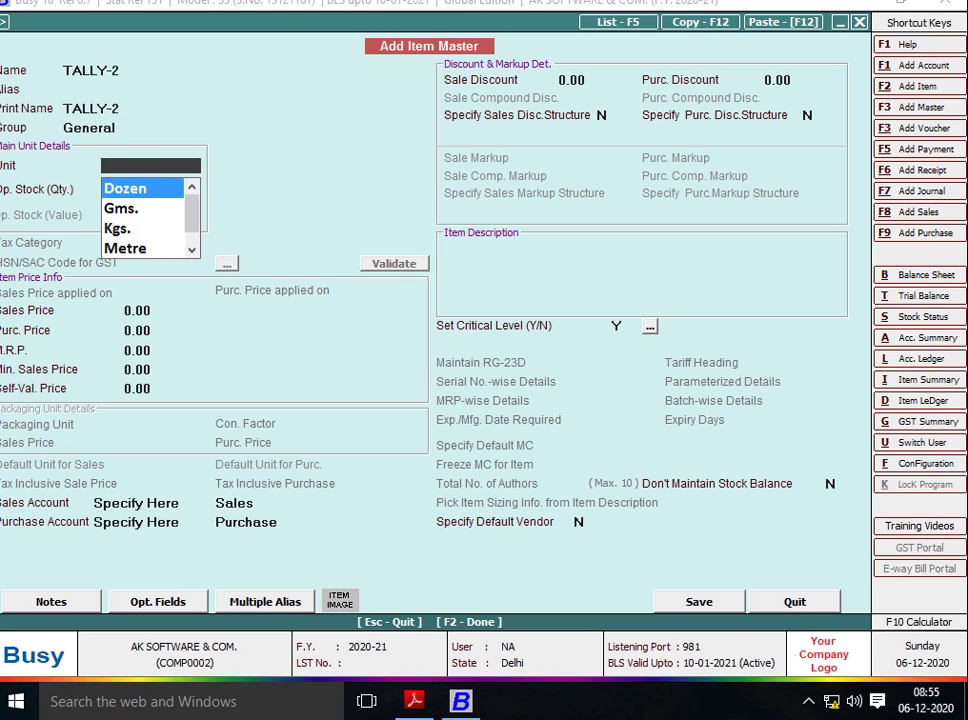
pyautogui.write('PC')
pyautogui.press('Return')
pyautogui.press('Return')
pyautogui.write('50')
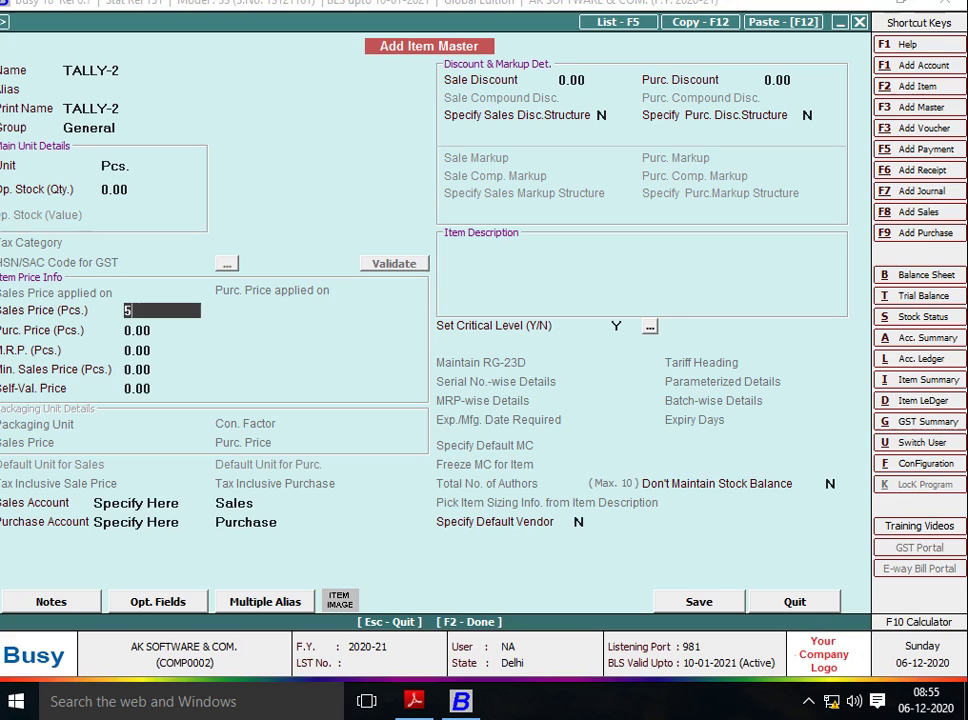
pyautogui.press('Return')
pyautogui.write('40')
pyautogui.press('Return')
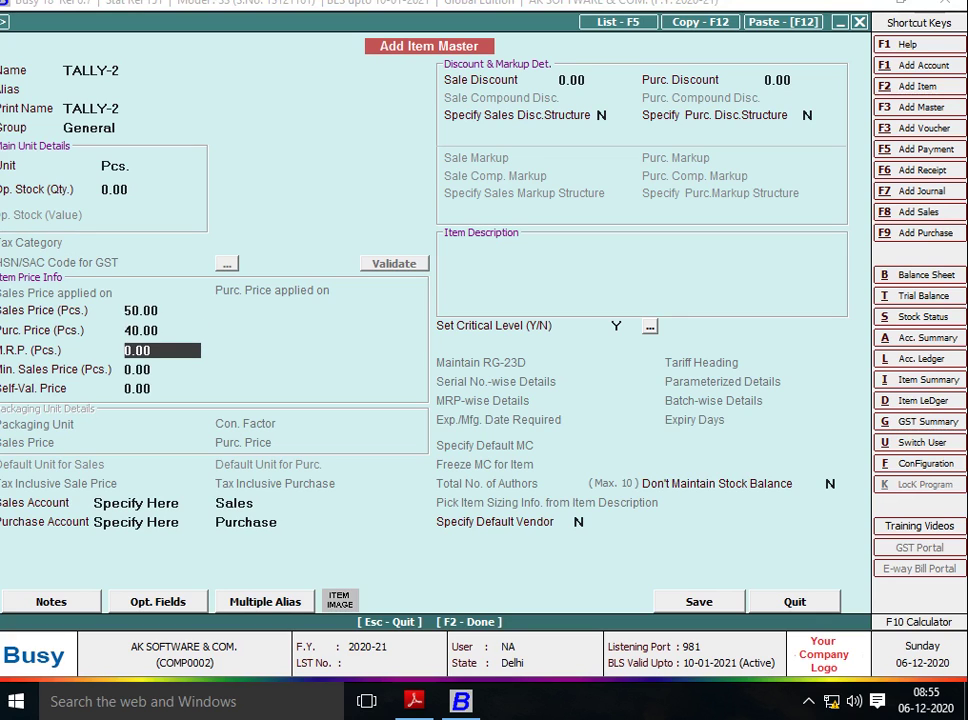
pyautogui.press('Return')
pyautogui.press('Return')
pyautogui.press('Return')
pyautogui.press('Return')
pyautogui.press('Return')
pyautogui.press('Return')
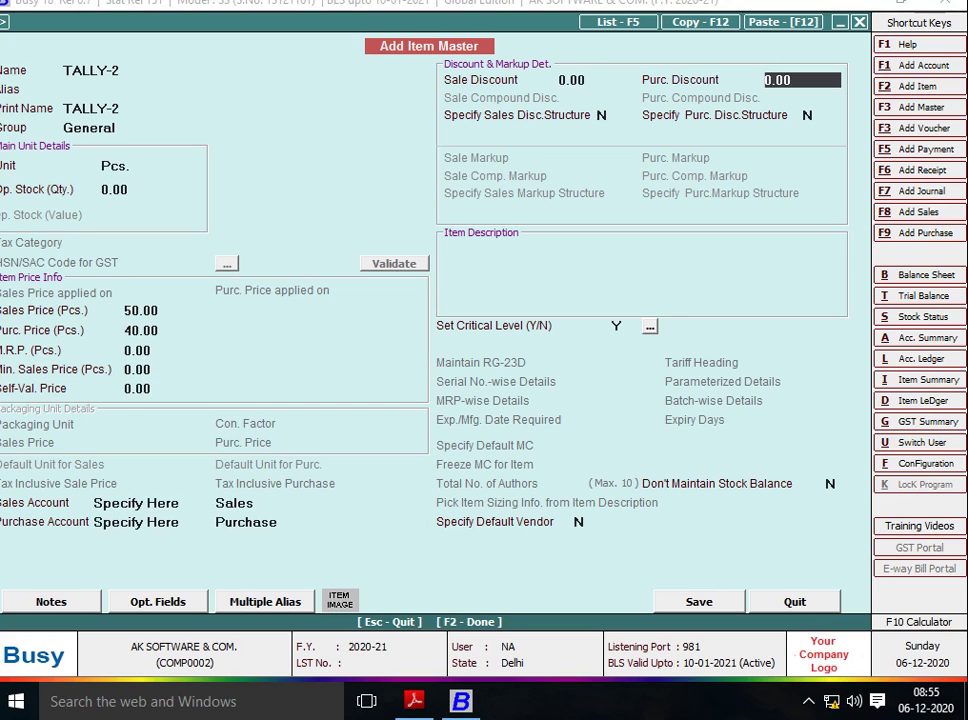
pyautogui.press('Return')
pyautogui.press('Return')
pyautogui.press('Return')
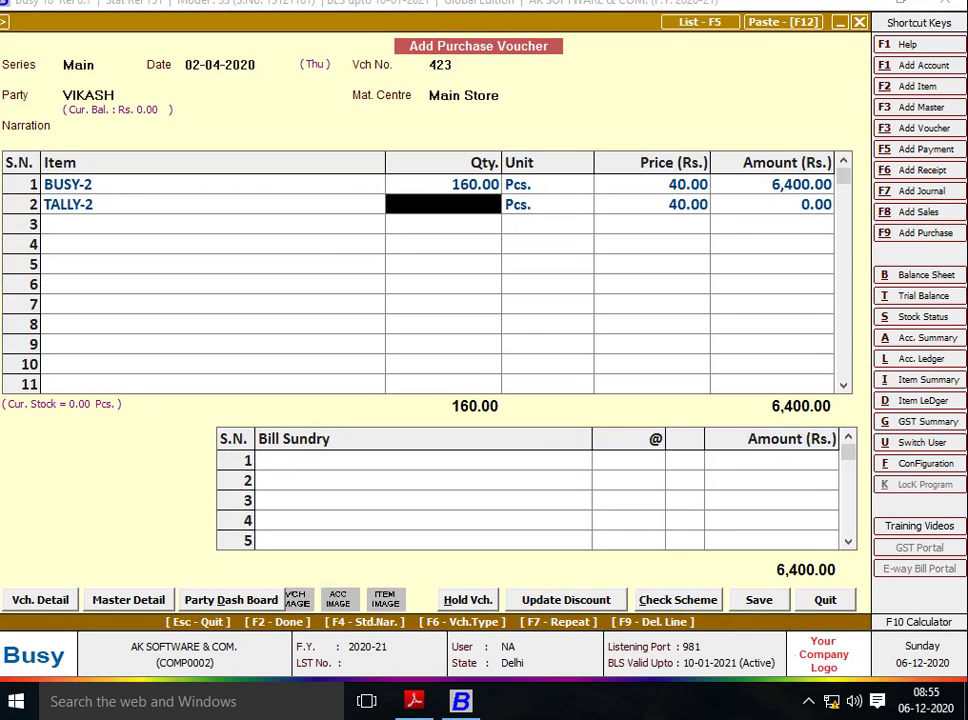
pyautogui.hotkey('alt', 'Tab')
# Enter quantity 130 for TALLY-2 at price 40.
pyautogui.hotkey('alt', 'Tab')
pyautogui.write('130')
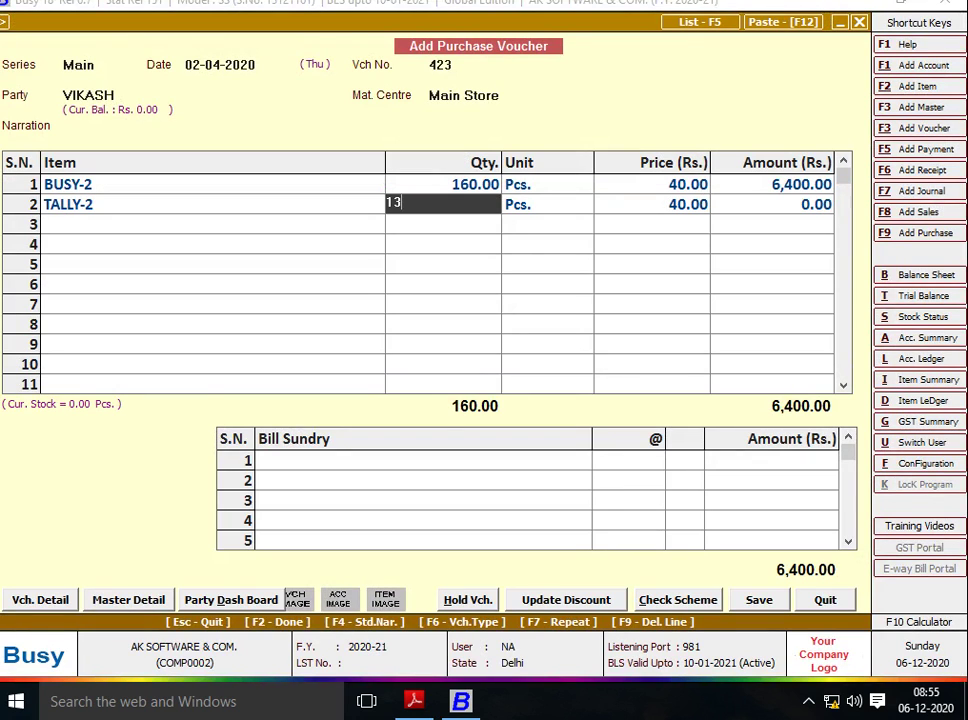
pyautogui.press('Return')
pyautogui.press('Return')
pyautogui.press('Return')
pyautogui.press('Return')
pyautogui.hotkey('alt', 'Tab')
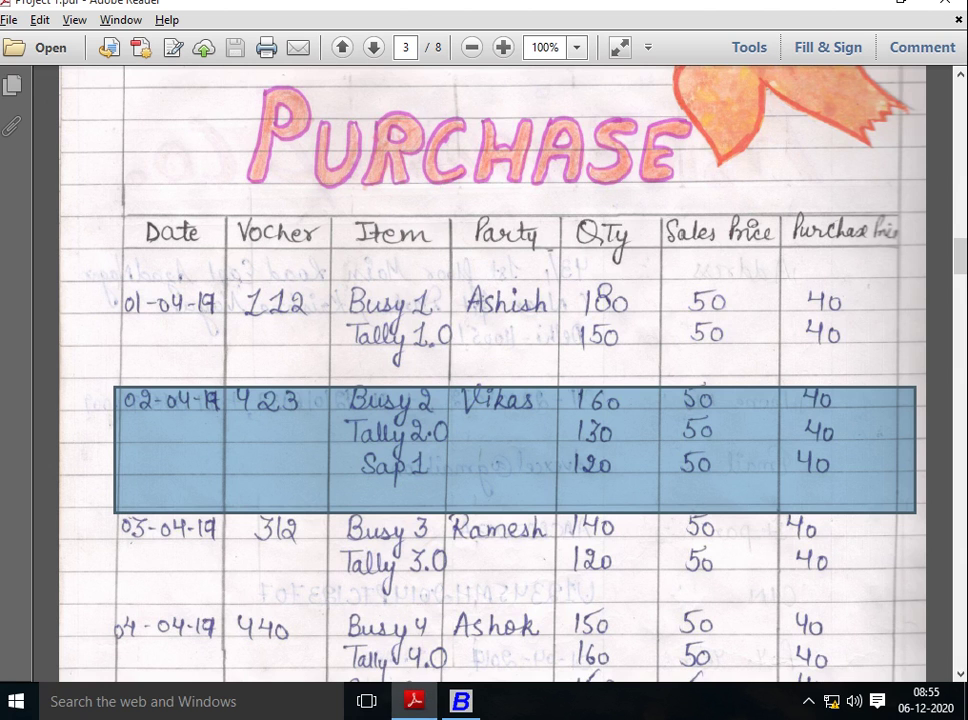
pyautogui.hotkey('alt', 'Tab')
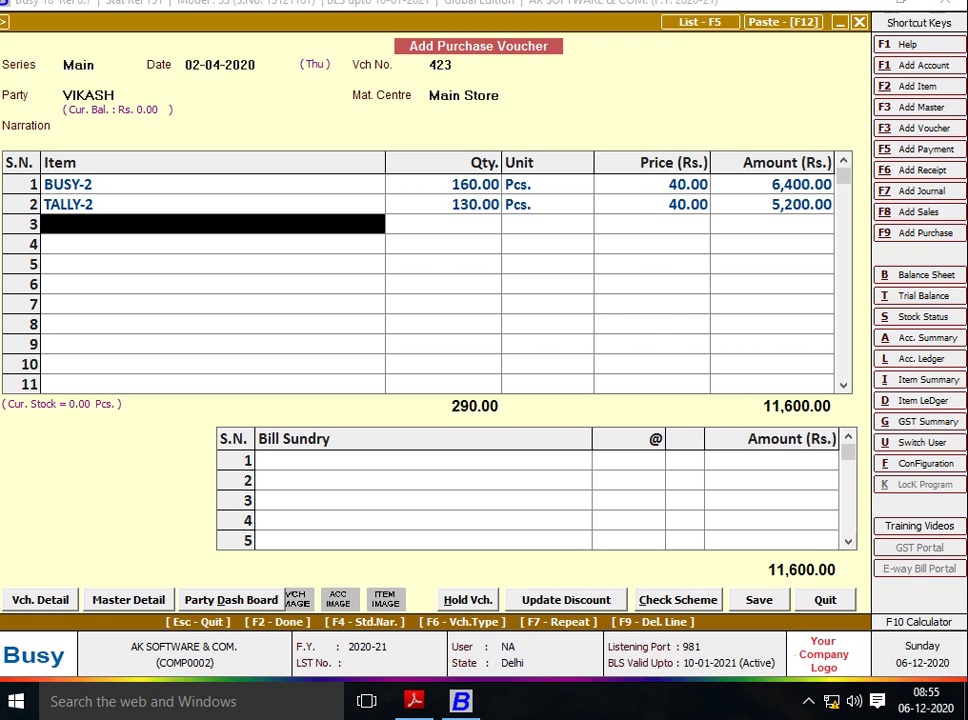
pyautogui.hotkey('alt', 'F2')
# Create and save item SAP-1: group General, unit Pcs., sales 50, purchase 40.
pyautogui.write('S')
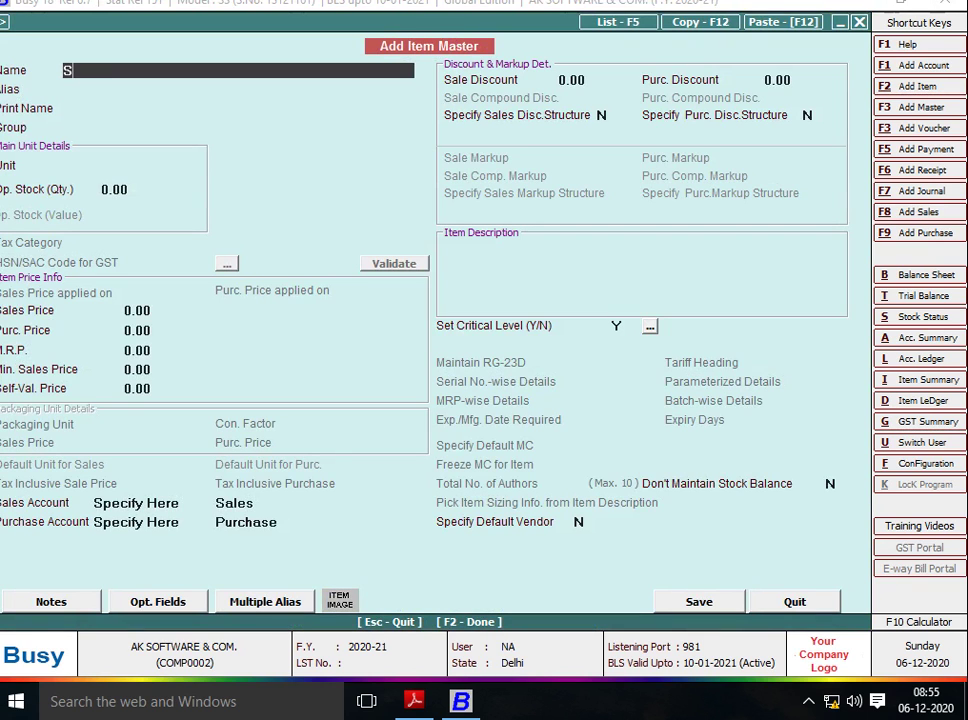
pyautogui.write('AP-1')
pyautogui.press('Return')
pyautogui.press('Return')
pyautogui.press('Return')
pyautogui.press('Return')
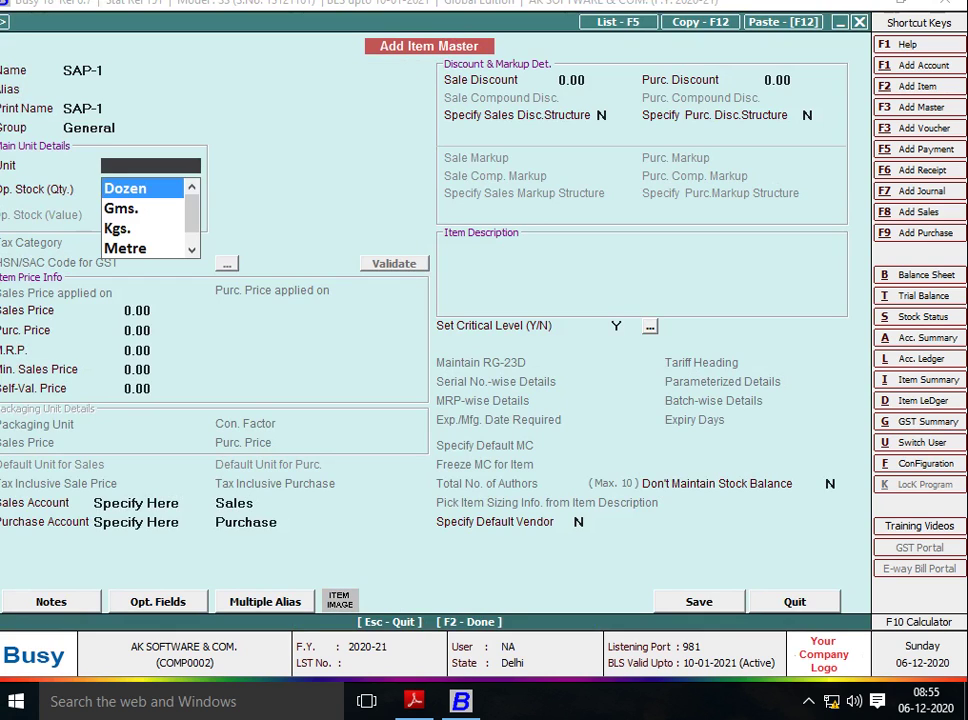
pyautogui.write('PC')
pyautogui.press('Return')
pyautogui.press('Return')
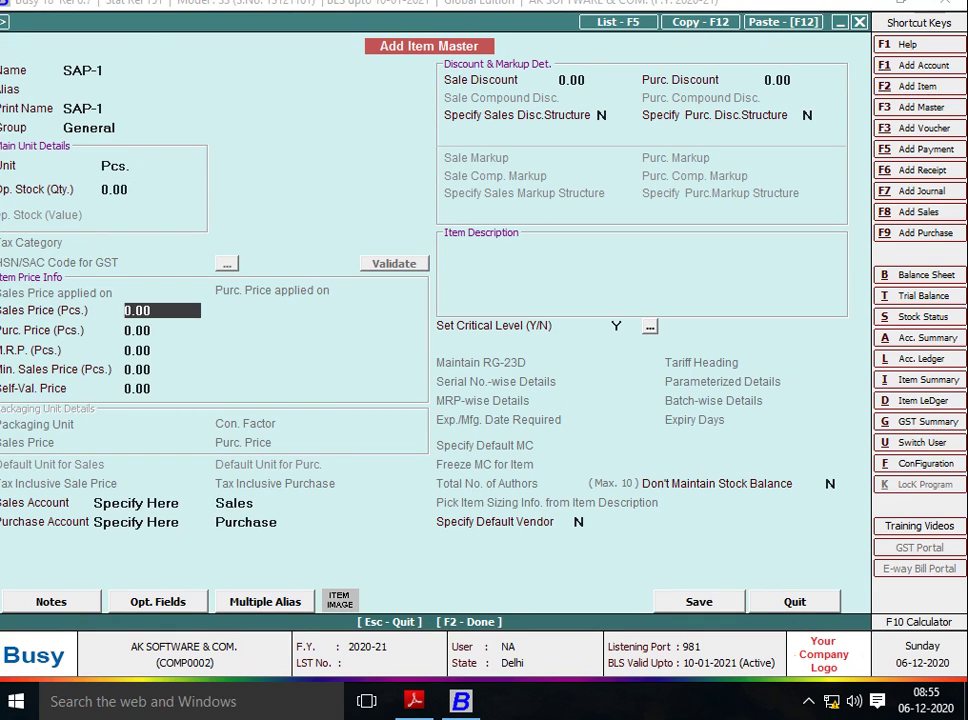
pyautogui.hotkey('alt', 'Tab')
pyautogui.hotkey('alt', 'Tab')
pyautogui.write('50')
pyautogui.press('Return')
pyautogui.write('40')
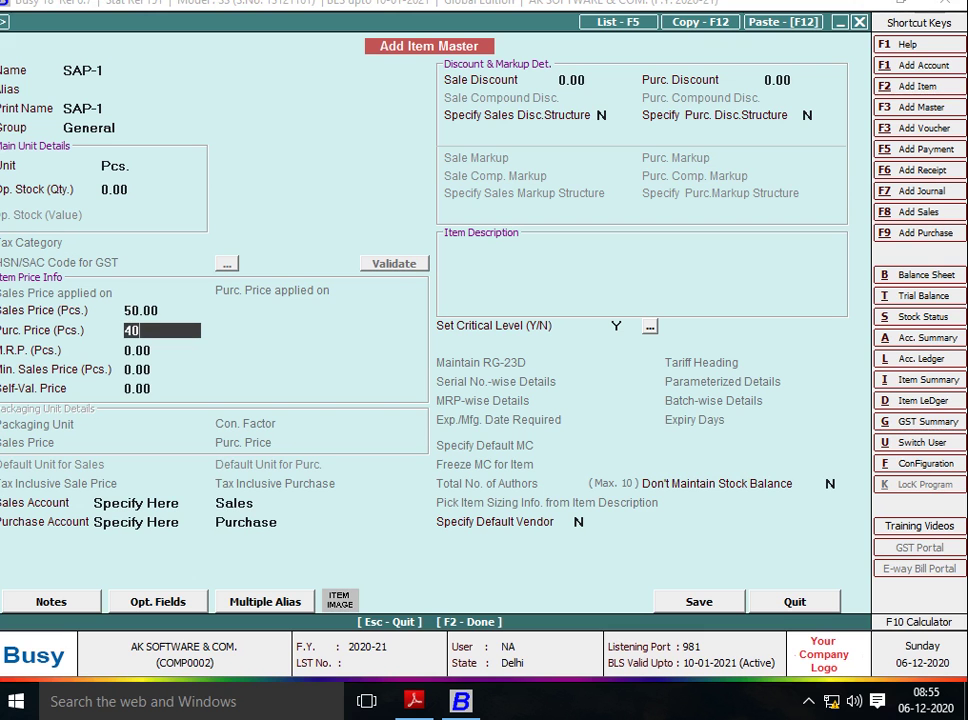
pyautogui.press('Return')
pyautogui.press('Return')
pyautogui.press('Return')
pyautogui.press('Return')
pyautogui.press('Return')
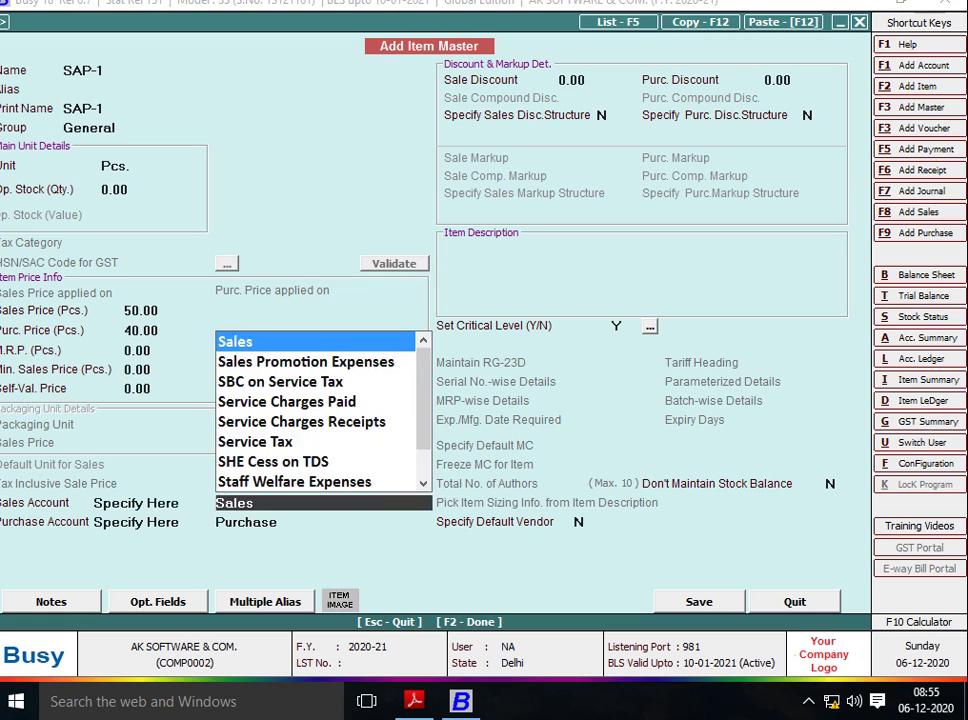
pyautogui.press('Return')
pyautogui.press('Return')
pyautogui.press('Return')
pyautogui.press('Return')
pyautogui.press('Return')
pyautogui.press('Return')
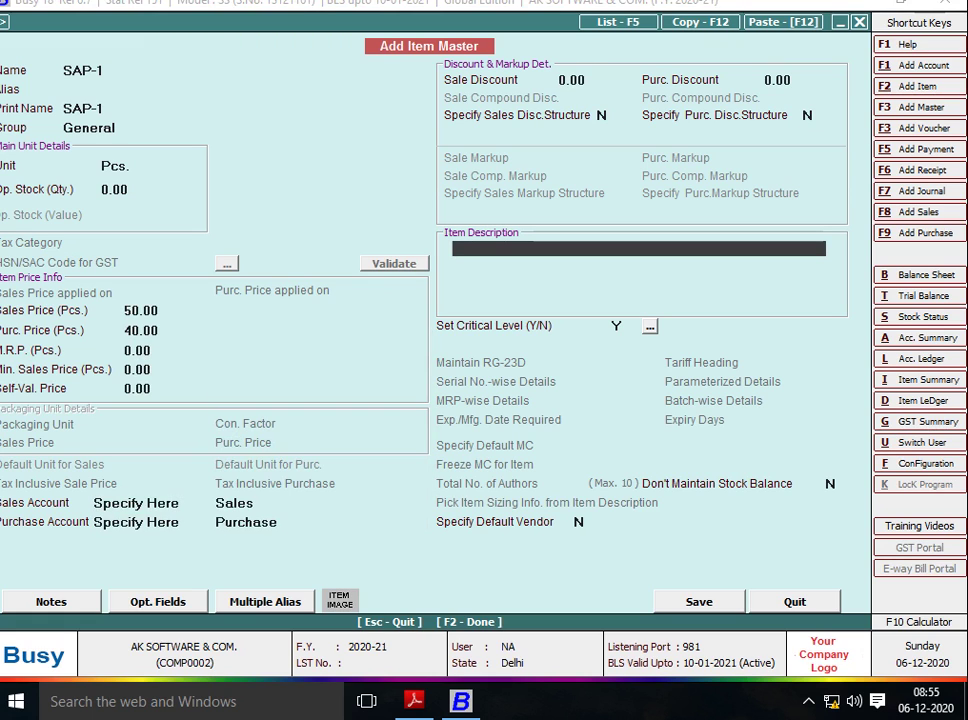
pyautogui.press('F2')
pyautogui.press('Return')
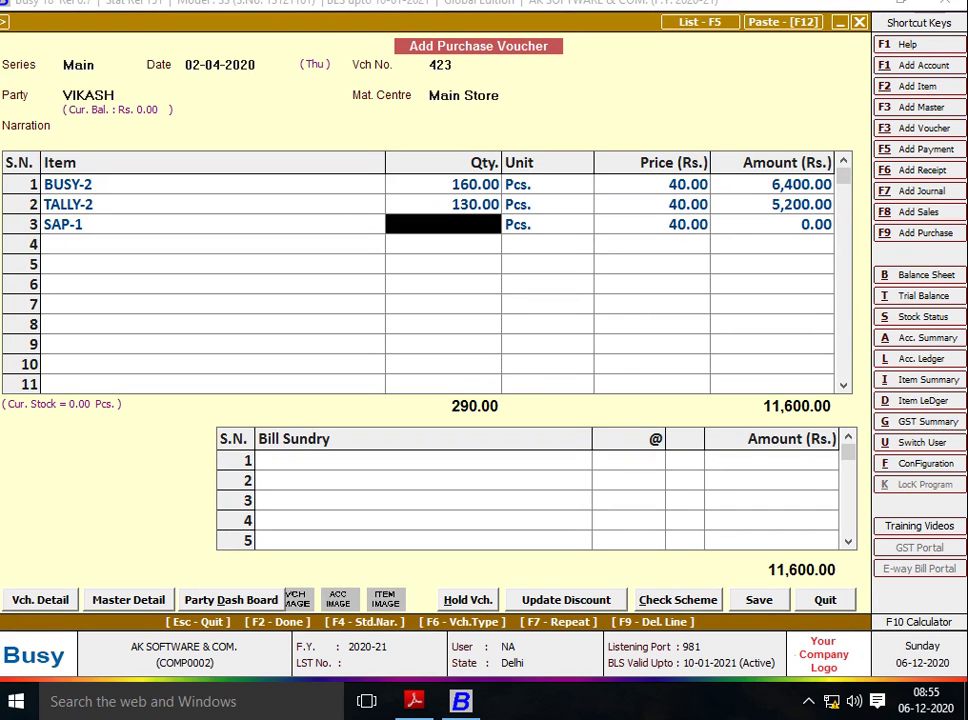
# Enter quantity 120 for SAP-1 on row 3.
pyautogui.hotkey('alt', 'Tab')
pyautogui.write('120')
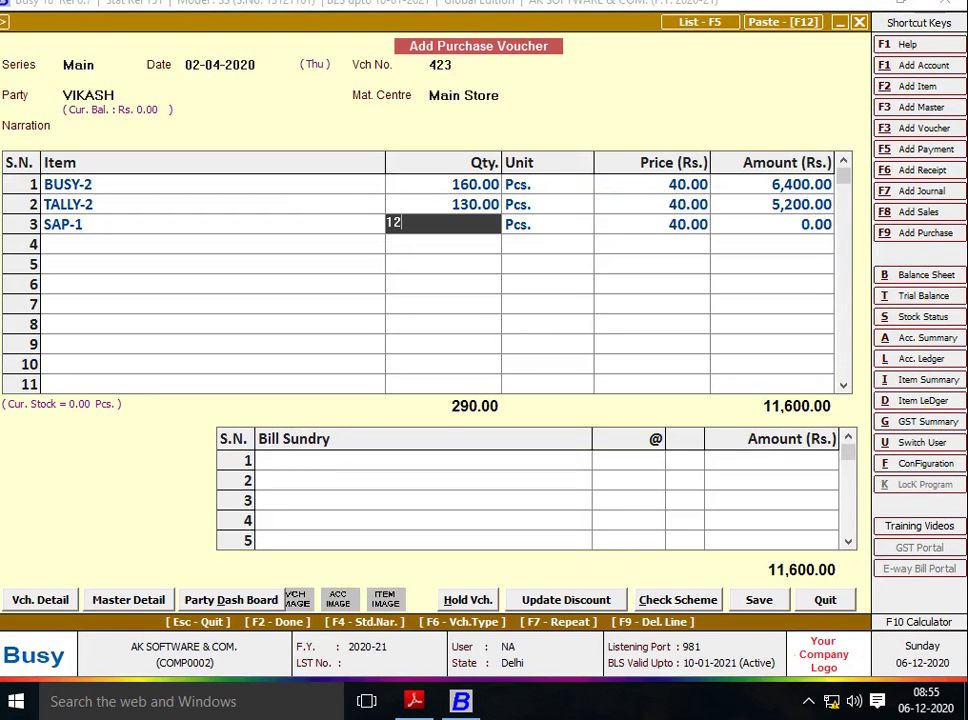
pyautogui.press('Return')
pyautogui.press('Return')
pyautogui.press('Return')
pyautogui.press('Return')
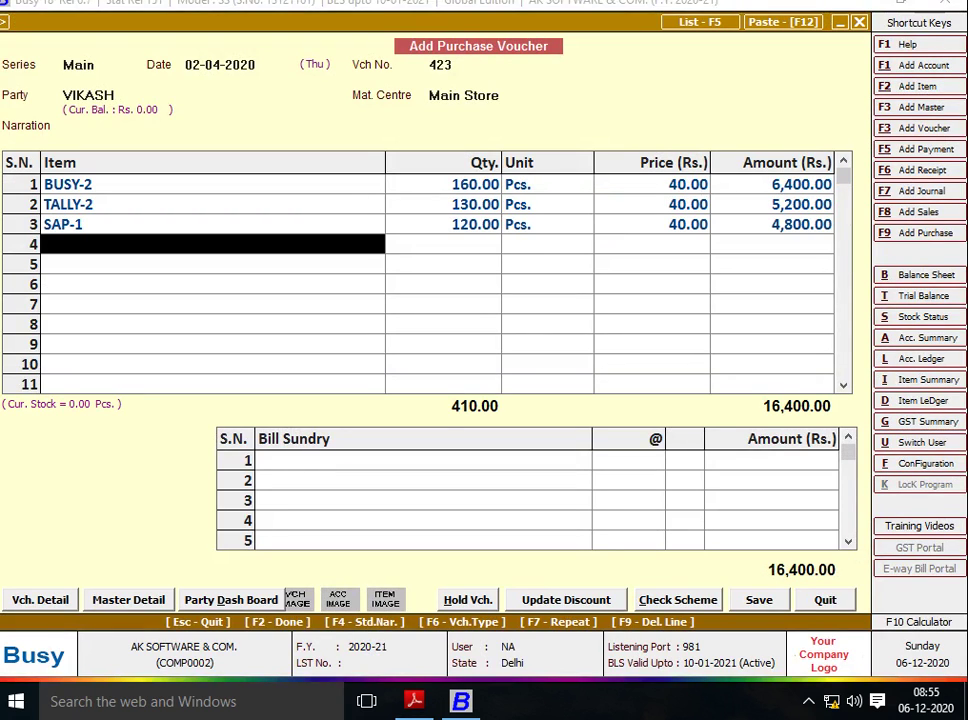
pyautogui.press('Return')
pyautogui.press('Return')
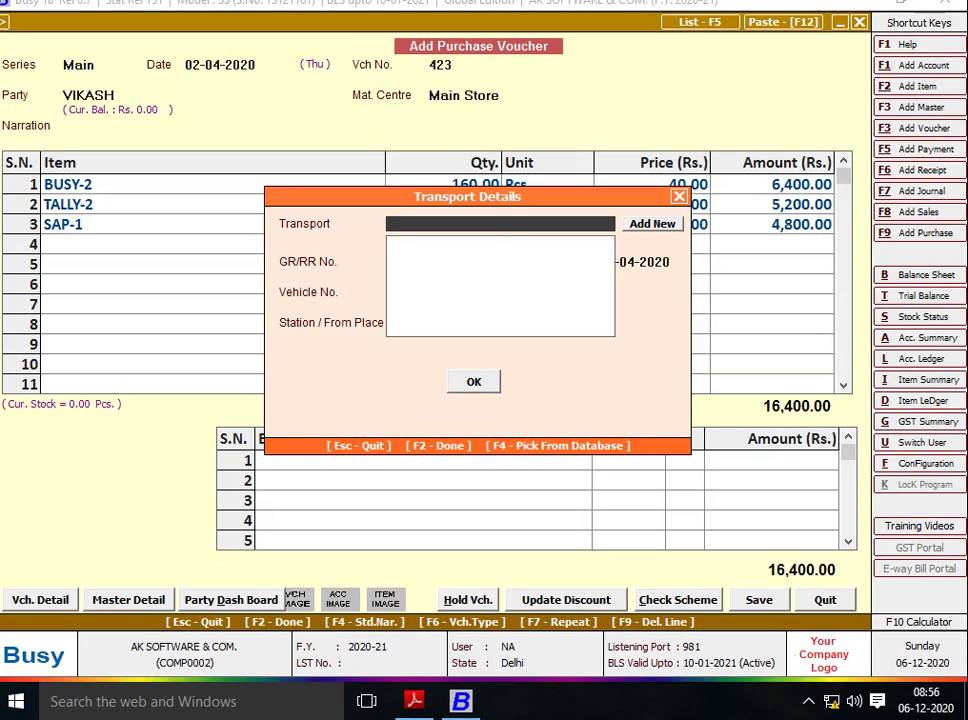
# Save voucher 423 and scroll the purchase sheet to the next voucher's entries.
pyautogui.press('F2')
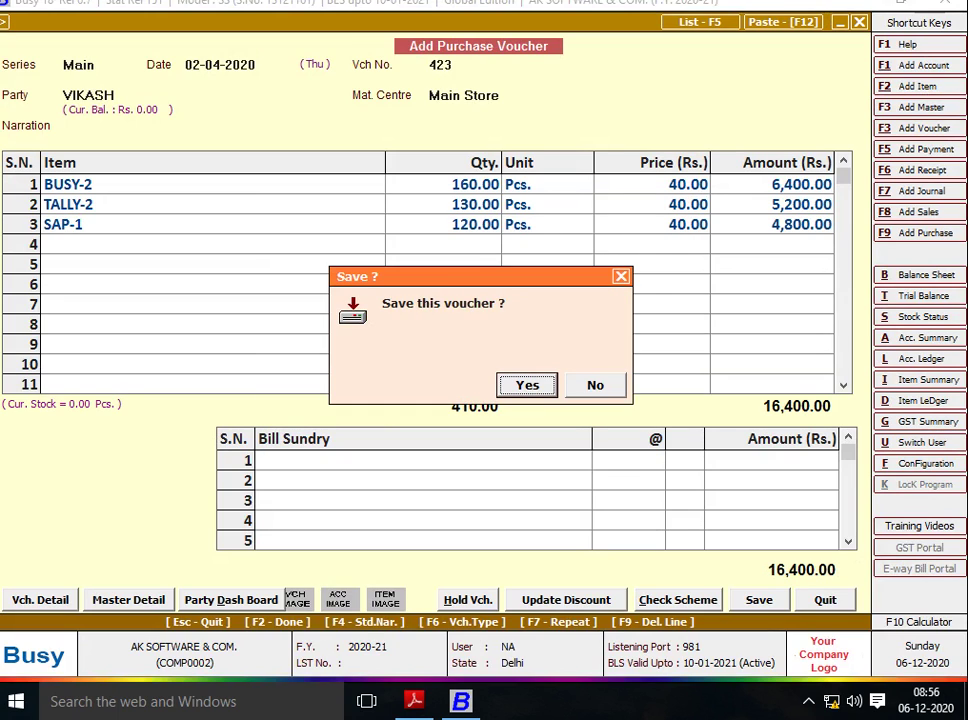
pyautogui.press('Return')
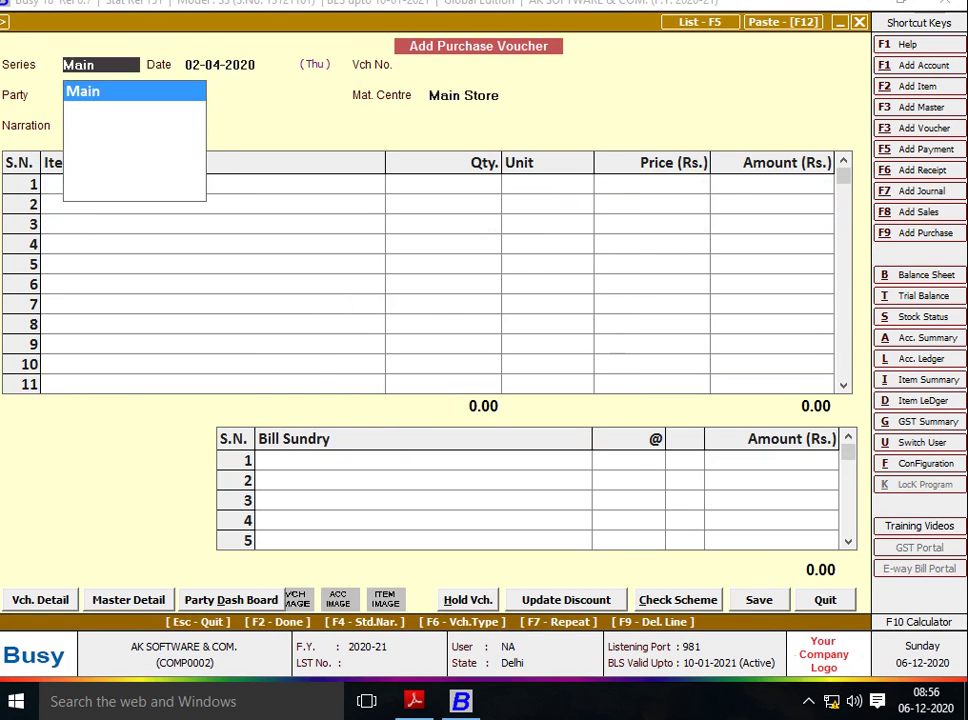
pyautogui.hotkey('alt', 'Tab')
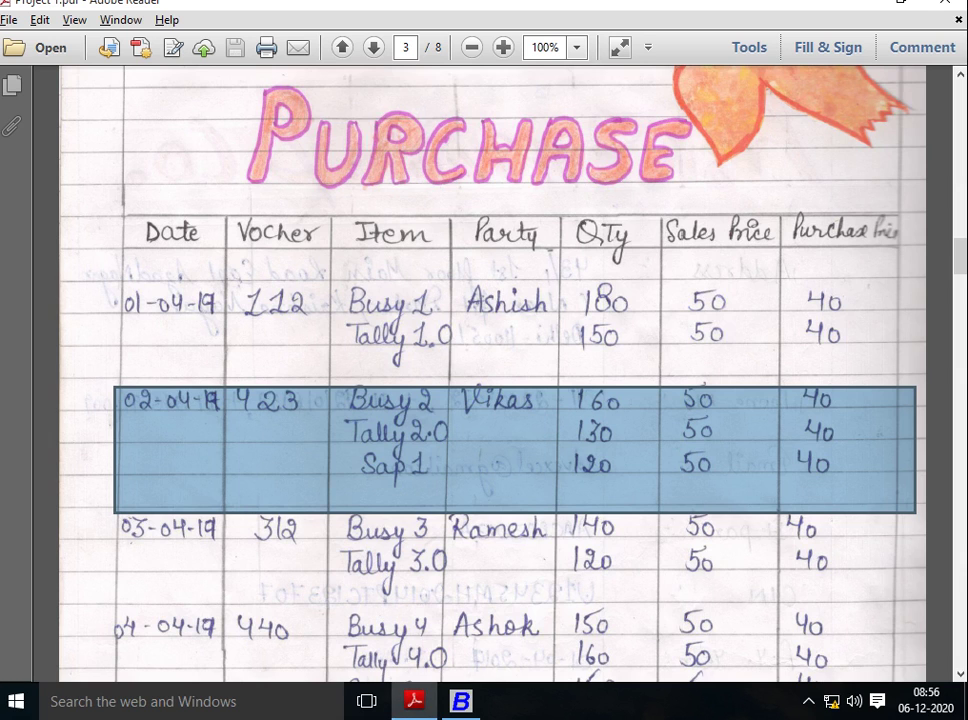
pyautogui.scroll(-8, 490, 380)
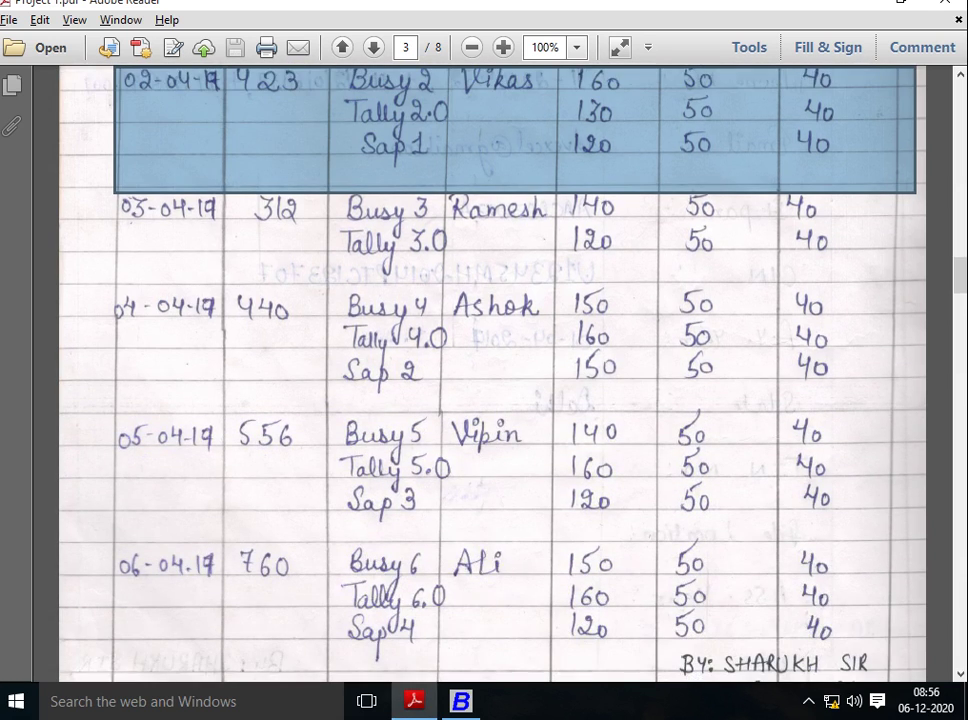
# Highlight the 03-04-19 row on the sheet and date the new voucher 03-04-2020.
pyautogui.hotkey('ctrl', 'a')
pyautogui.moveTo(118, 192); pyautogui.dragTo(830, 284)
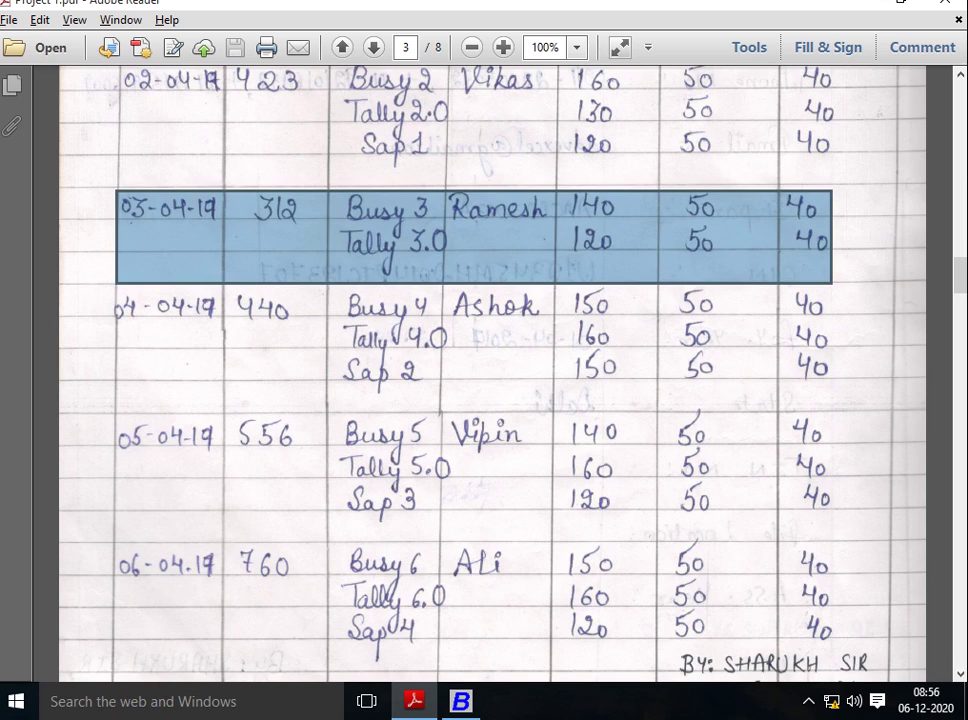
pyautogui.hotkey('alt', 'Tab')
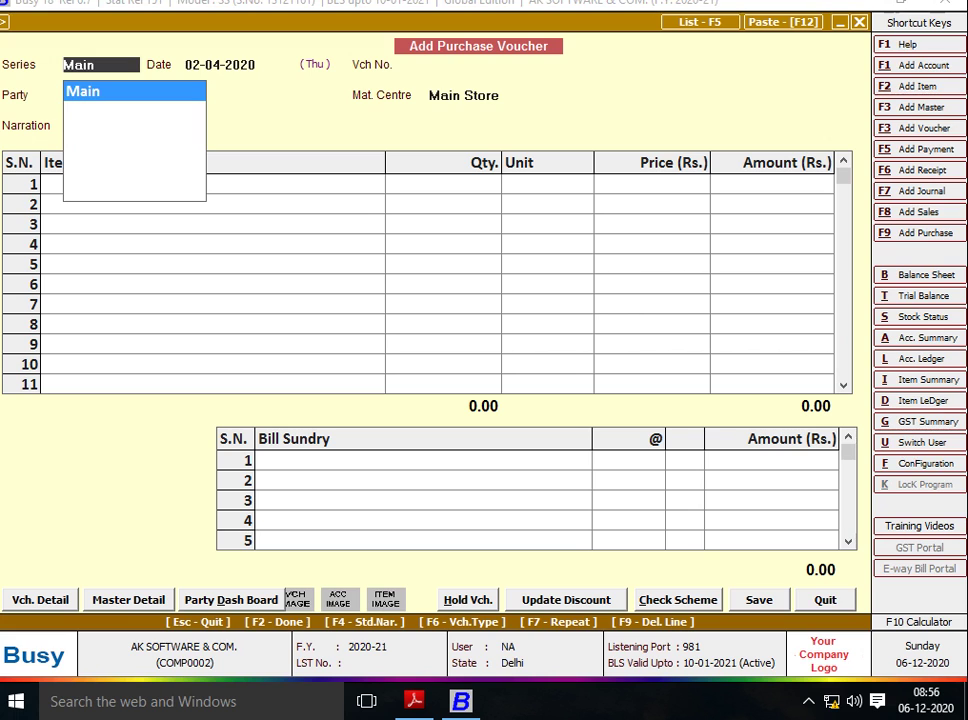
pyautogui.press('Return')
pyautogui.write('3')
pyautogui.press('Return')
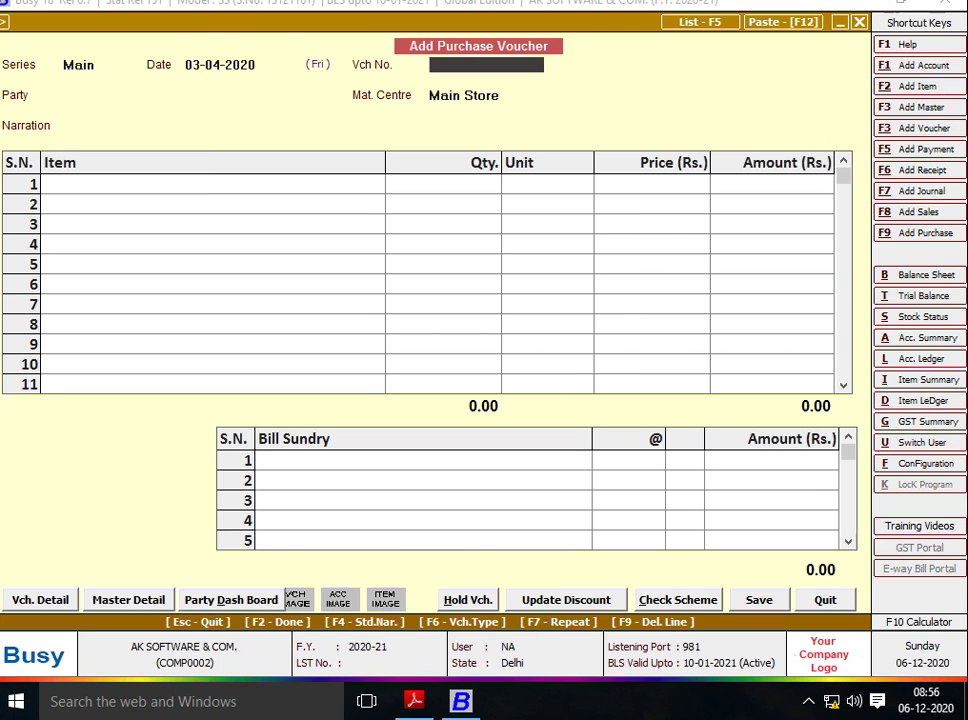
# Set voucher number 312 and begin adding a new party account.
pyautogui.hotkey('alt', 'Tab')
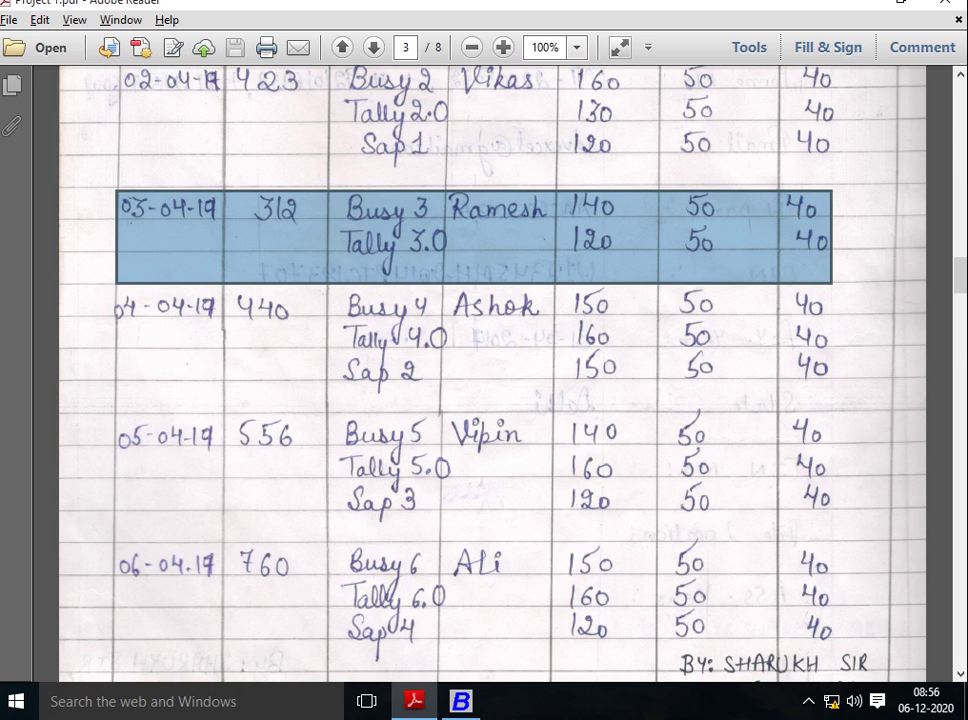
pyautogui.hotkey('alt', 'Tab')
pyautogui.write('312')
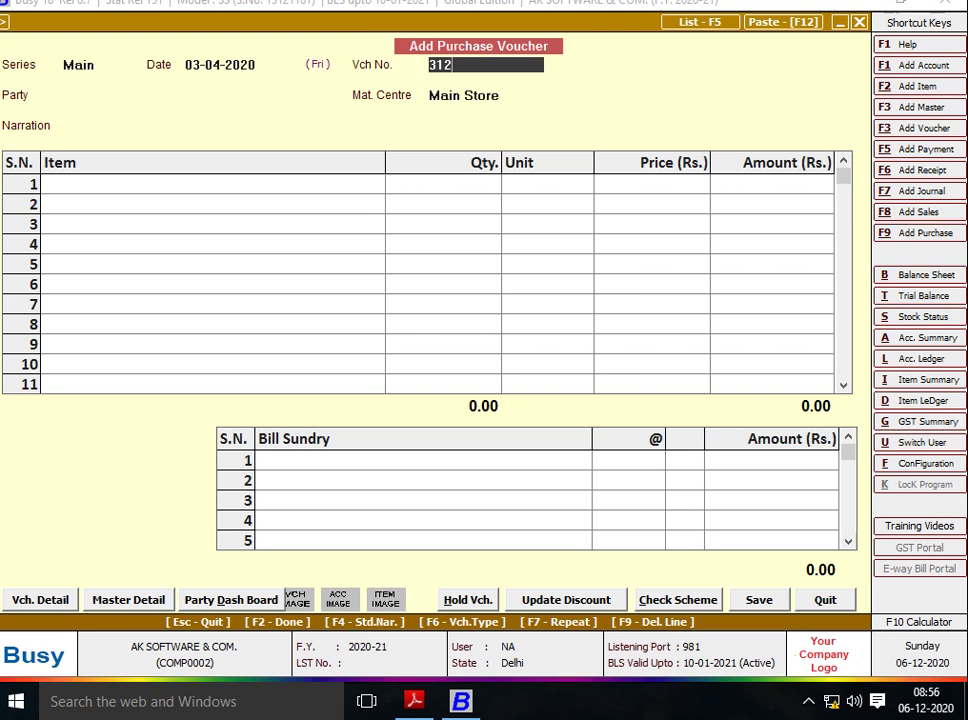
pyautogui.press('Return')
pyautogui.hotkey('alt', 'Tab')
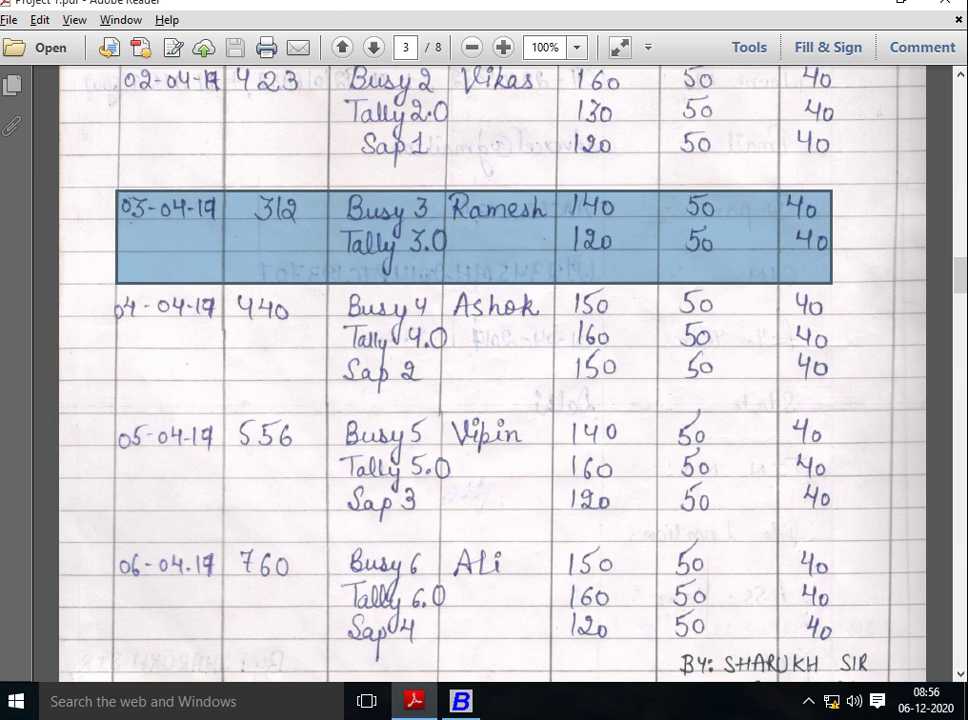
pyautogui.hotkey('alt', 'Tab')
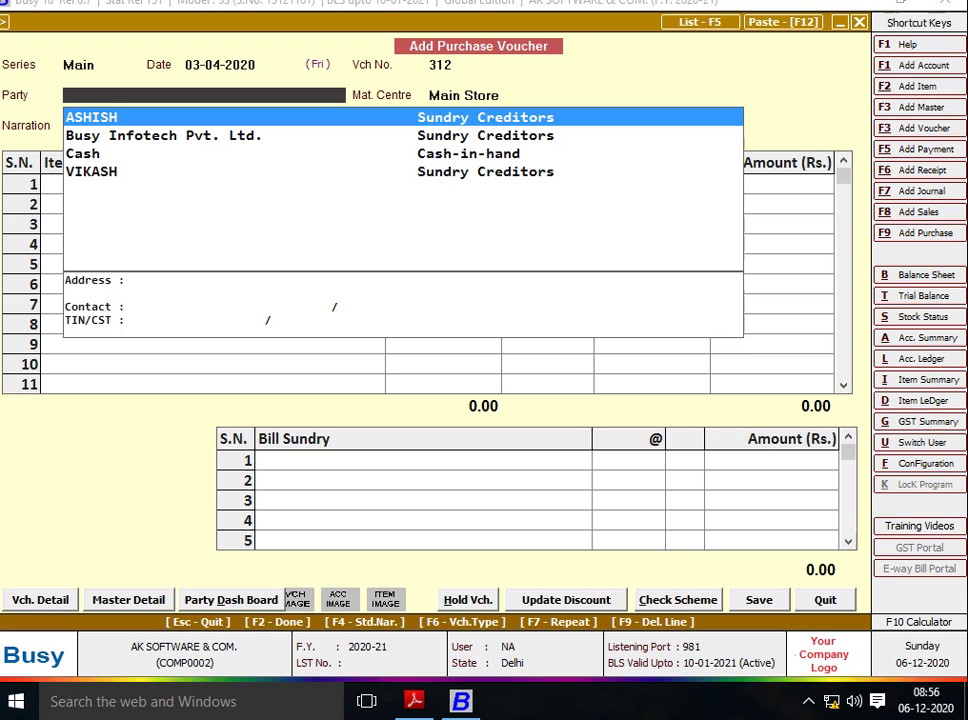
pyautogui.press('F3')
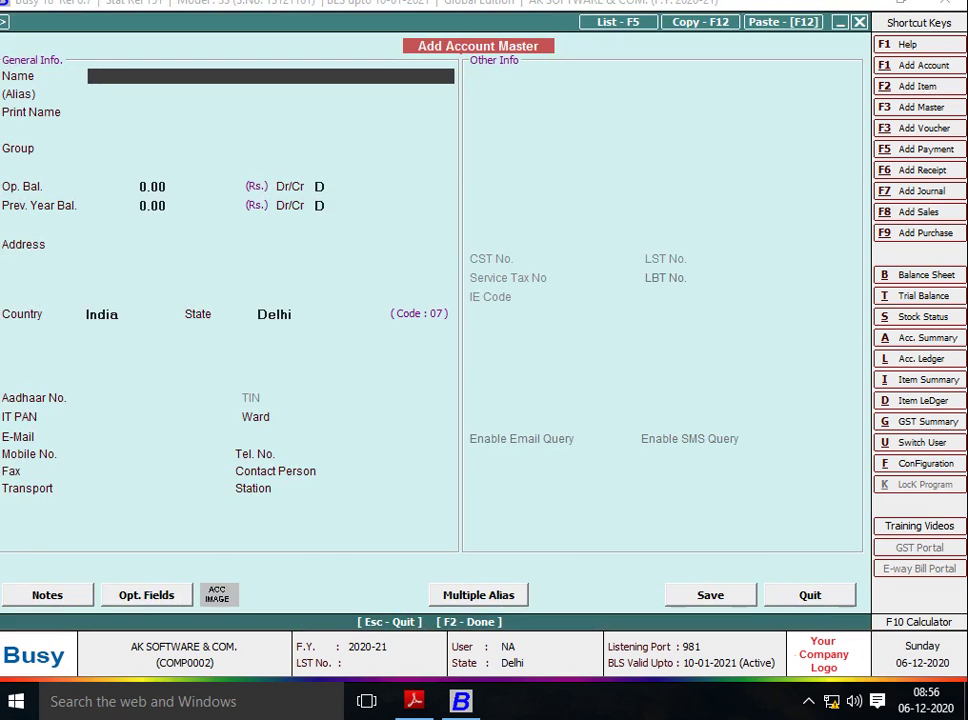
# Name the new supplier account and put it in the Sundry Creditors group.
pyautogui.write('RAMESH')
pyautogui.press('Return')
pyautogui.press('Return')
pyautogui.press('Return')
pyautogui.write('S')
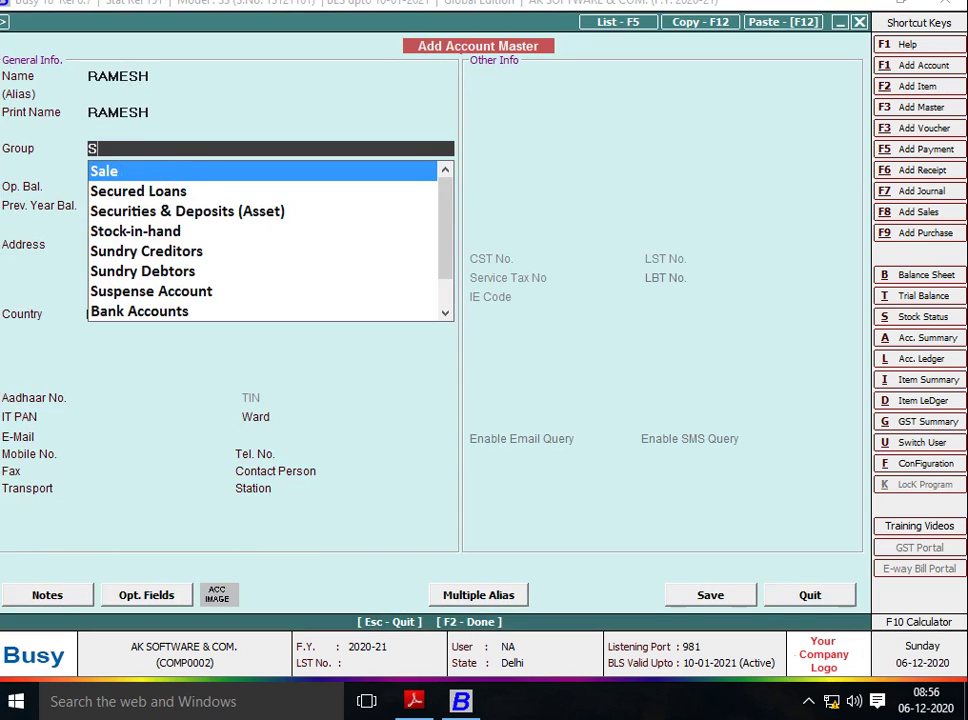
pyautogui.write('UN')
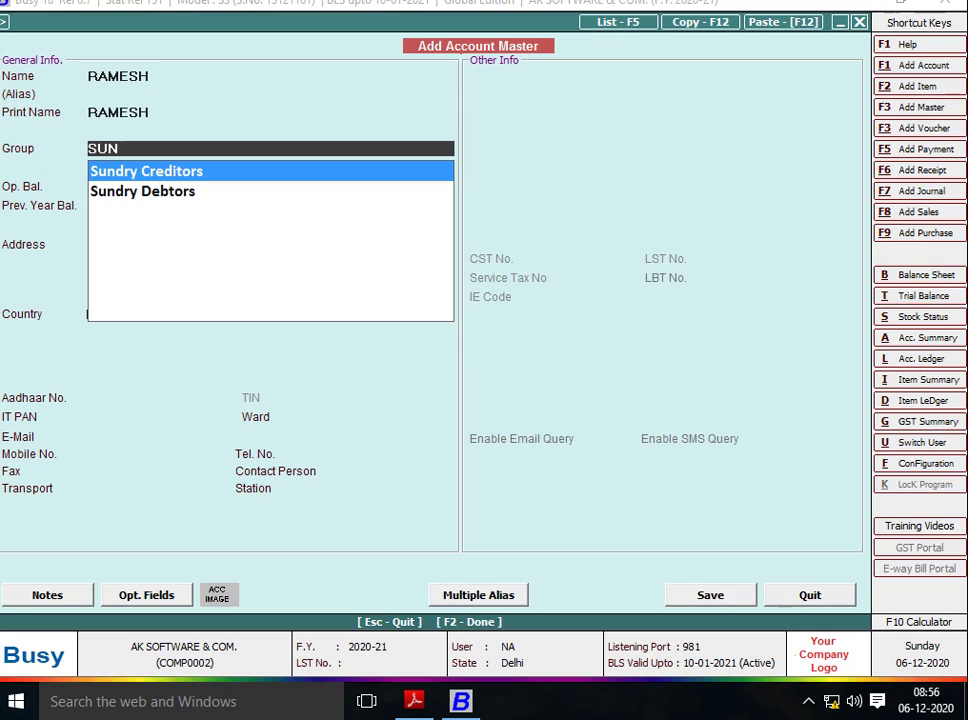
pyautogui.press('Down')
pyautogui.press('Up')
pyautogui.press('Down')
pyautogui.press('Up')
pyautogui.press('Return')
# Save the supplier account with default remaining fields and proceed to item row 1.
pyautogui.press('Return')
pyautogui.press('Return')
pyautogui.press('Return')
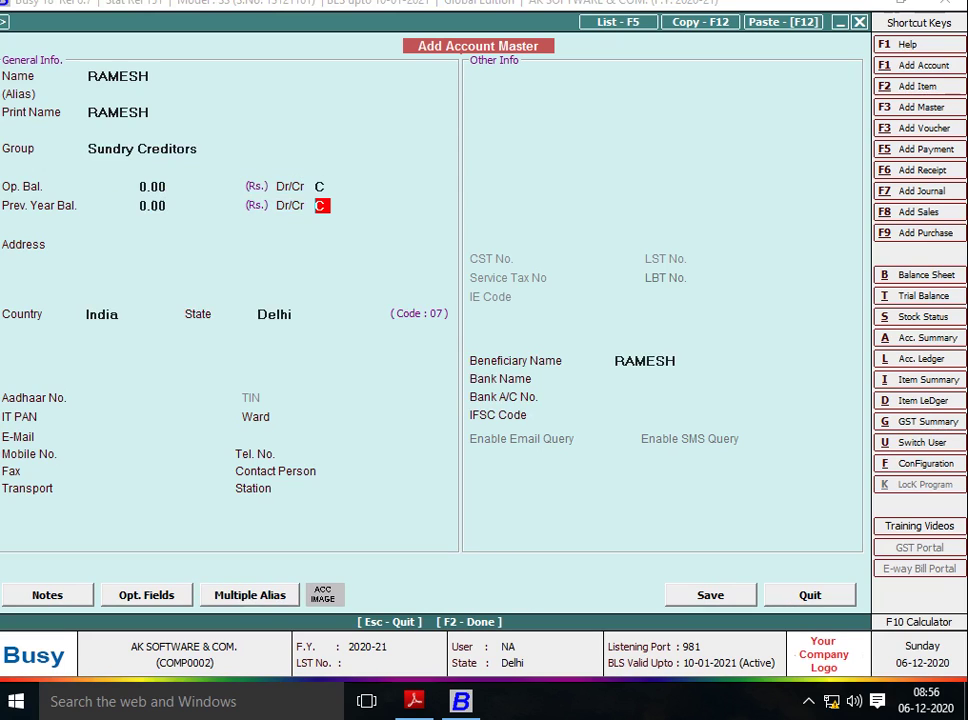
pyautogui.press('Return')
pyautogui.press('Return')
pyautogui.press('Return')
pyautogui.press('Return')
pyautogui.press('Return')
pyautogui.press('Return')
pyautogui.press('Return')
pyautogui.press('Return')
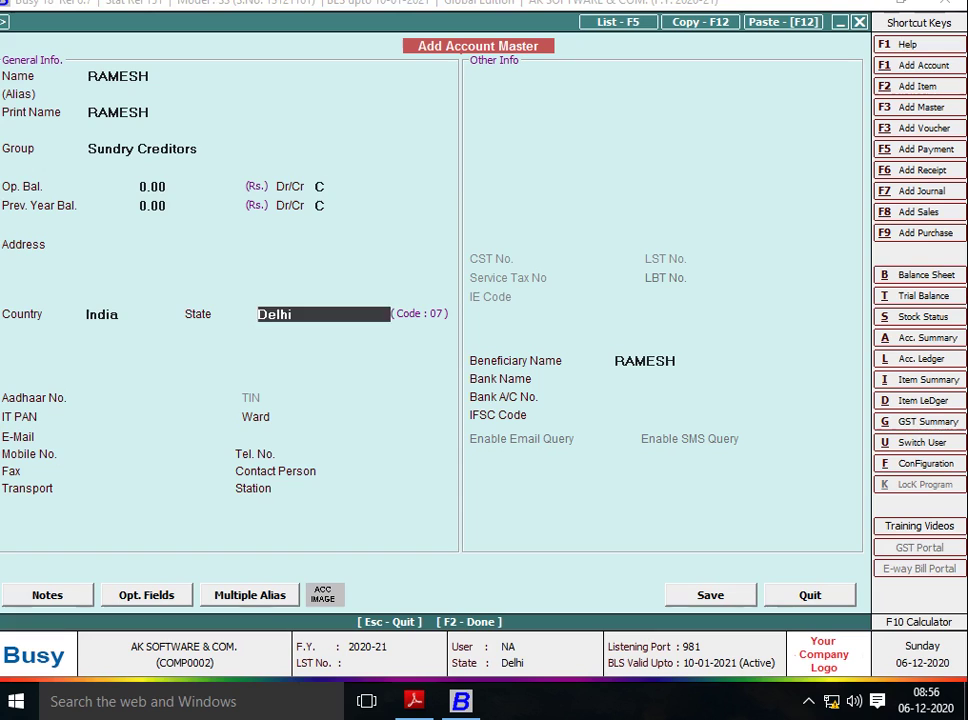
pyautogui.press('Return')
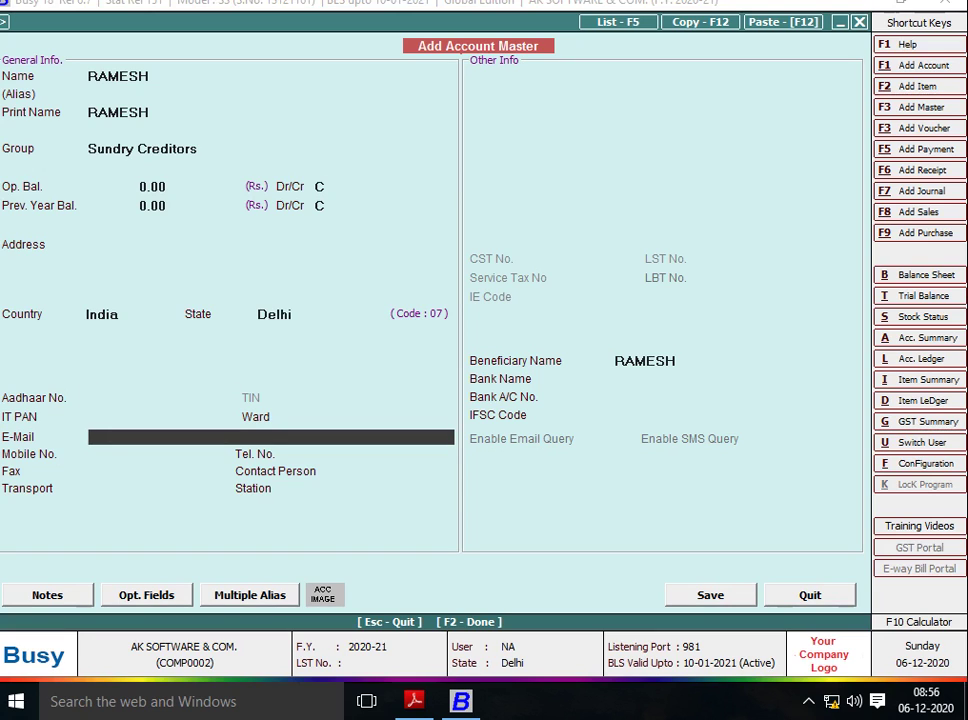
pyautogui.press('F2')
pyautogui.press('Return')
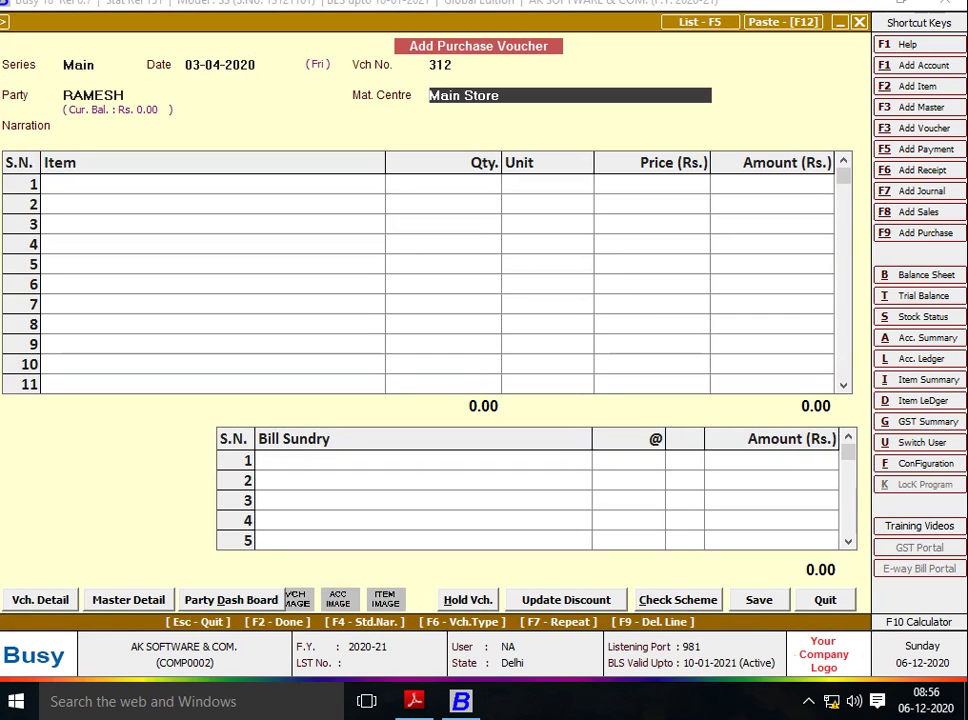
pyautogui.press('Return')
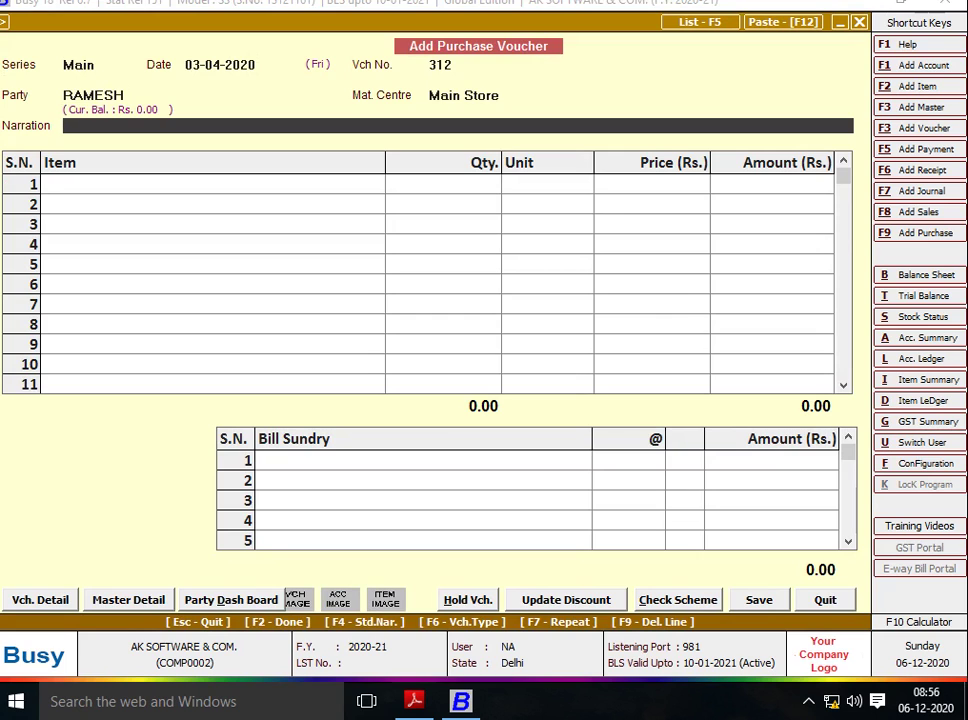
pyautogui.press('Return')
pyautogui.hotkey('alt', 'Tab')
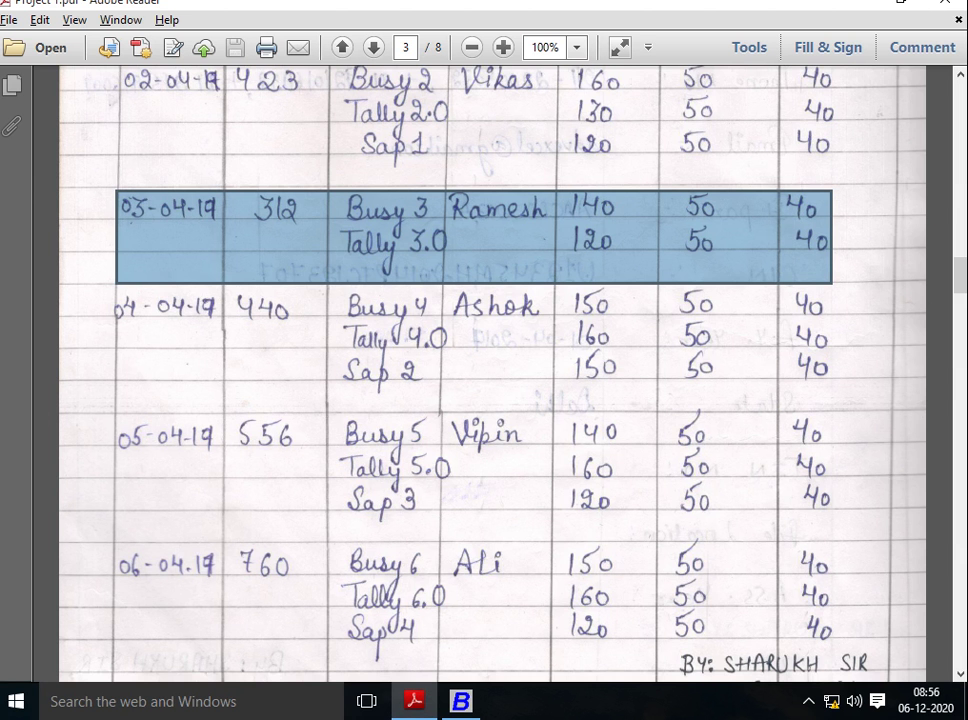
pyautogui.hotkey('alt', 'Tab')
pyautogui.hotkey('alt', 'Tab')
pyautogui.hotkey('alt', 'Tab')
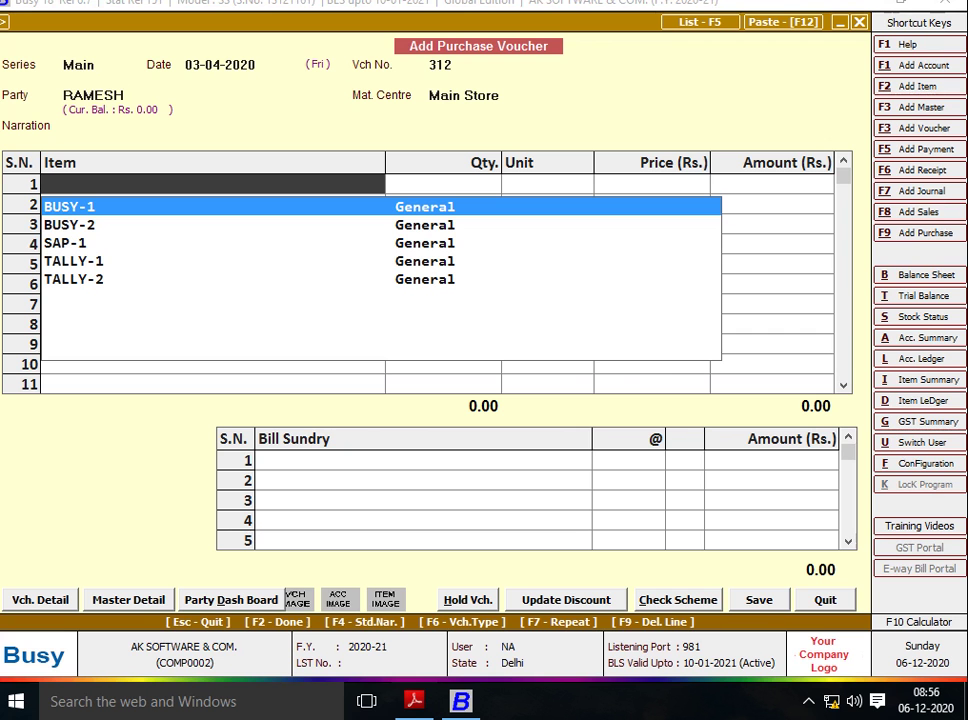
# Create and save item BUSY-3: group General, unit Pcs., sales 50, purchase 40.
pyautogui.press('F2')
pyautogui.write('BUSY')
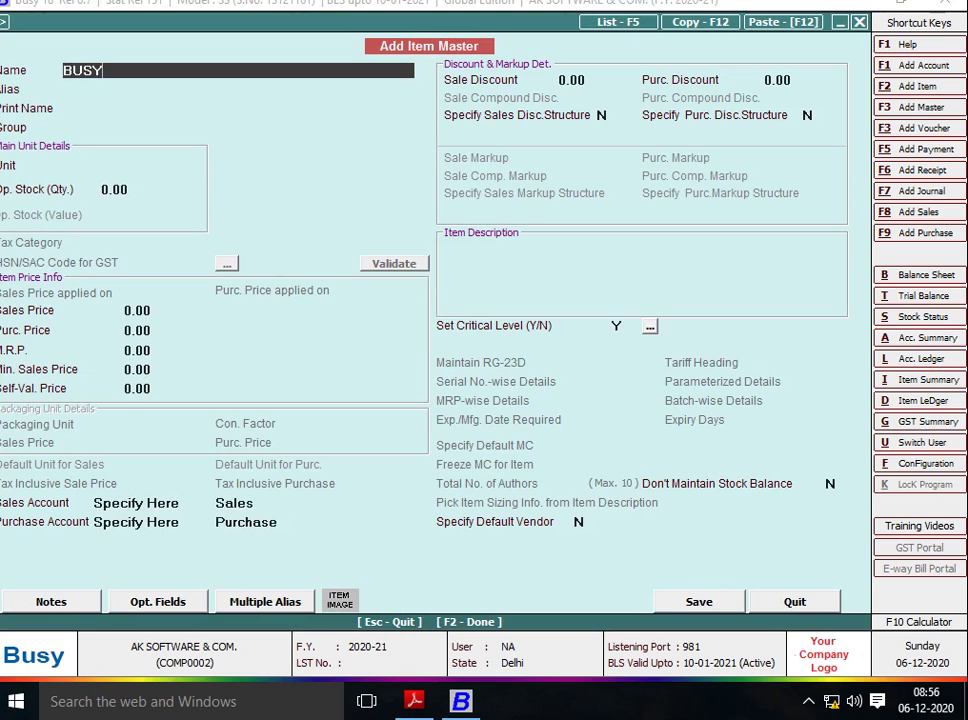
pyautogui.write('-3')
pyautogui.press('Return')
pyautogui.press('Return')
pyautogui.press('Return')
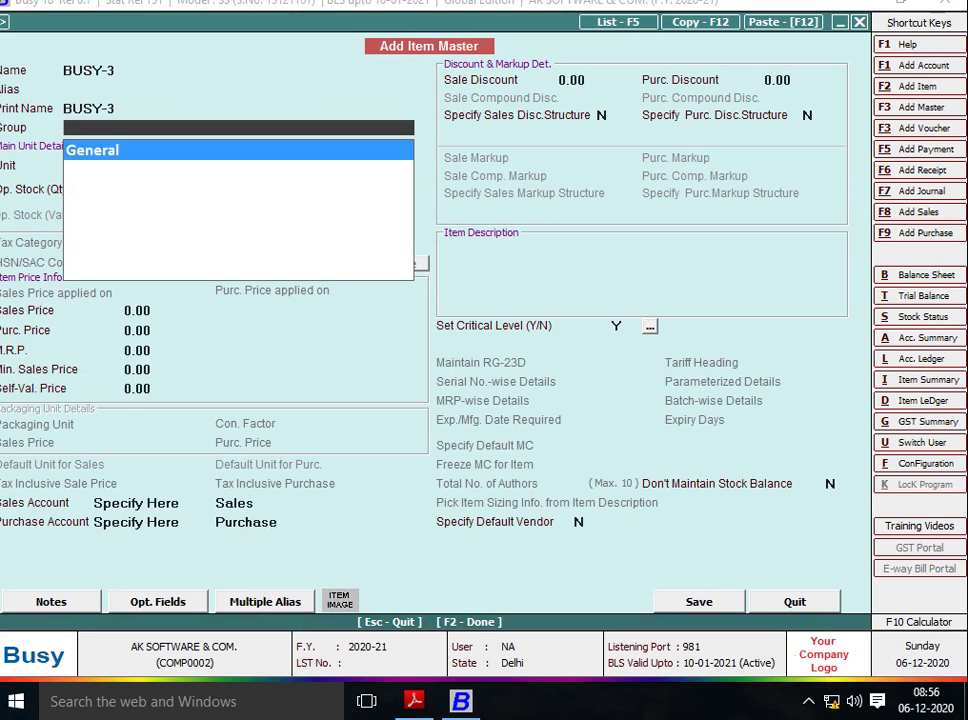
pyautogui.press('Return')
pyautogui.write('PC')
pyautogui.press('Return')
pyautogui.press('Return')
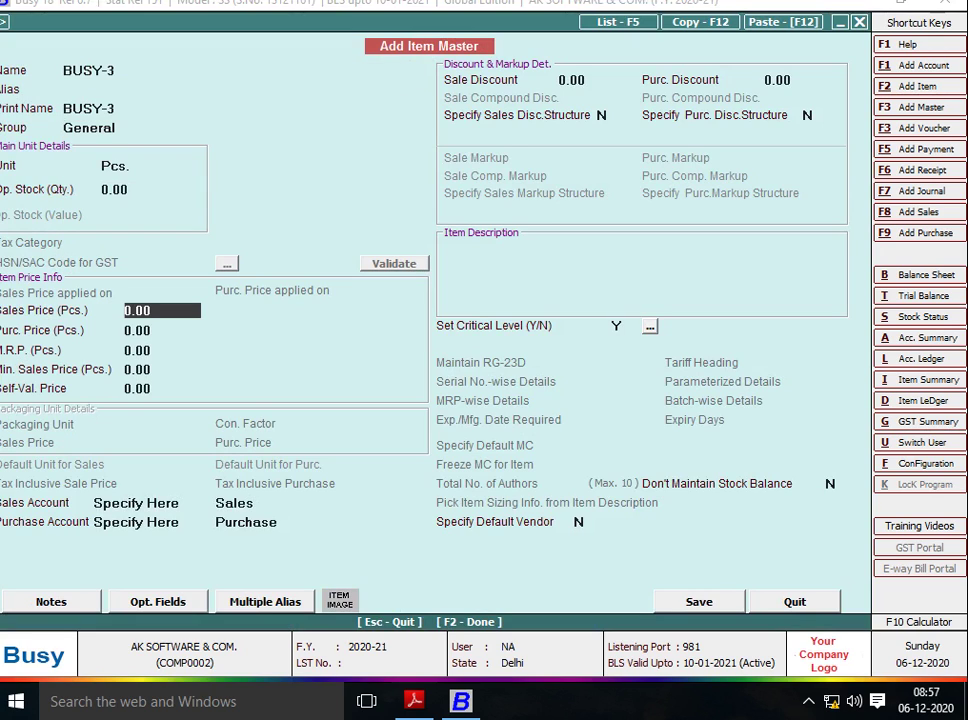
pyautogui.write('50')
pyautogui.press('Return')
pyautogui.write('40')
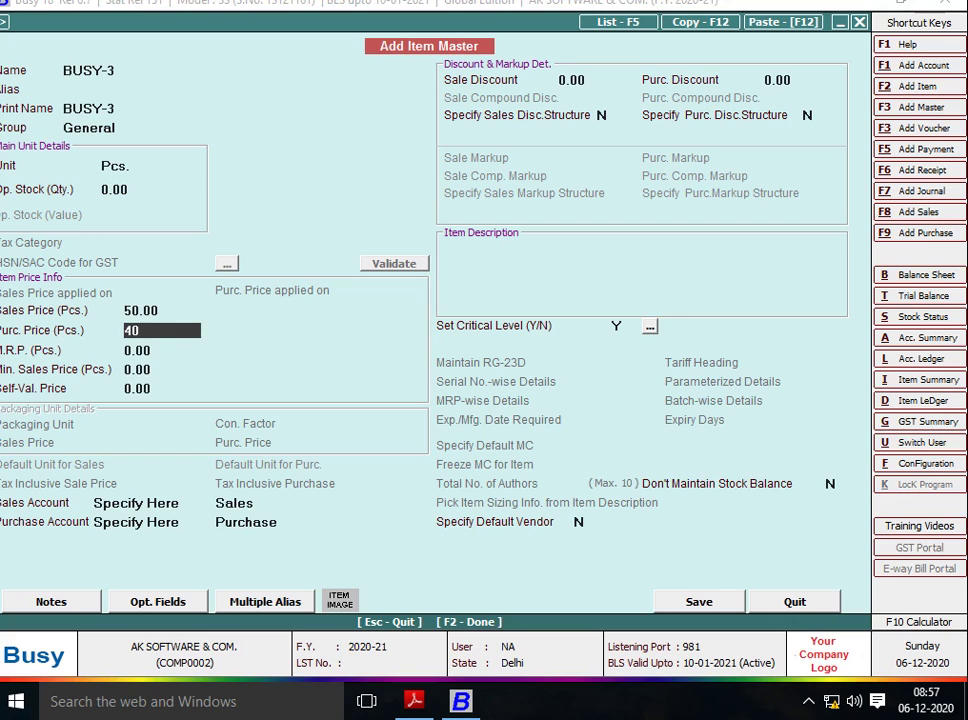
pyautogui.press('Return')
pyautogui.press('Return')
pyautogui.press('Return')
pyautogui.press('Return')
pyautogui.press('Return')
pyautogui.press('Return')
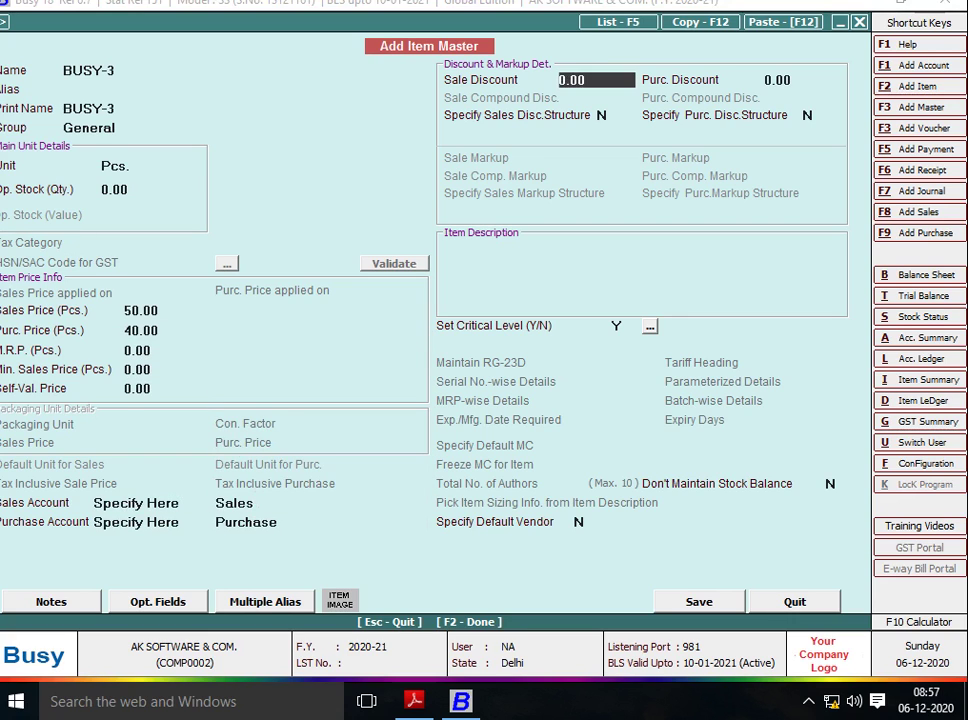
pyautogui.press('Return')
pyautogui.press('Return')
pyautogui.press('Return')
pyautogui.press('F2')
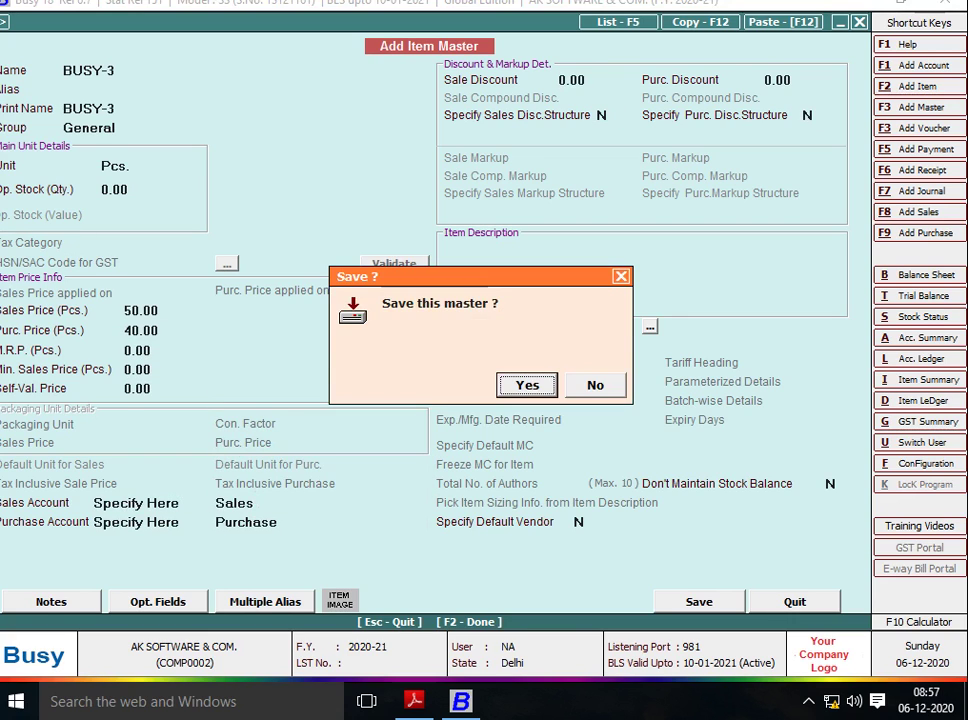
pyautogui.press('Return')
# Enter quantity 140 for BUSY-3 and move to row 2.
pyautogui.hotkey('alt', 'Tab')
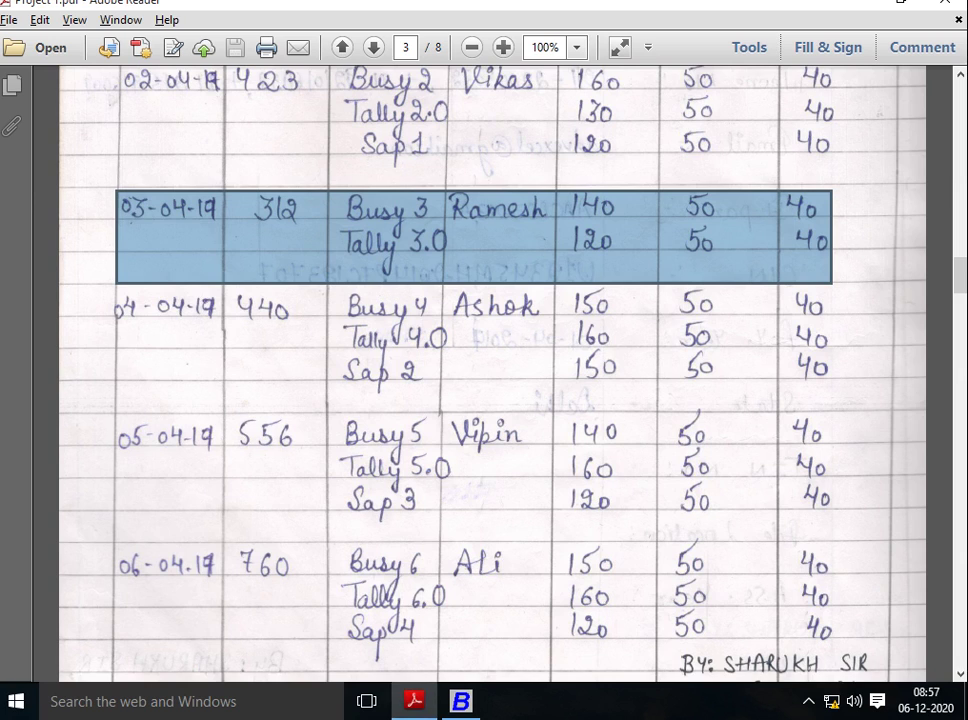
pyautogui.hotkey('alt', 'Tab')
pyautogui.write('140')
pyautogui.press('Return')
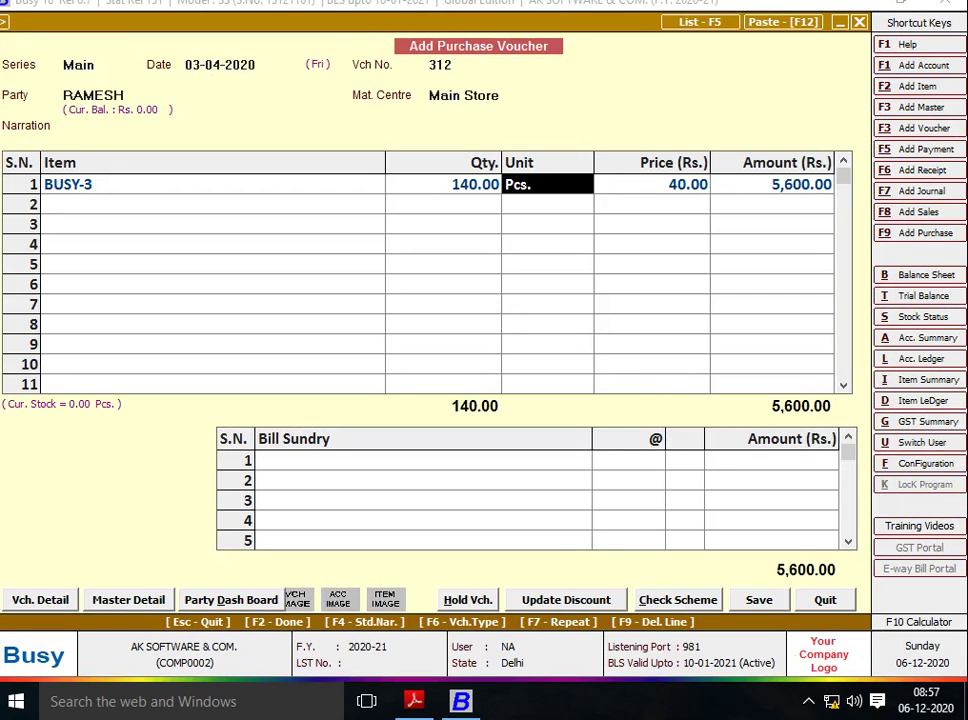
pyautogui.press('Return')
pyautogui.press('Return')
pyautogui.press('Return')
pyautogui.hotkey('alt', 'Tab')
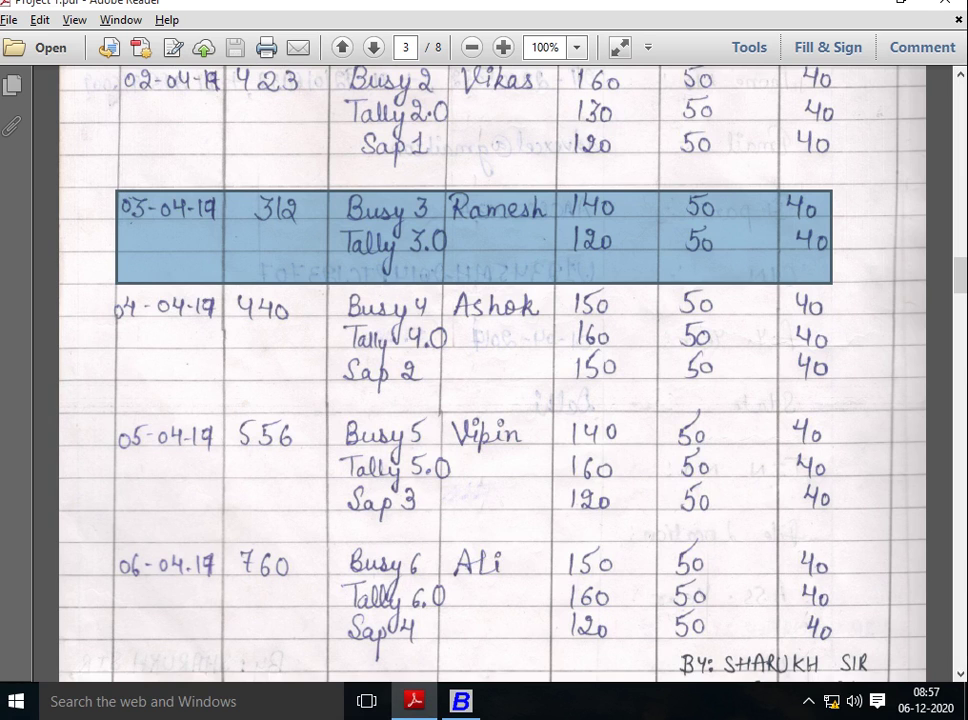
pyautogui.hotkey('alt', 'Tab')
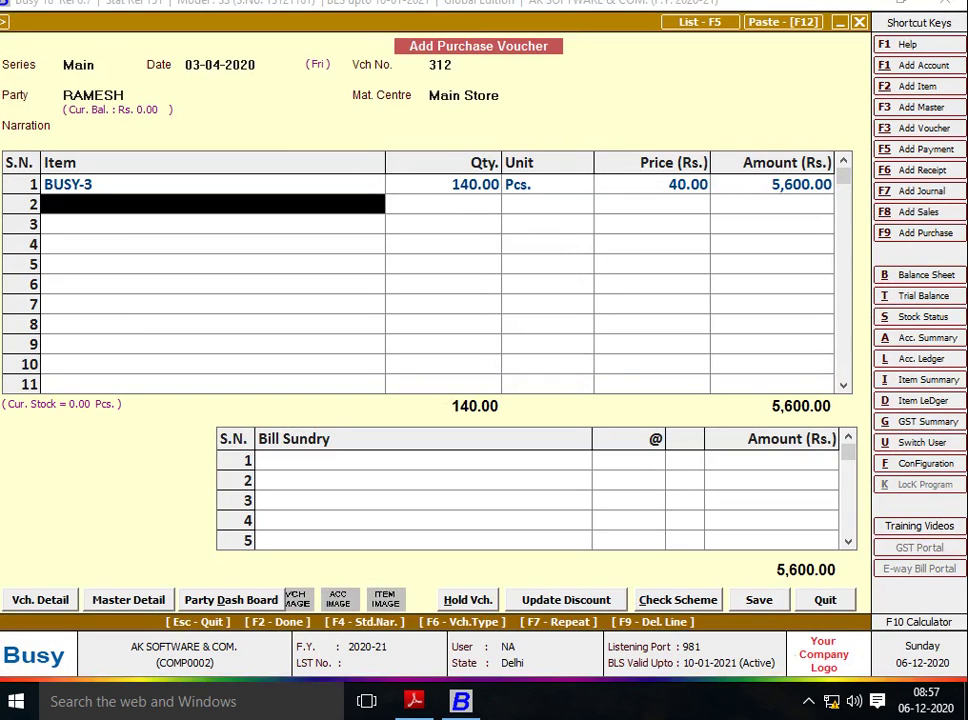
pyautogui.press('F2')
# Start new item TALLY-3 in group General with unit Pcs.
pyautogui.write('TALLY')
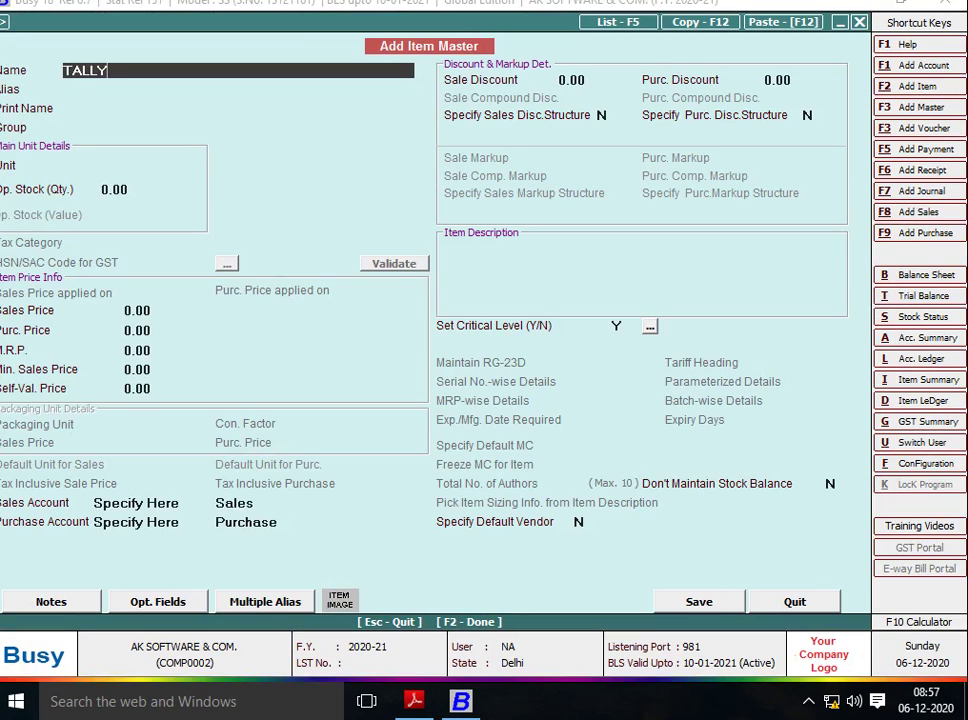
pyautogui.write('-3')
pyautogui.press('Return')
pyautogui.press('Return')
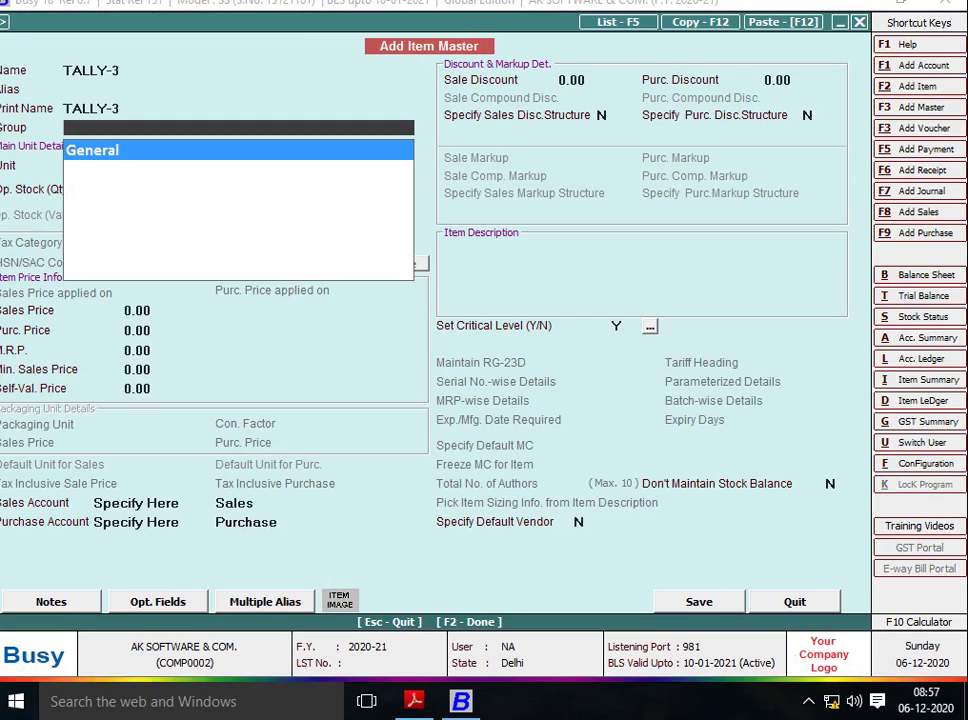
pyautogui.press('Return')
pyautogui.write('pc')
pyautogui.press('Return')
pyautogui.press('Return')
pyautogui.press('Return')
pyautogui.write('5')
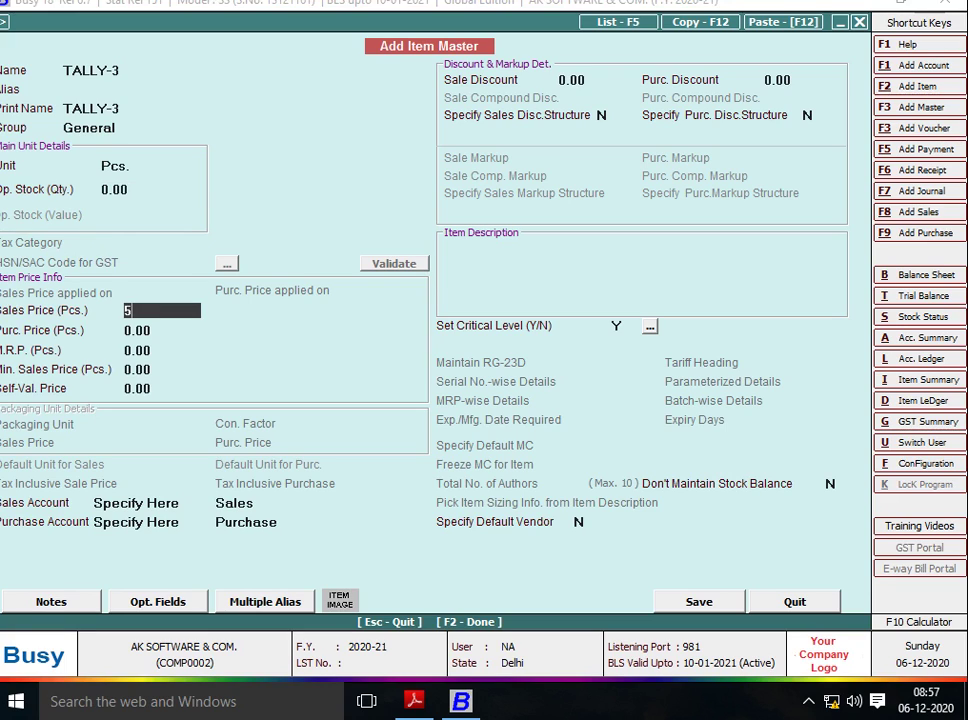
pyautogui.write('0')
# Give TALLY-3 prices 50/40, save it, and enter quantity 120 on row 2.
pyautogui.press('Return')
pyautogui.write('40')
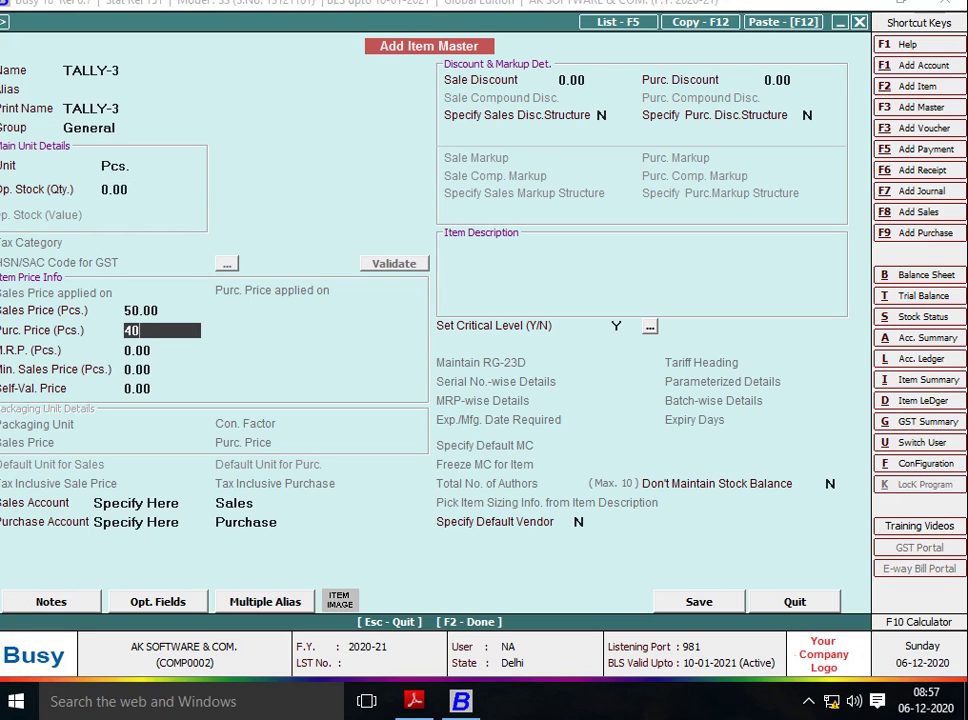
pyautogui.press('Return')
pyautogui.press('Return')
pyautogui.press('Return')
pyautogui.press('Return')
pyautogui.press('Return')
pyautogui.press('Return')
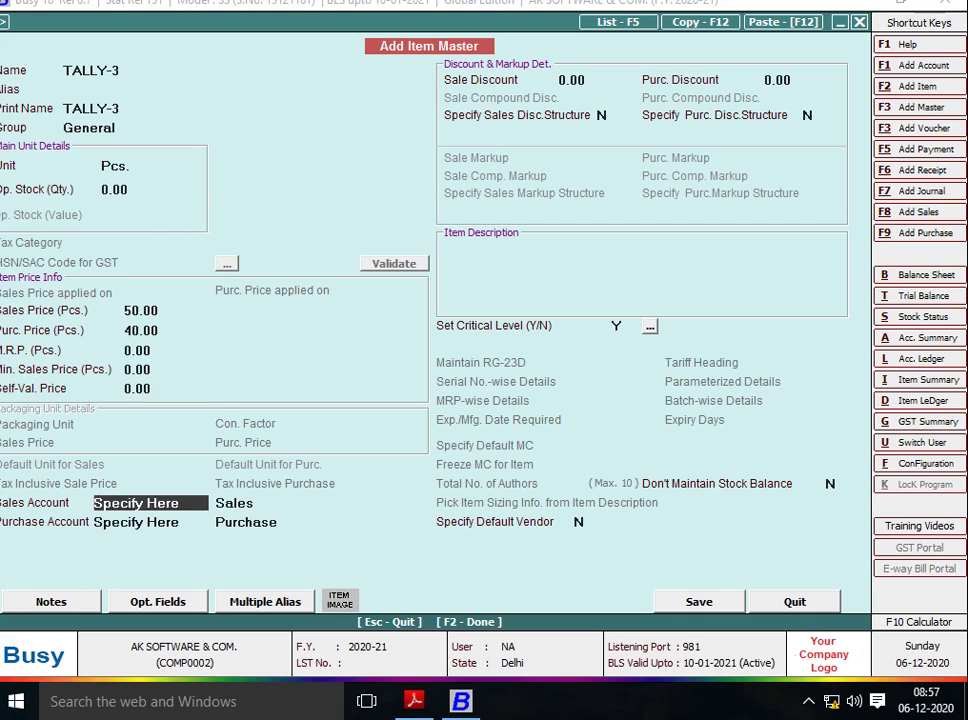
pyautogui.press('Return')
pyautogui.press('Return')
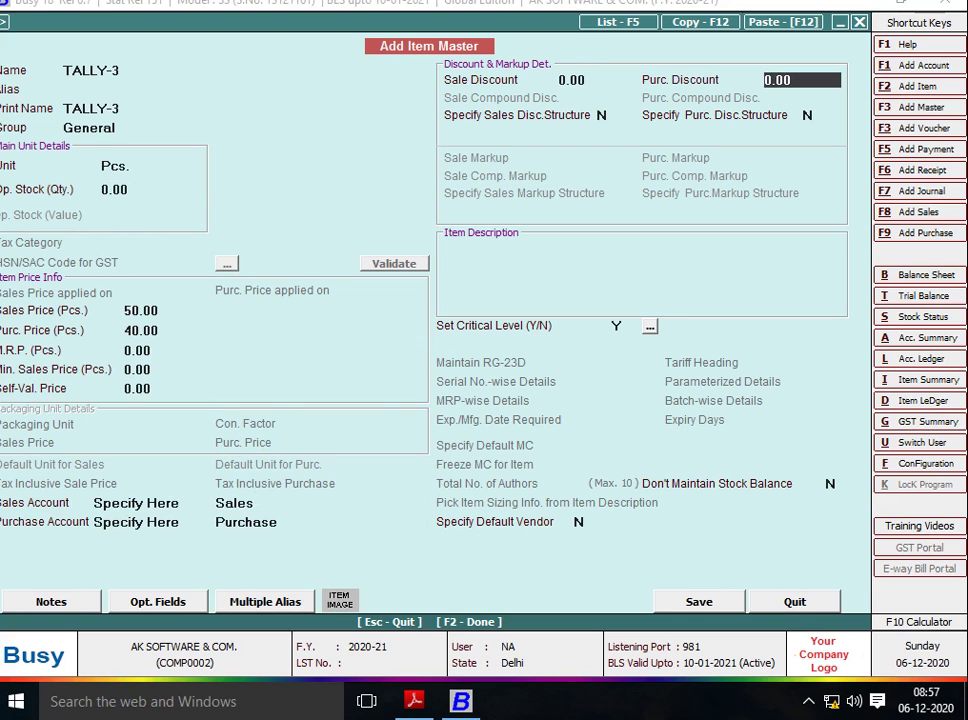
pyautogui.press('Return')
pyautogui.press('Return')
pyautogui.hotkey('alt', 'Tab')
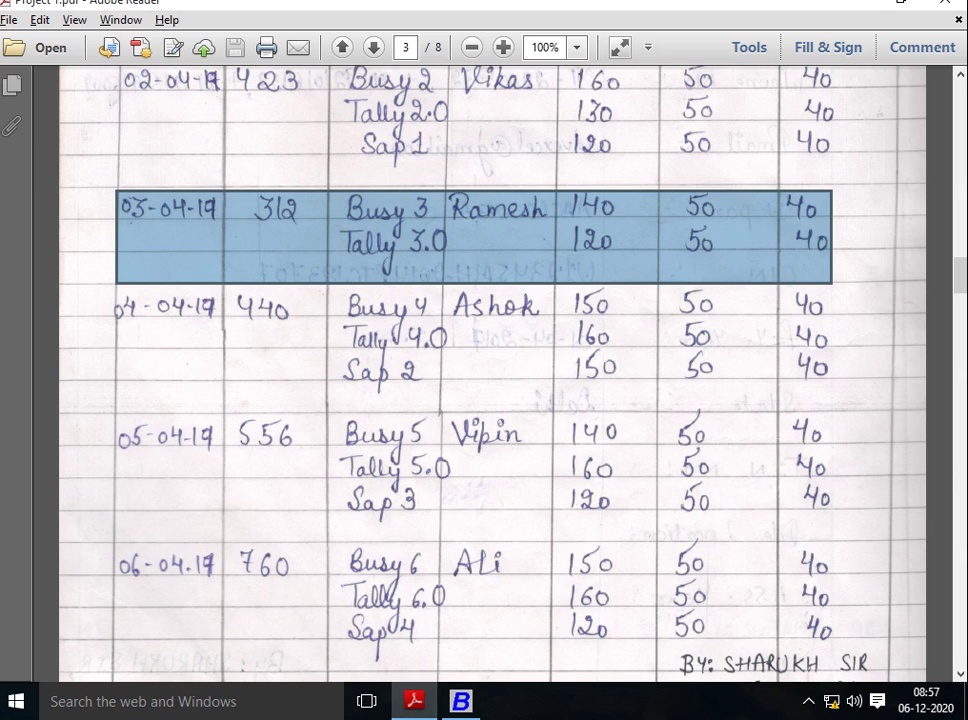
pyautogui.hotkey('alt', 'Tab')
pyautogui.write('120')
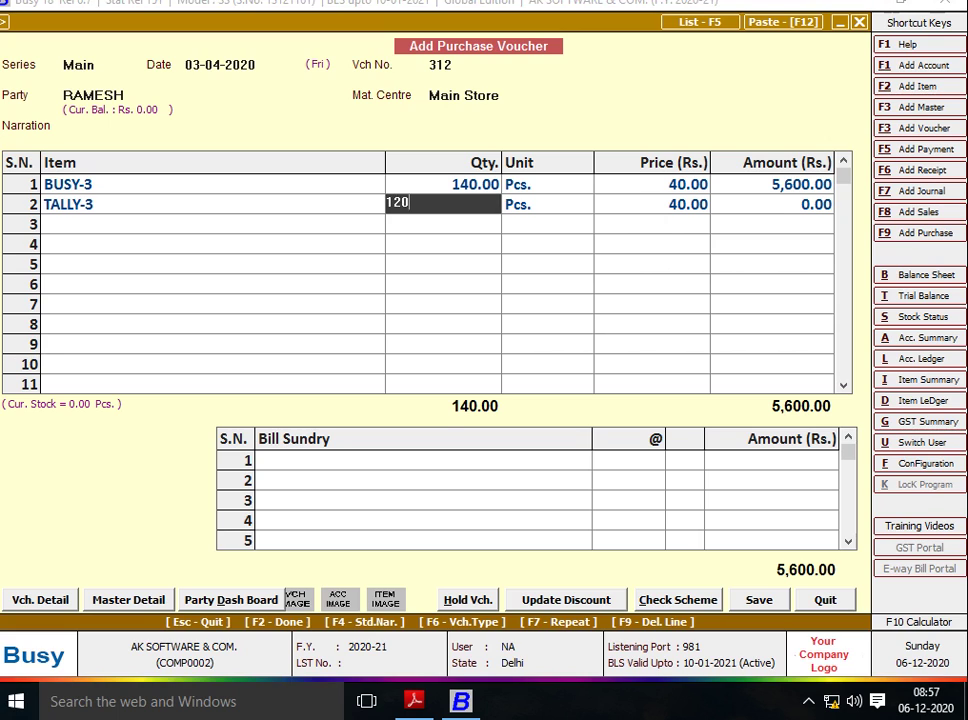
pyautogui.press('Return')
# Save voucher 312 with its 10,400.00 total, skipping bill sundries and transport details.
pyautogui.press('Return')
pyautogui.press('Return')
pyautogui.press('Return')
pyautogui.press('Return')
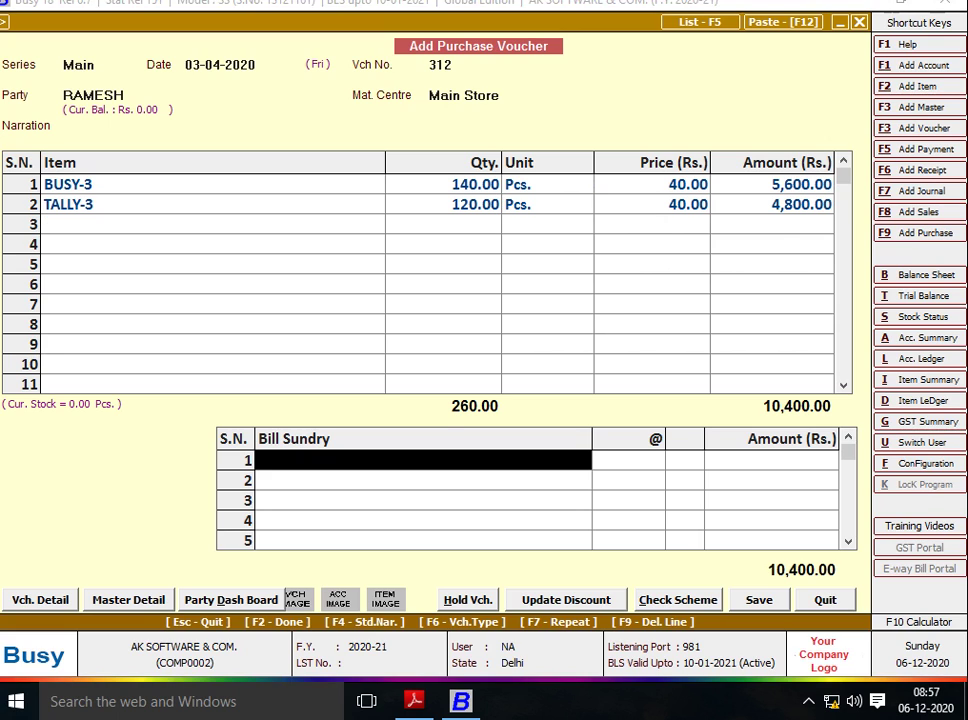
pyautogui.press('Return')
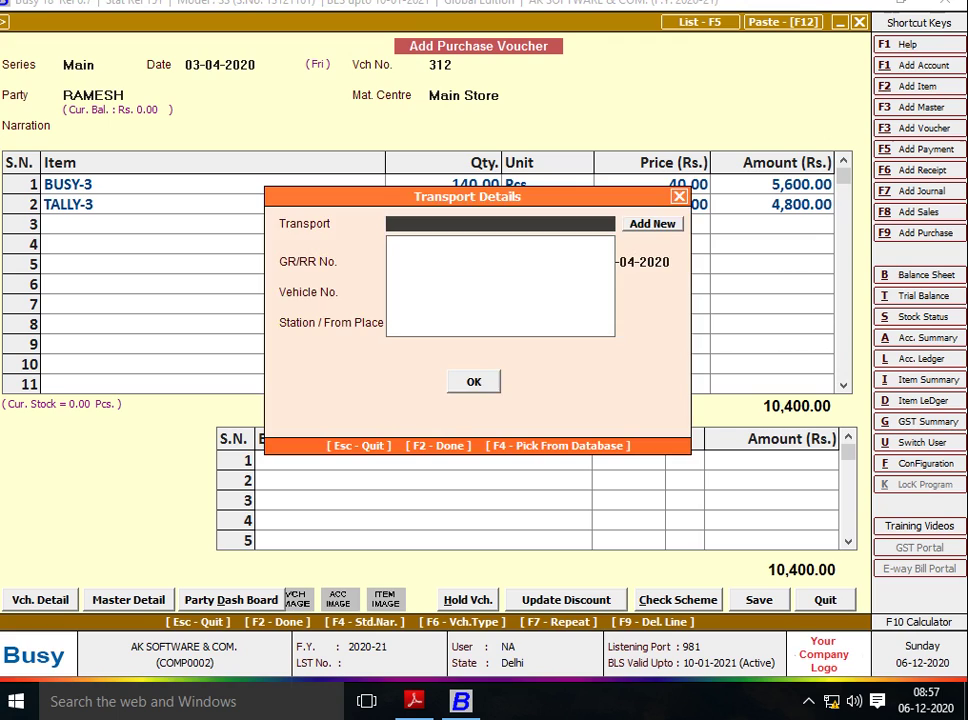
pyautogui.press('F2')
pyautogui.press('Return')
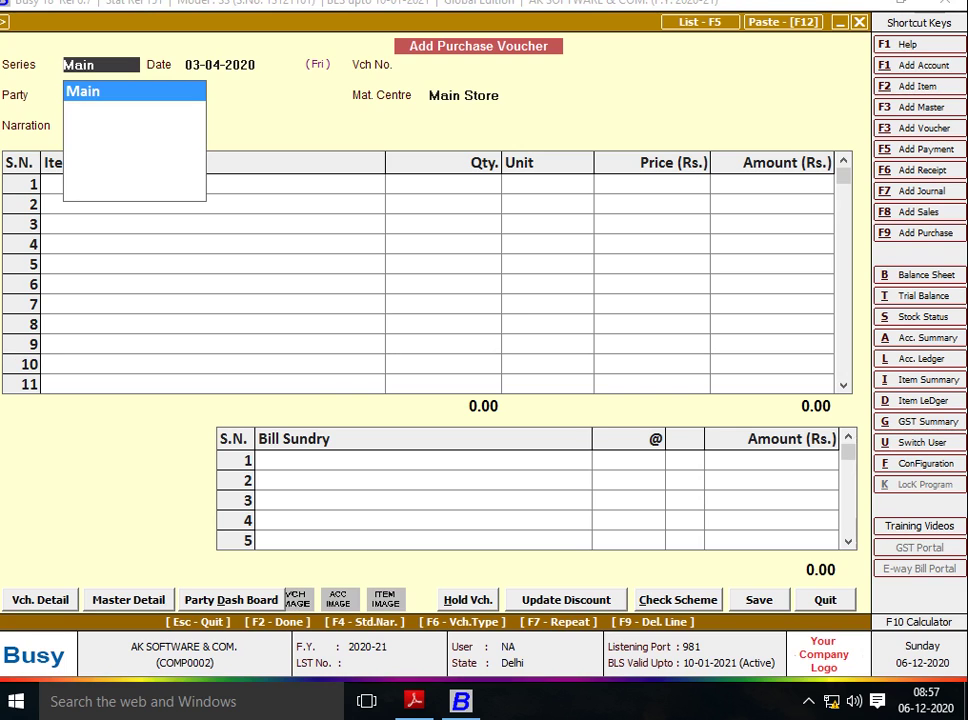
# Discard the unsaved purchase voucher without saving it.
pyautogui.hotkey('alt', 'Tab')
pyautogui.hotkey('alt', 'Tab')
pyautogui.press('Escape')
pyautogui.press('Escape')
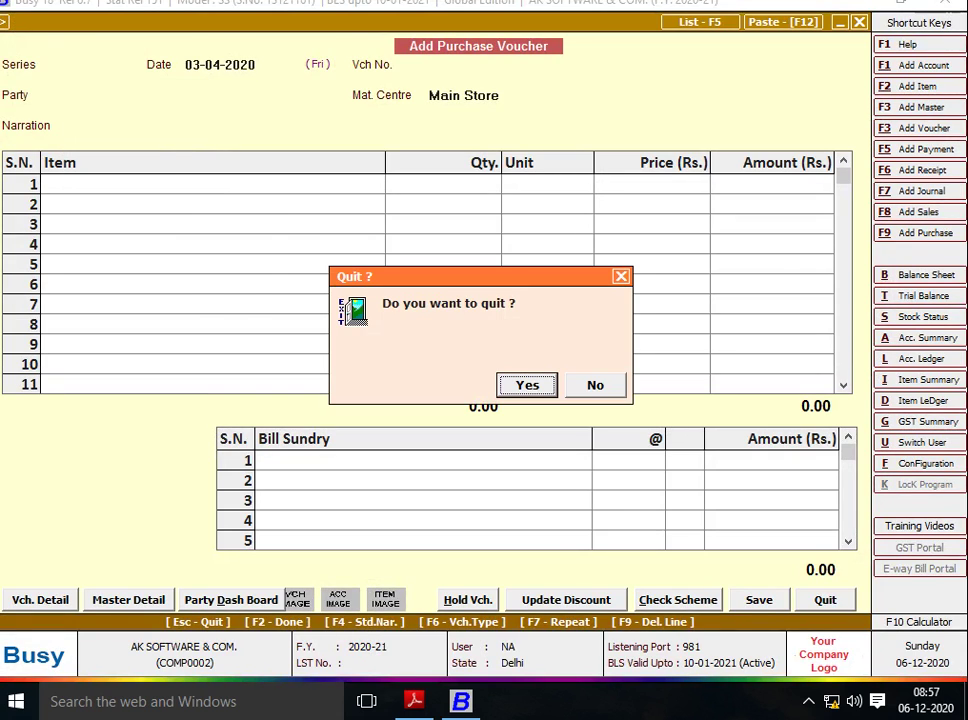
pyautogui.press('Return')
pyautogui.press('Escape')
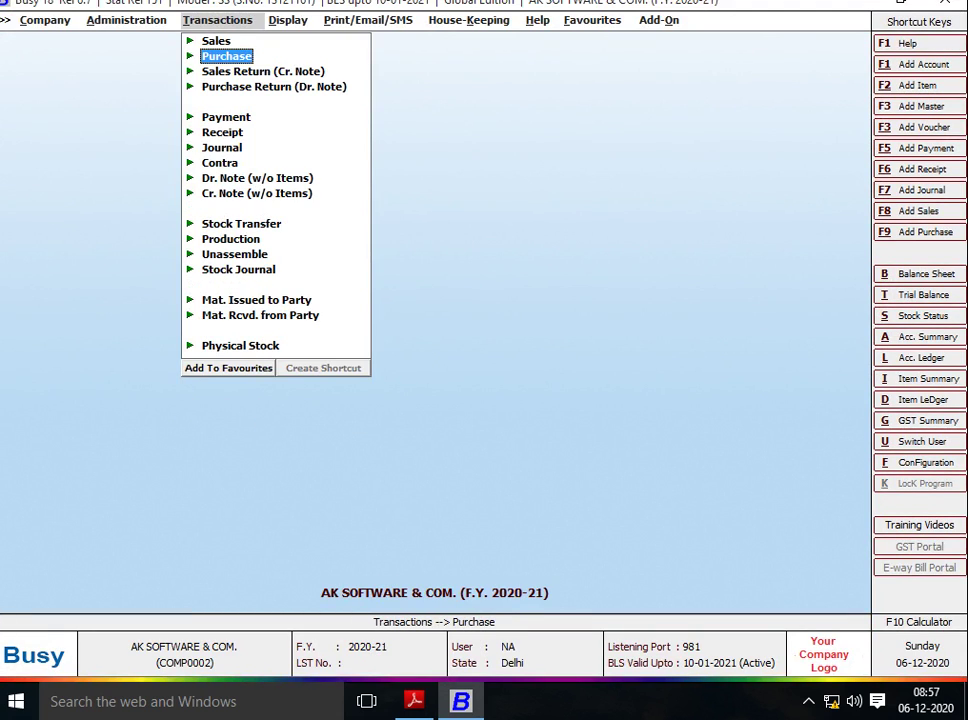
# Start a new sales voucher in series Main, dated 01-04-2020.
pyautogui.press('Up')
pyautogui.press('Return')
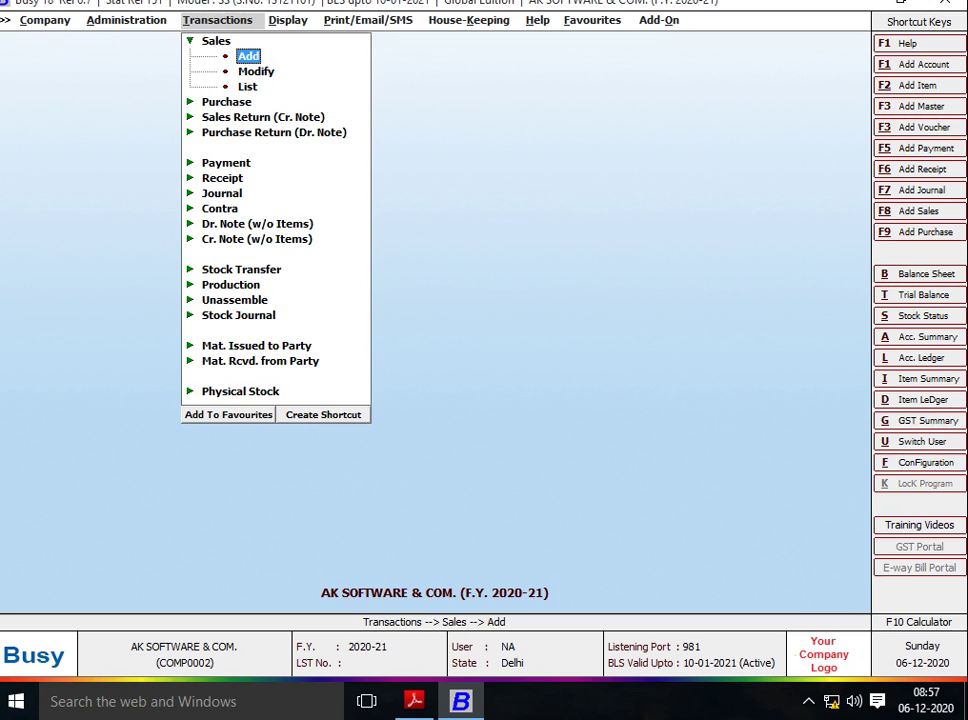
pyautogui.press('Return')
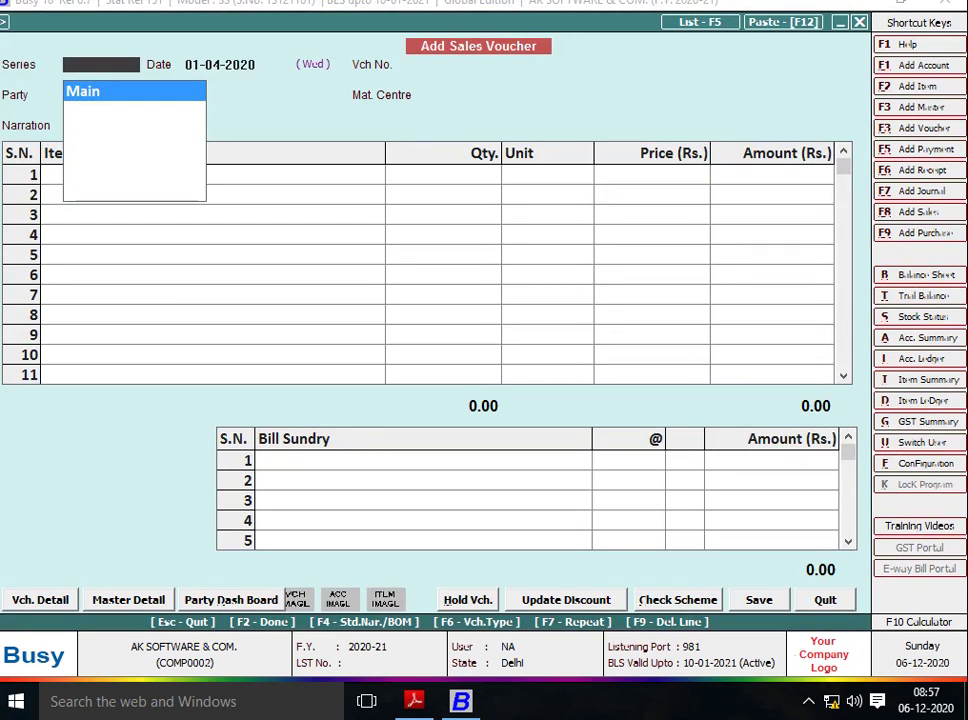
pyautogui.press('Return')
# Scroll the handwritten PDF to the page 5 SALES table showing voucher 1 for AVS Garments.
pyautogui.hotkey('alt', 'Tab')
pyautogui.scroll(-10, 490, 380)
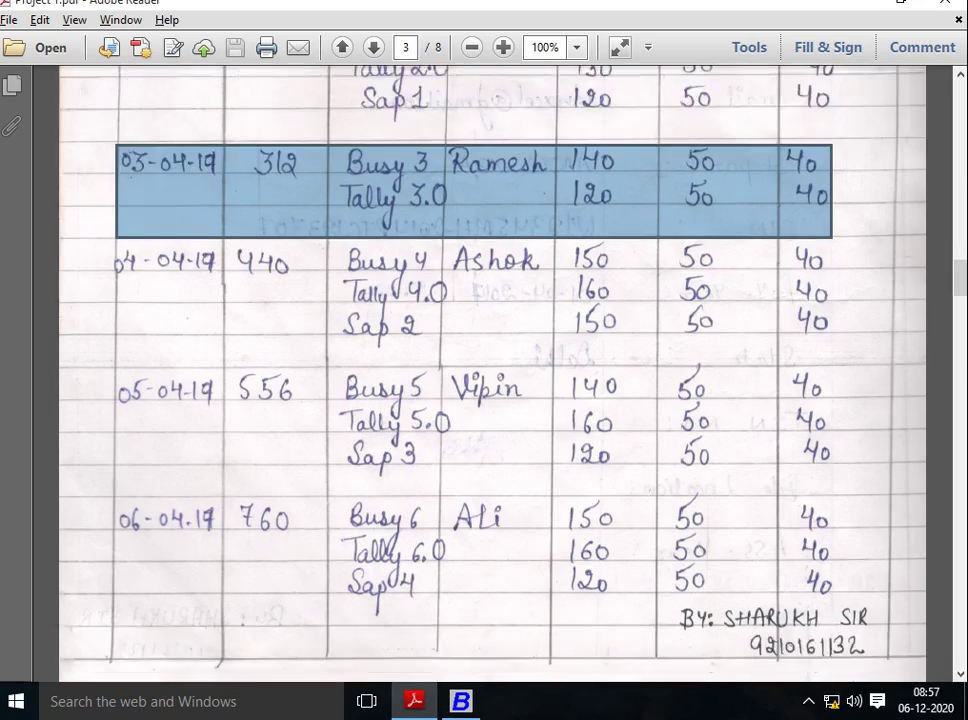
pyautogui.scroll(-15, 490, 380)
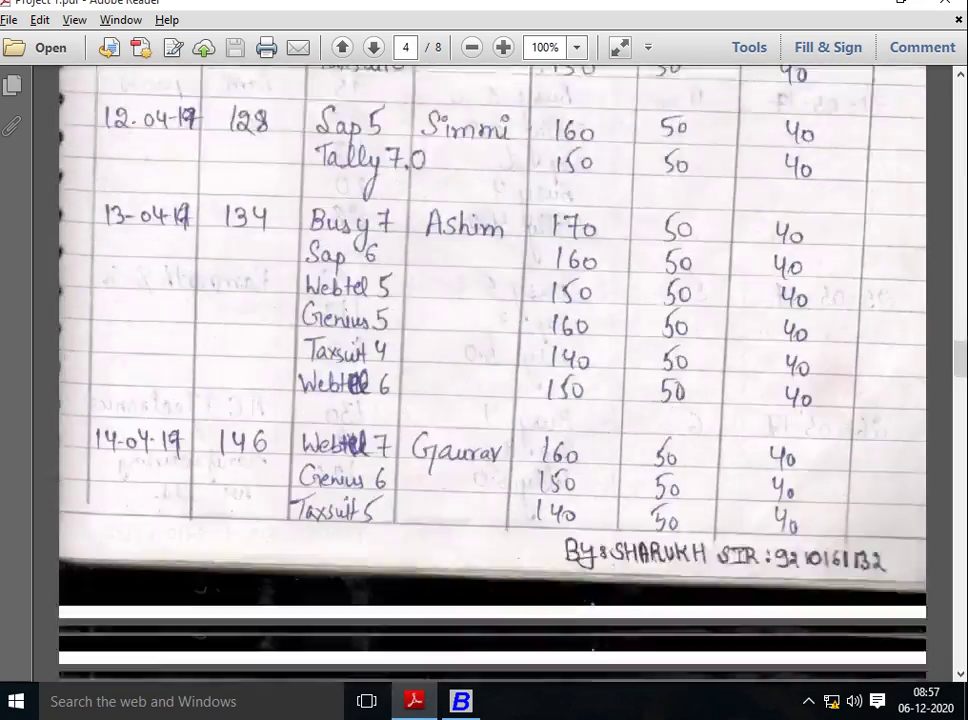
pyautogui.scroll(-3, 490, 380)
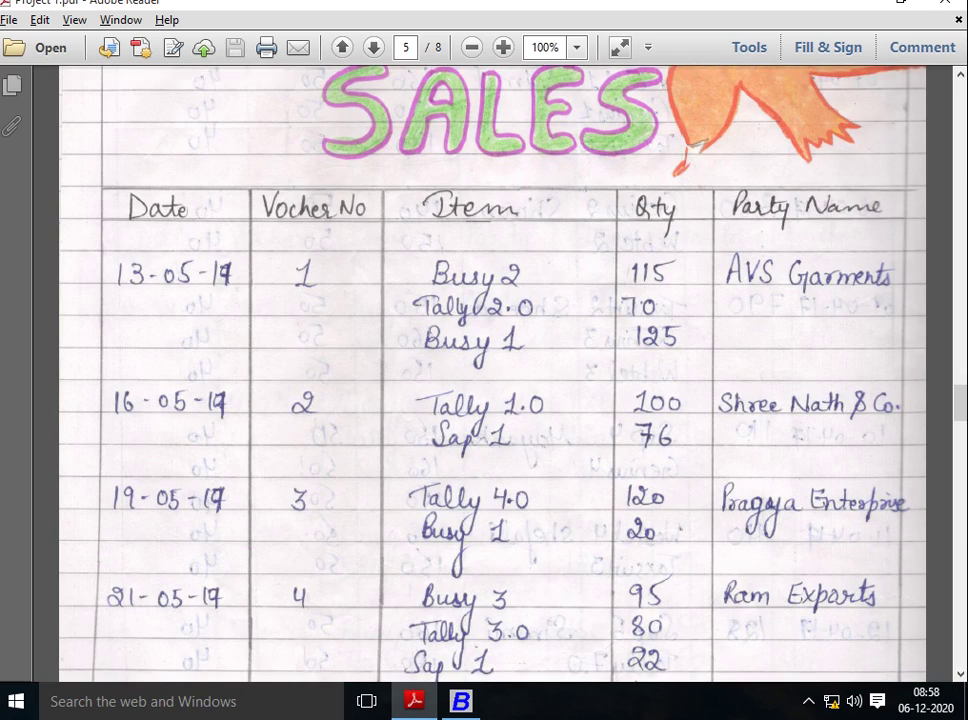
pyautogui.hotkey('alt', 'Tab')
# Date the sales voucher 13-04-2020.
pyautogui.write('13')
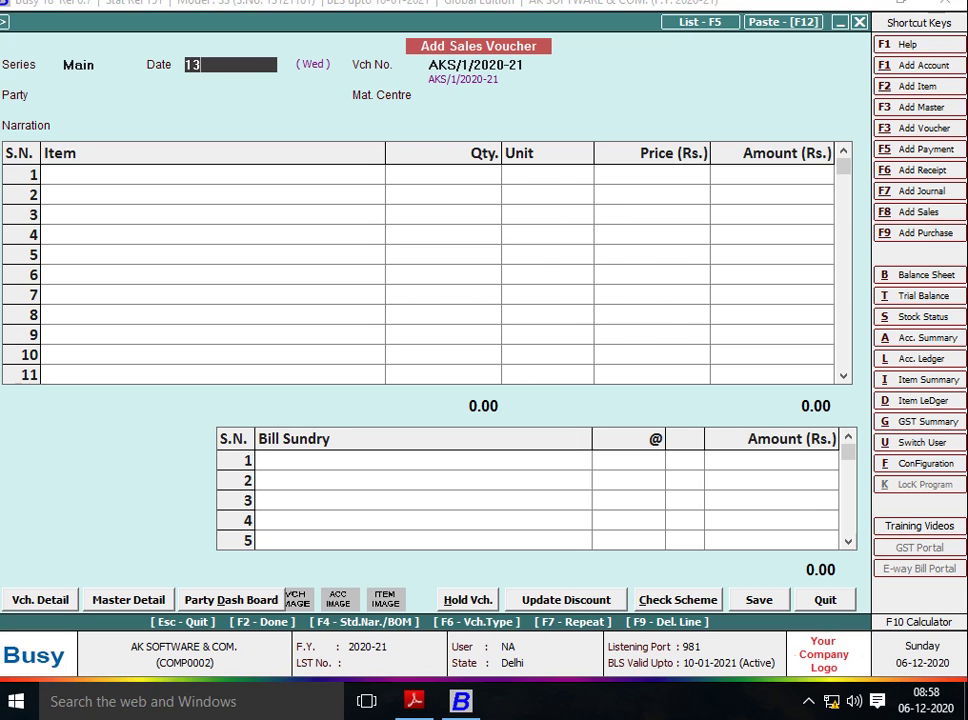
pyautogui.press('Return')
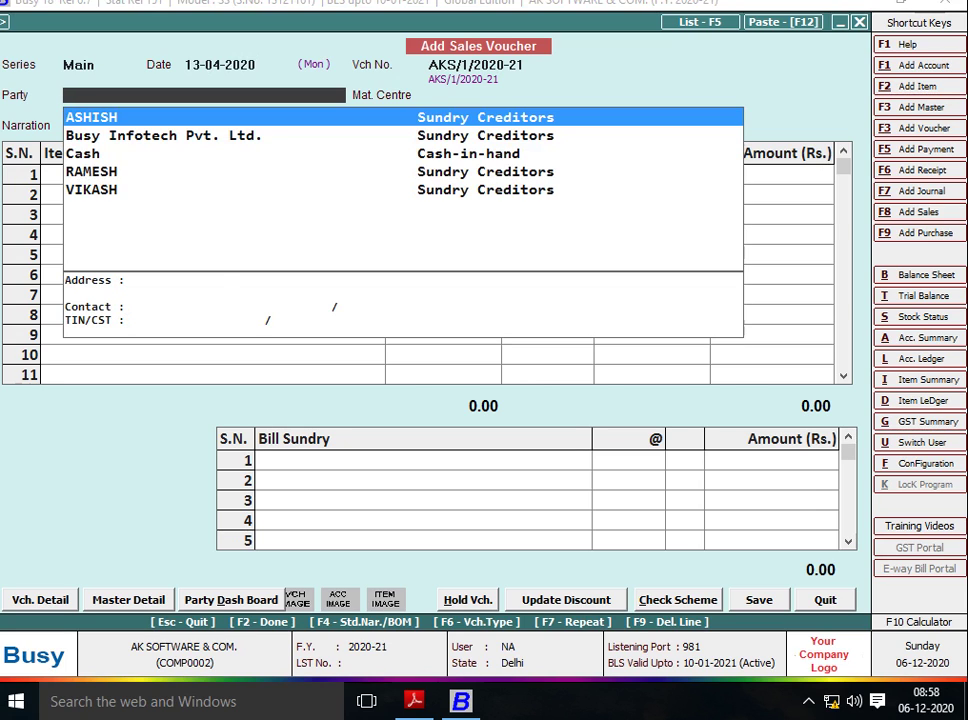
pyautogui.hotkey('alt', 'Tab')
pyautogui.hotkey('alt', 'Tab')
# Create and save party account AVS GARMENT in group Sundry Debtors.
pyautogui.hotkey('alt', 'c')
pyautogui.write('AVS G')
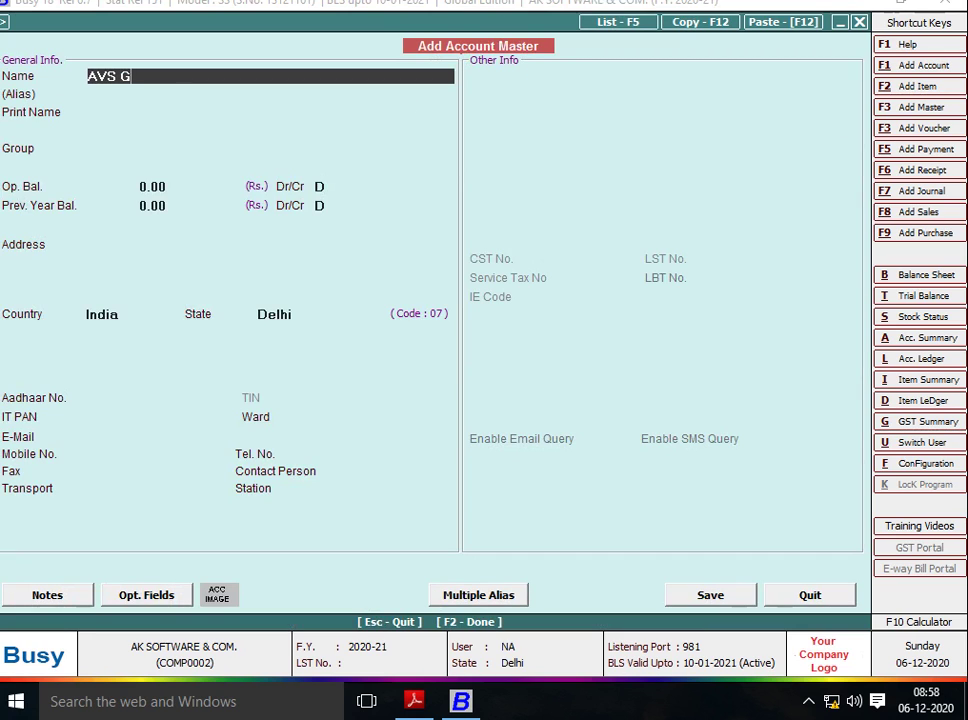
pyautogui.write('ARMENBT')
pyautogui.press('BackSpace')
pyautogui.press('BackSpace')
pyautogui.write('T')
pyautogui.press('Return')
pyautogui.press('Return')
pyautogui.press('Return')
pyautogui.write('S')
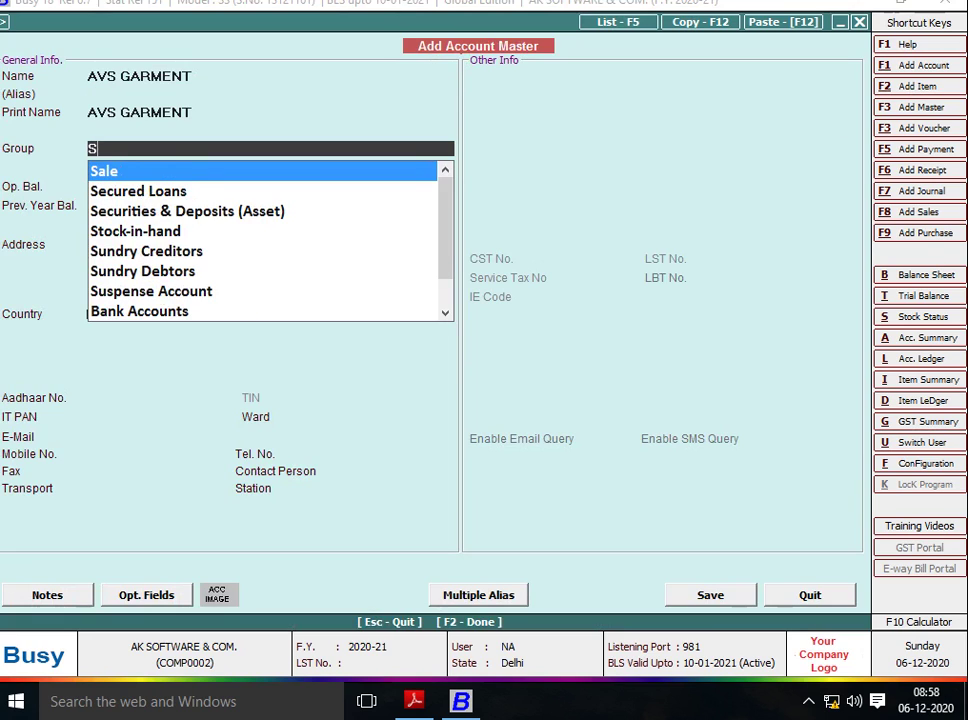
pyautogui.write('UN')
pyautogui.press('Down')
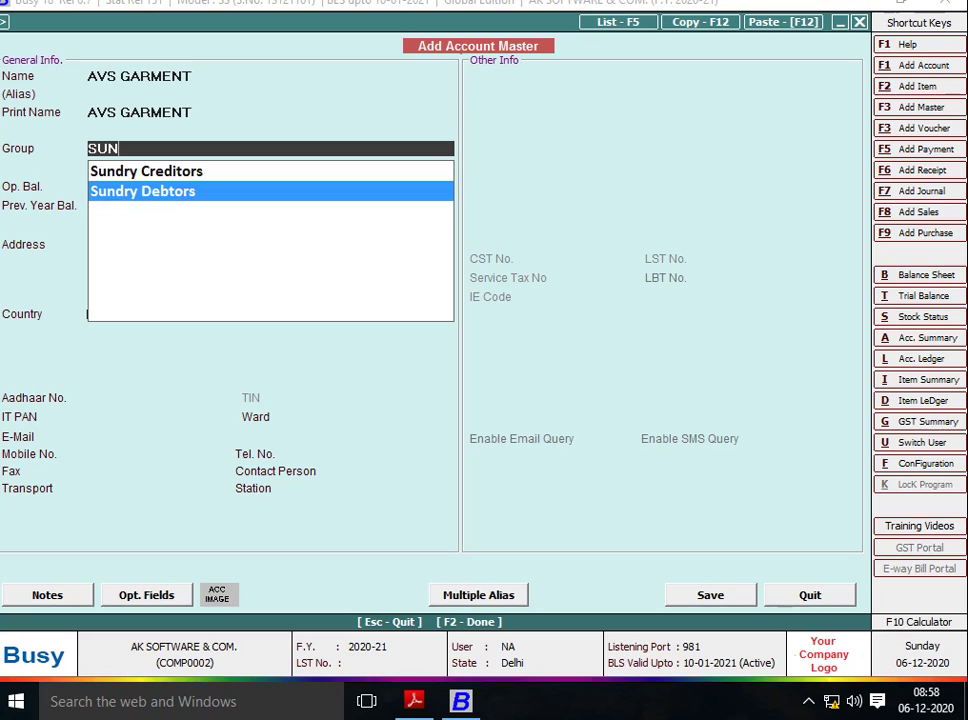
pyautogui.press('Return')
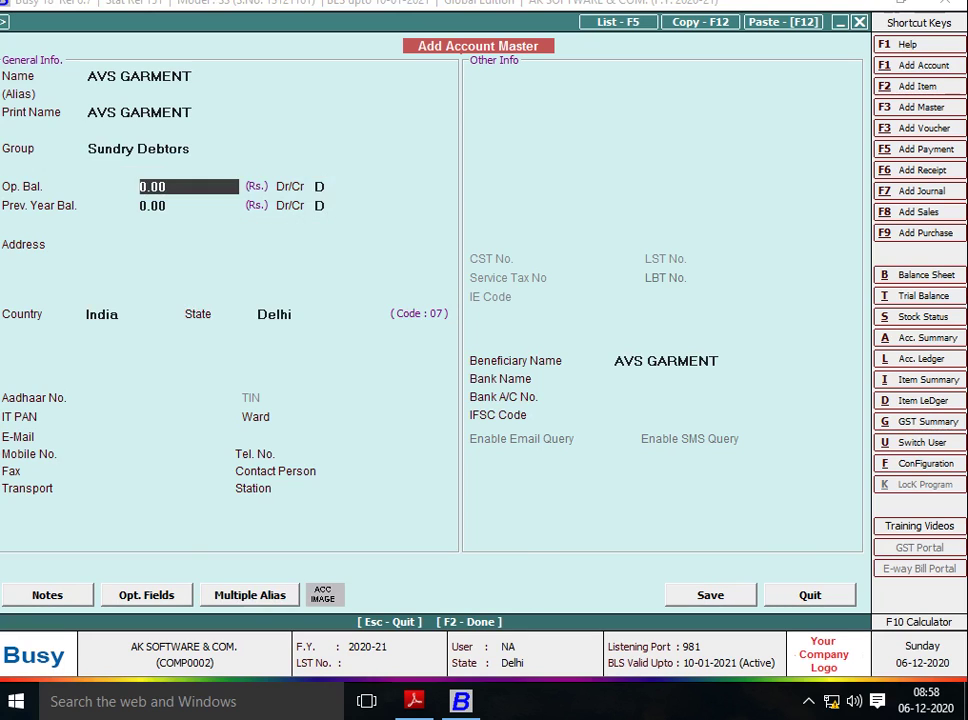
pyautogui.press('Return')
pyautogui.press('Return')
pyautogui.press('Return')
pyautogui.press('Return')
pyautogui.press('Return')
pyautogui.press('Return')
pyautogui.press('Return')
pyautogui.press('Return')
pyautogui.press('Return')
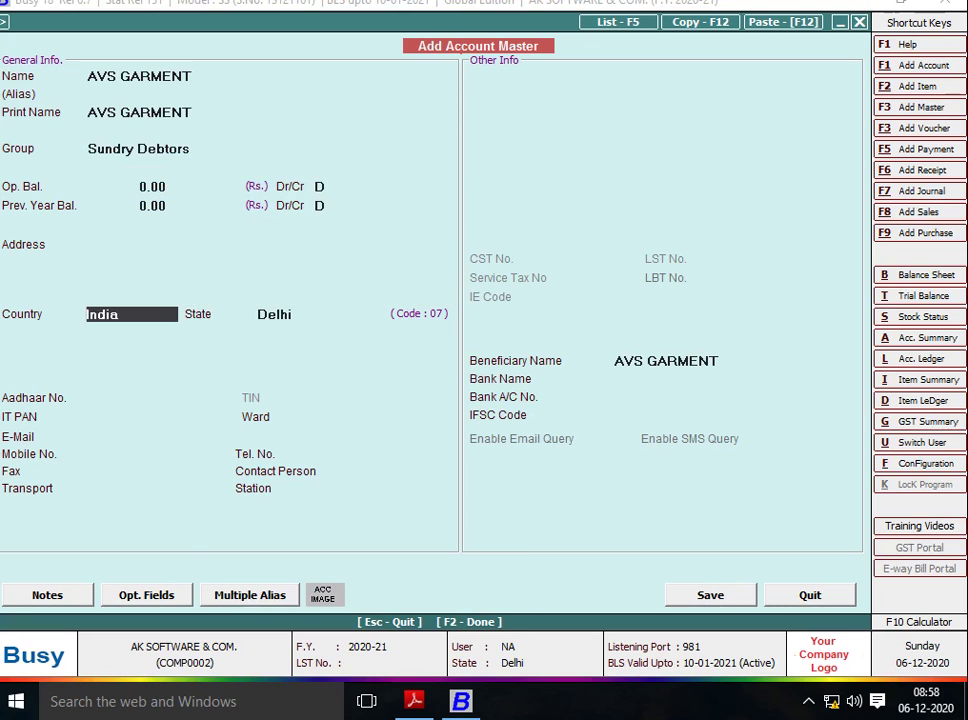
pyautogui.press('F2')
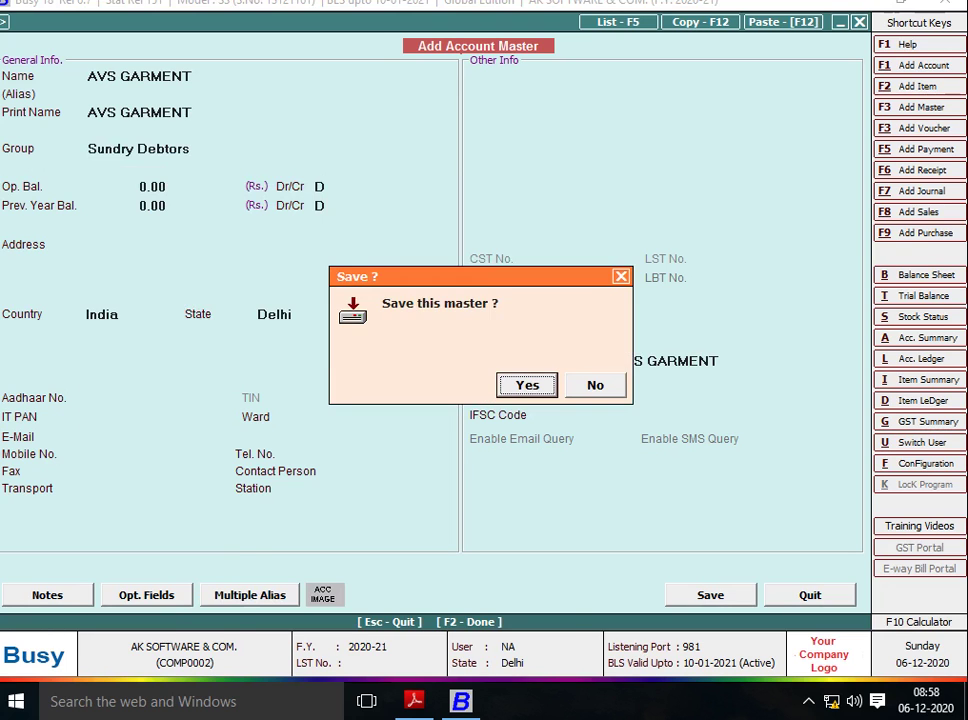
pyautogui.press('Return')
pyautogui.hotkey('alt', 'Tab')
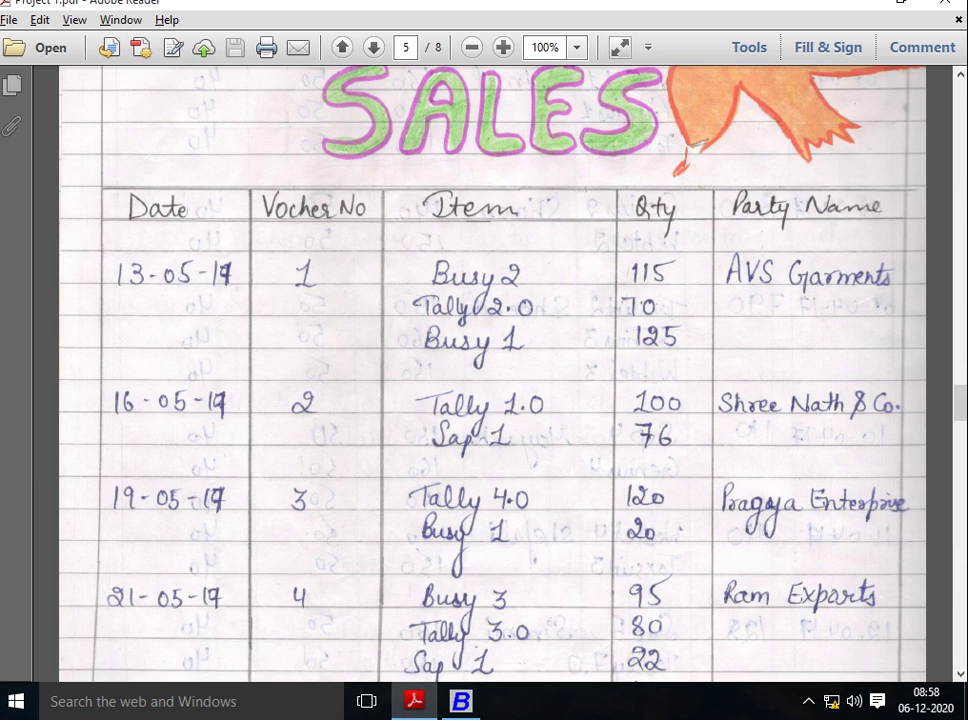
# Use Main Store and add BUSY-2 with quantity 115 as the first line.
pyautogui.hotkey('alt', 'Tab')
pyautogui.press('Return')
pyautogui.hotkey('alt', 'Tab')
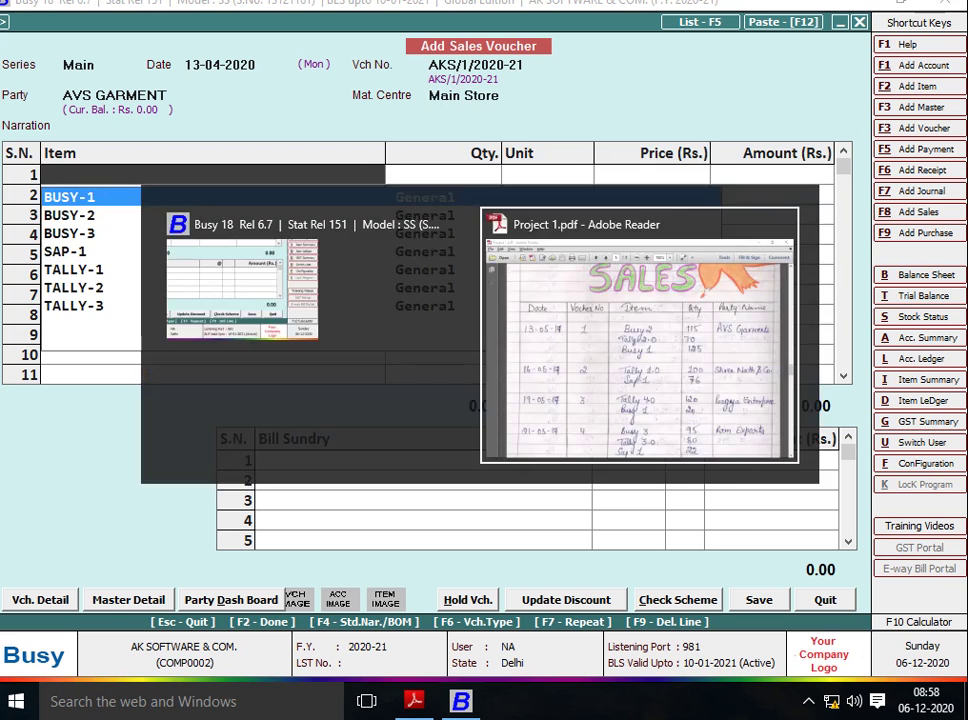
pyautogui.hotkey('alt', 'Tab')
pyautogui.write('2')
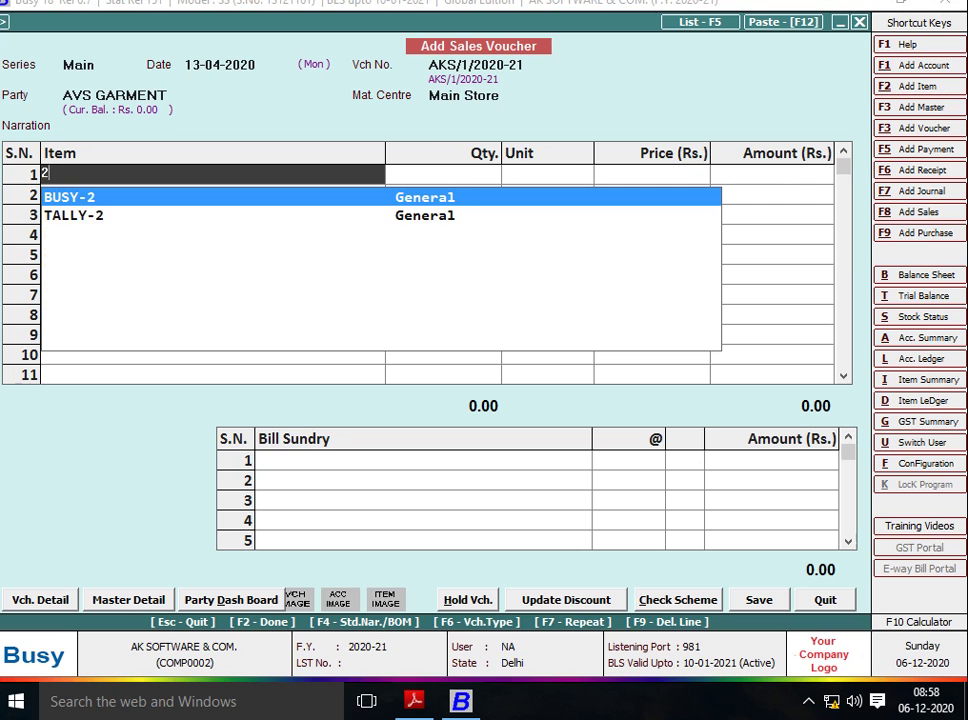
pyautogui.press('Return')
pyautogui.hotkey('alt', 'Tab')
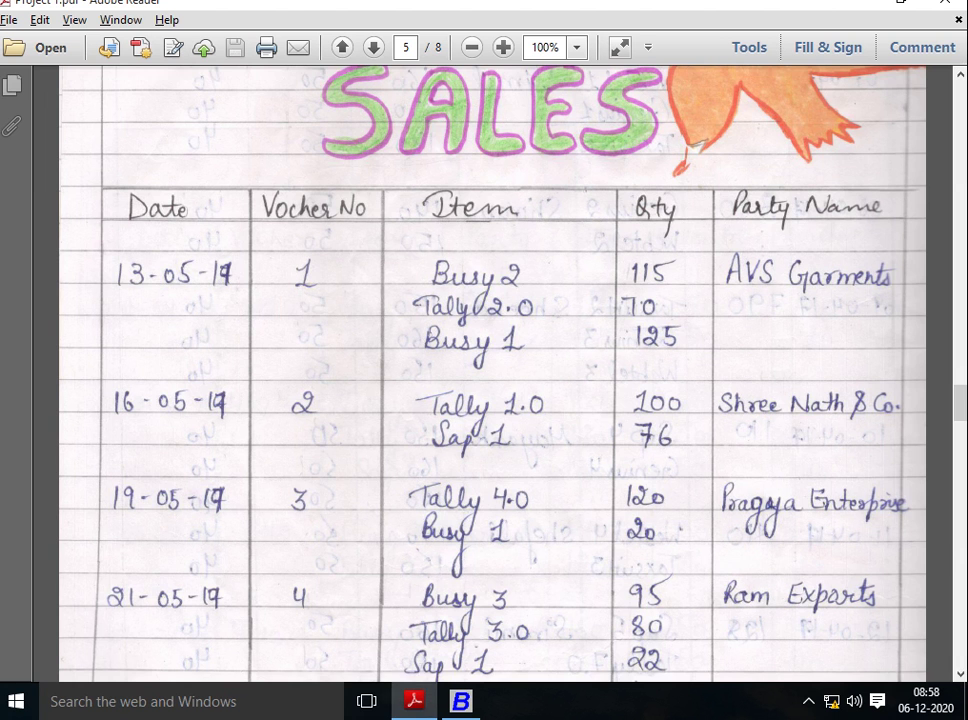
pyautogui.hotkey('alt', 'Tab')
pyautogui.write('115')
pyautogui.press('Return')
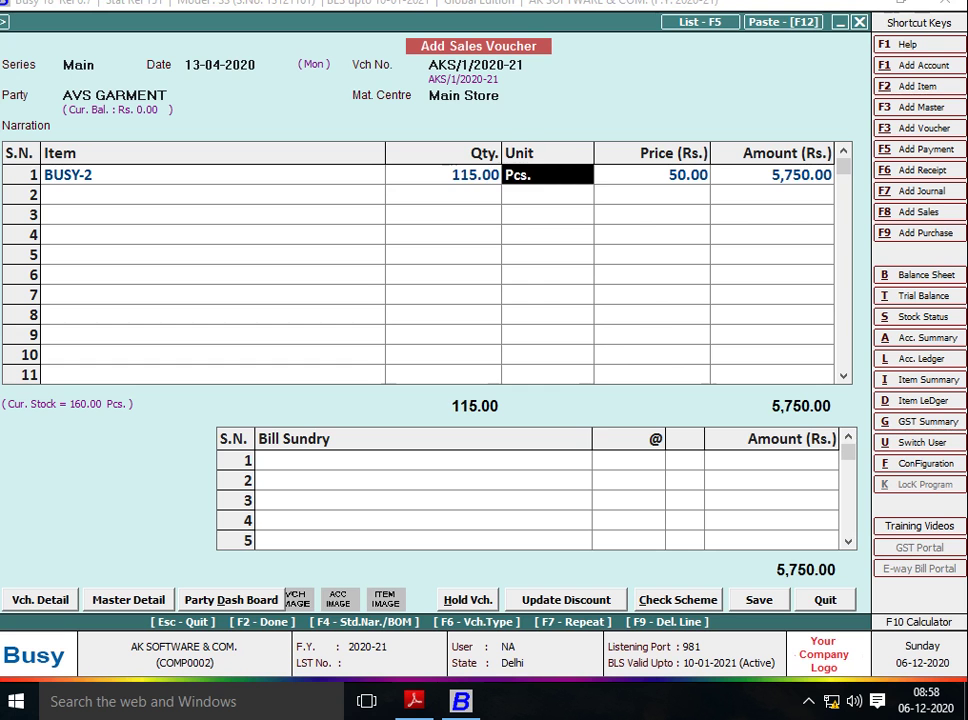
pyautogui.press('Return')
pyautogui.press('Return')
pyautogui.press('Return')
# Enter quantity 70 on line 2, dismissing the negative-stock warning.
pyautogui.hotkey('alt', 'Tab')
pyautogui.hotkey('alt', 'Tab')
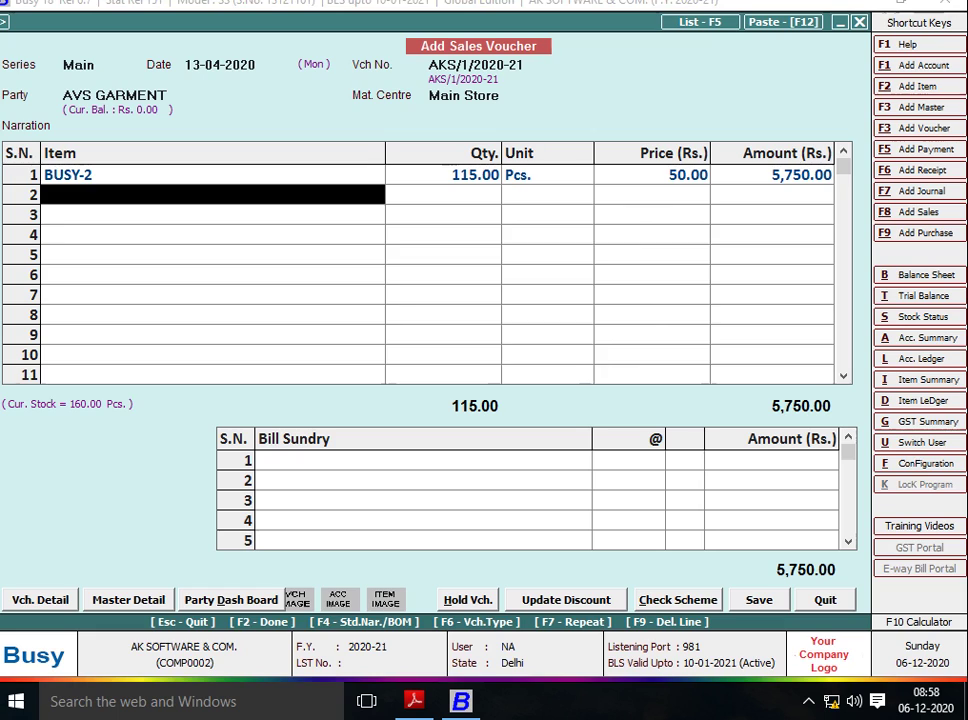
pyautogui.press('Return')
pyautogui.hotkey('alt', 'Tab')
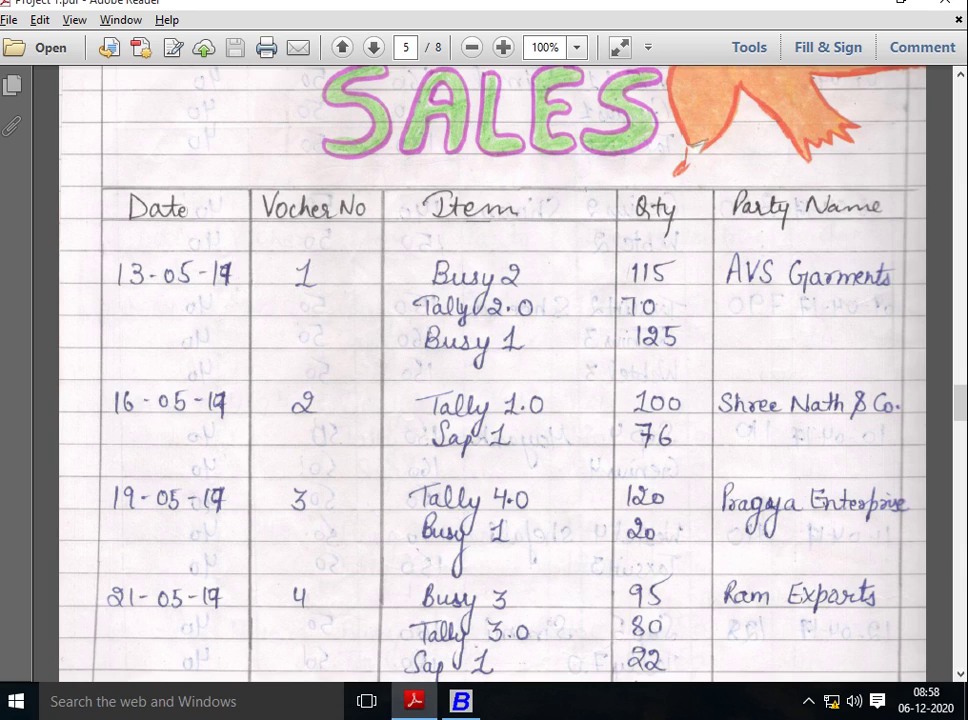
pyautogui.hotkey('alt', 'Tab')
pyautogui.write('70')
pyautogui.press('Return')
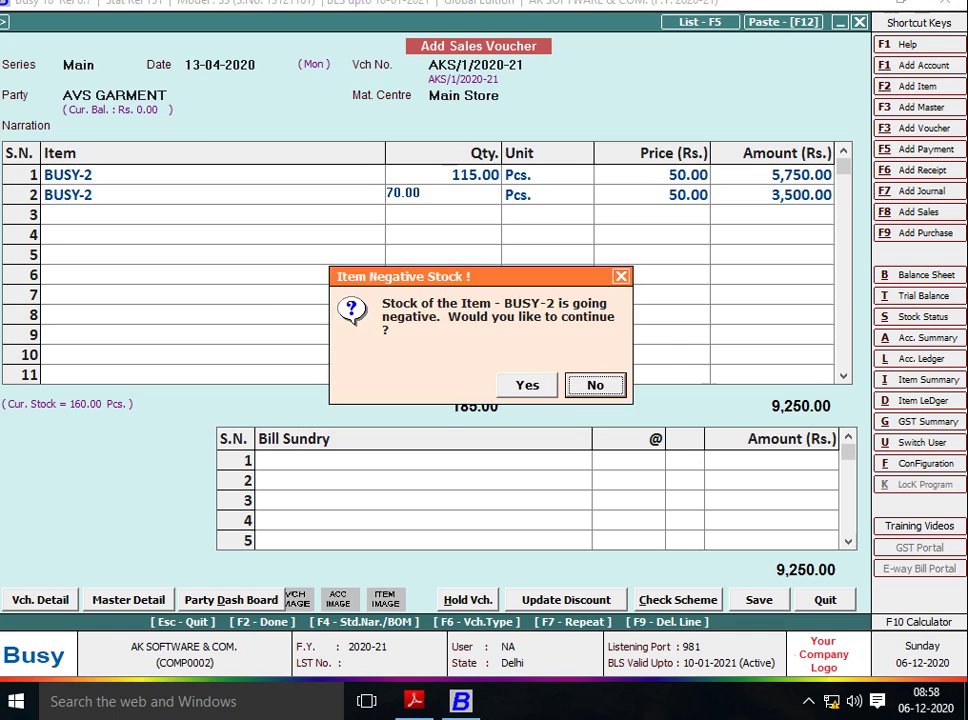
pyautogui.press('Return')
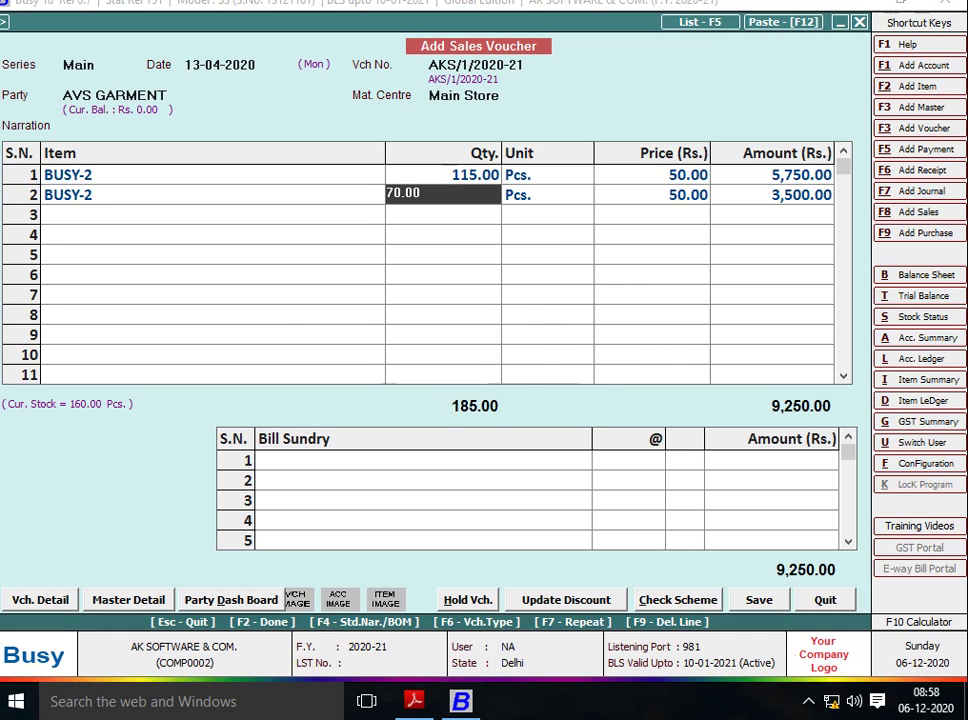
# Change line 2's item to TALLY-2.
pyautogui.hotkey('shift', 'Tab')
pyautogui.write('TALL')
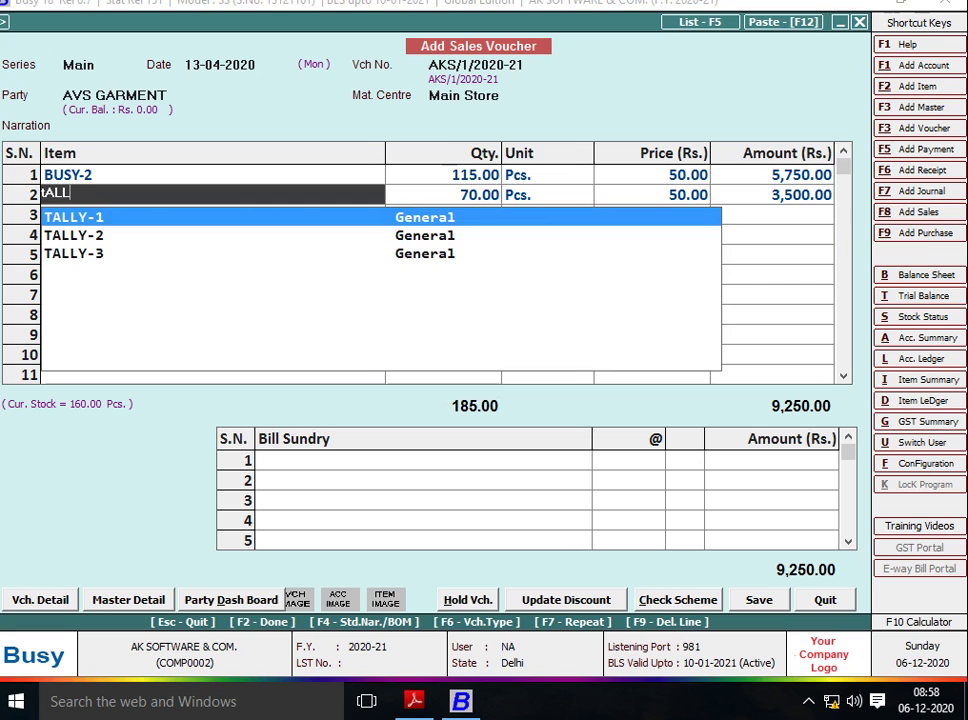
pyautogui.press('Down')
pyautogui.press('Down')
pyautogui.press('Up')
pyautogui.press('Return')
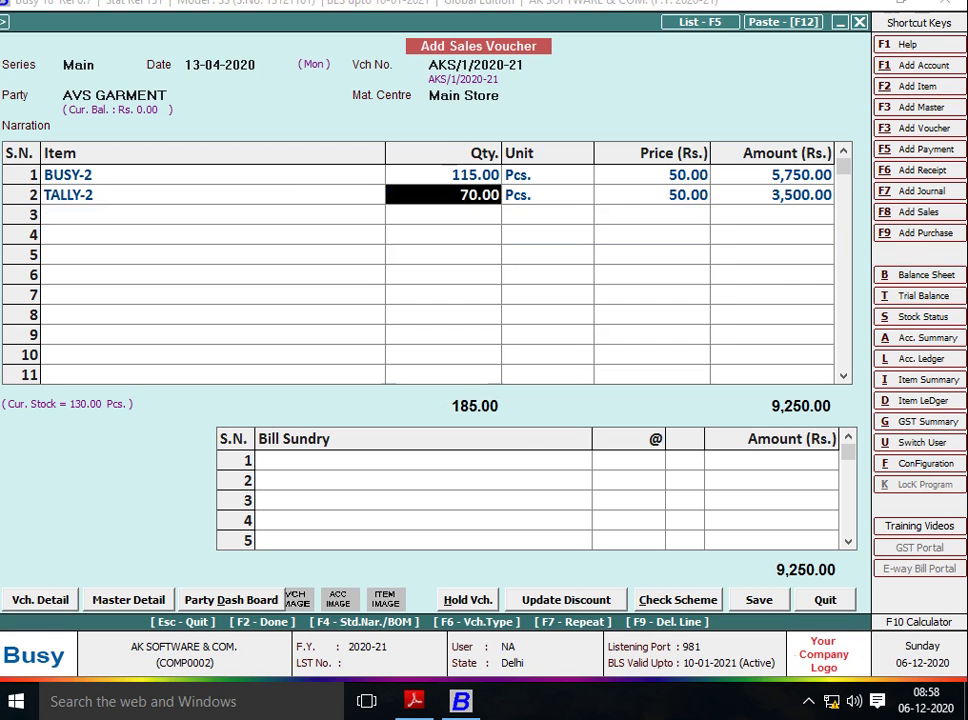
pyautogui.press('Return')
pyautogui.press('Return')
pyautogui.press('Return')
pyautogui.hotkey('alt', 'Tab')
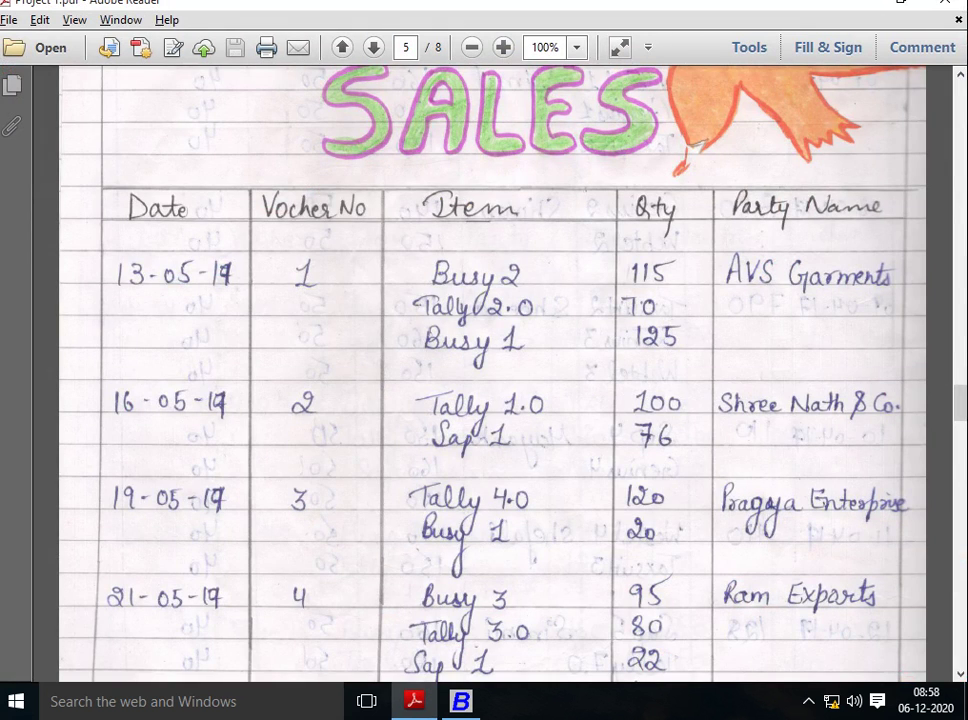
pyautogui.hotkey('alt', 'Tab')
# Add BUSY-1 with quantity 125 and save the voucher at 15,500.00 total.
pyautogui.hotkey('alt', 'Tab')
pyautogui.hotkey('alt', 'Tab')
pyautogui.press('Return')
pyautogui.hotkey('alt', 'Tab')
pyautogui.hotkey('alt', 'Tab')
pyautogui.write('125')
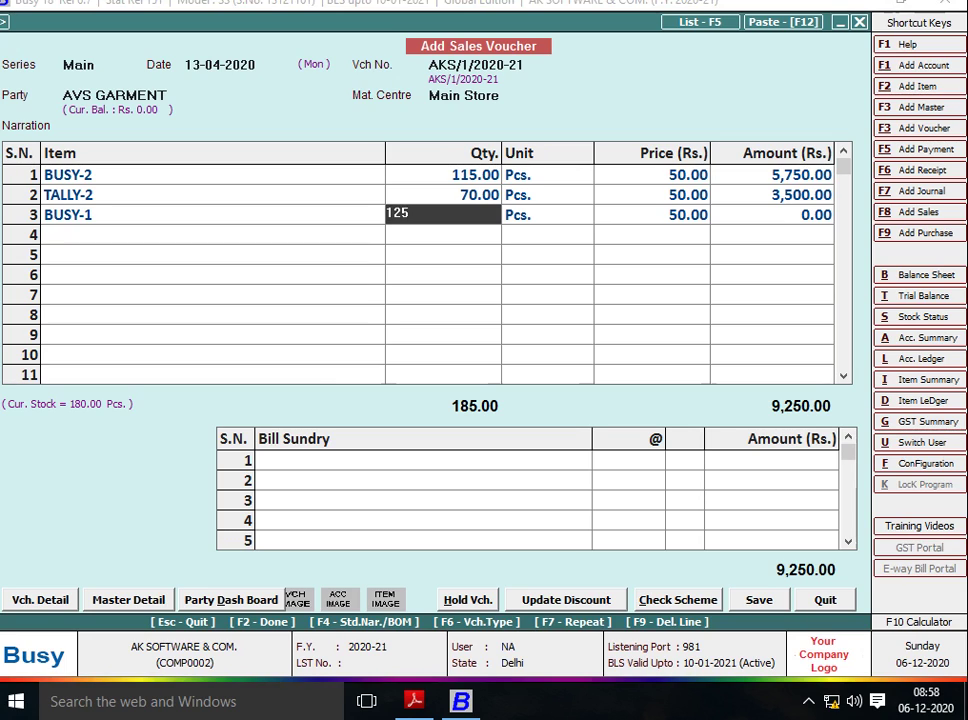
pyautogui.press('Return')
pyautogui.press('Return')
pyautogui.press('Return')
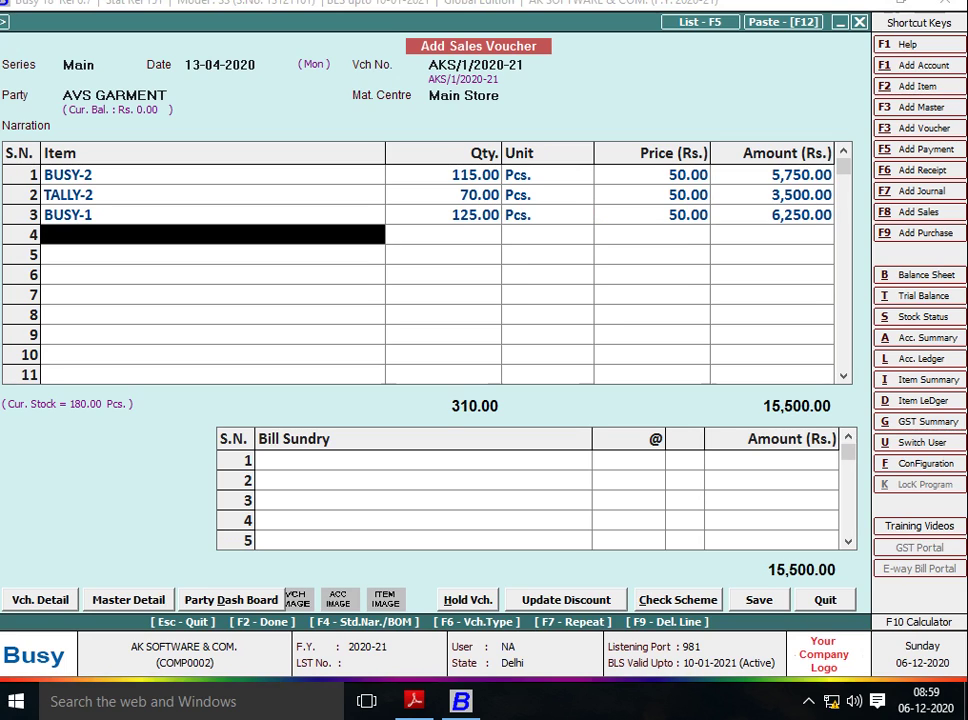
pyautogui.press('Return')
pyautogui.press('Return')
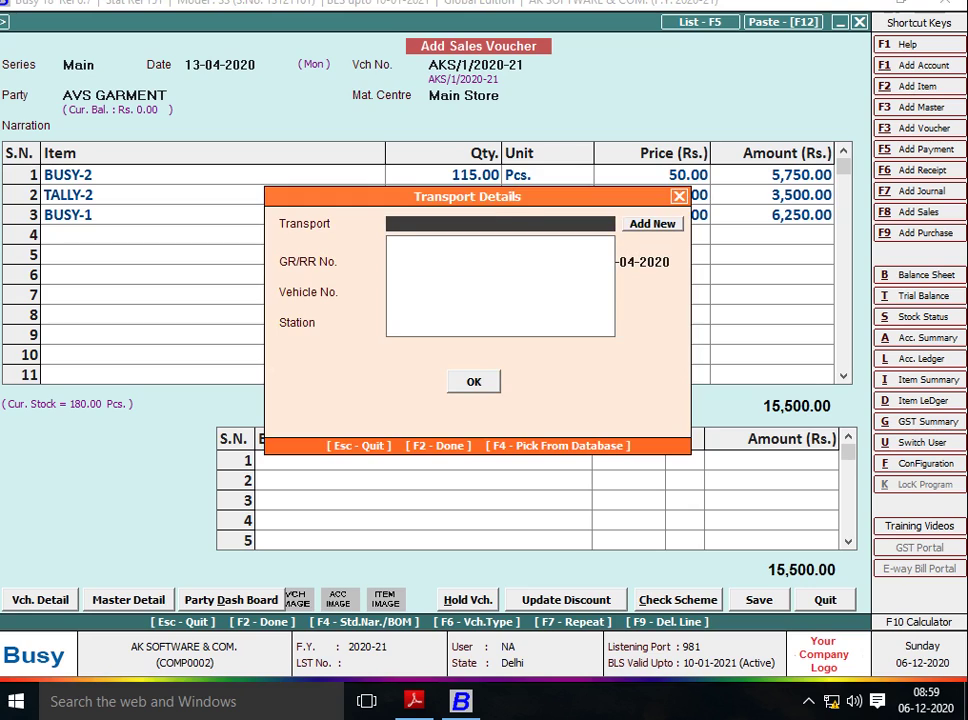
pyautogui.press('F2')
pyautogui.press('Return')
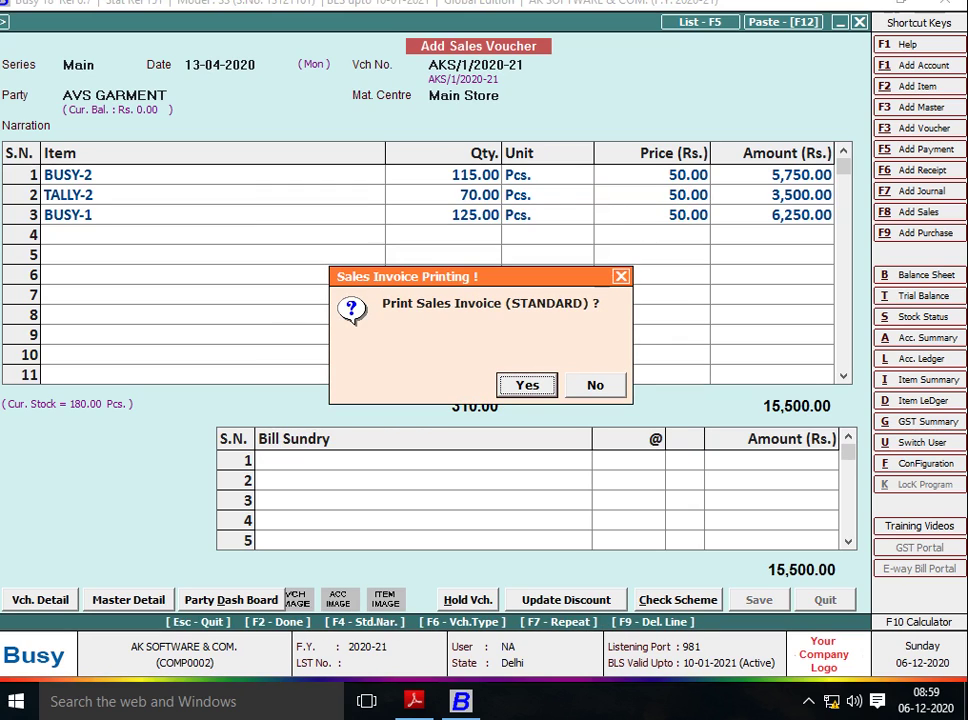
# Choose to print the invoice, keeping the STANDARD format with 1 copy.
pyautogui.press('Right')
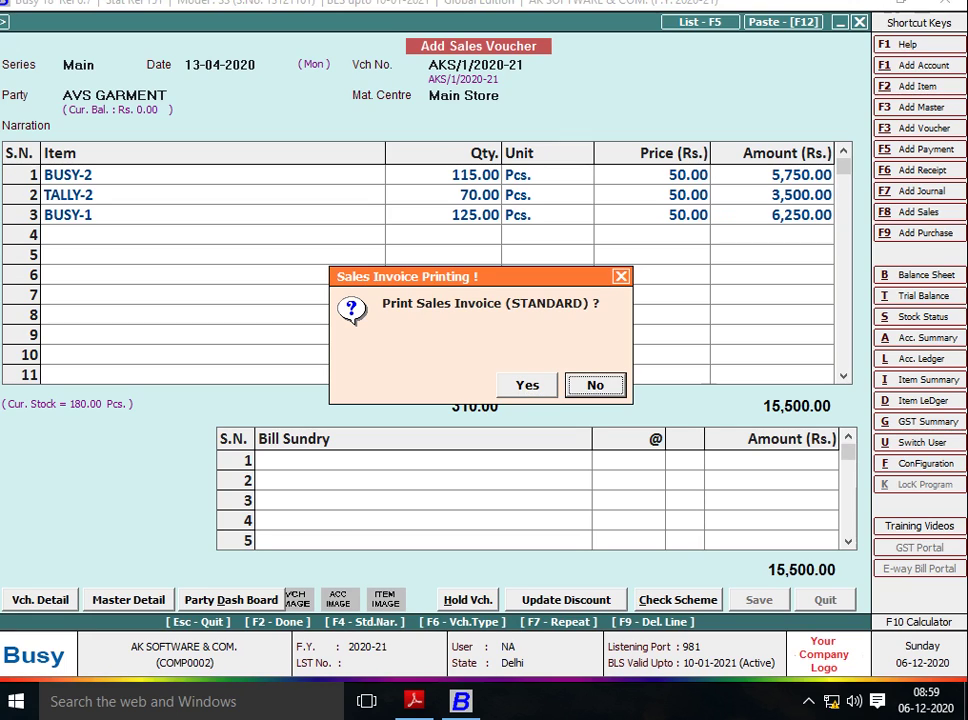
pyautogui.press('Left')
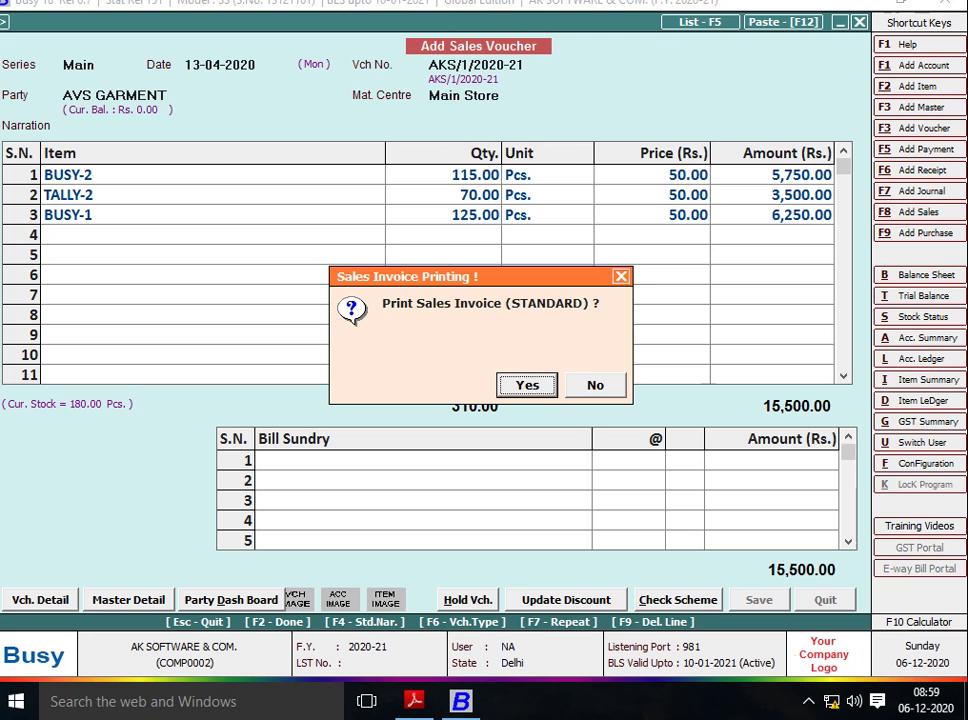
pyautogui.press('Return')
pyautogui.press('Return')
pyautogui.press('Return')
pyautogui.press('Return')
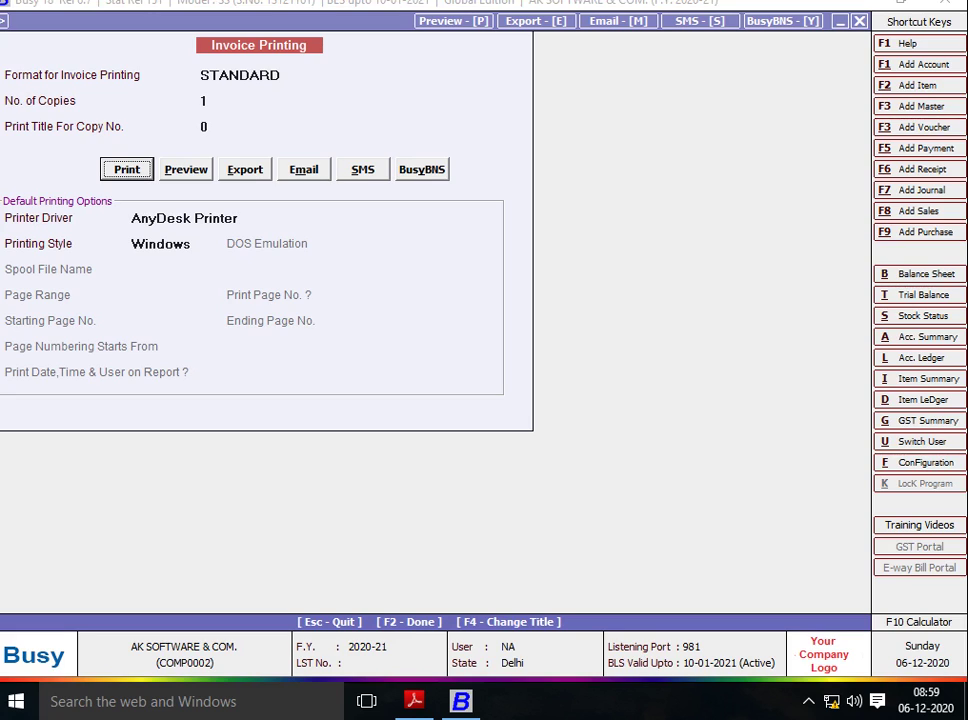
# Preview the AVS GARMENT invoice in Standard format, checking its 15,500.00 grand total.
pyautogui.press('Right')
pyautogui.press('Return')
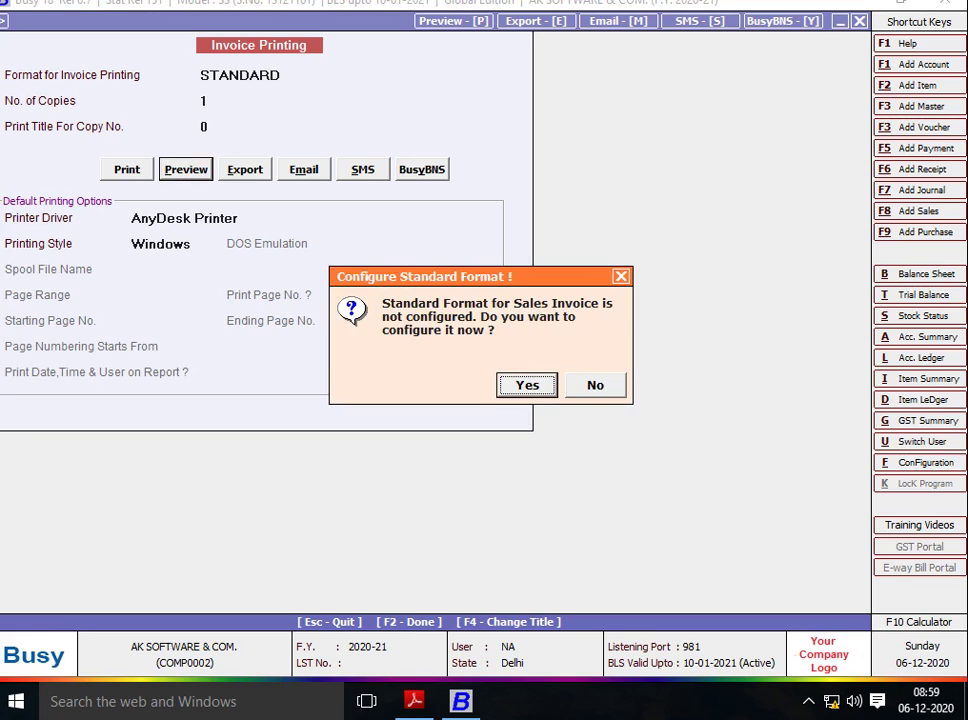
pyautogui.press('Return')
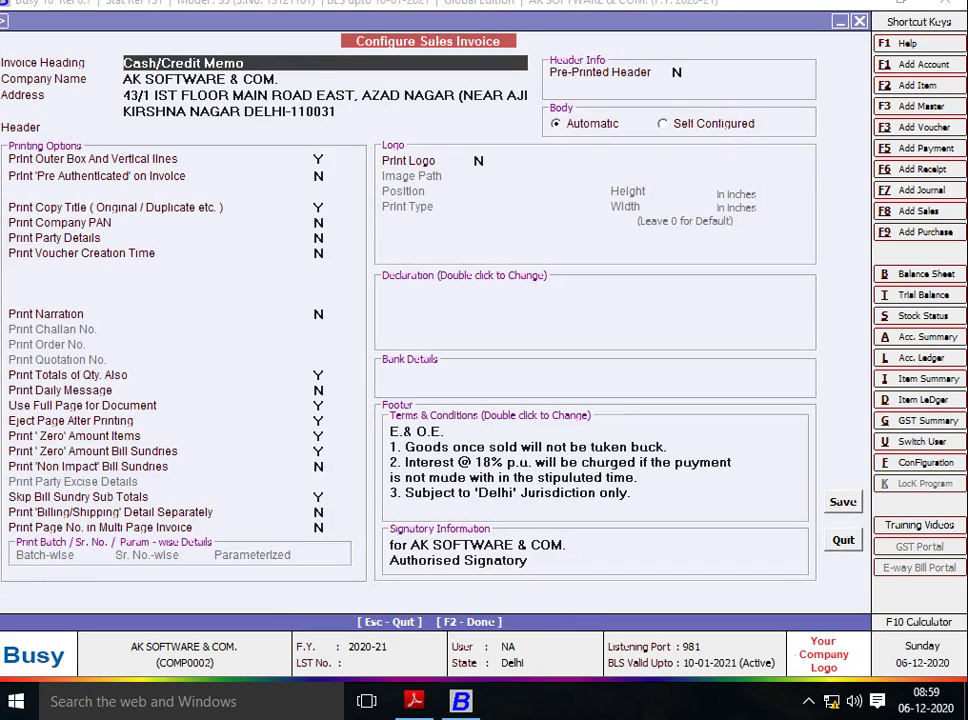
pyautogui.press('F2')
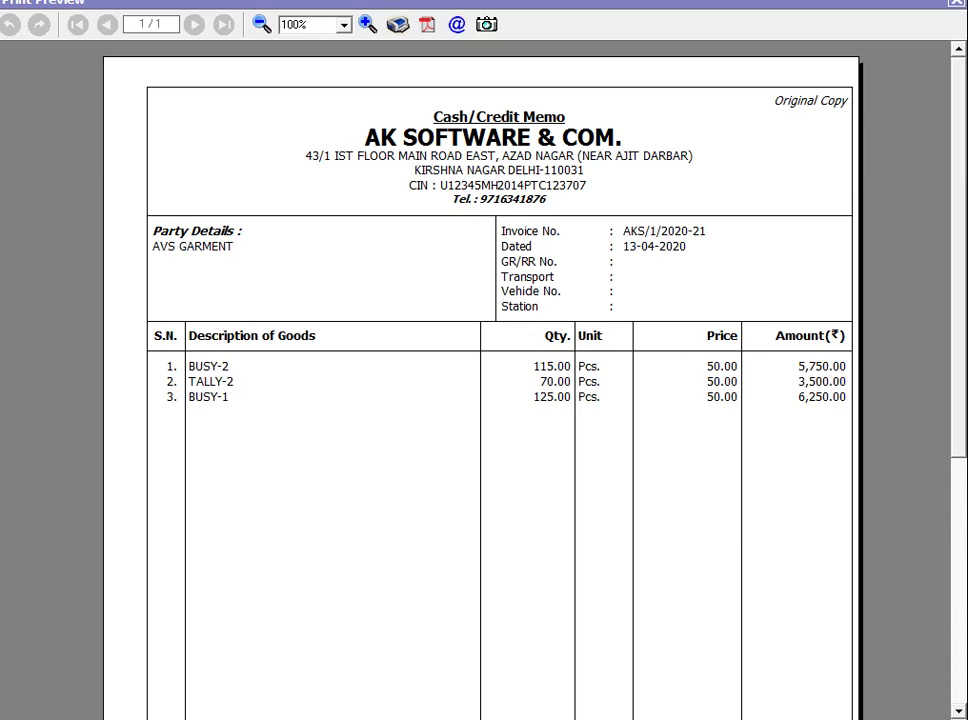
pyautogui.scroll(-5, 480, 380)
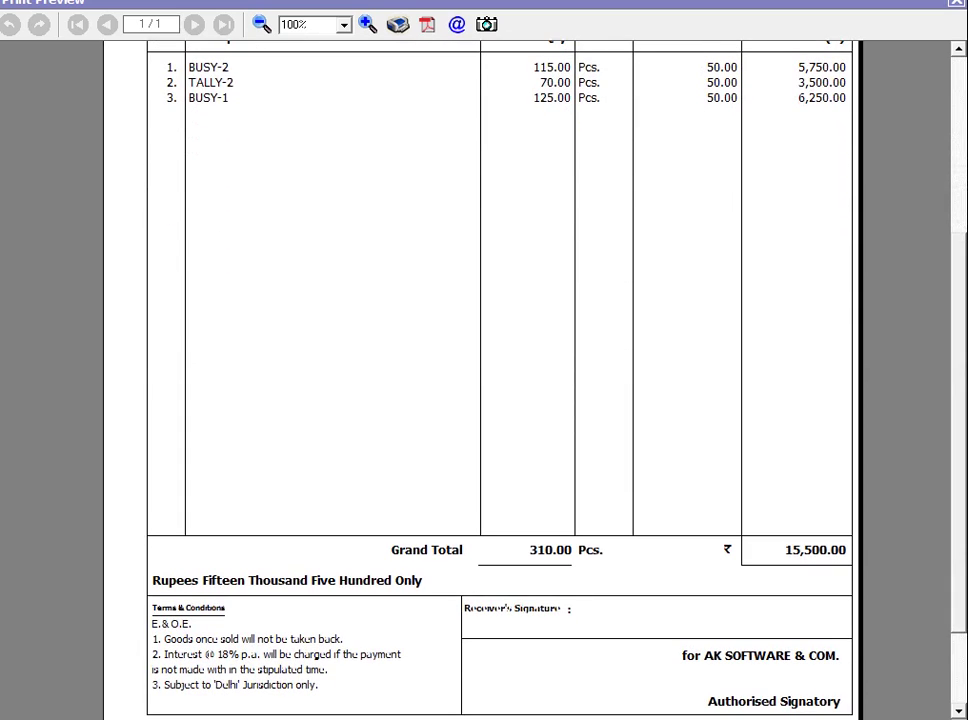
# Close the preview and date voucher AKS/2/2020-21 as 16-04-2020.
pyautogui.press('Escape')
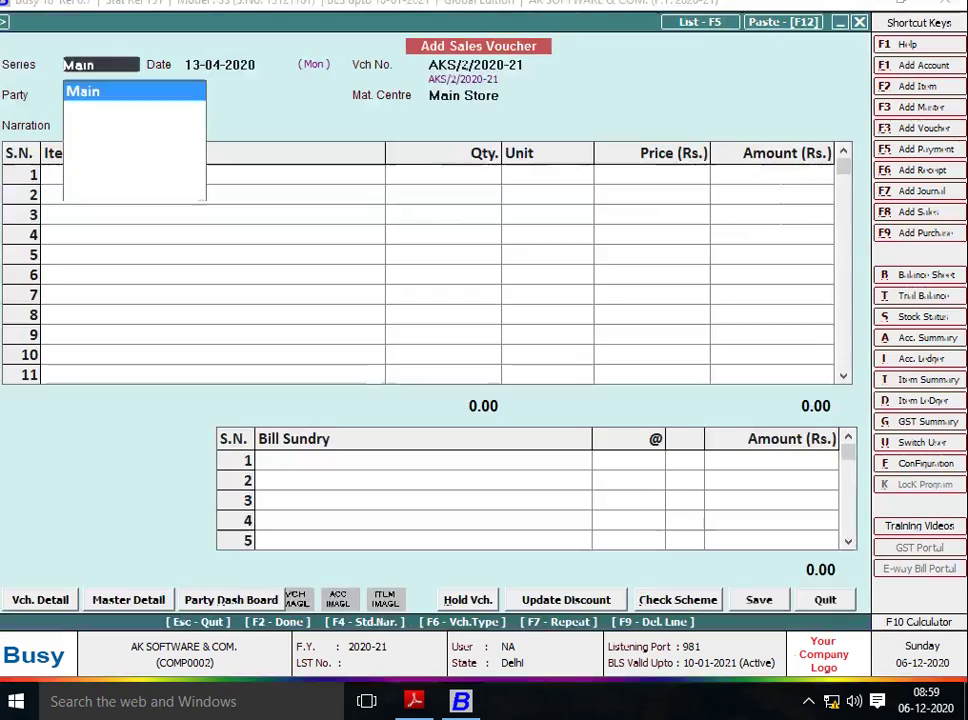
pyautogui.hotkey('alt', 'Tab')
pyautogui.scroll(-2, 490, 370)
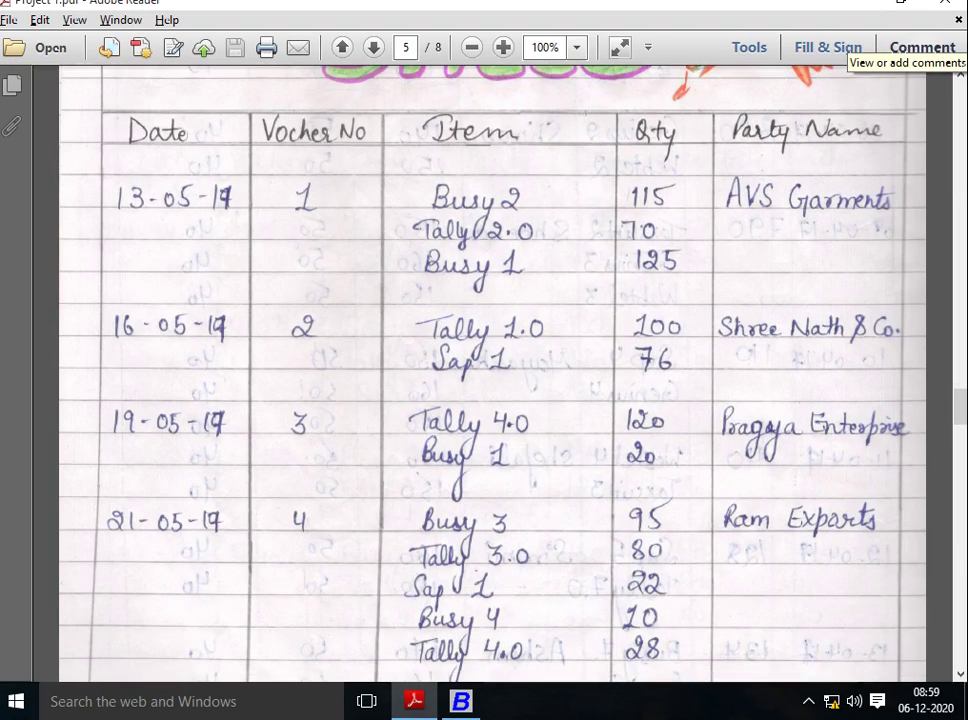
pyautogui.hotkey('alt', 'Tab')
pyautogui.write('16')
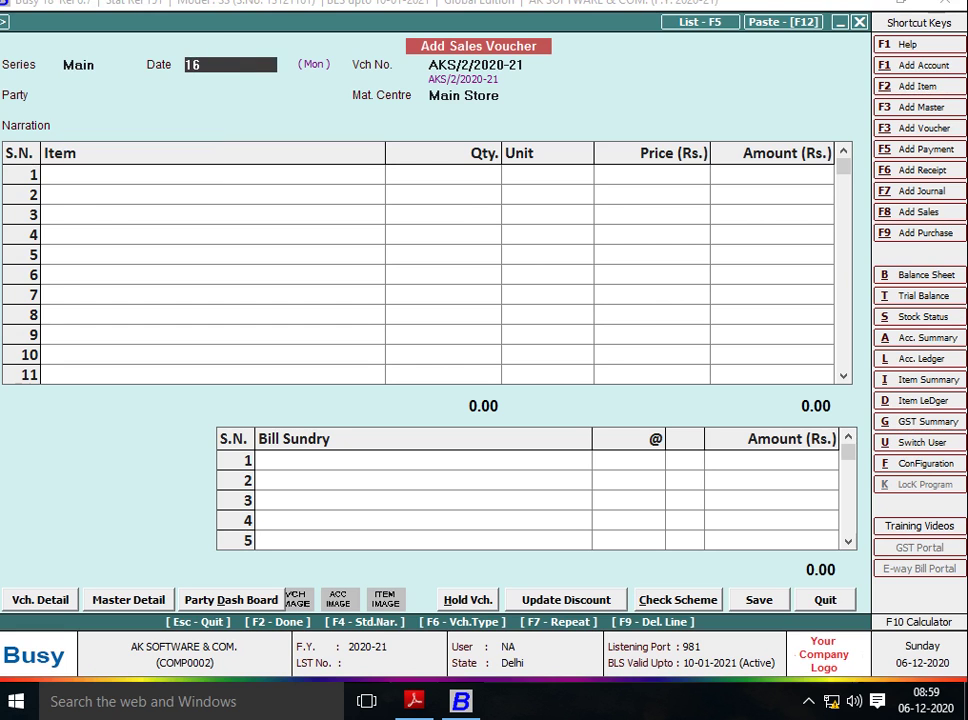
pyautogui.press('Return')
# Enter the new party name SHREE NATH & CO from the PDF.
pyautogui.hotkey('alt', 'Tab')
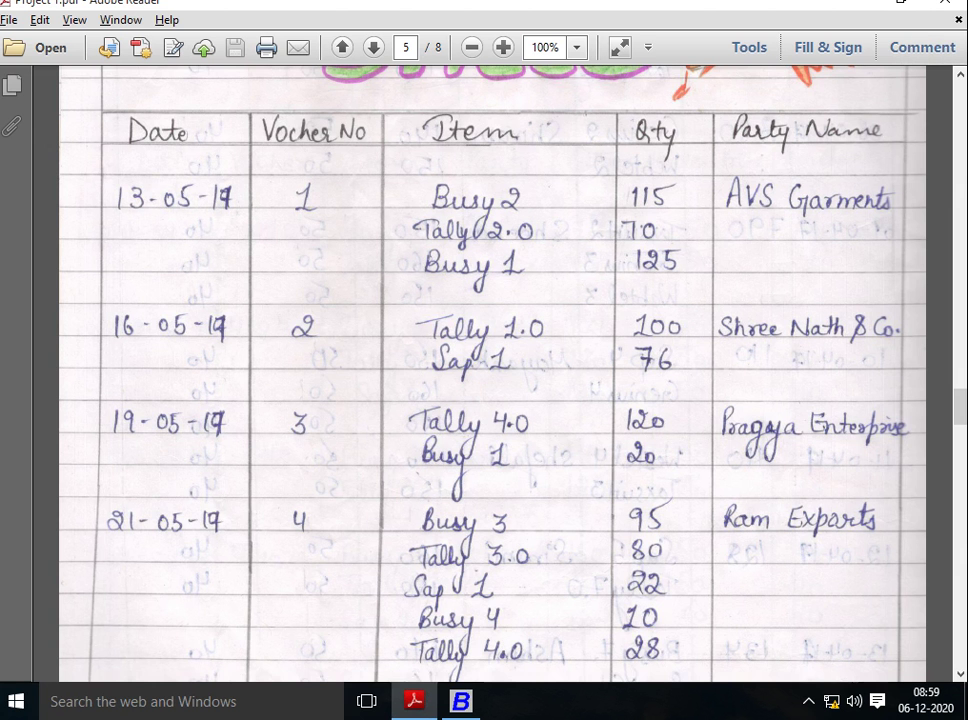
pyautogui.hotkey('alt', 'Tab')
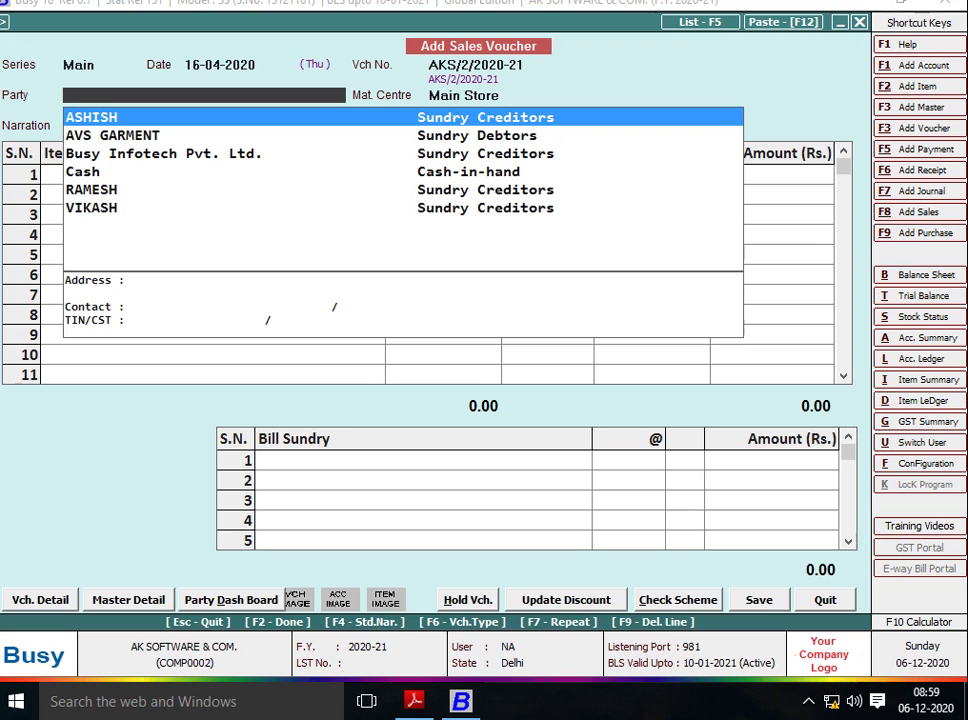
pyautogui.write('SHR')
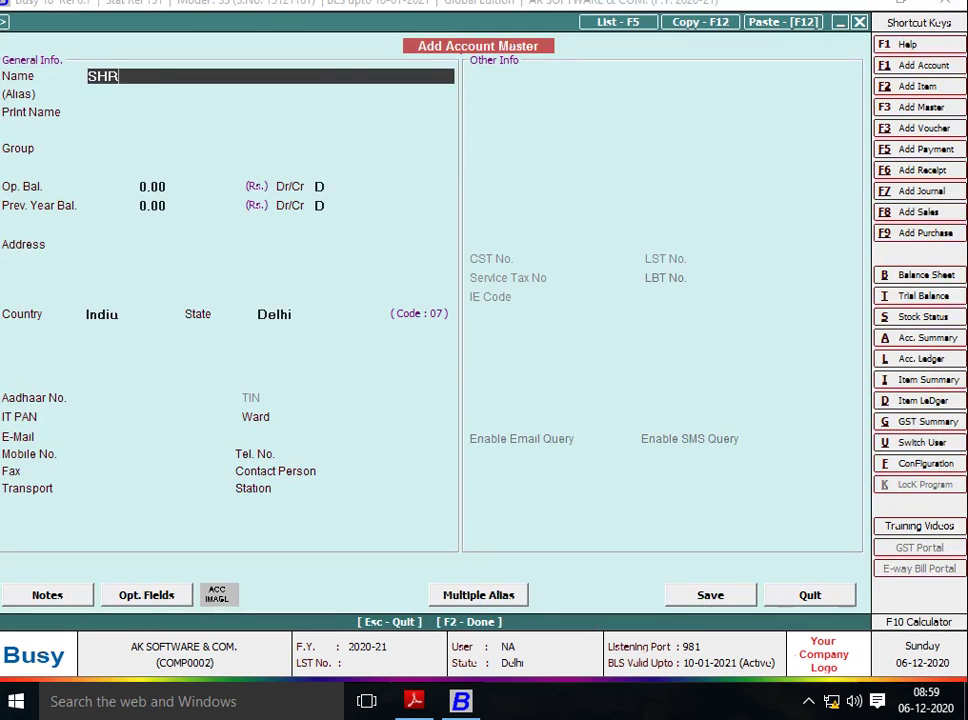
pyautogui.write('EE NATH & CO')
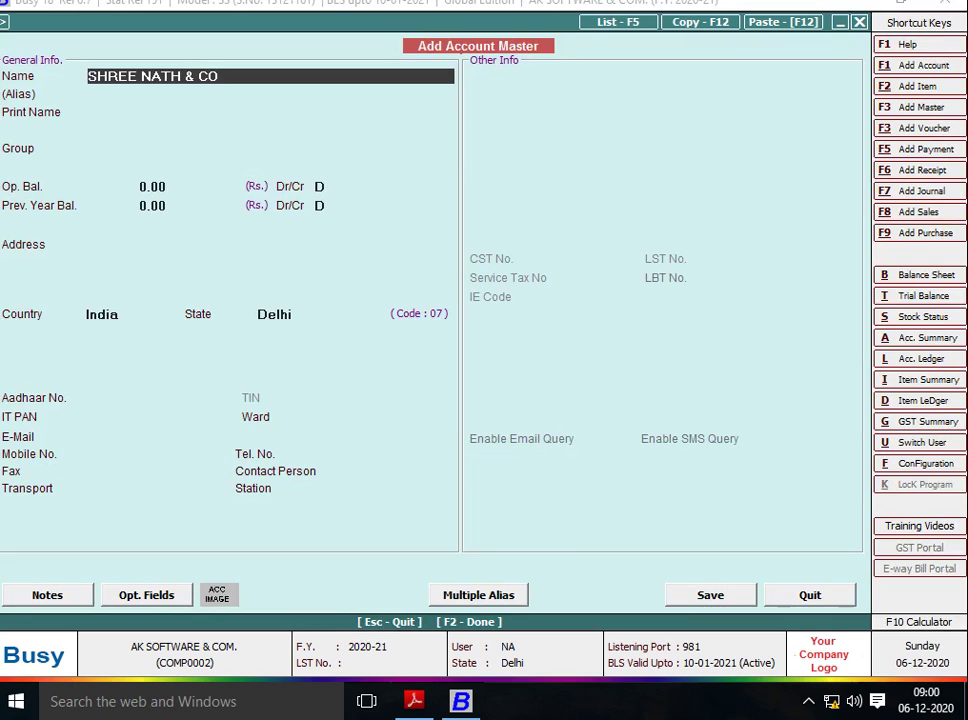
# Put SHREE NATH & CO under Sundry Debtors and save the account.
pyautogui.press('Return')
pyautogui.press('Return')
pyautogui.write('SUN')
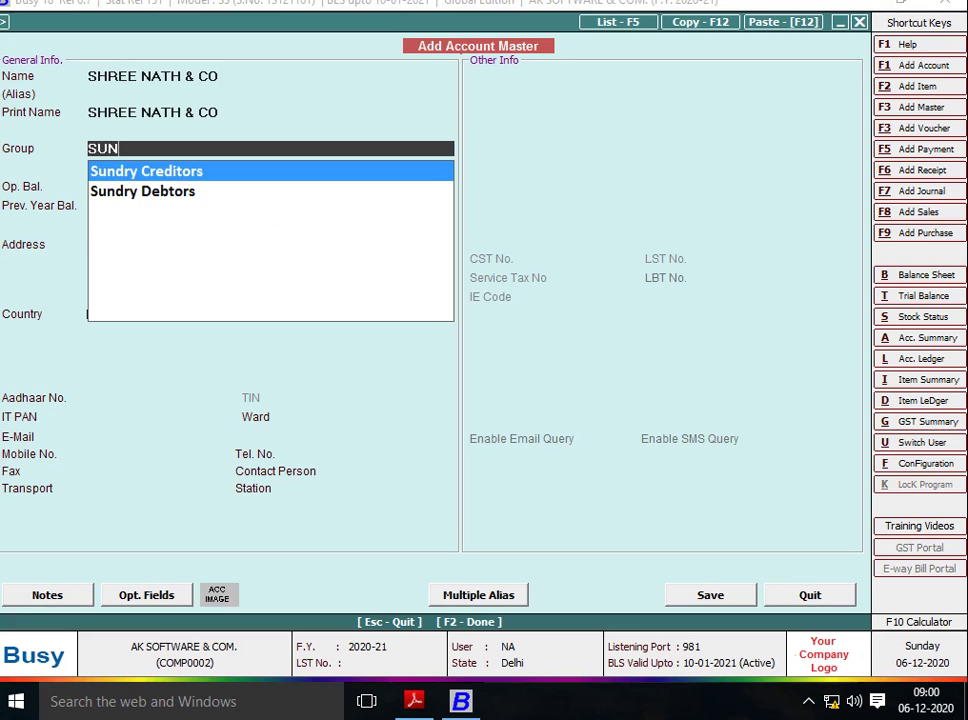
pyautogui.press('Down')
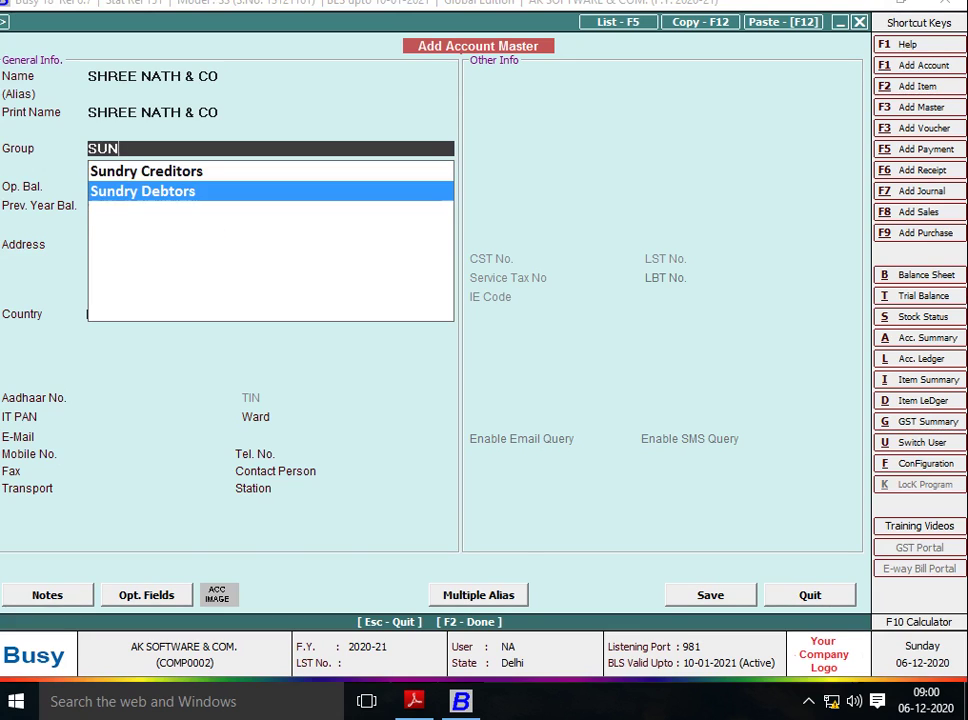
pyautogui.press('Return')
pyautogui.press('Return')
pyautogui.press('Return')
pyautogui.press('Return')
pyautogui.press('Return')
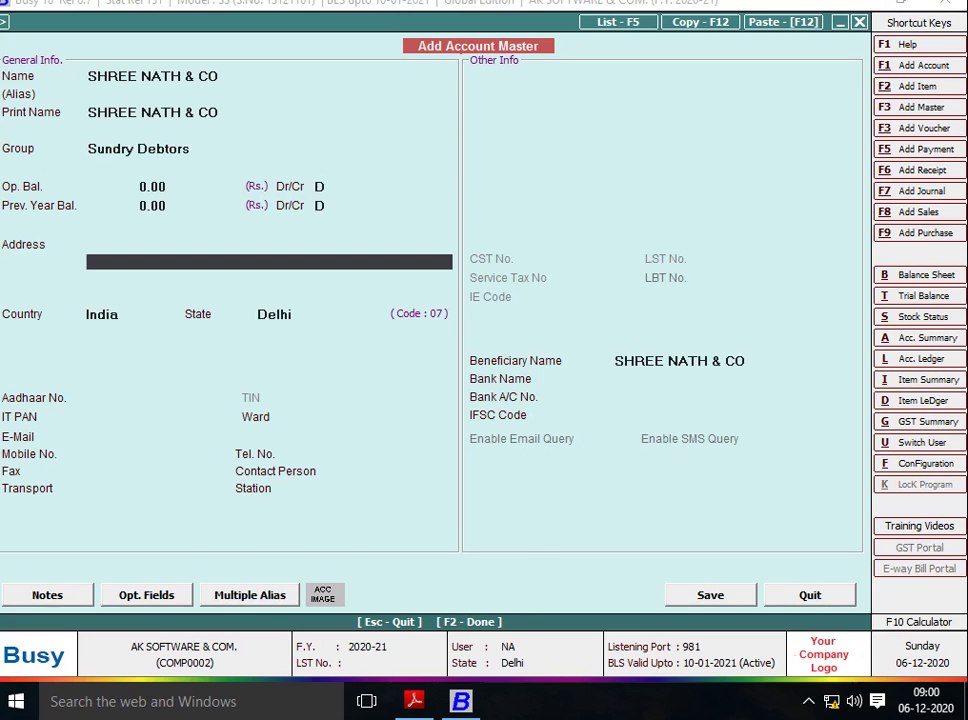
pyautogui.press('F2')
pyautogui.press('Return')
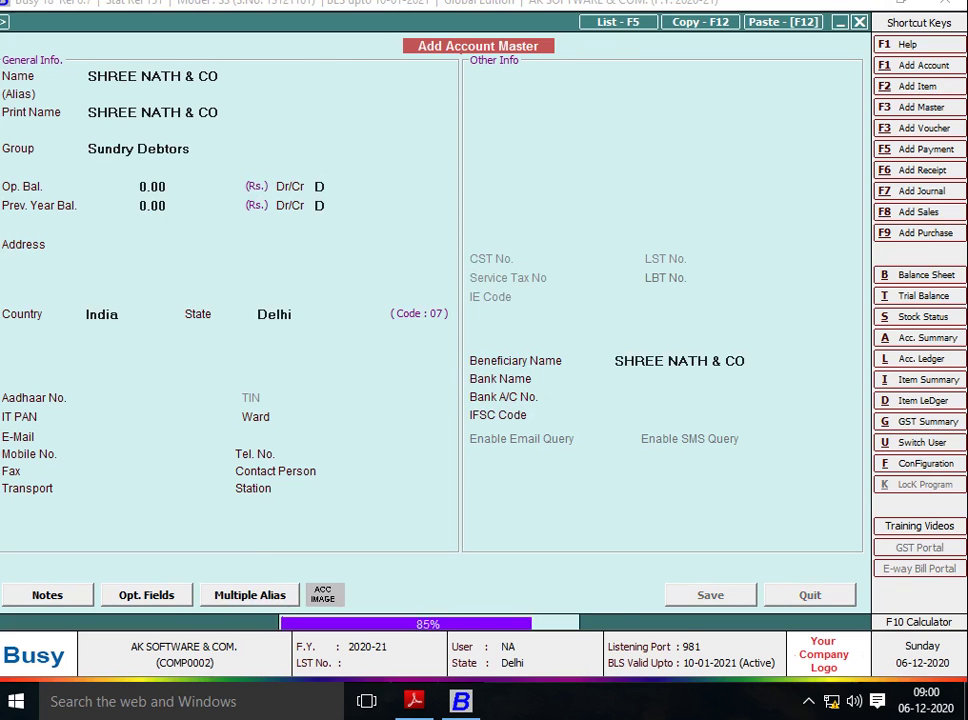
pyautogui.press('Return')
# Add TALLY-1 with quantity 100 at 50.00 on row 1.
pyautogui.hotkey('alt', 'Tab')
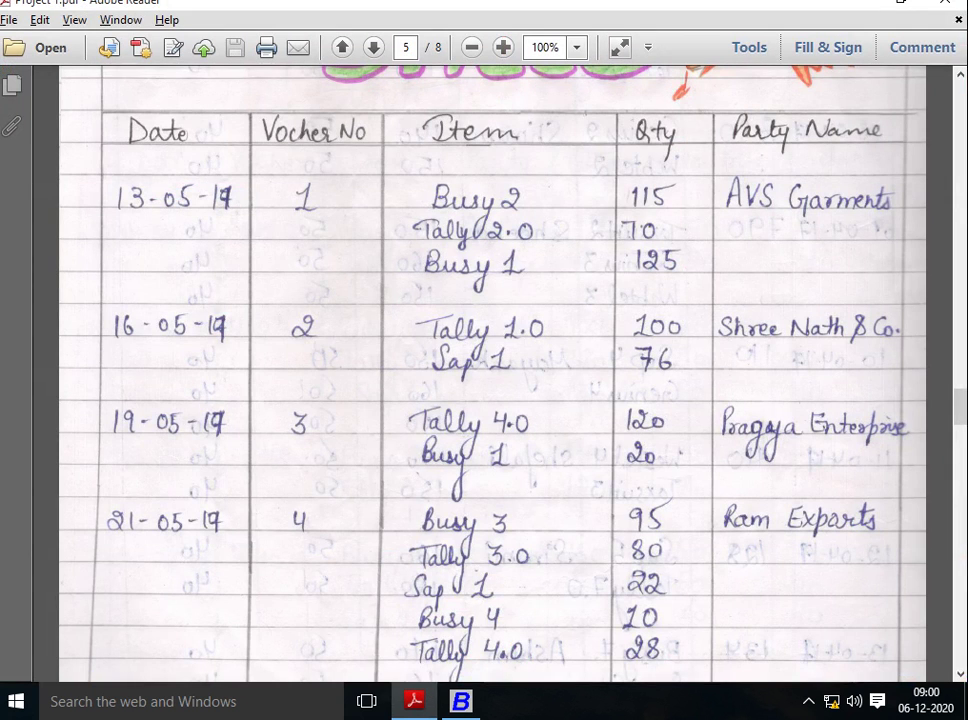
pyautogui.hotkey('alt', 'Tab')
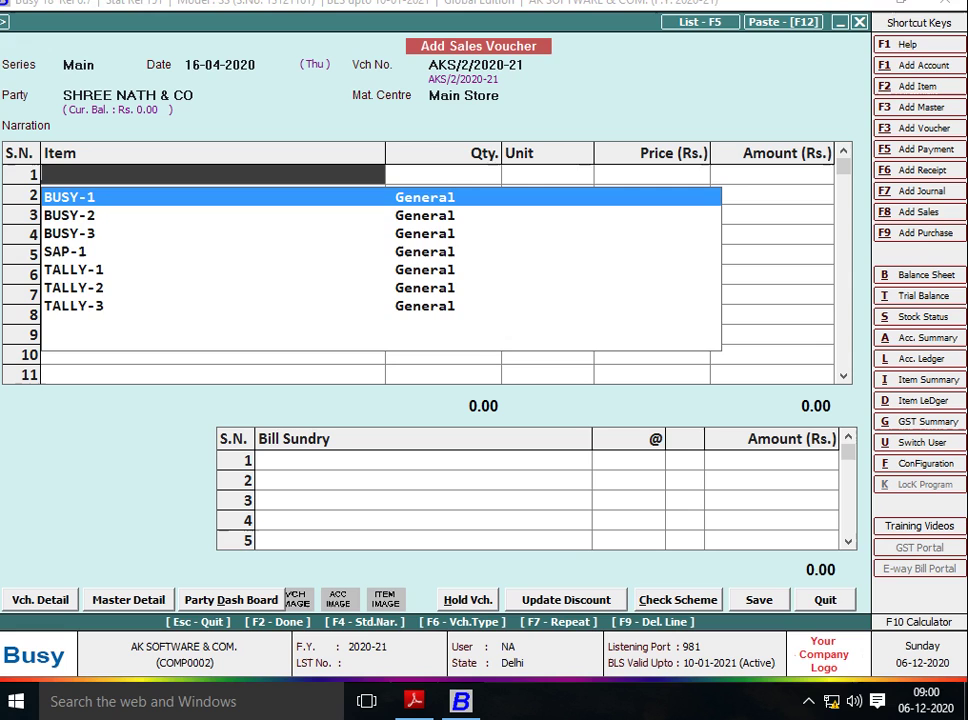
pyautogui.press('Return')
pyautogui.press('space')
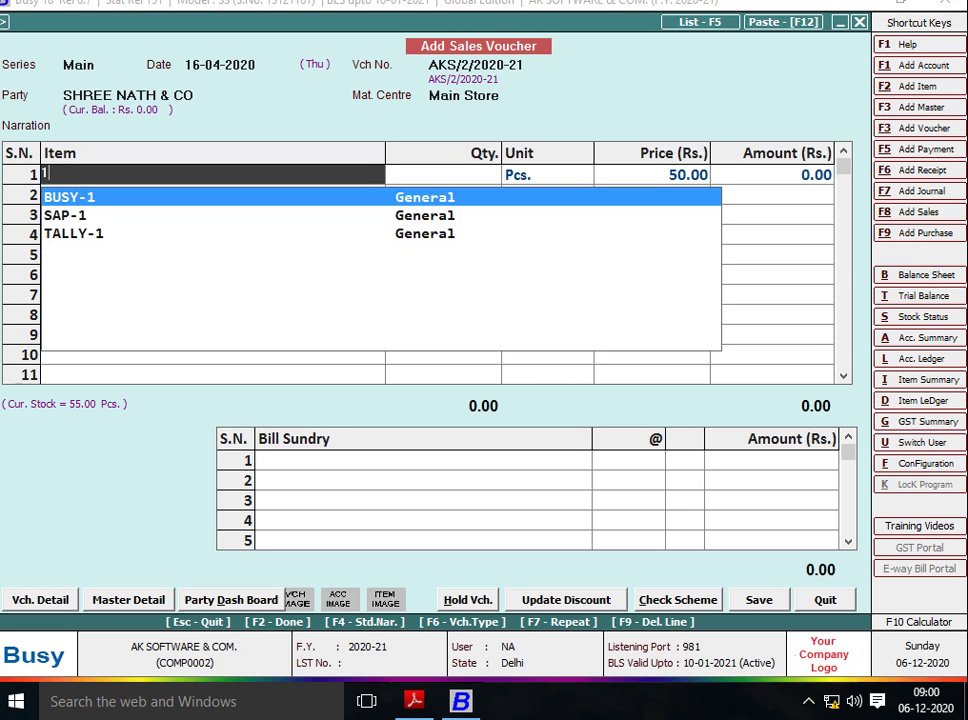
pyautogui.press('Down')
pyautogui.press('Down')
pyautogui.press('Return')
pyautogui.hotkey('alt', 'Tab')
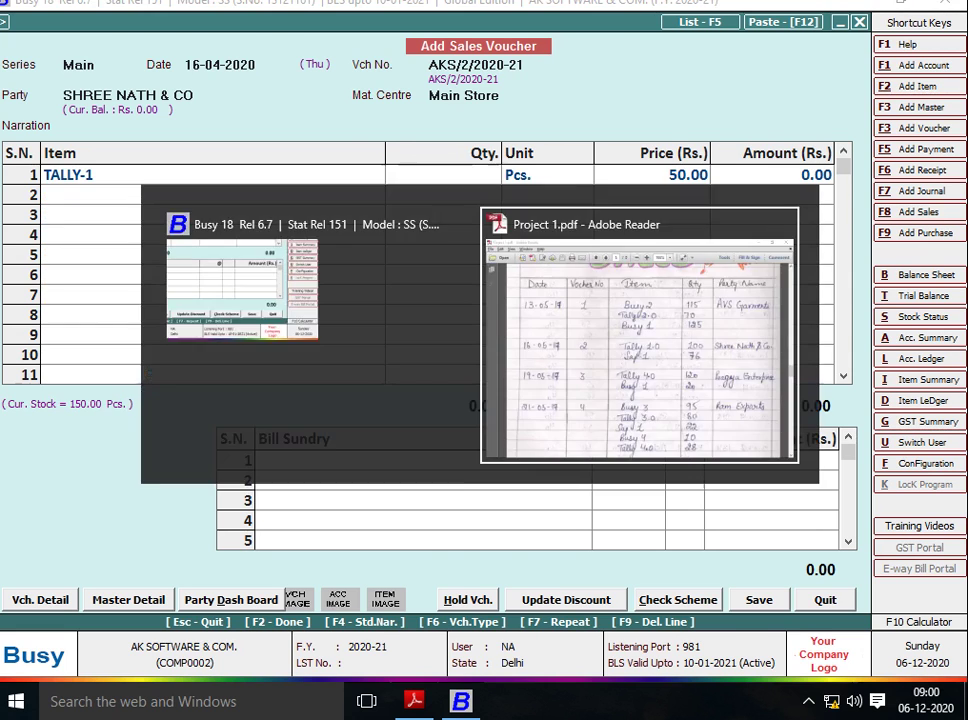
pyautogui.hotkey('alt', 'Tab')
pyautogui.write('100')
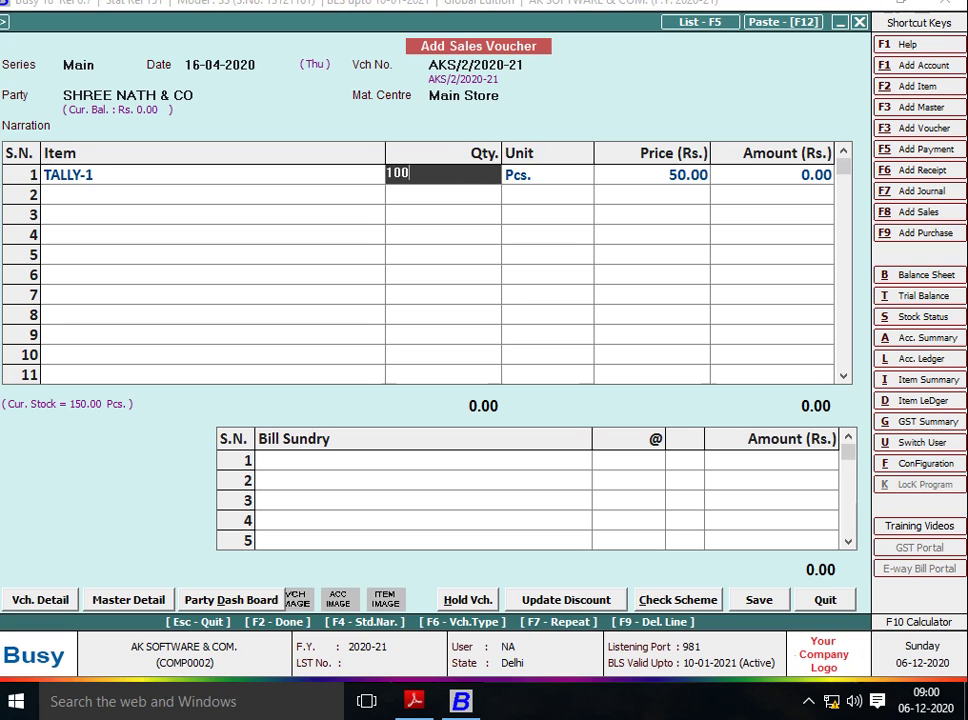
pyautogui.press('Return')
pyautogui.press('Return')
pyautogui.press('Return')
# Add SAP-1 with quantity 76 at 50.00 and save the 8,800.00 voucher.
pyautogui.hotkey('alt', 'Tab')
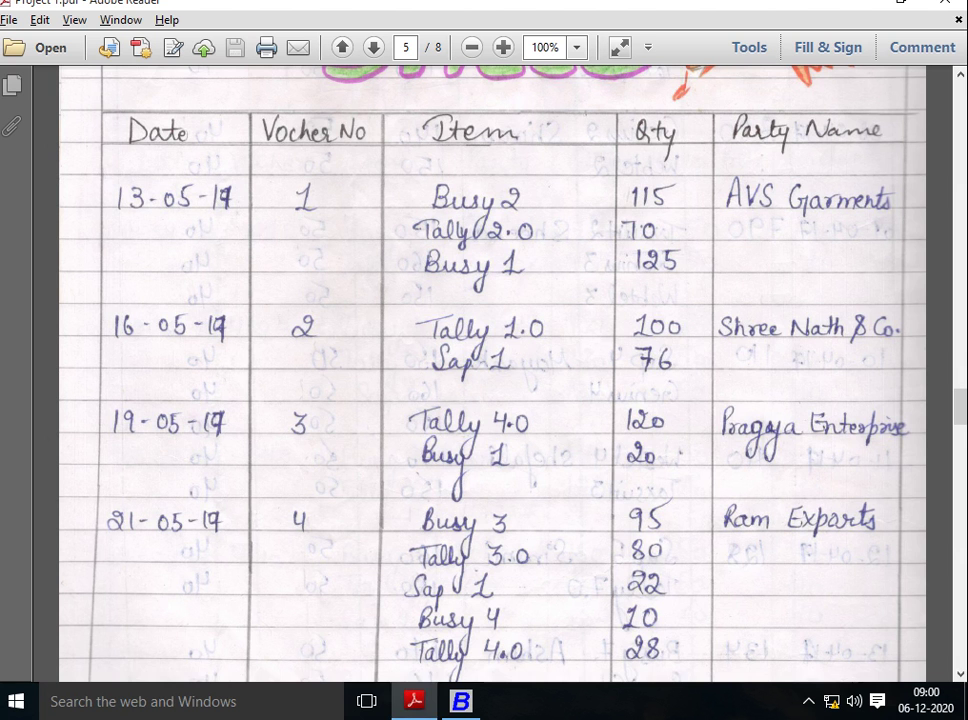
pyautogui.hotkey('alt', 'Tab')
pyautogui.write('sAP')
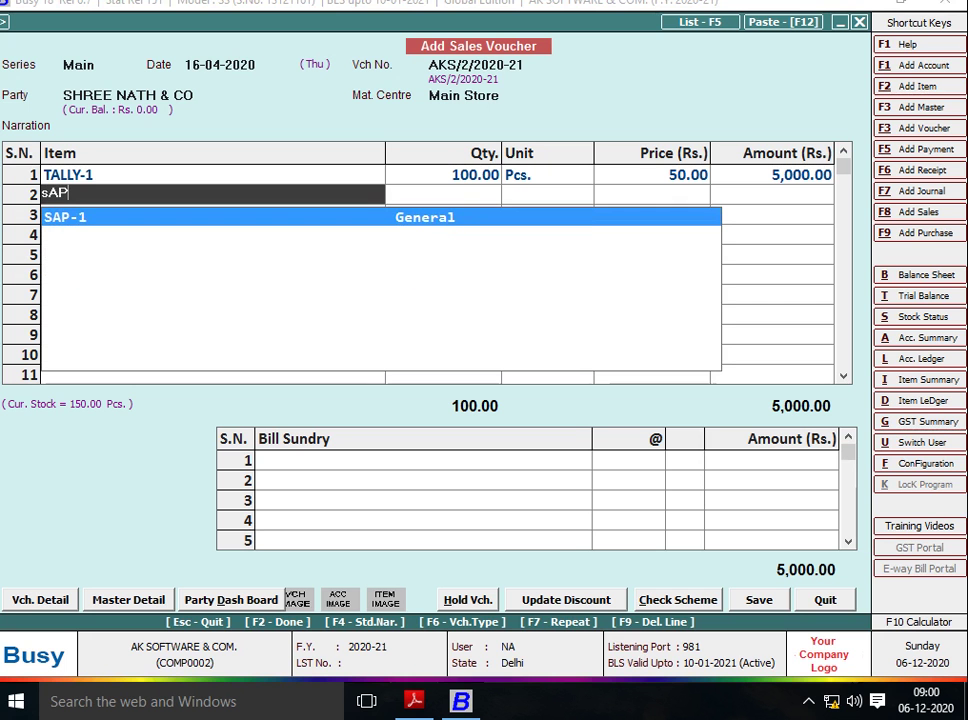
pyautogui.press('Return')
pyautogui.hotkey('alt', 'Tab')
pyautogui.hotkey('alt', 'Tab')
pyautogui.write('76')
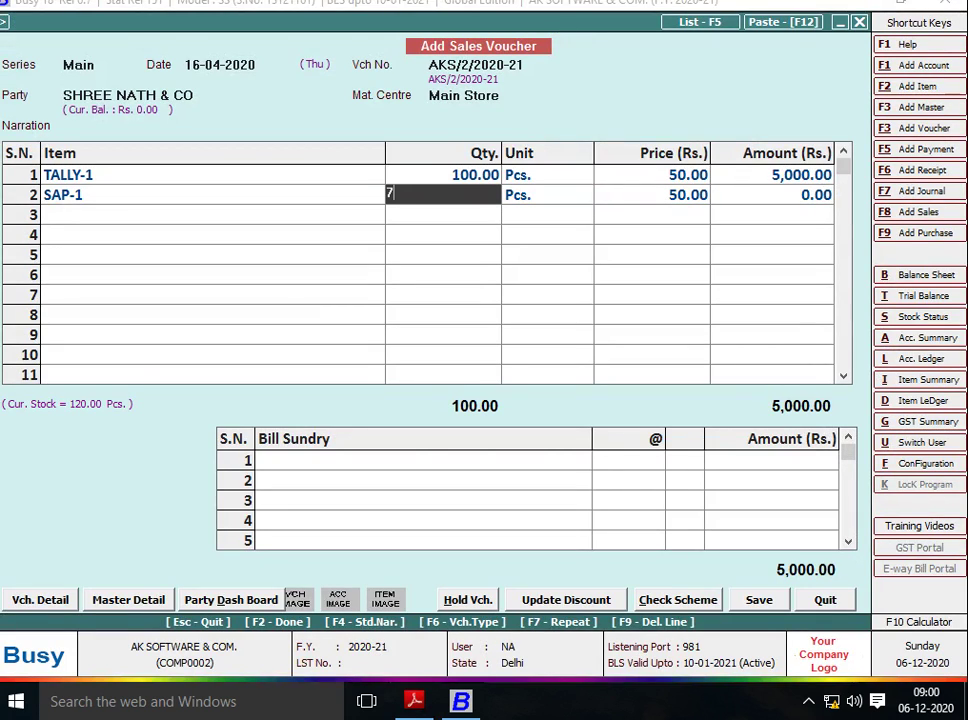
pyautogui.press('Return')
pyautogui.press('Return')
pyautogui.press('Return')
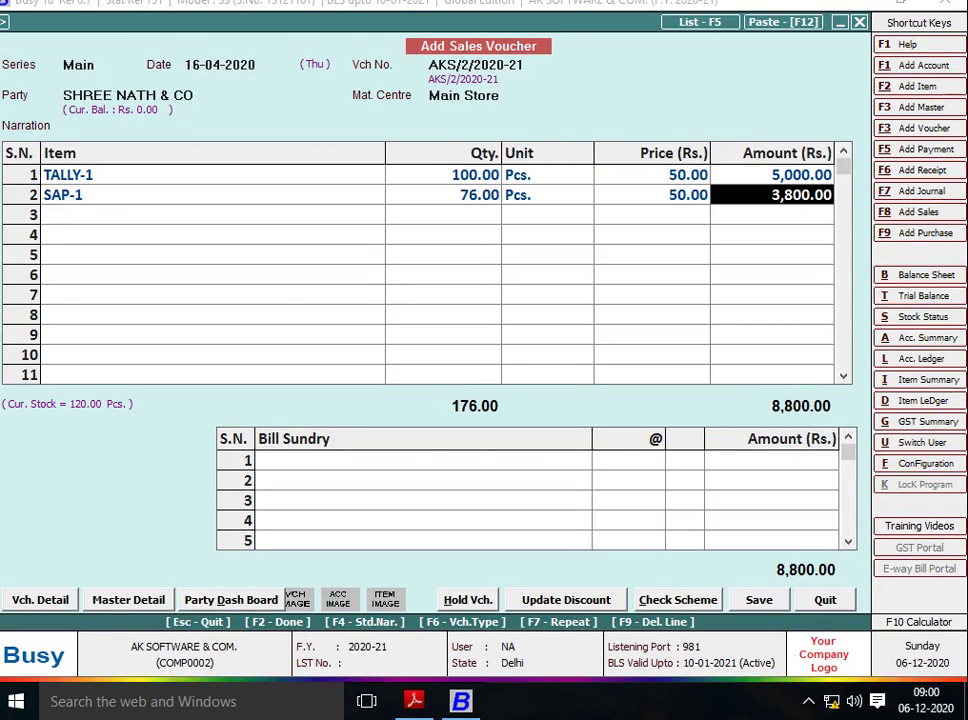
pyautogui.press('Return')
pyautogui.press('Return')
pyautogui.press('Return')
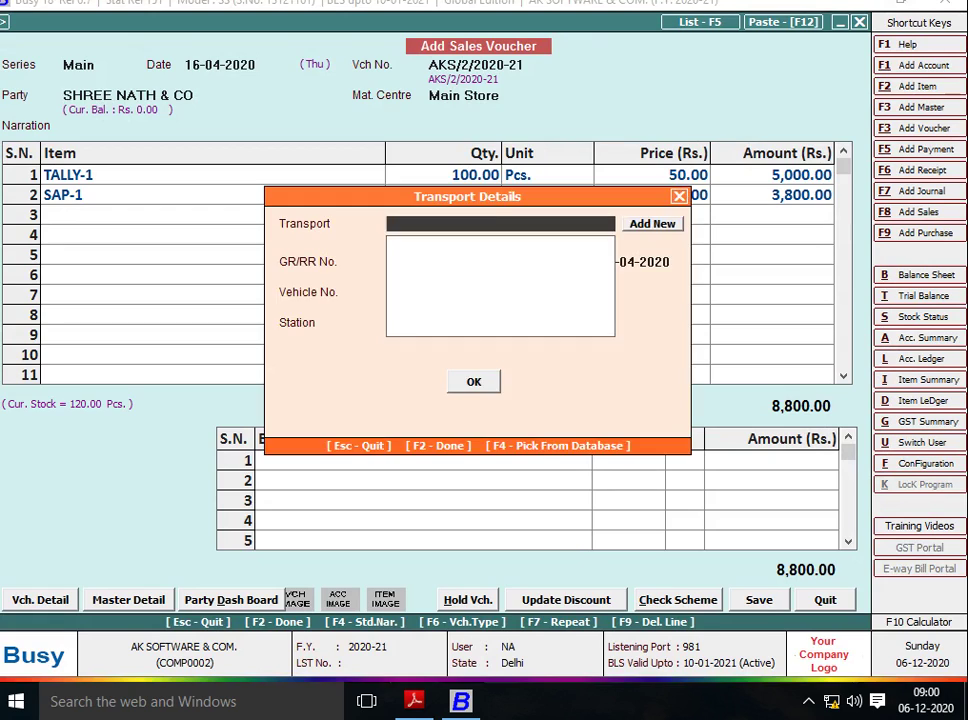
pyautogui.press('Return')
pyautogui.press('Return')
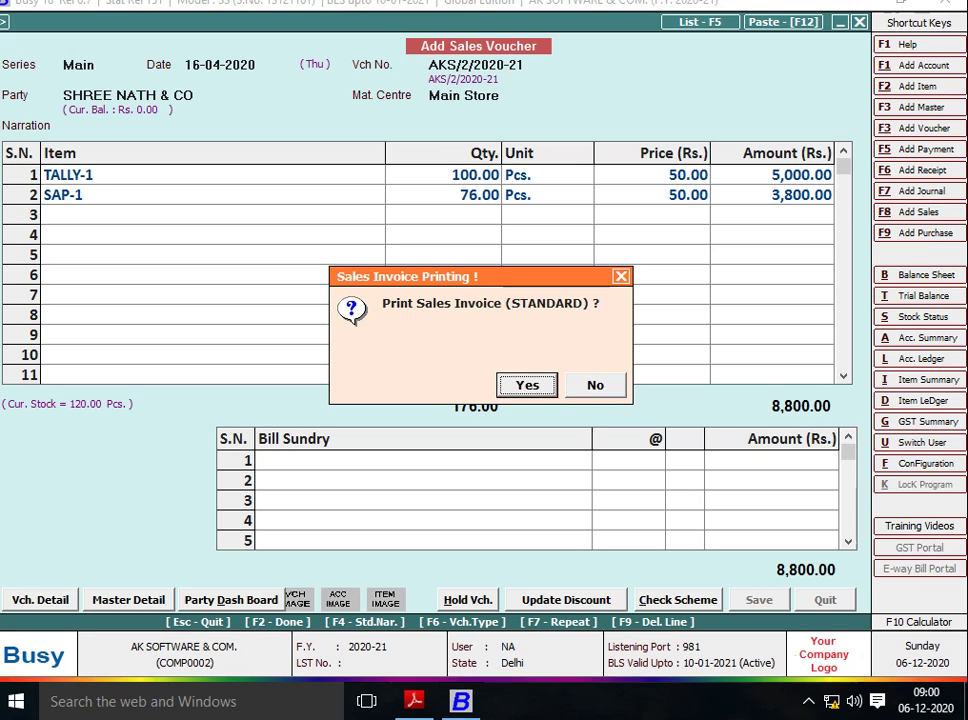
# Skip printing the SHREE NATH & CO invoice and stop the screen recorder.
pyautogui.press('Escape')
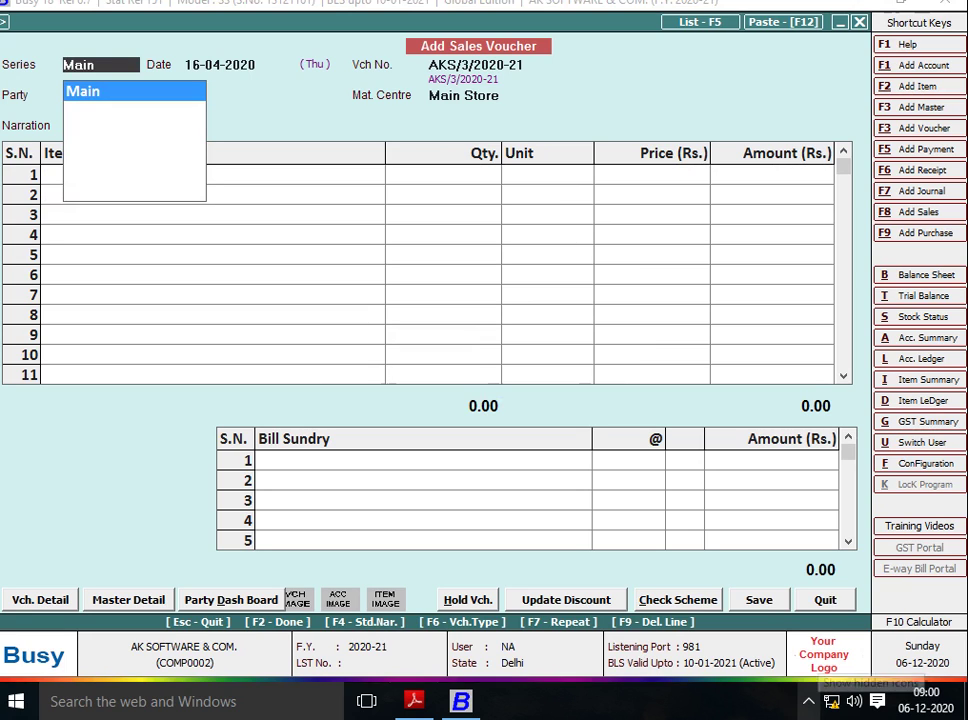
pyautogui.click(808, 702)
pyautogui.click(808, 662)
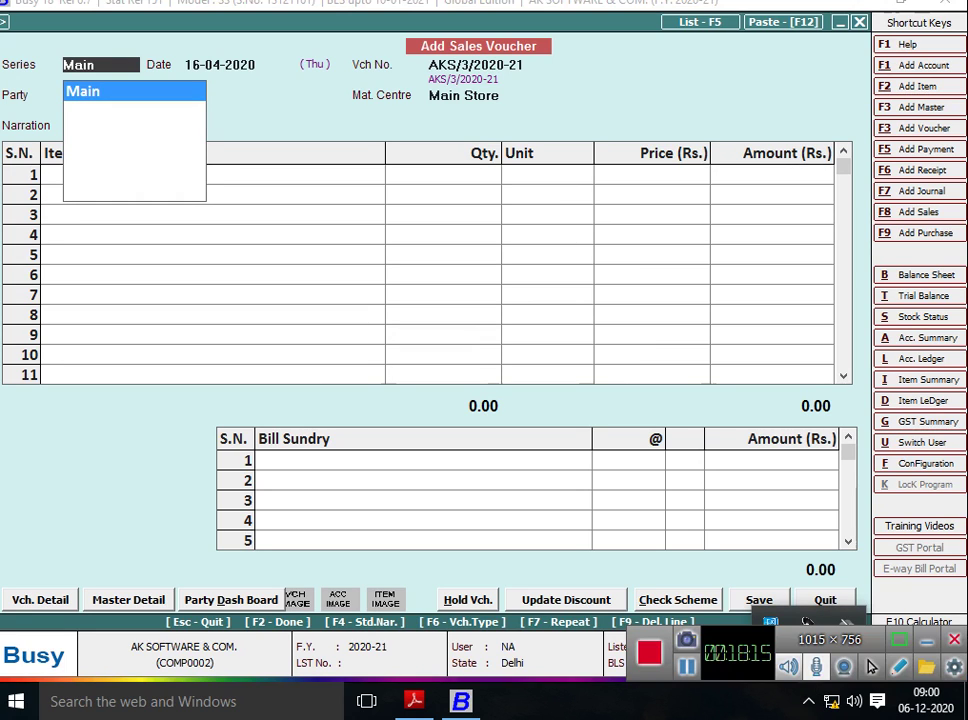
pyautogui.click(954, 639)
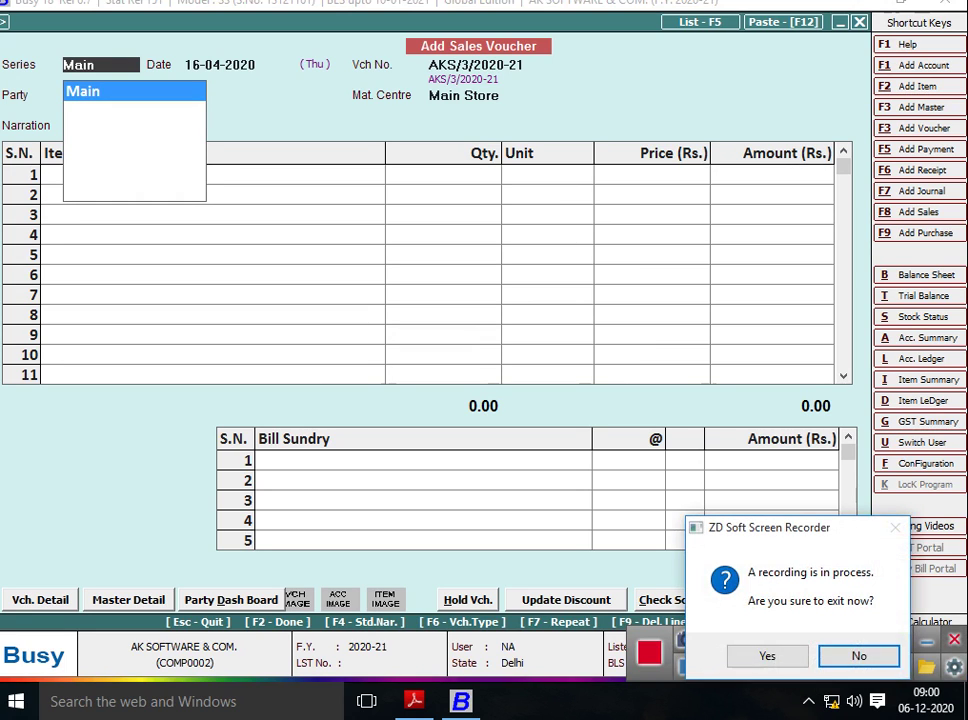